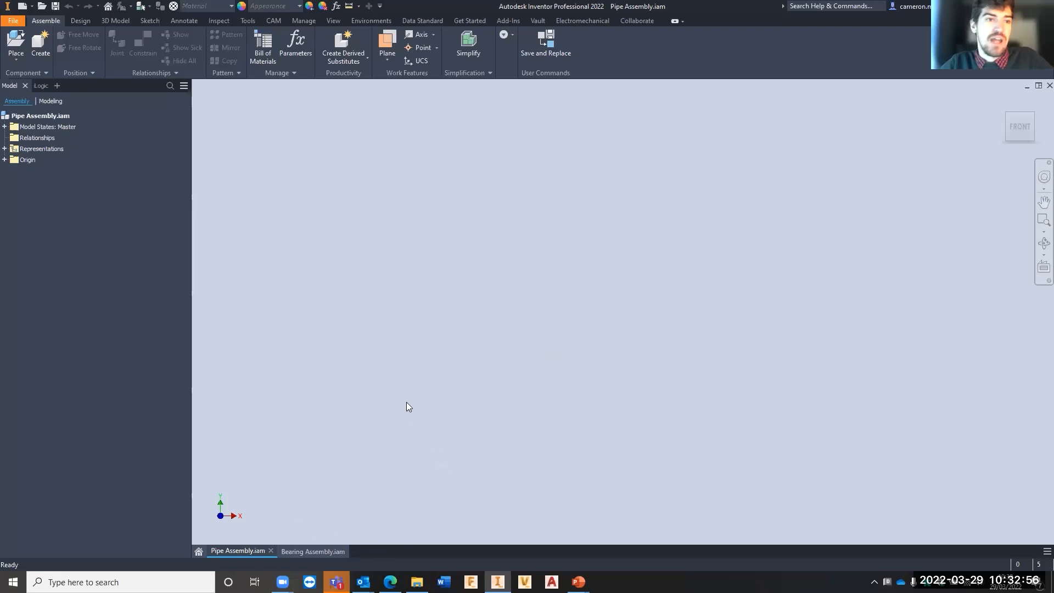
# - Create a new assembly and open the Content Center for placing a standard component
pyautogui.click(198, 550)
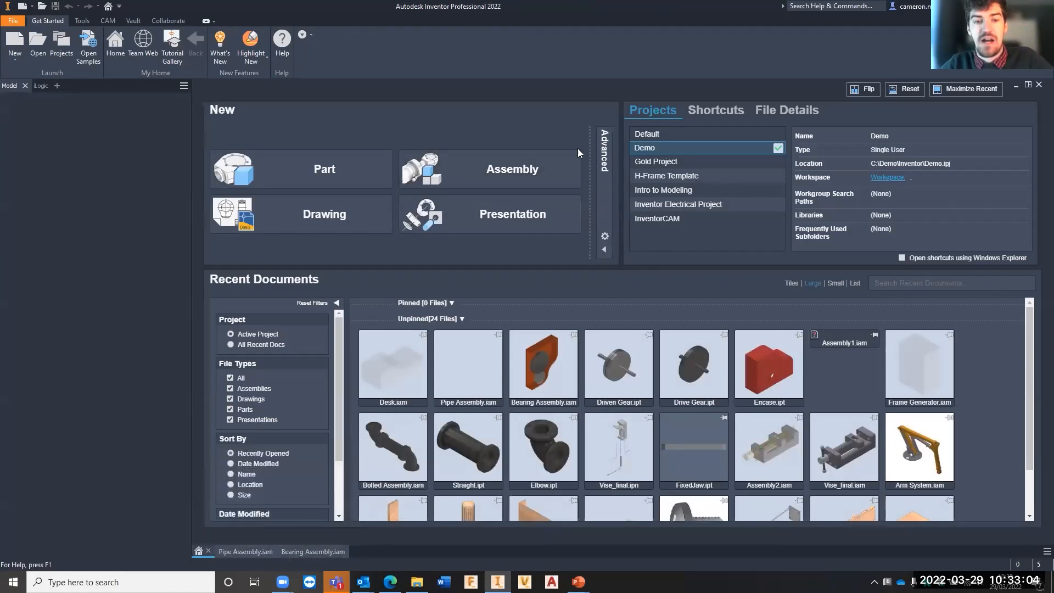
pyautogui.click(485, 168)
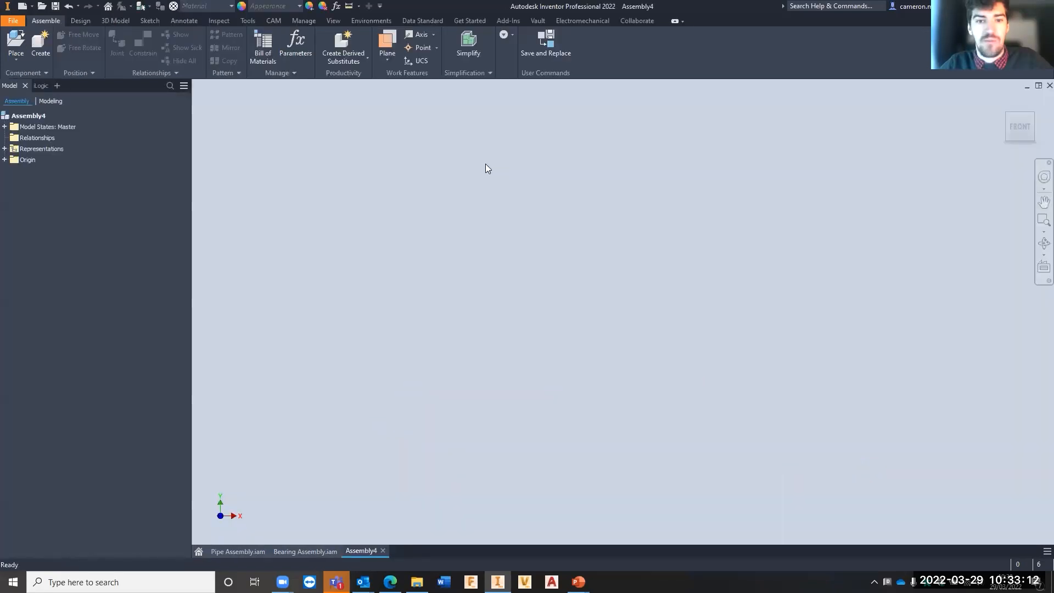
pyautogui.click(13, 56)
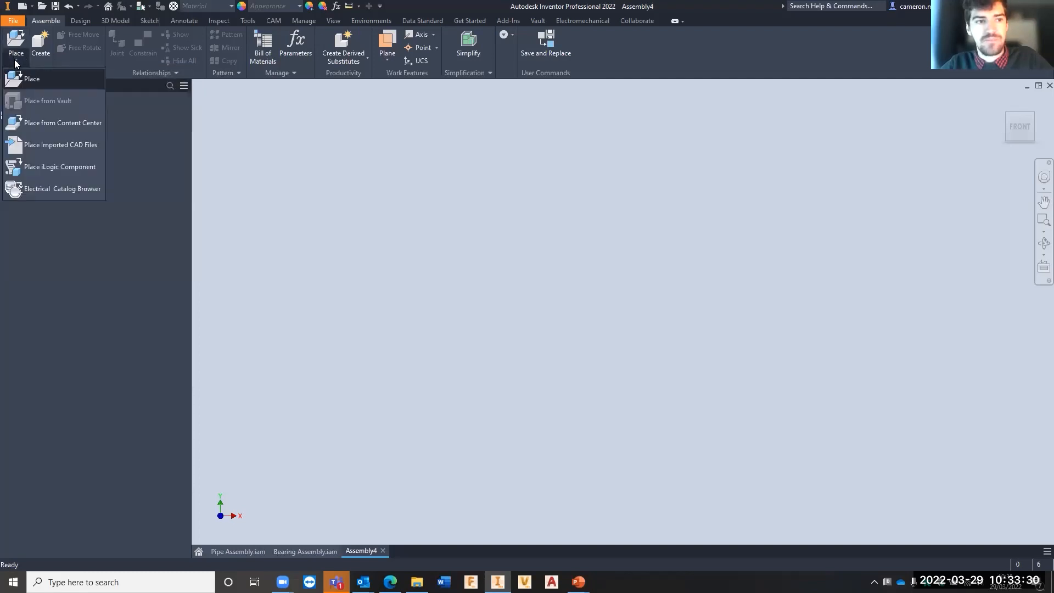
pyautogui.click(58, 121)
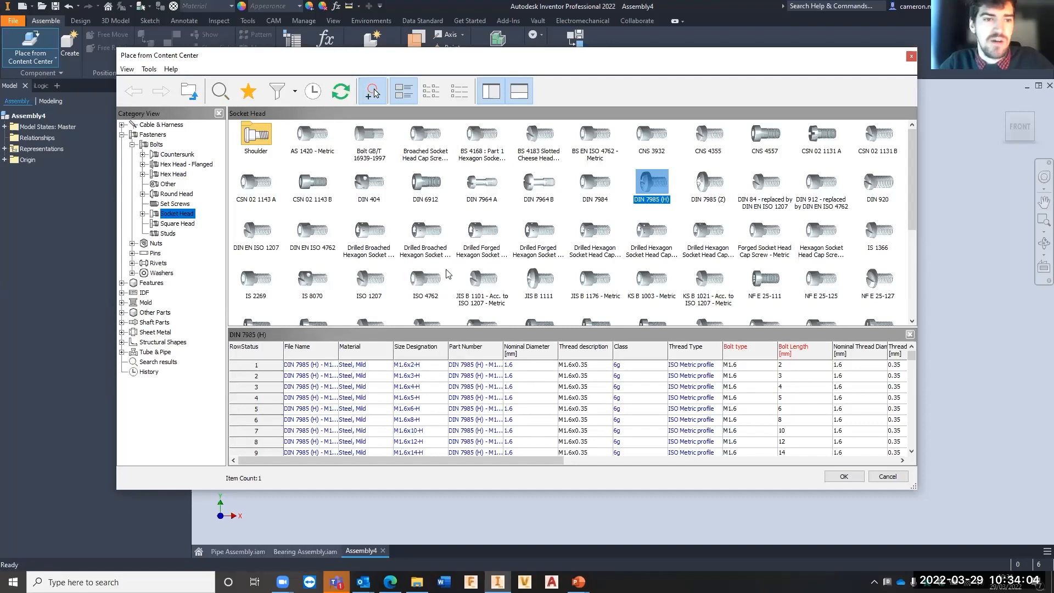
# - Browse the Content Center categories, including Fasteners, English Features, Mold, Other Parts and Structural Shapes
pyautogui.click(156, 126)
pyautogui.click(156, 136)
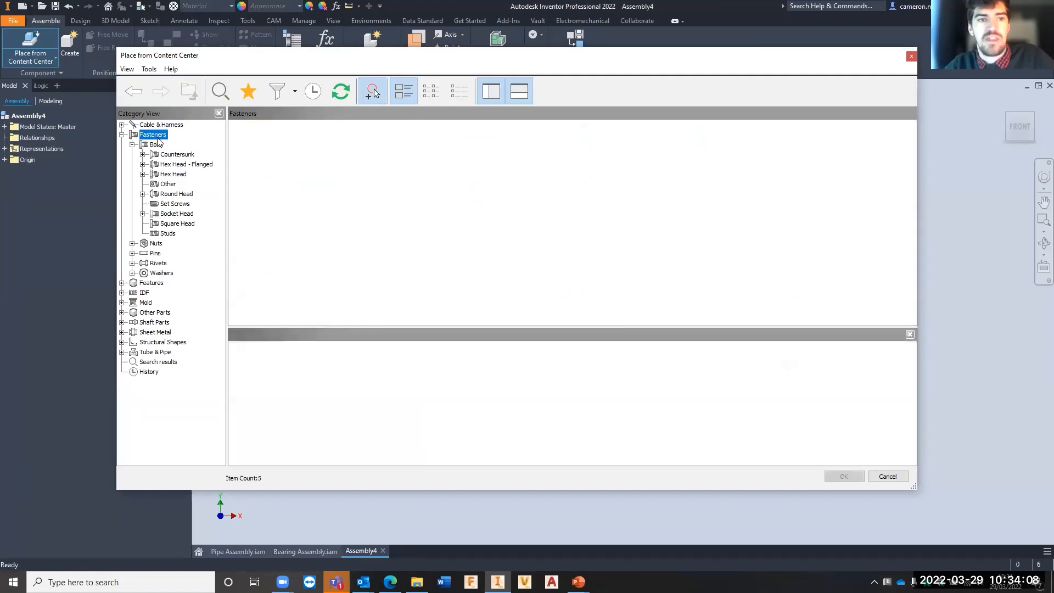
pyautogui.click(157, 284)
pyautogui.doubleClick(246, 130)
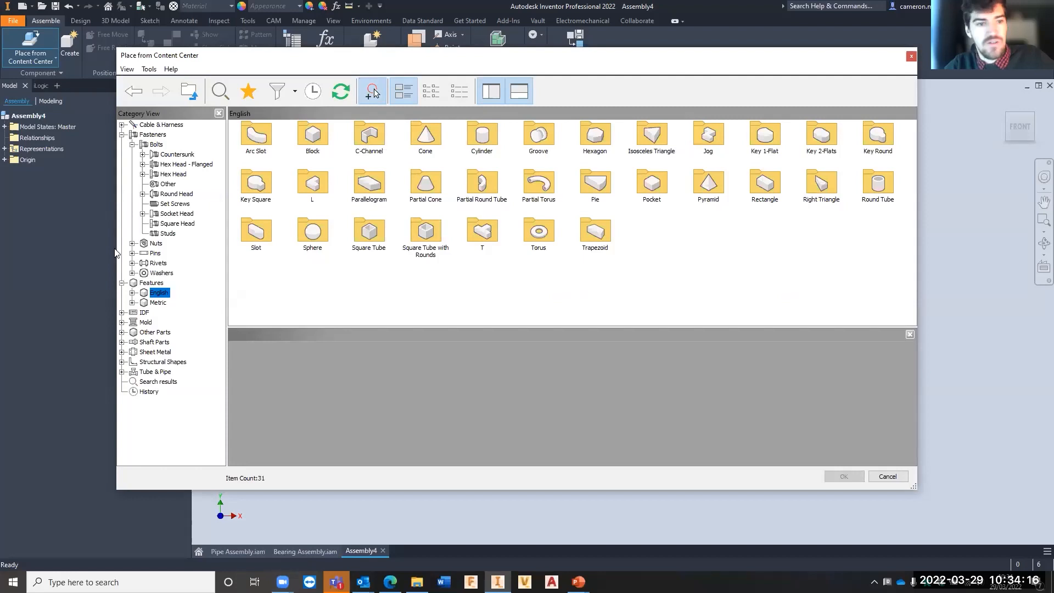
pyautogui.click(147, 322)
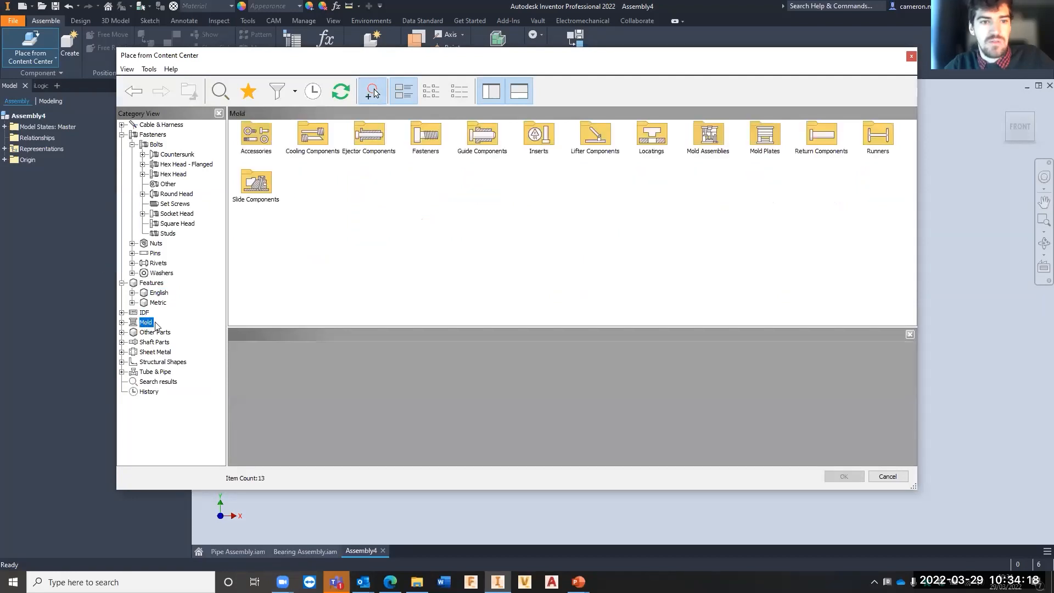
pyautogui.click(150, 333)
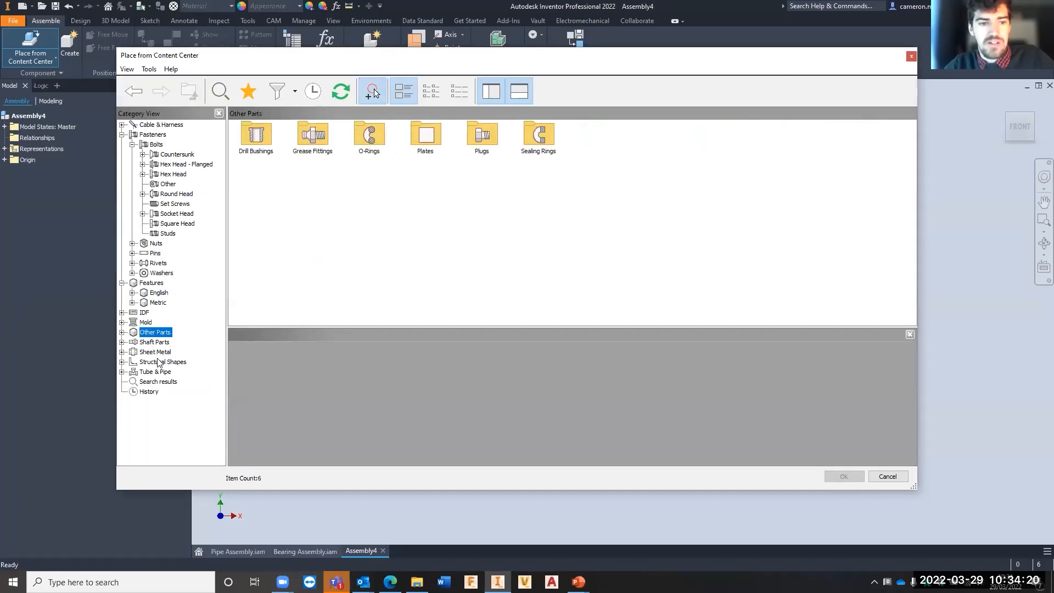
pyautogui.click(158, 362)
pyautogui.click(157, 353)
pyautogui.click(158, 363)
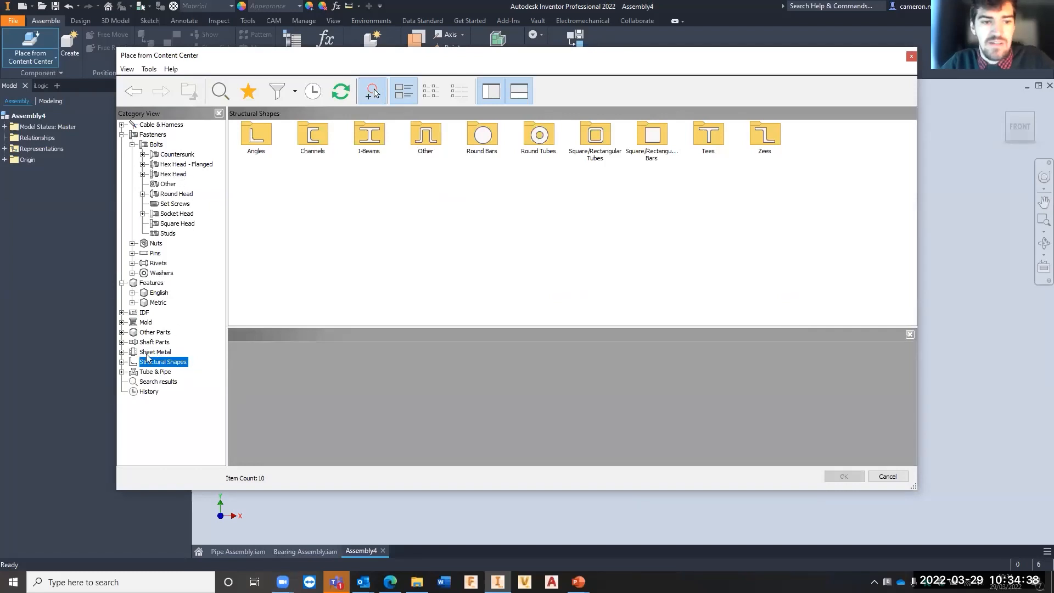
# - Look through the square/rectangular tubes, round bars and I-beams among the structural shapes
pyautogui.doubleClick(595, 137)
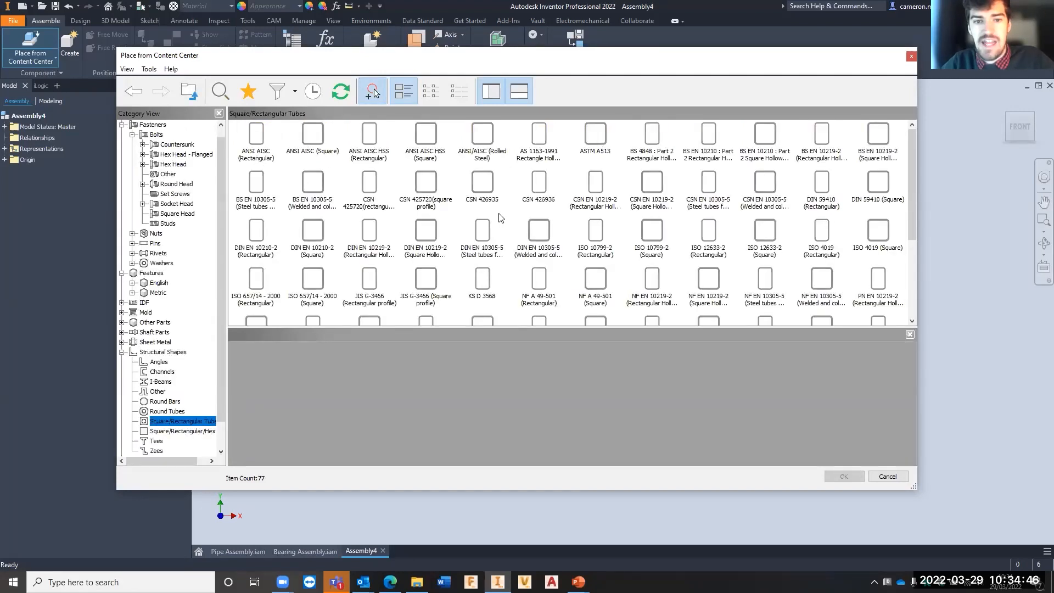
pyautogui.scroll(-3, 548, 214)
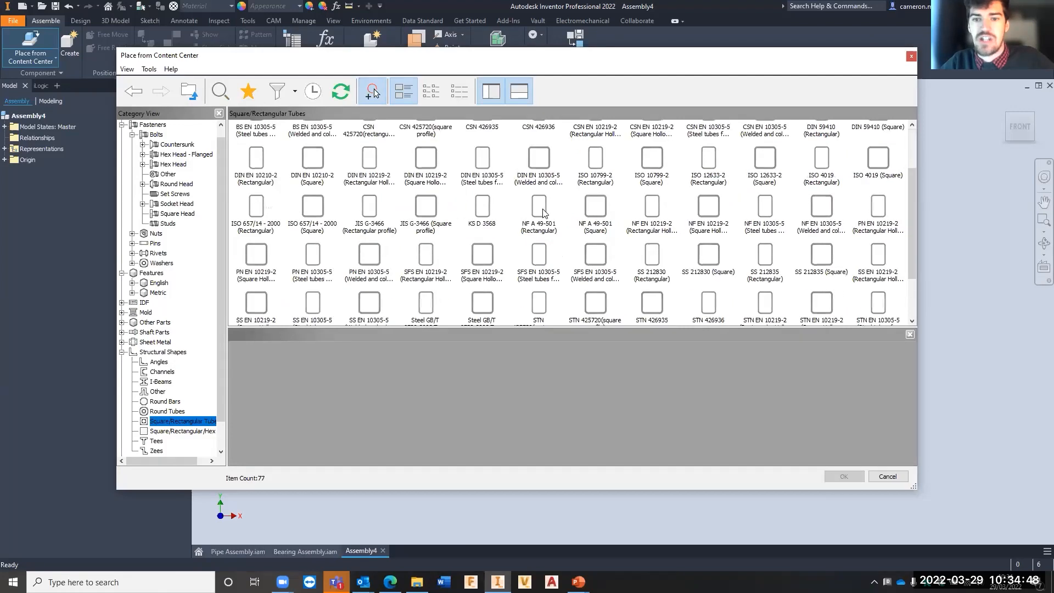
pyautogui.scroll(3, 497, 228)
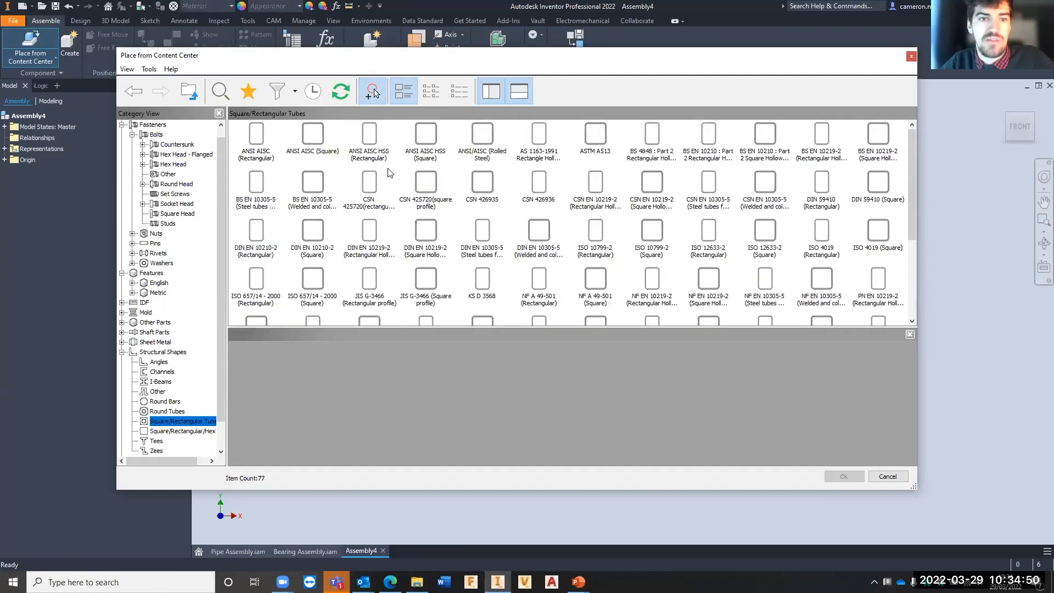
pyautogui.click(166, 402)
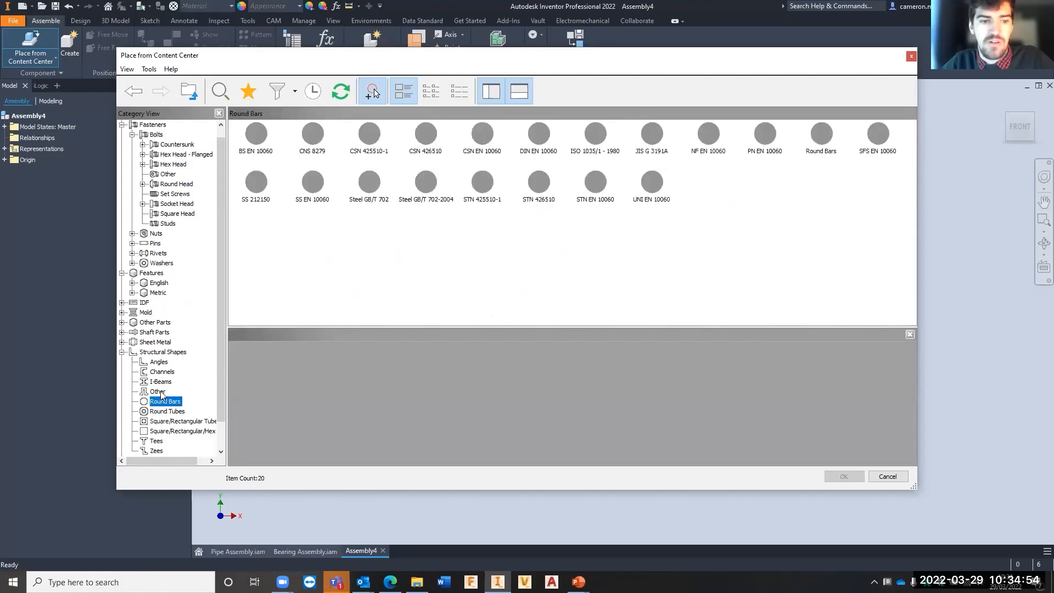
pyautogui.click(161, 382)
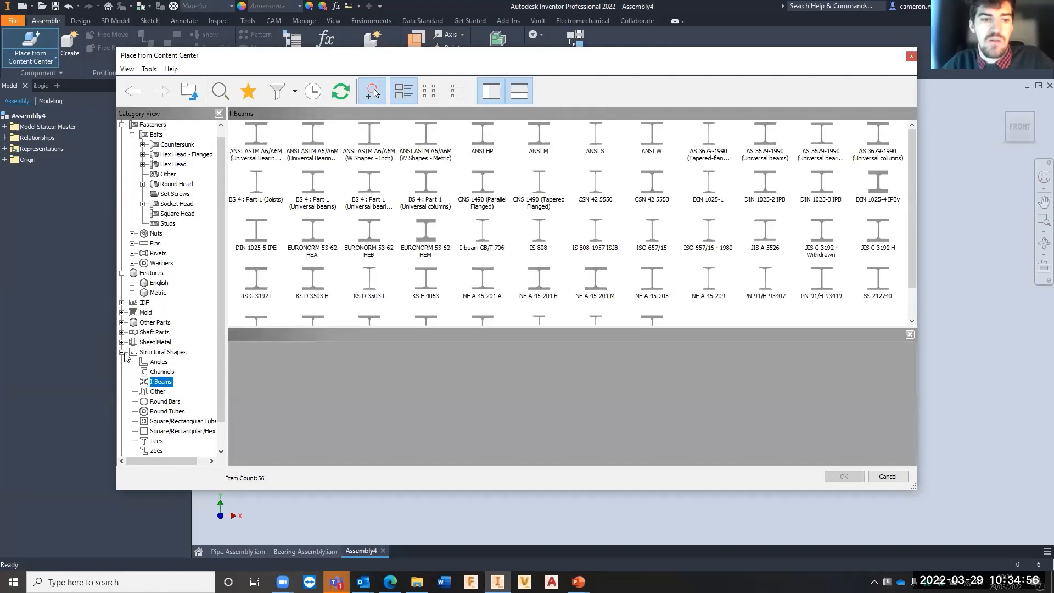
# - Look through the nuts, other hardware and standoffs in the Sheet Metal category
pyautogui.click(122, 342)
pyautogui.click(157, 352)
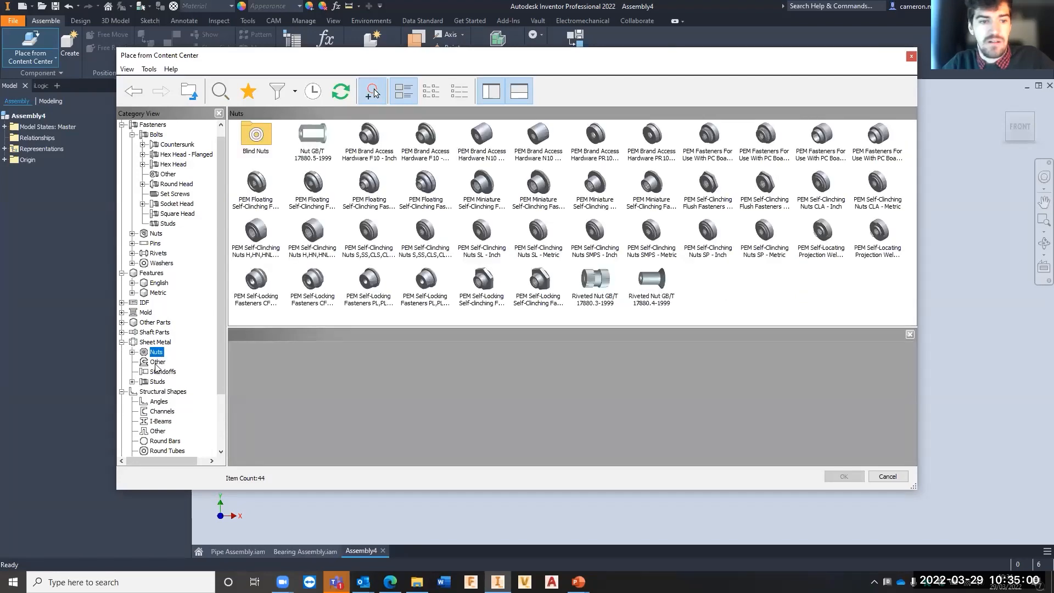
pyautogui.click(158, 363)
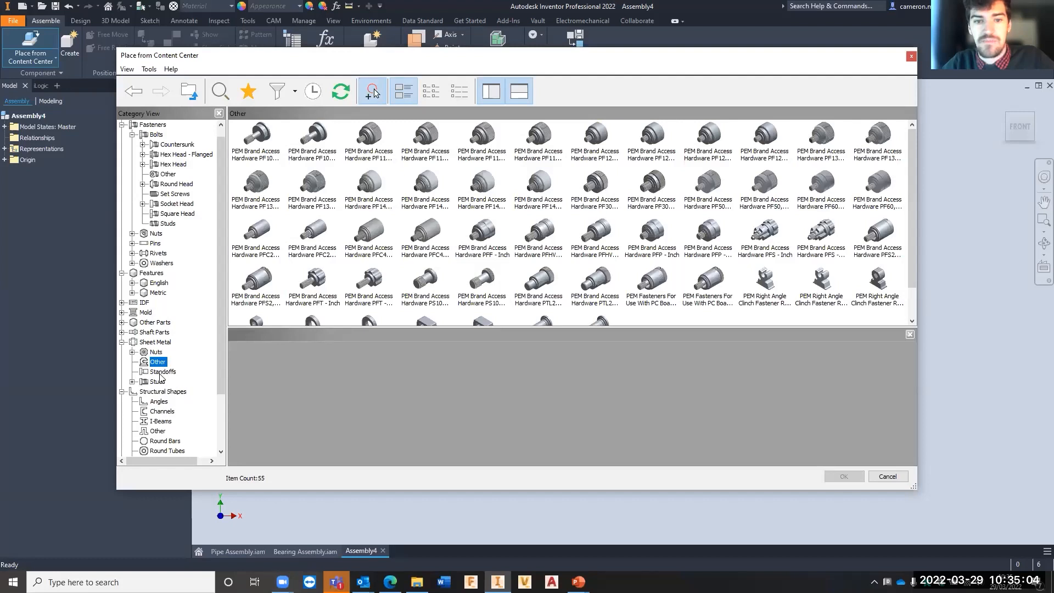
pyautogui.click(162, 372)
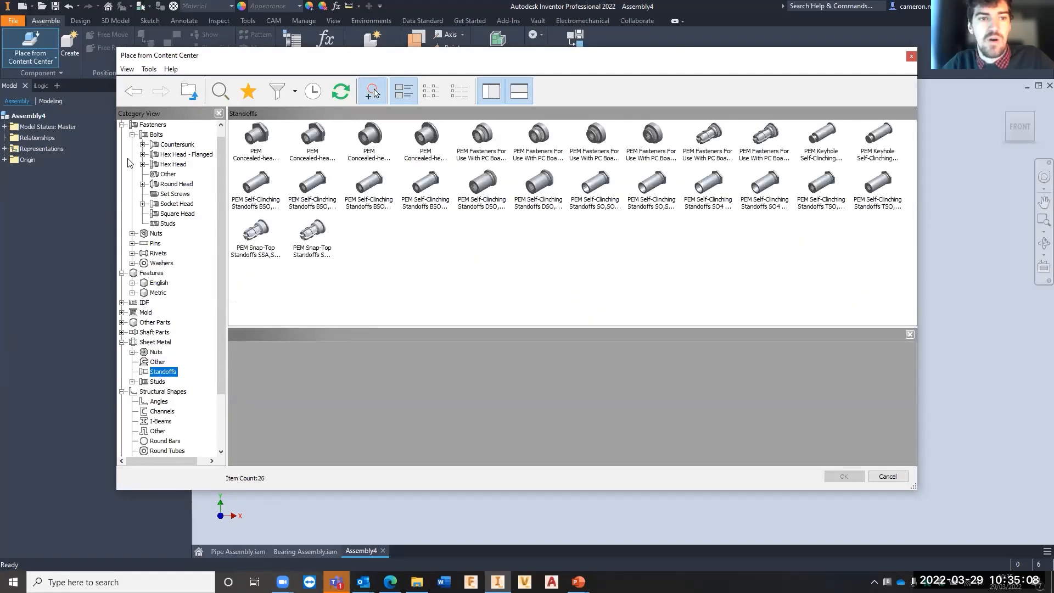
# - Look through the round head and socket head bolts in the Fasteners category
pyautogui.click(158, 125)
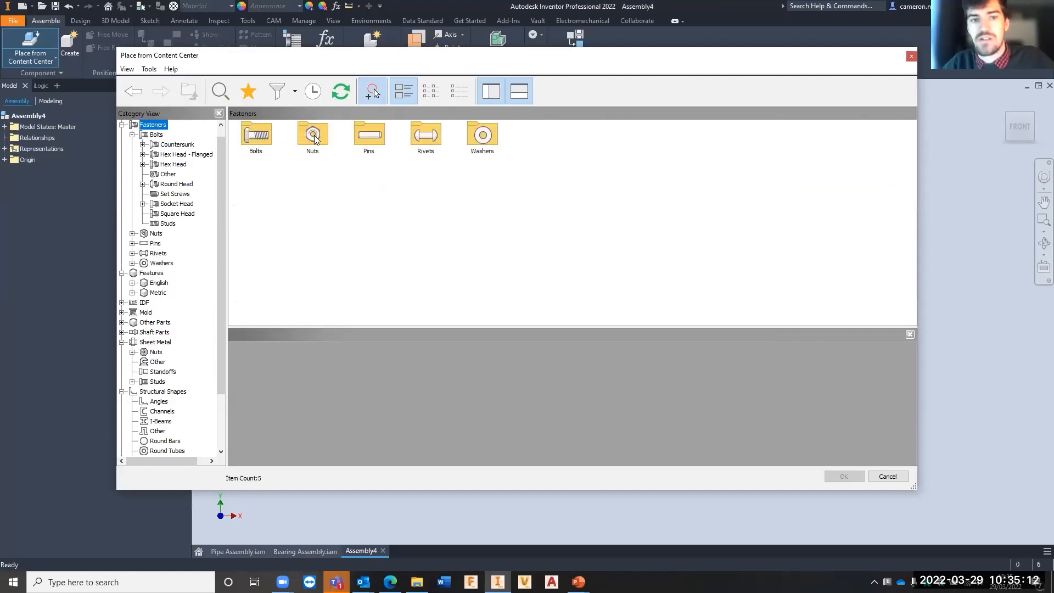
pyautogui.click(174, 184)
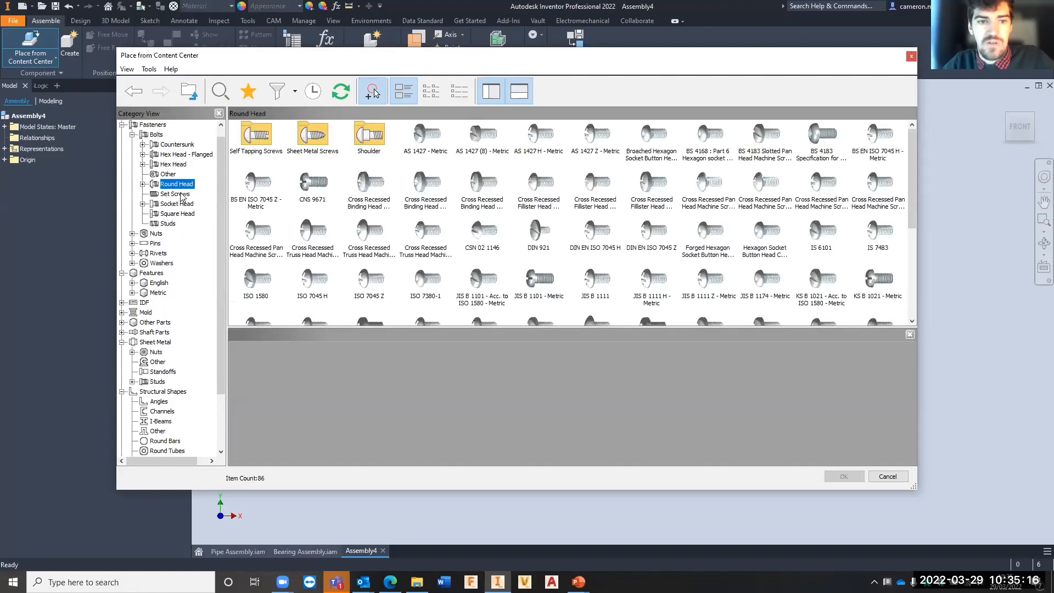
pyautogui.click(178, 204)
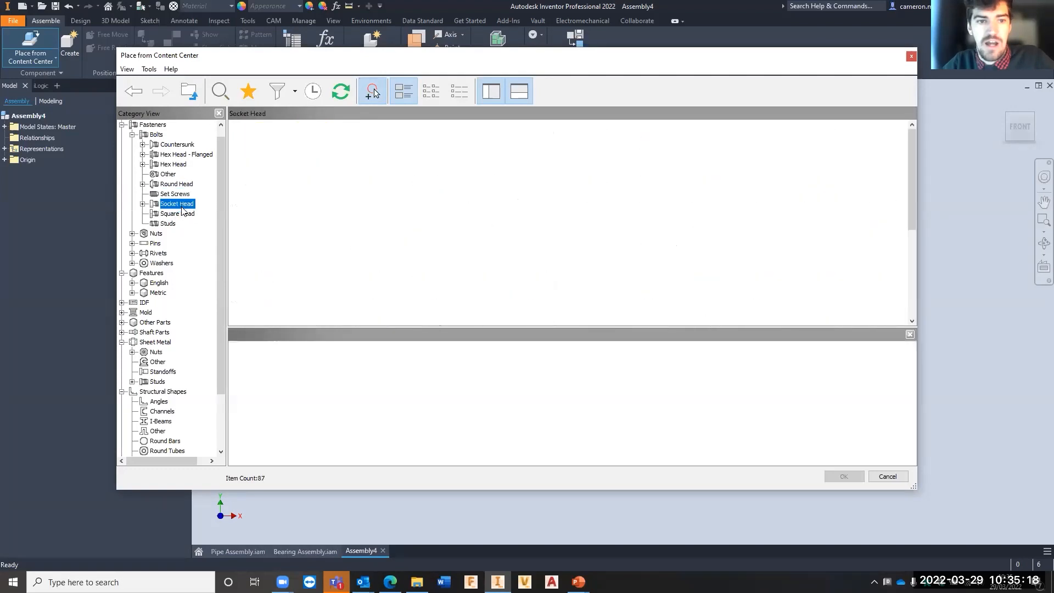
# - Filter the Content Center by the ISO standard and review its set screws and hex head bolts
pyautogui.click(295, 98)
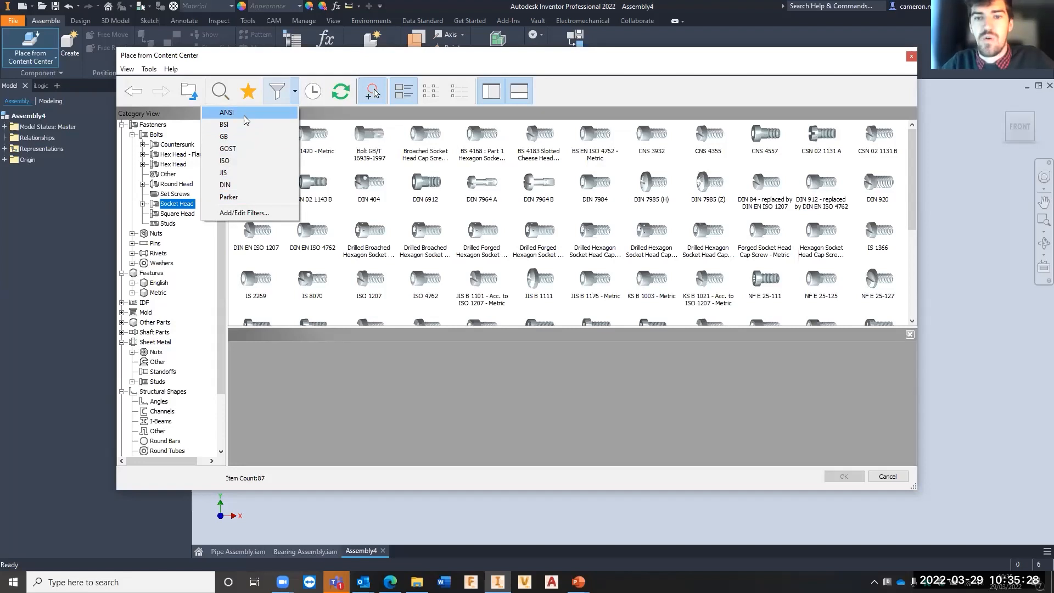
pyautogui.click(230, 161)
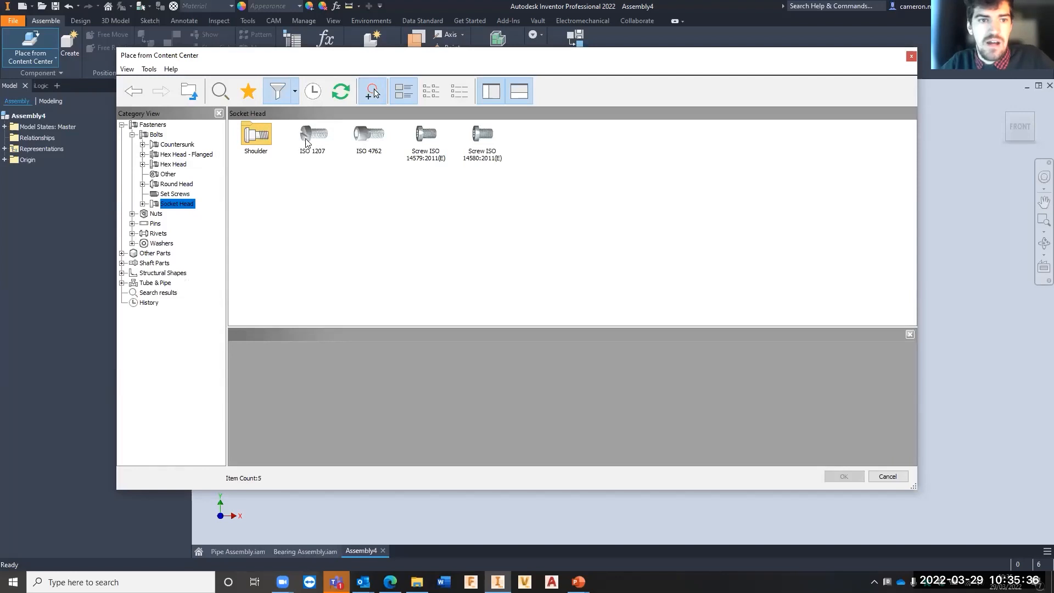
pyautogui.click(176, 194)
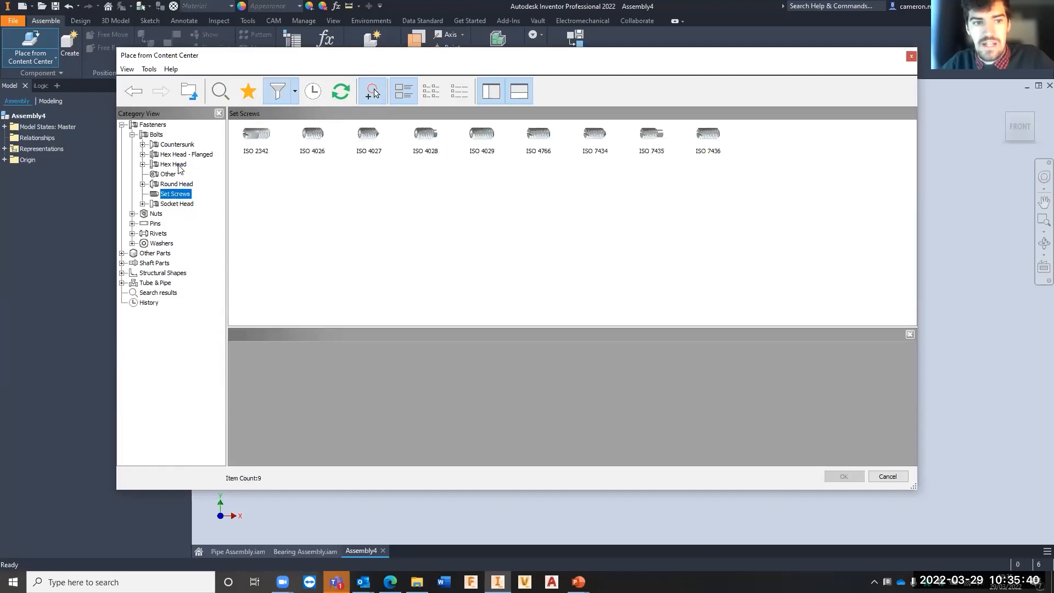
pyautogui.click(179, 166)
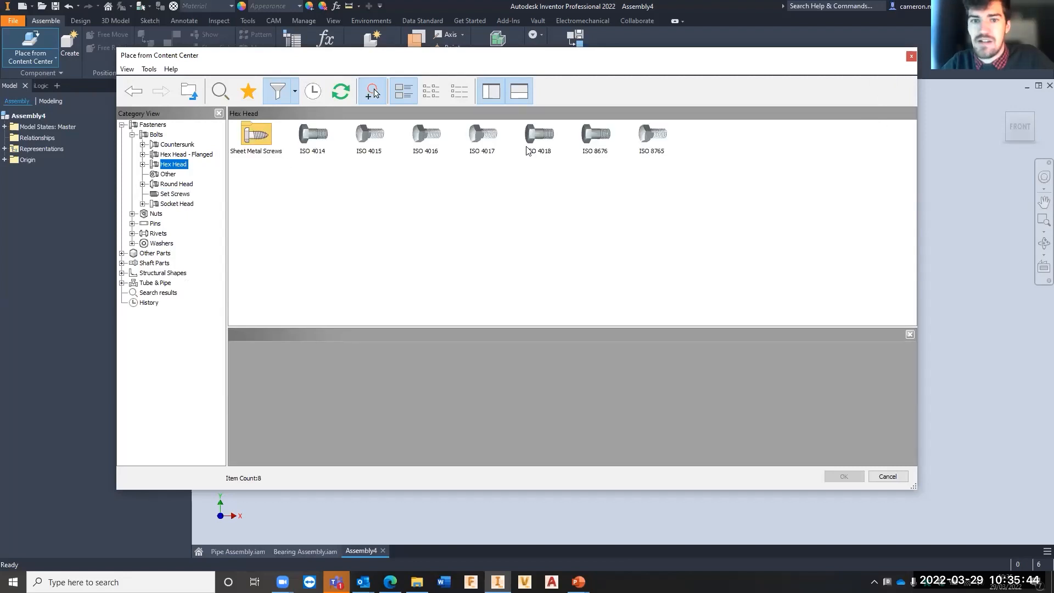
# - Close the Content Center without placing a part and display the assembly's design tools
pyautogui.click(911, 57)
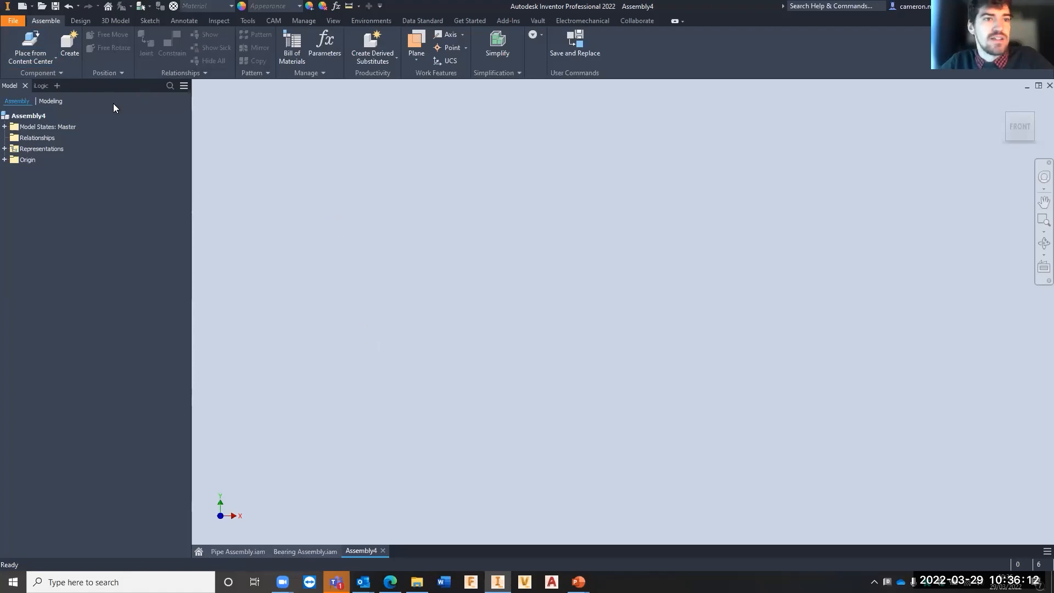
pyautogui.click(85, 20)
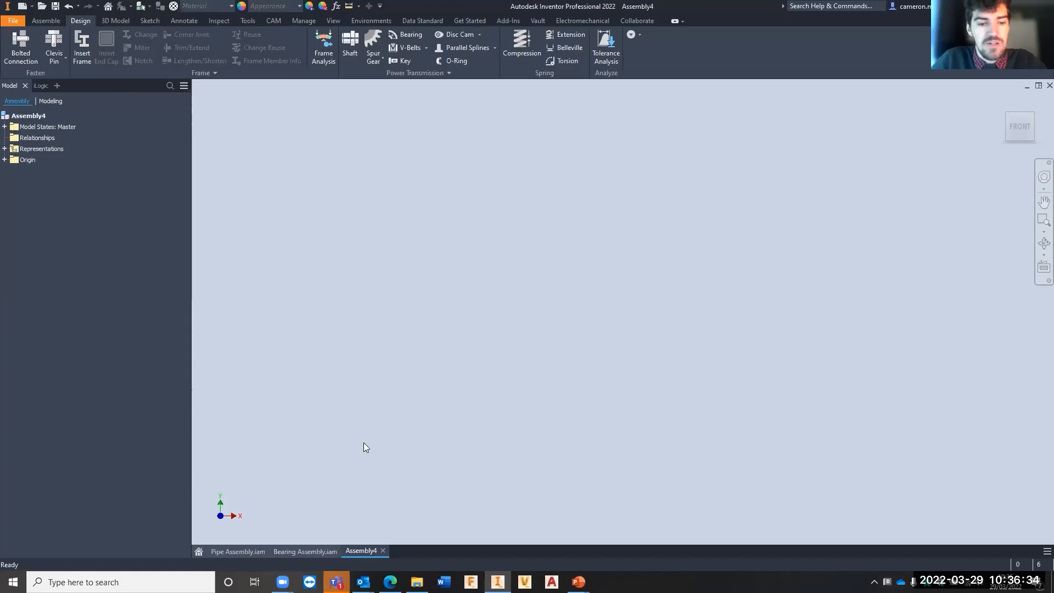
# - Place one instance of Straight.ipt from the Bolted Connection folder into Pipe Assembly.iam
pyautogui.click(242, 550)
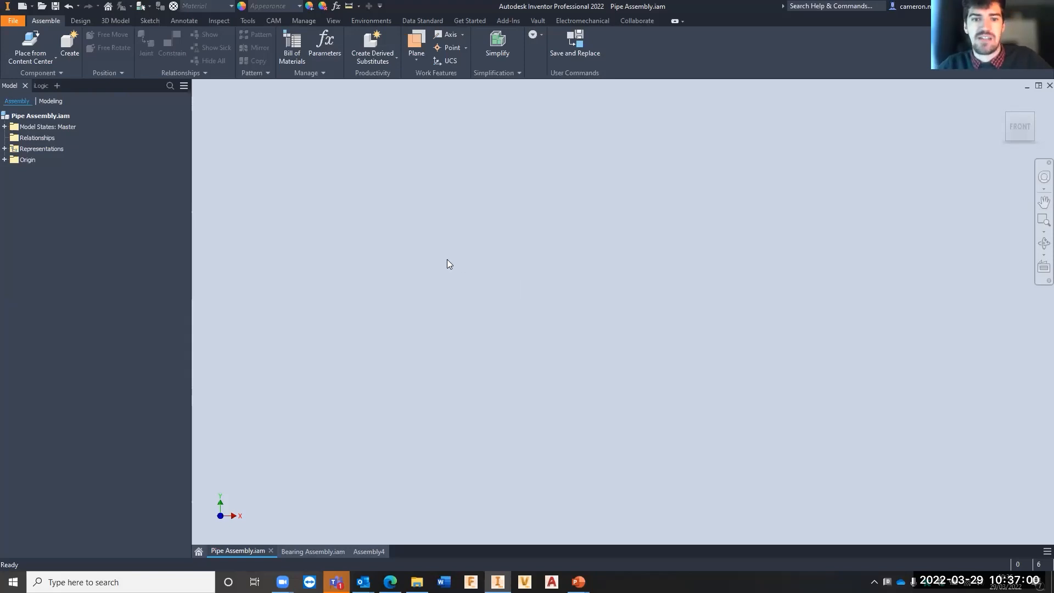
pyautogui.click(20, 61)
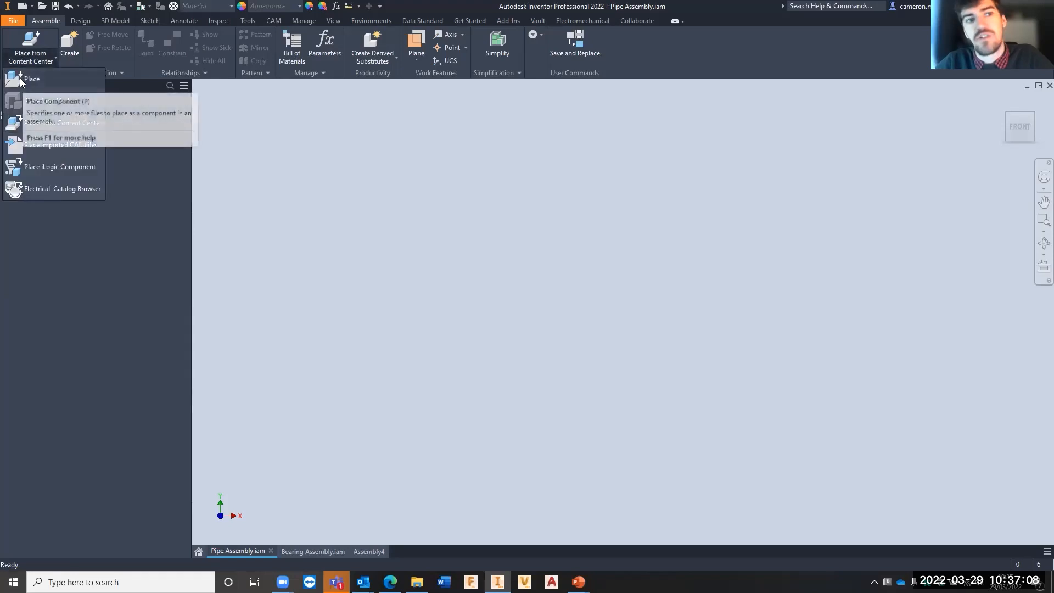
pyautogui.click(20, 78)
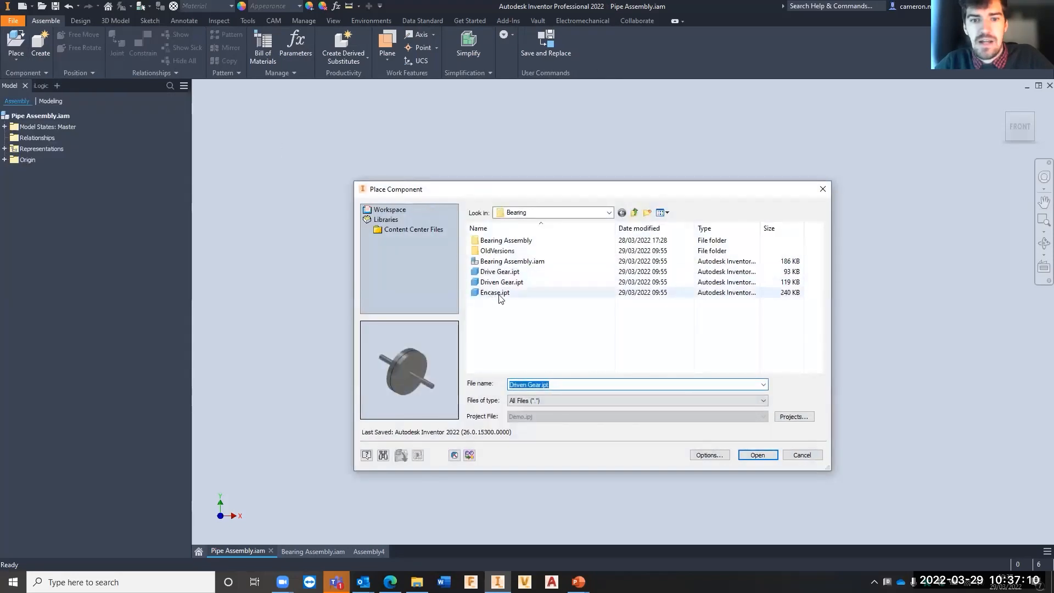
pyautogui.click(634, 212)
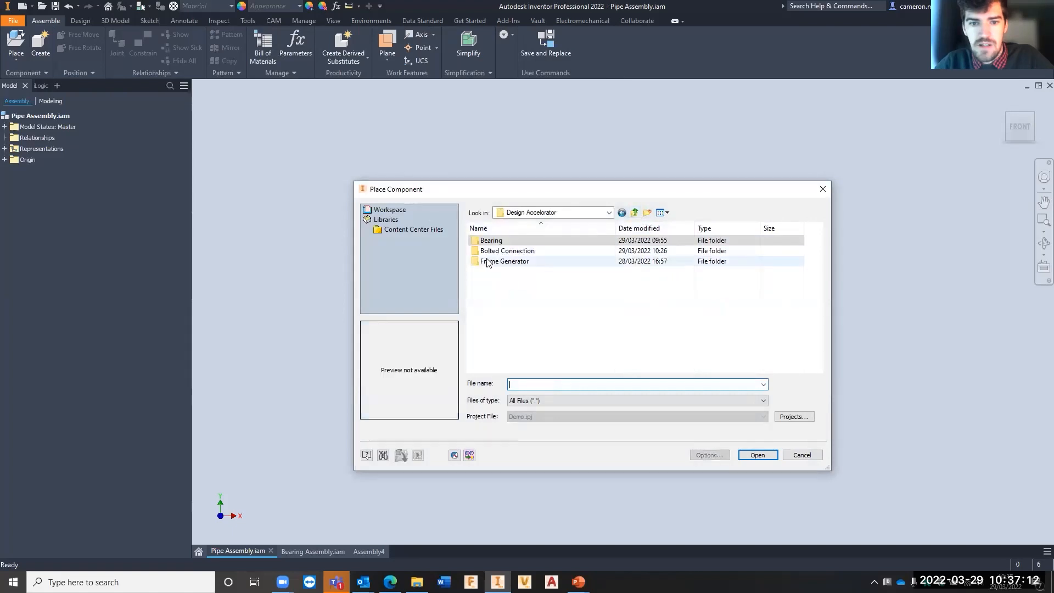
pyautogui.doubleClick(494, 251)
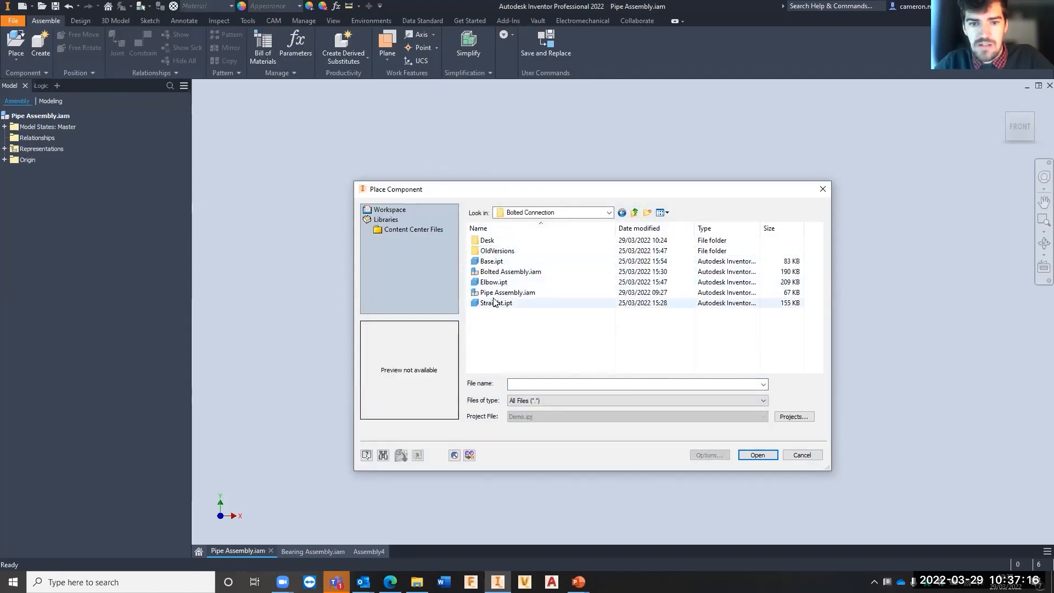
pyautogui.click(496, 304)
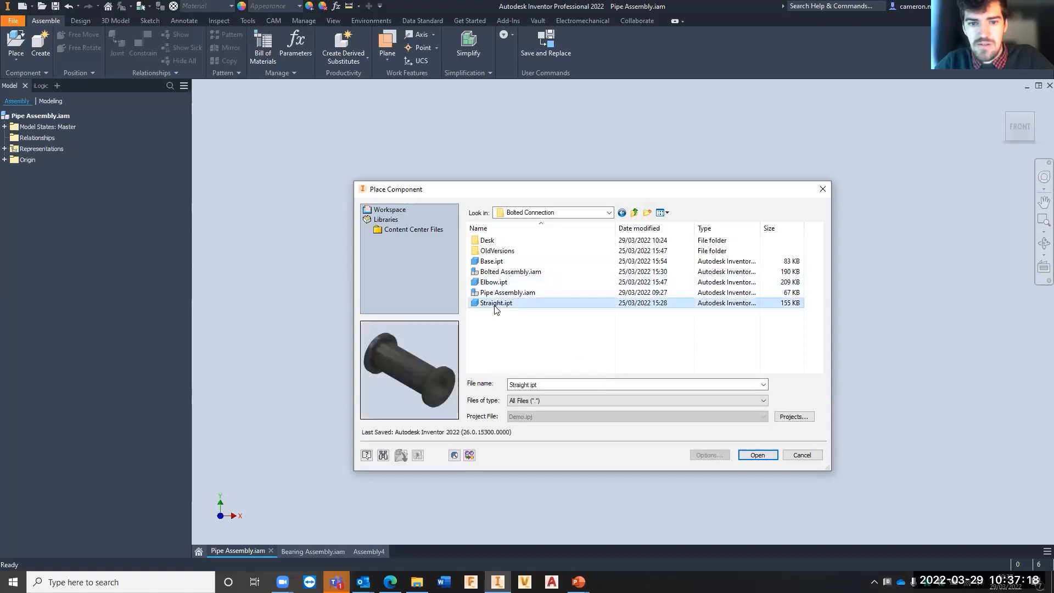
pyautogui.click(755, 454)
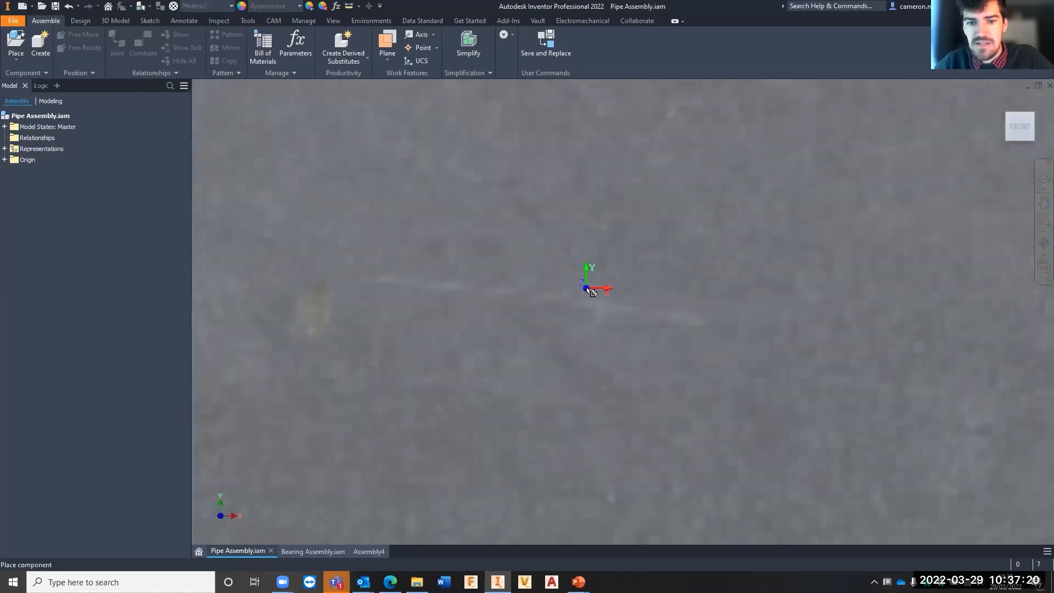
pyautogui.click(584, 288)
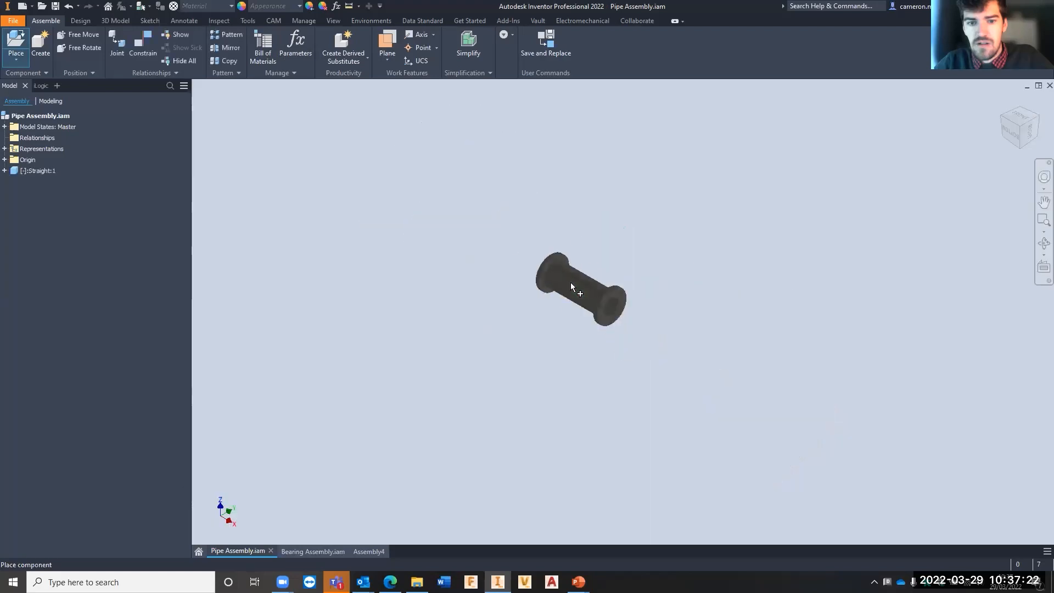
pyautogui.press('Escape')
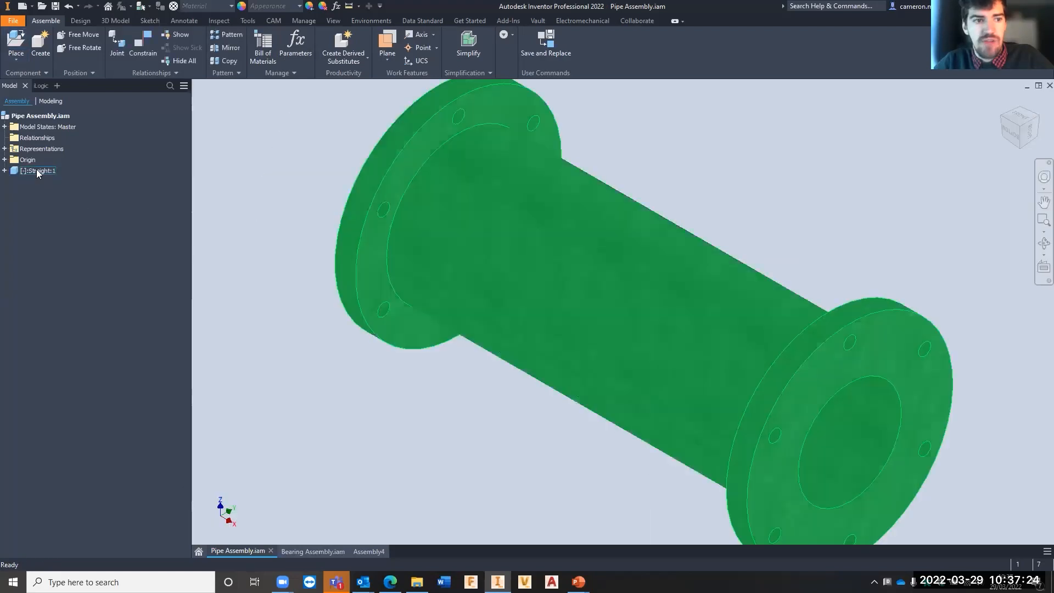
# - Ground the Straight:1 component so the straight pipe is fixed in the assembly
pyautogui.click(35, 170)
pyautogui.rightClick(35, 170)
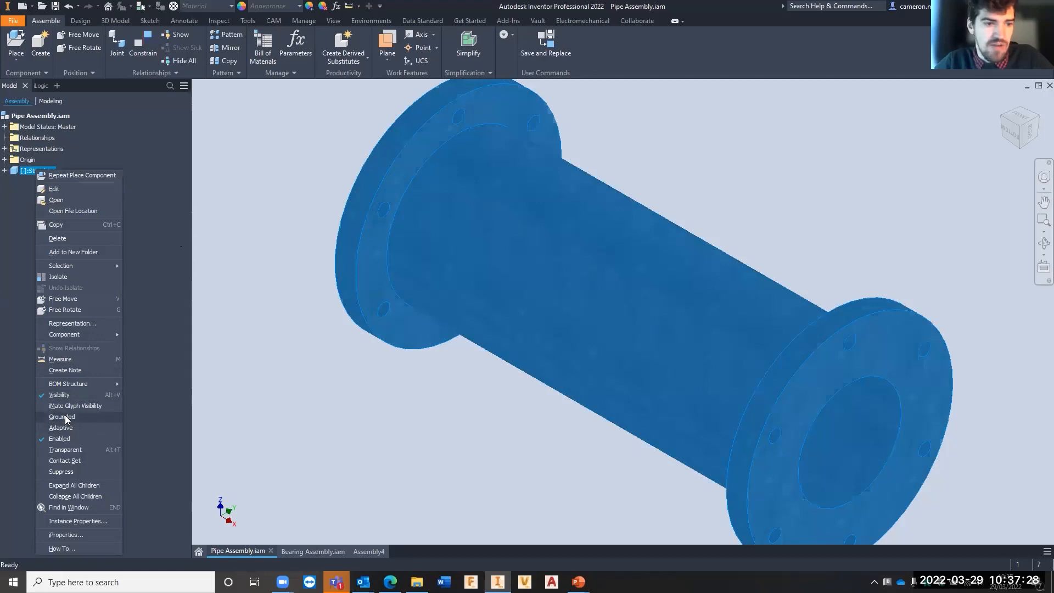
pyautogui.click(35, 171)
pyautogui.rightClick(36, 174)
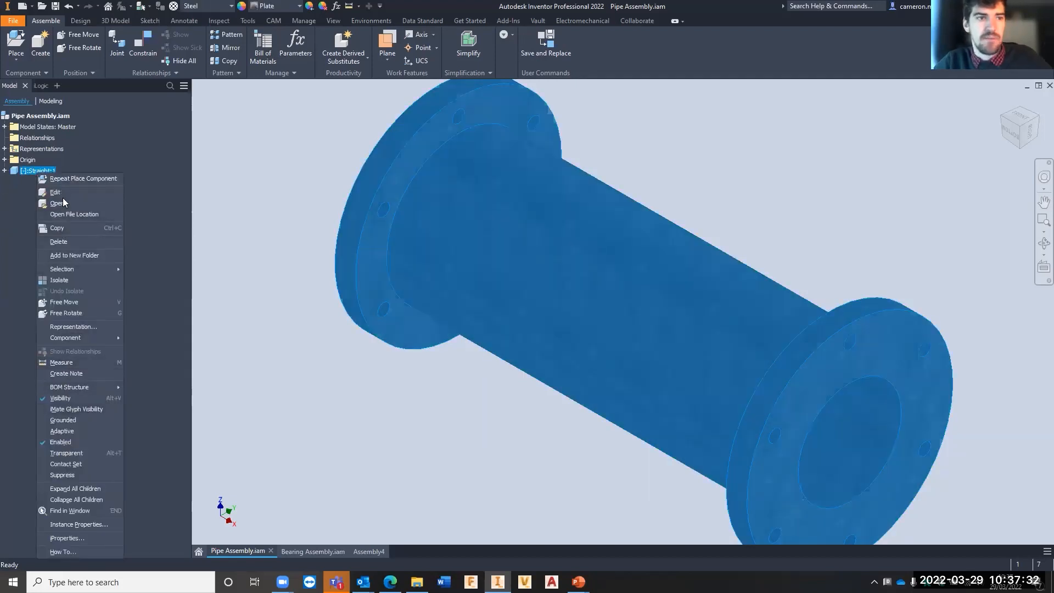
pyautogui.click(72, 420)
pyautogui.scroll(5, 615, 275)
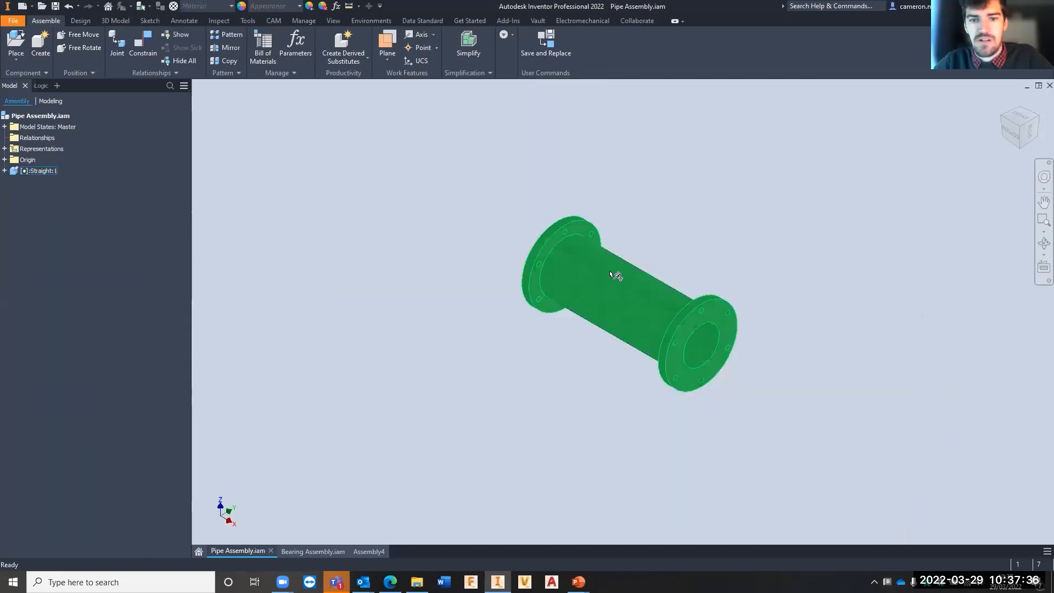
pyautogui.scroll(-3, 555, 283)
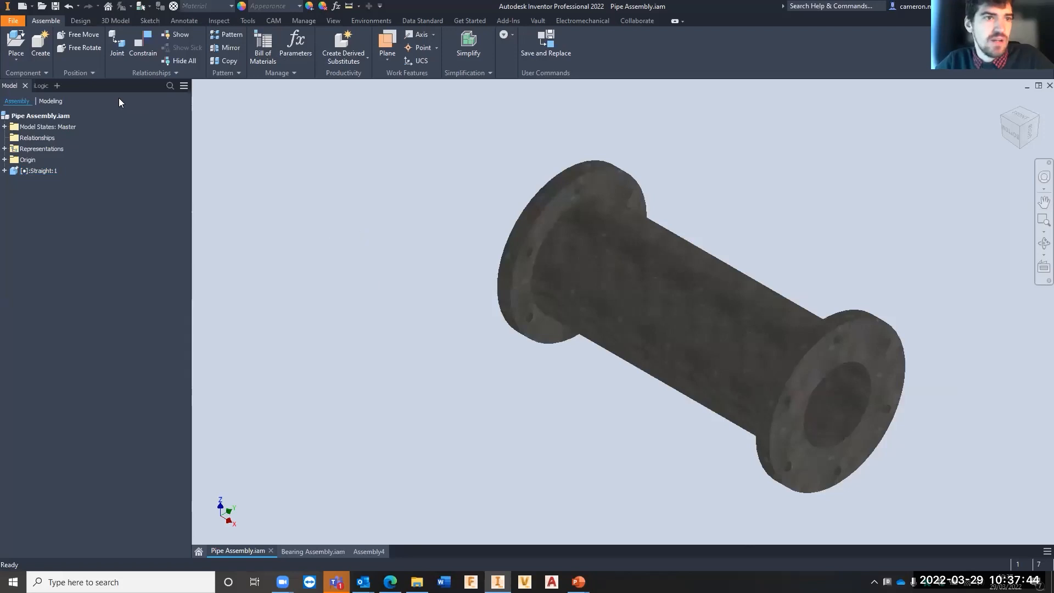
# - Place two instances of Elbow.ipt from the Bolted Connection folder, one near each end of the straight pipe
pyautogui.click(16, 57)
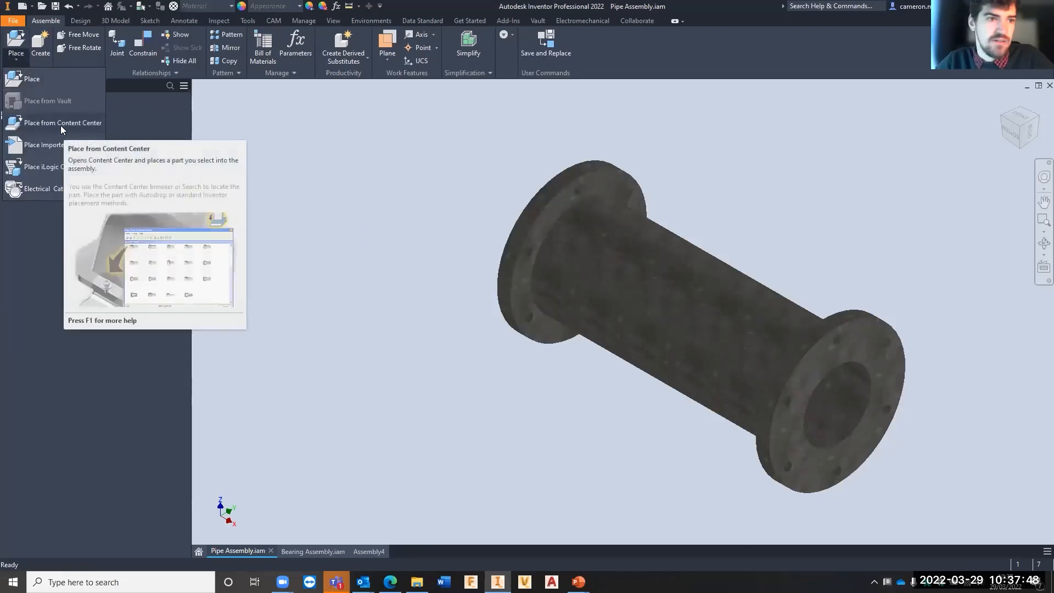
pyautogui.click(56, 78)
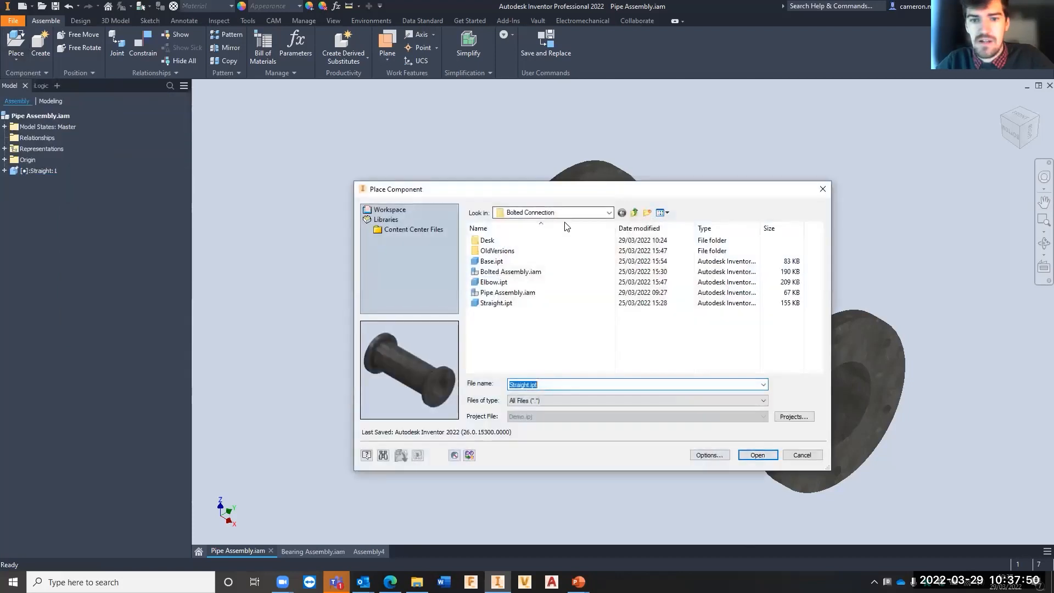
pyautogui.click(491, 282)
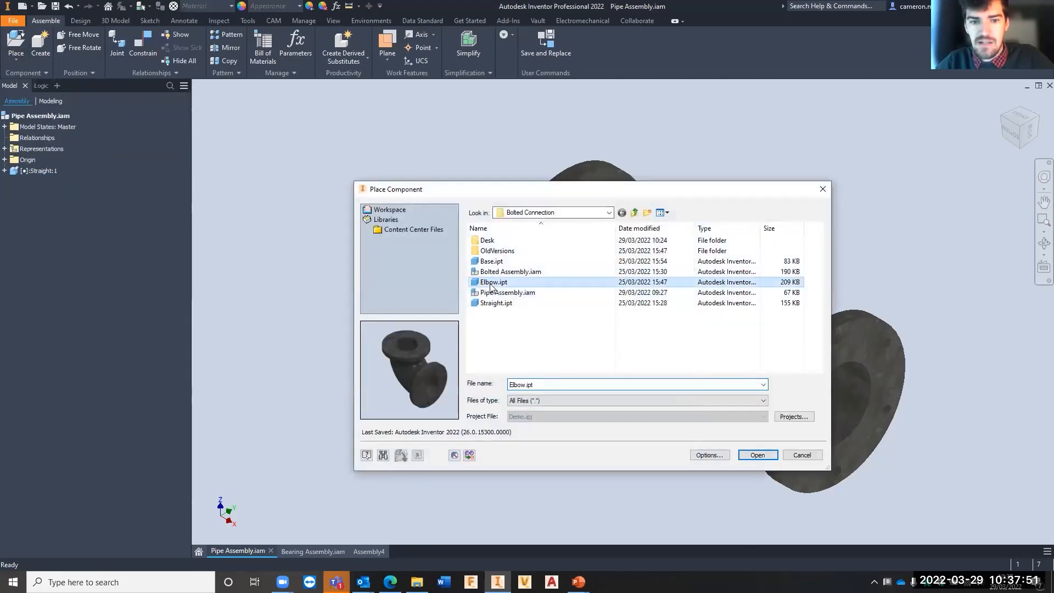
pyautogui.click(756, 455)
pyautogui.click(438, 188)
pyautogui.scroll(-3, 267, 178)
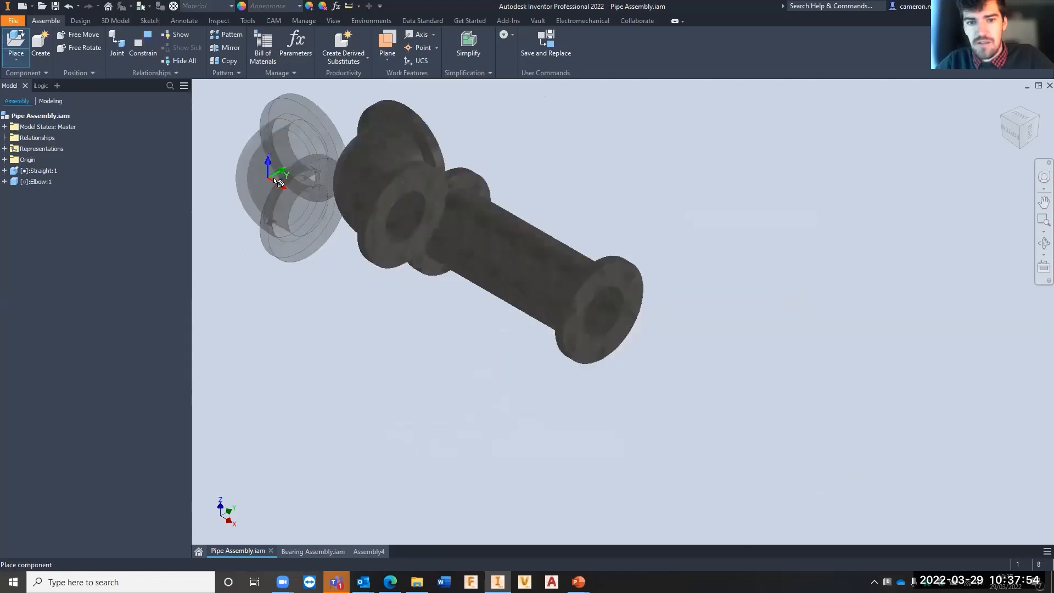
pyautogui.click(706, 353)
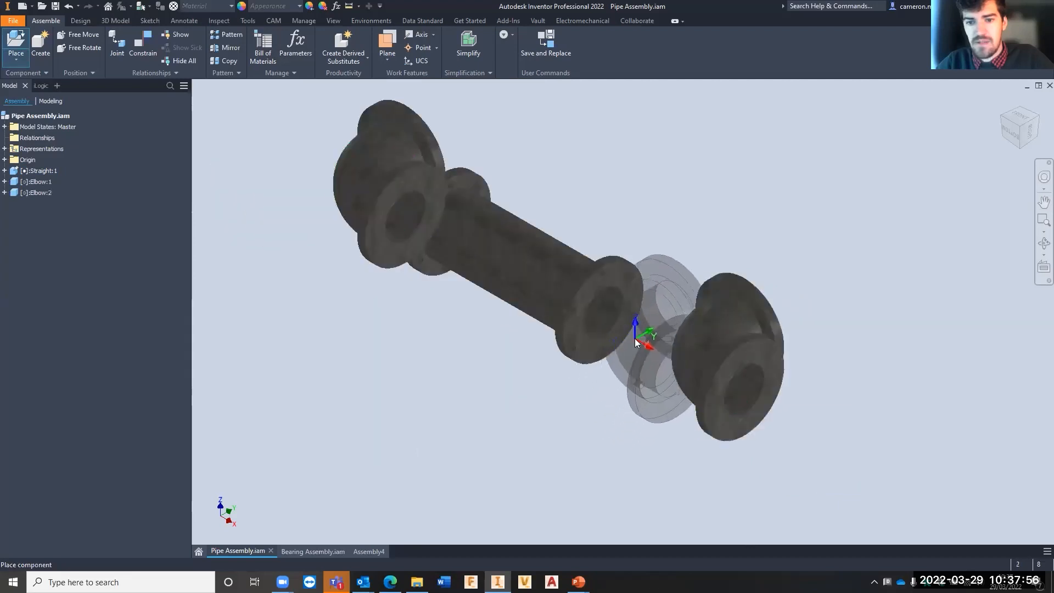
pyautogui.rightClick(653, 342)
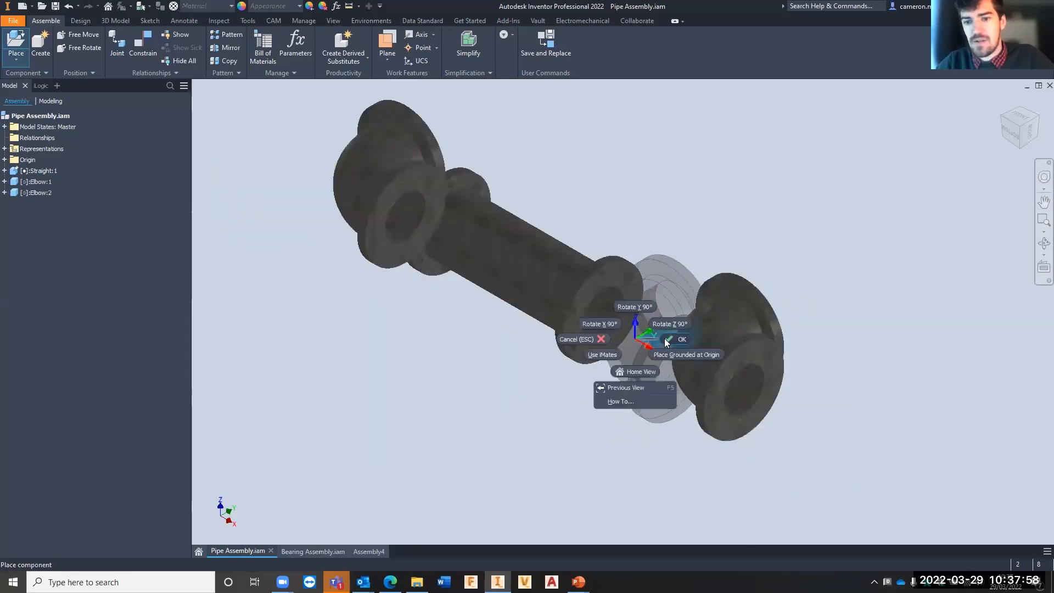
pyautogui.click(665, 340)
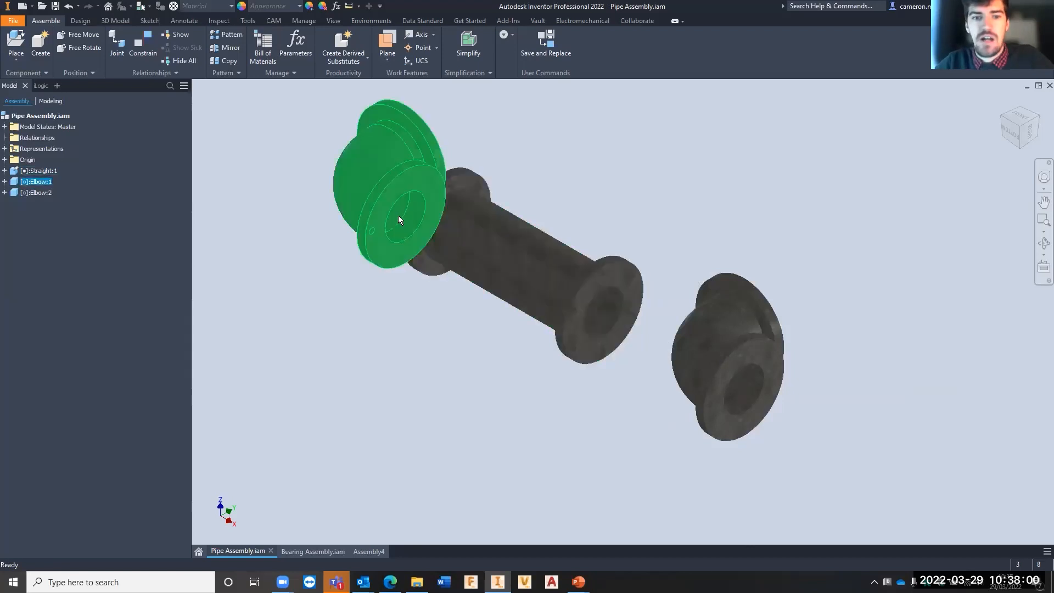
# - Move the two elbows farther away from the ends of the straight pipe
pyautogui.moveTo(397, 215); pyautogui.dragTo(362, 184)
pyautogui.moveTo(752, 340); pyautogui.dragTo(801, 347)
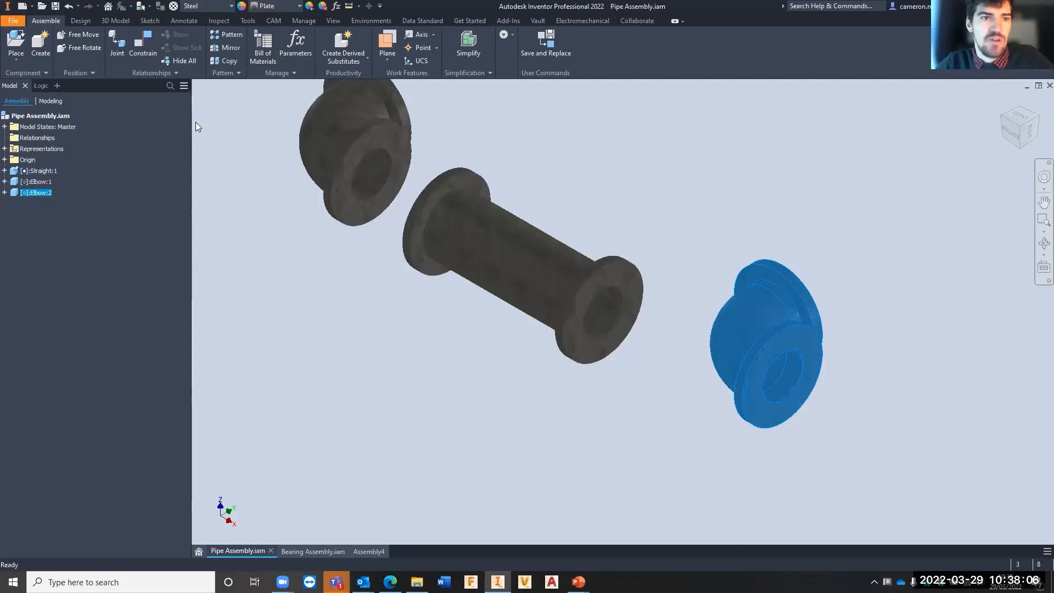
pyautogui.click(144, 49)
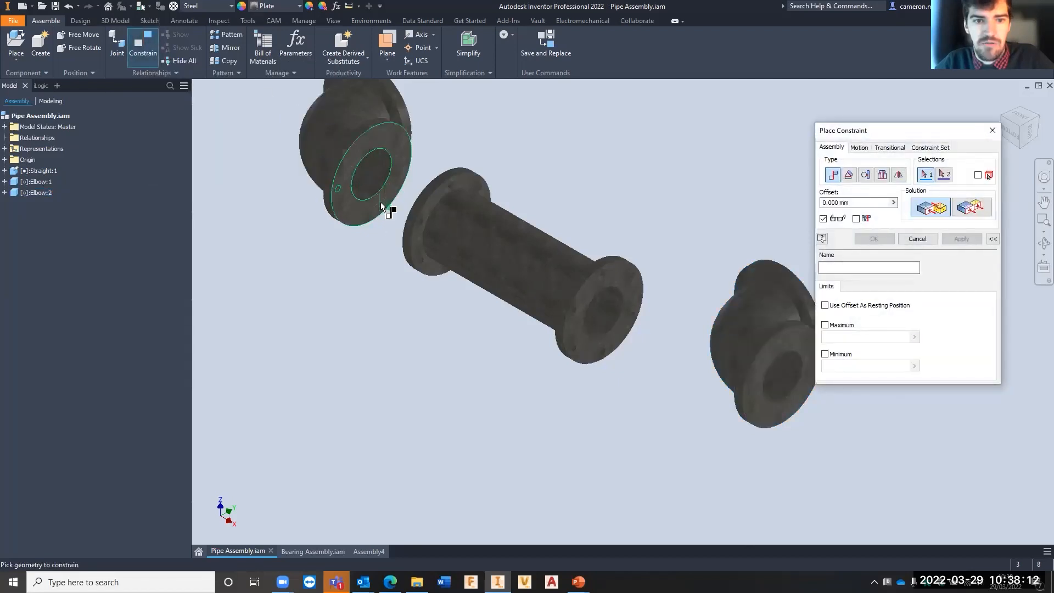
pyautogui.click(989, 130)
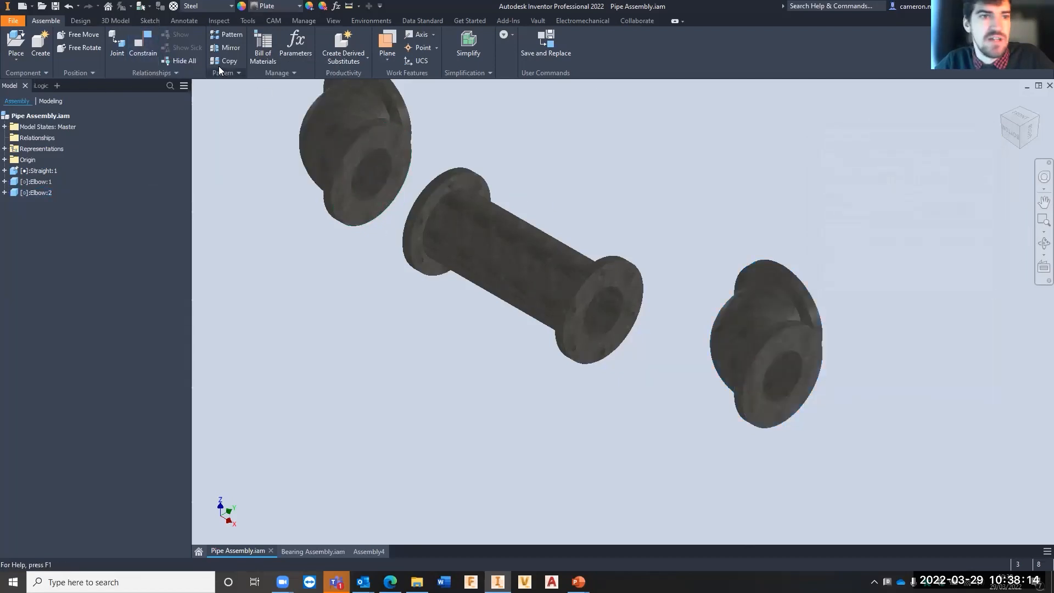
# - Connect the first elbow's flange opening to one end of the straight pipe with a rotational joint and 0.000 mm gap
pyautogui.click(119, 48)
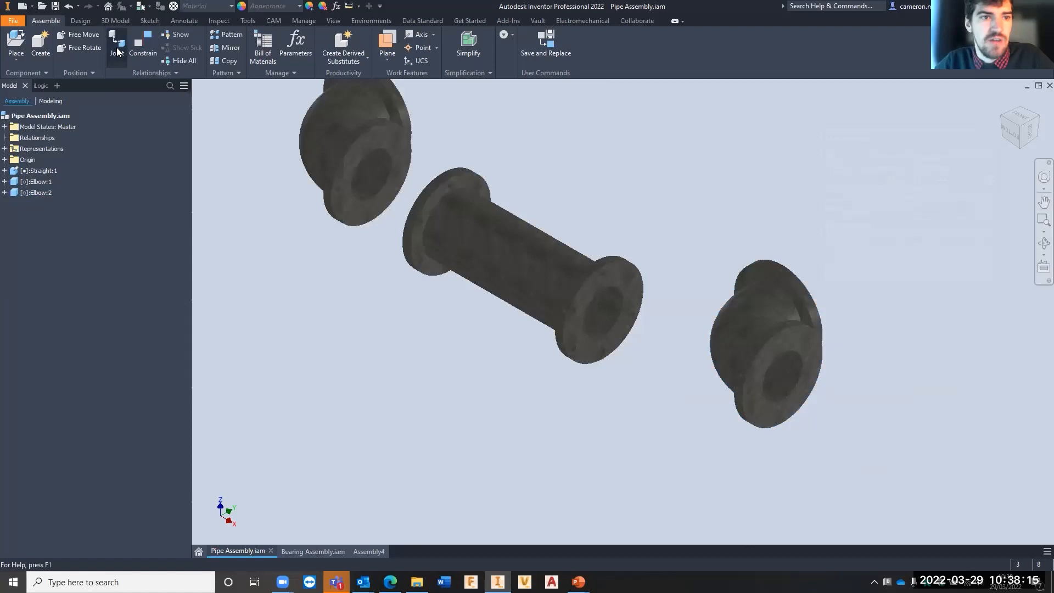
pyautogui.click(374, 192)
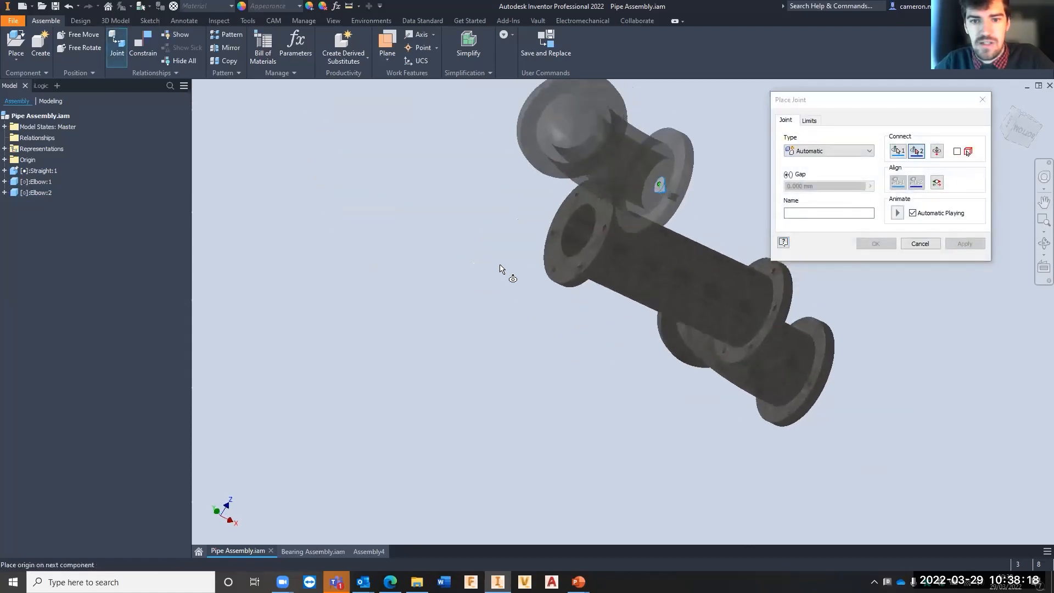
pyautogui.click(568, 256)
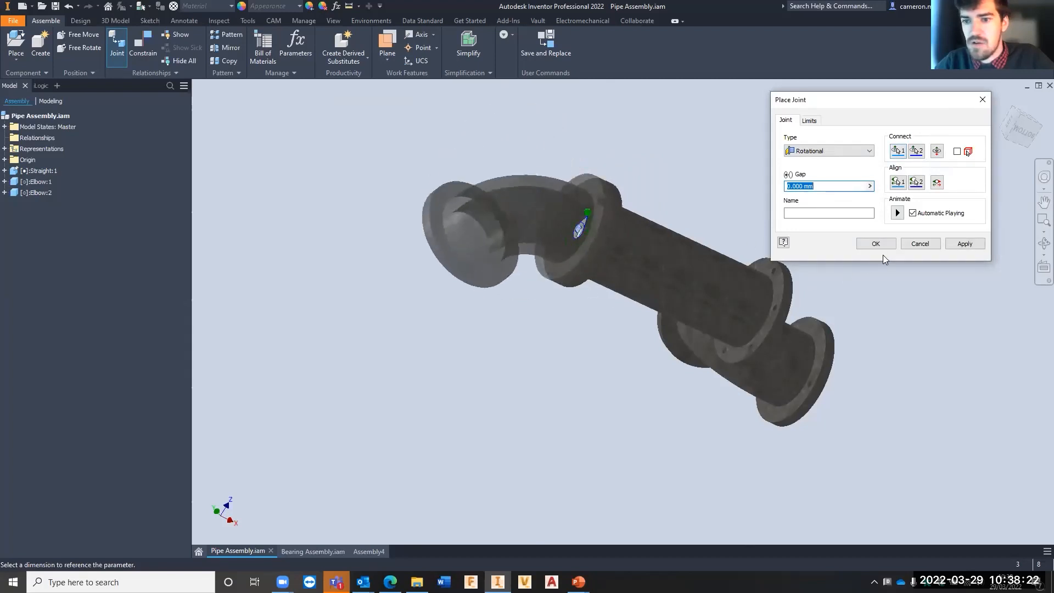
pyautogui.click(964, 243)
# - Join the second elbow to the pipe's free end with a rotational joint and 0.000 mm gap, allowing the grounded pipe to move
pyautogui.keyDown('shift'); pyautogui.moveTo(755, 357); pyautogui.dragTo(624, 357, button='middle'); pyautogui.keyUp('shift')
pyautogui.click(608, 341)
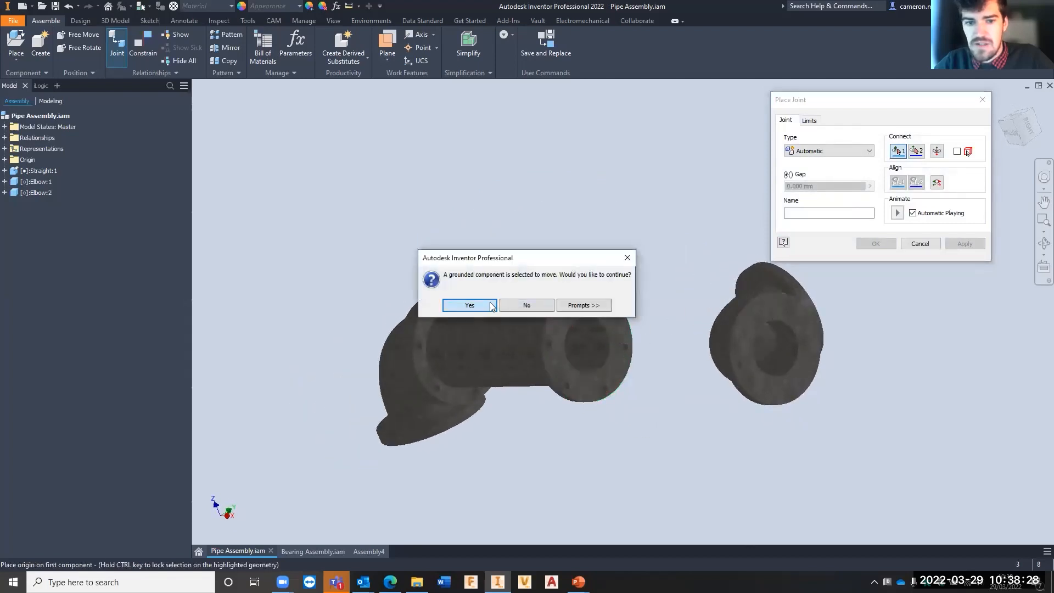
pyautogui.click(482, 307)
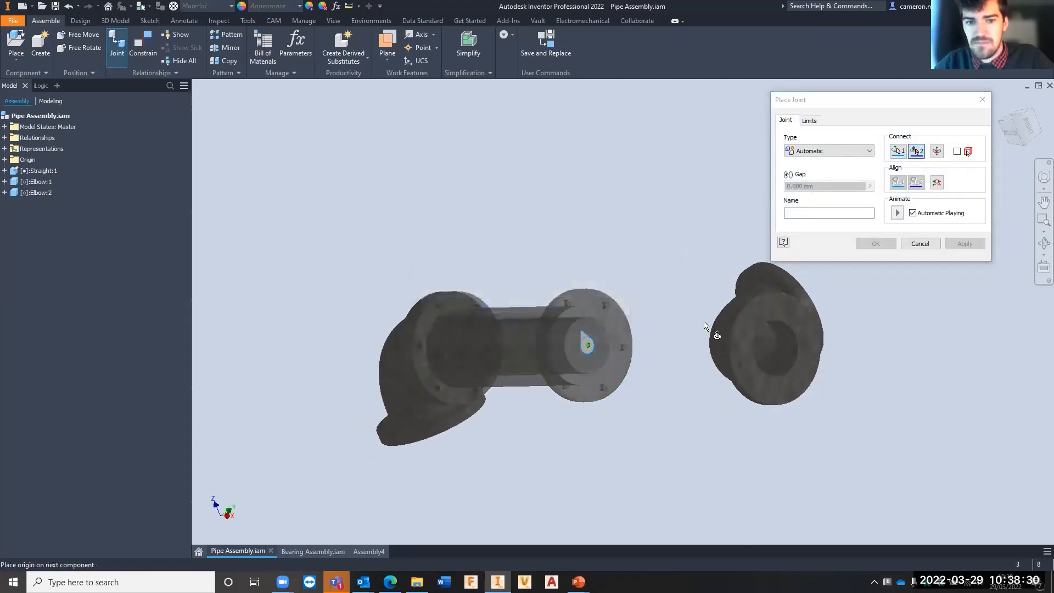
pyautogui.click(713, 330)
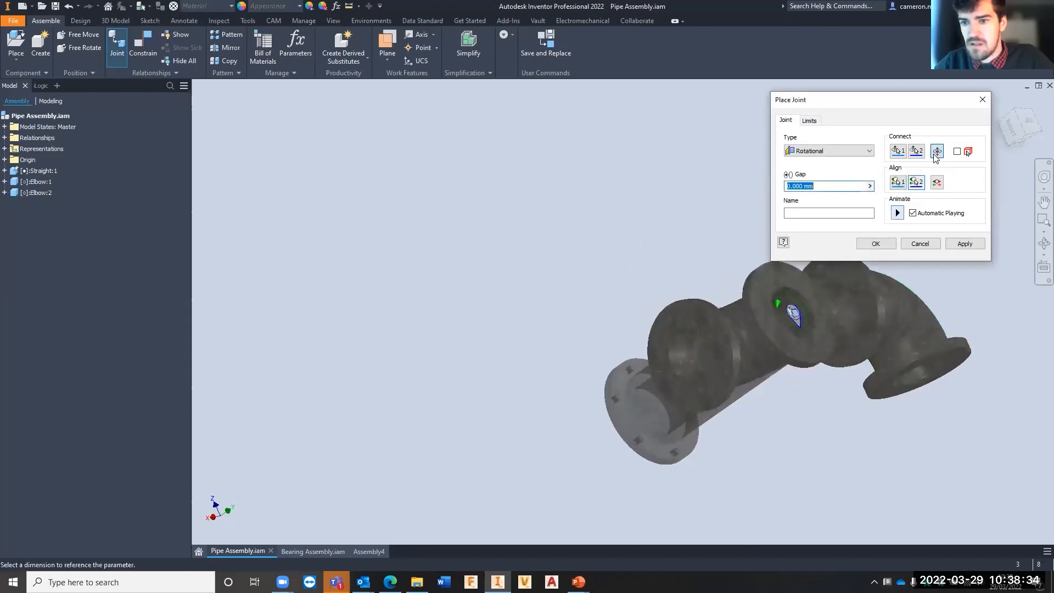
pyautogui.click(967, 243)
pyautogui.click(988, 103)
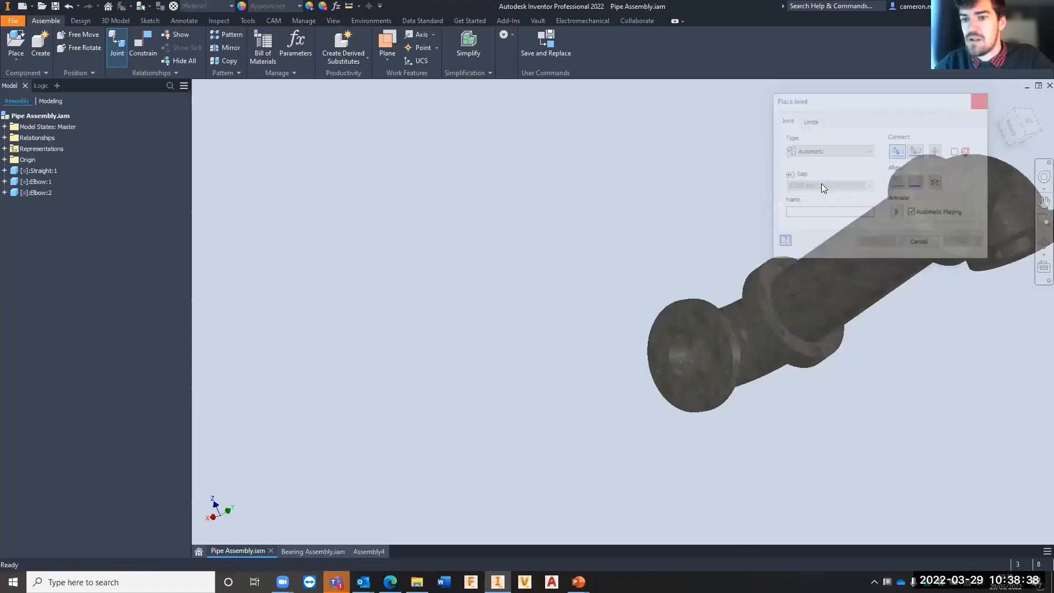
# - Move the joined pipe assembly within the view and ground the Straight:1 component again
pyautogui.keyDown('shift'); pyautogui.moveTo(728, 301); pyautogui.dragTo(881, 315, button='middle'); pyautogui.keyUp('shift')
pyautogui.scroll(-5, 403, 327)
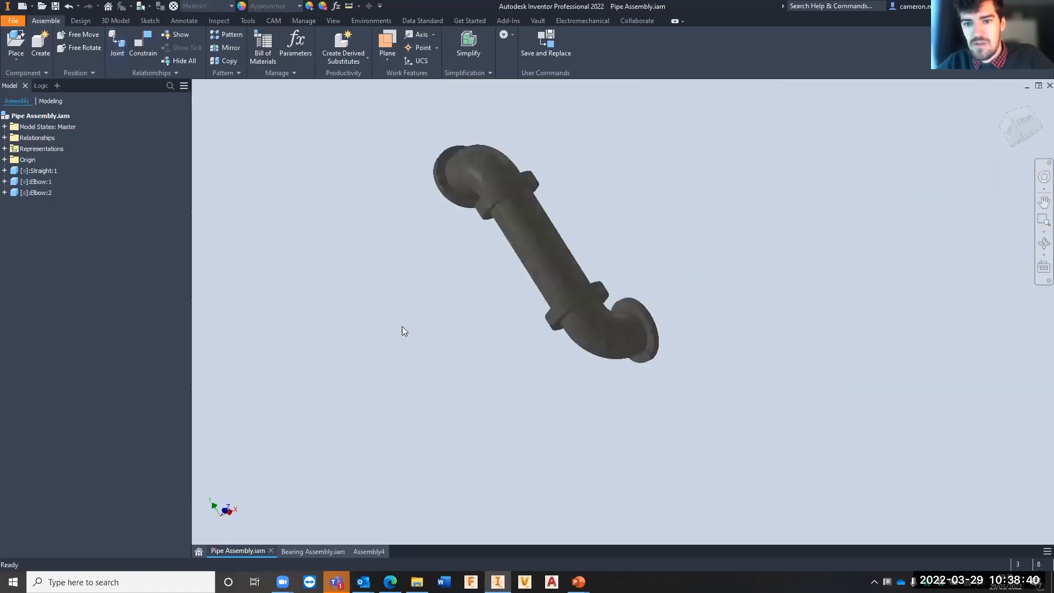
pyautogui.scroll(3, 470, 271)
pyautogui.moveTo(476, 287); pyautogui.dragTo(507, 330, button='middle')
pyautogui.moveTo(421, 240); pyautogui.dragTo(476, 236, button='middle')
pyautogui.click(475, 236)
pyautogui.click(38, 171)
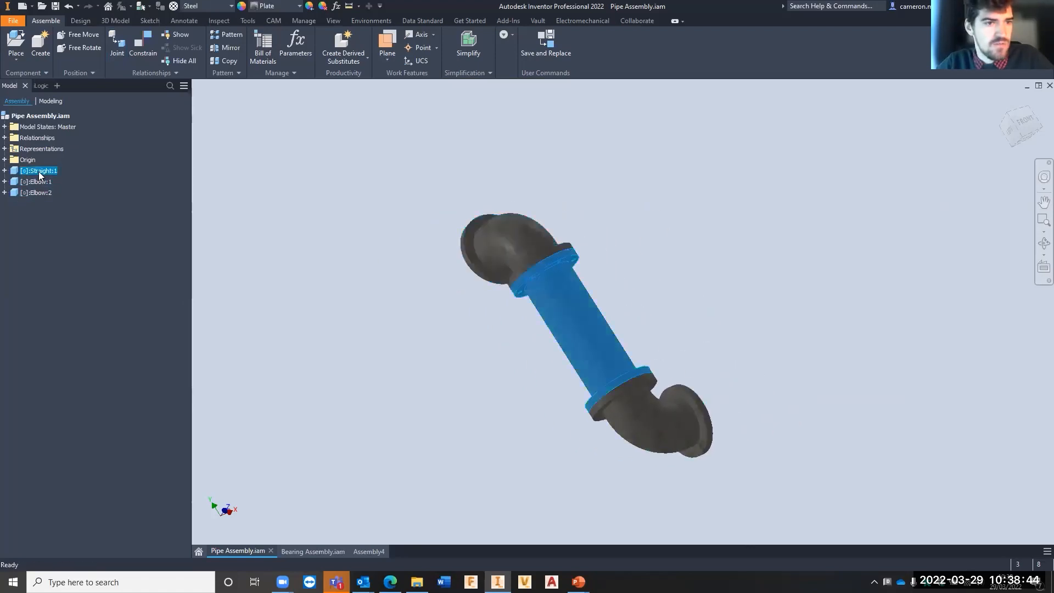
pyautogui.rightClick(37, 171)
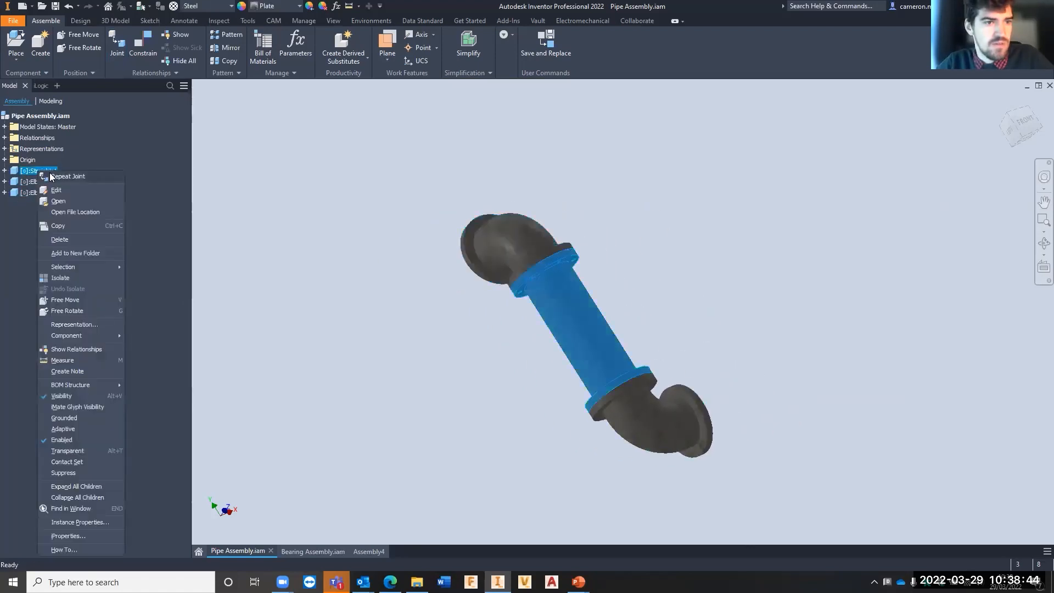
pyautogui.click(65, 418)
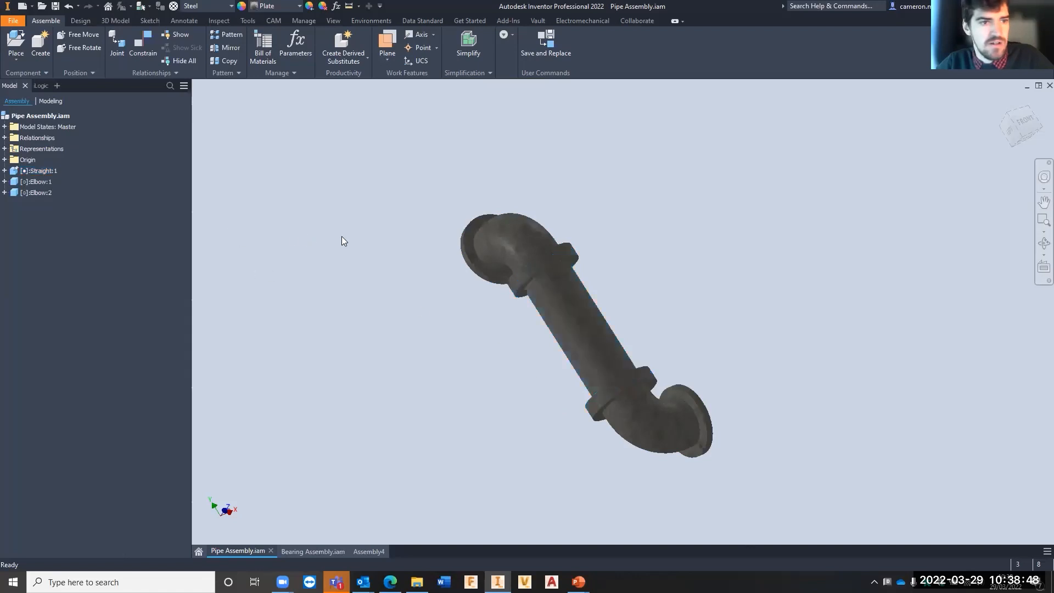
# - Rotate the elbows about their joints on the straight pipe until their open flanges face upward
pyautogui.moveTo(482, 231); pyautogui.dragTo(667, 250)
pyautogui.moveTo(675, 429); pyautogui.dragTo(646, 294)
pyautogui.keyDown('shift'); pyautogui.moveTo(646, 295); pyautogui.dragTo(693, 258, button='middle'); pyautogui.keyUp('shift')
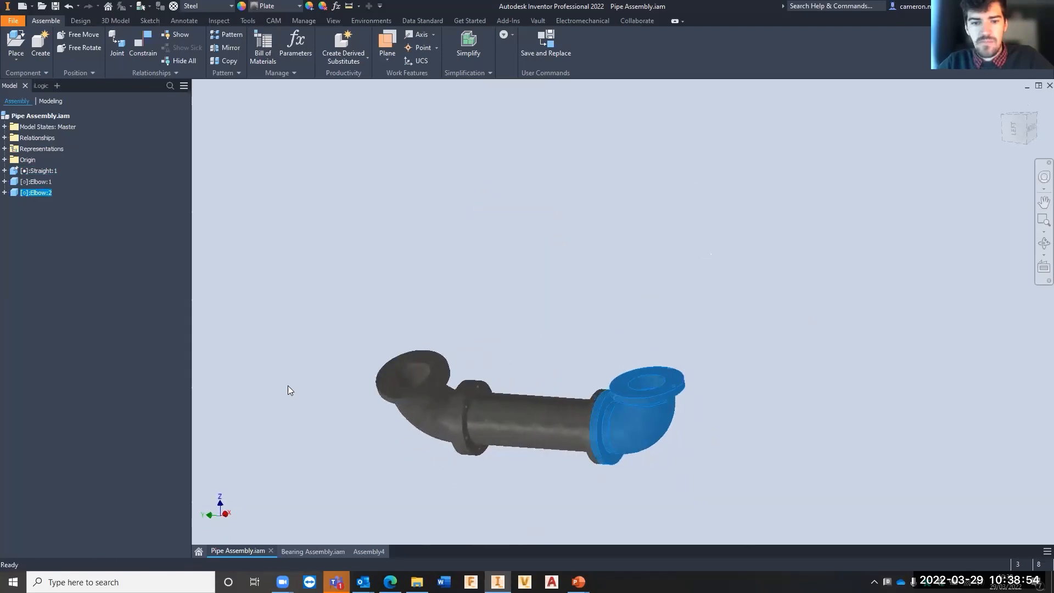
pyautogui.scroll(6, 434, 365)
pyautogui.scroll(-1, 437, 362)
pyautogui.scroll(-3, 489, 310)
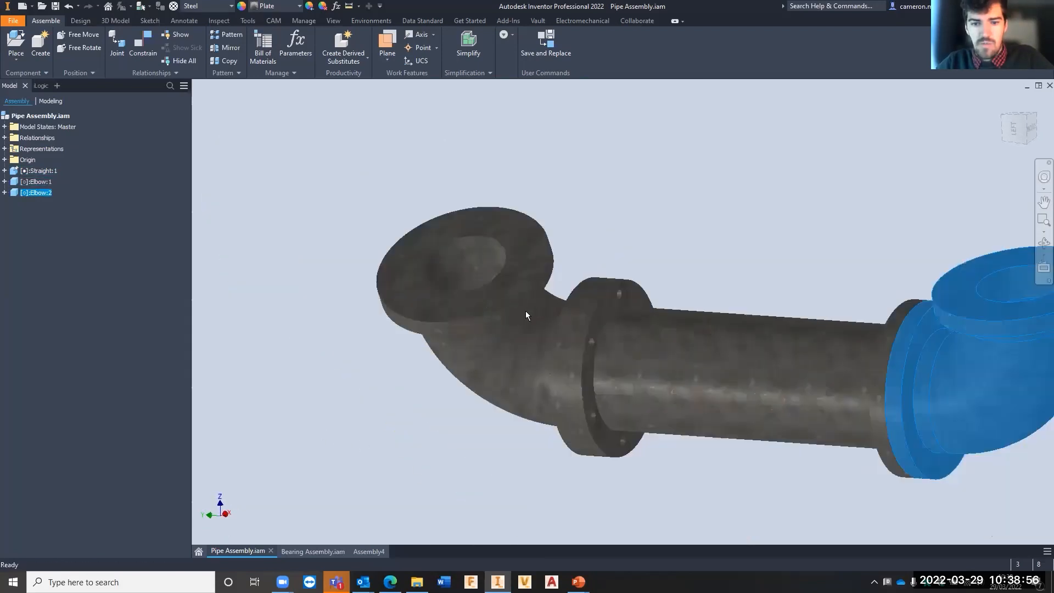
pyautogui.keyDown('shift'); pyautogui.moveTo(526, 310); pyautogui.dragTo(462, 287, button='middle'); pyautogui.keyUp('shift')
pyautogui.scroll(-5, 462, 286)
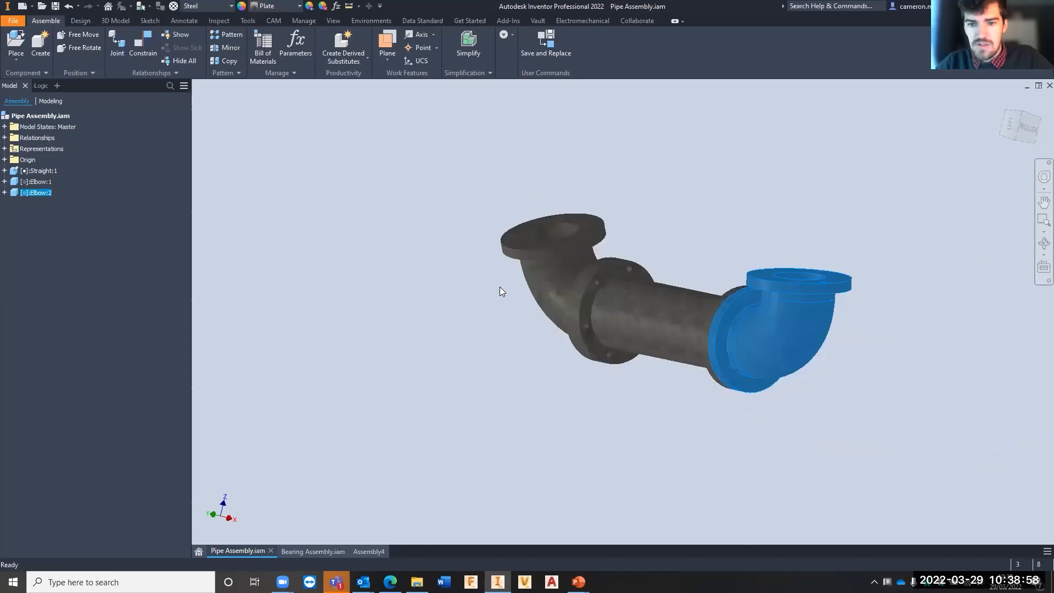
pyautogui.scroll(5, 499, 286)
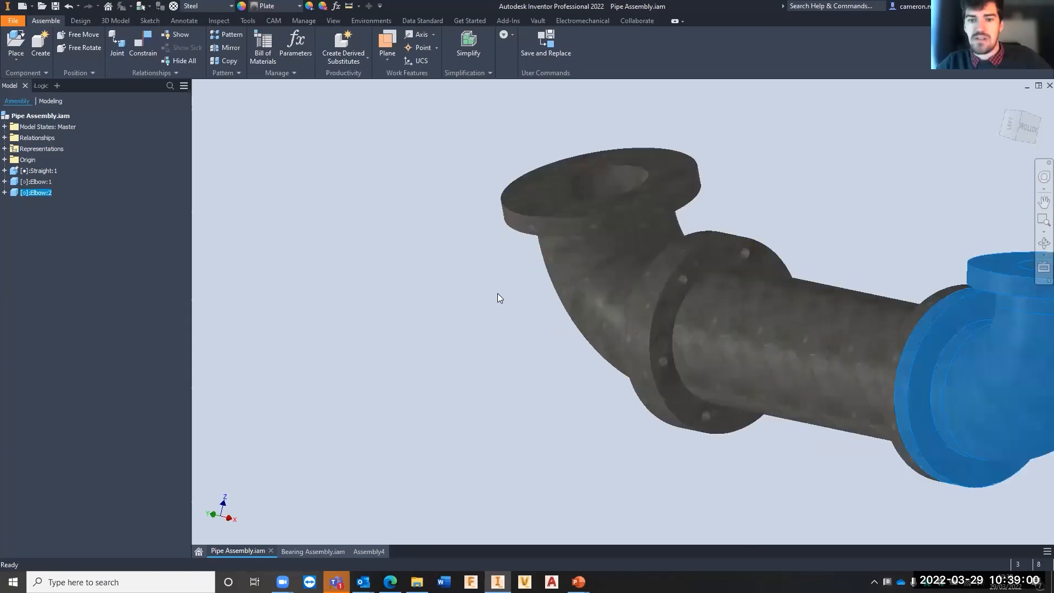
pyautogui.scroll(-5, 344, 312)
# - Swing the Elbow:2 component sideways about its joint and inspect the bolt holes where Elbow:1 meets the straight pipe
pyautogui.moveTo(654, 295); pyautogui.dragTo(751, 300)
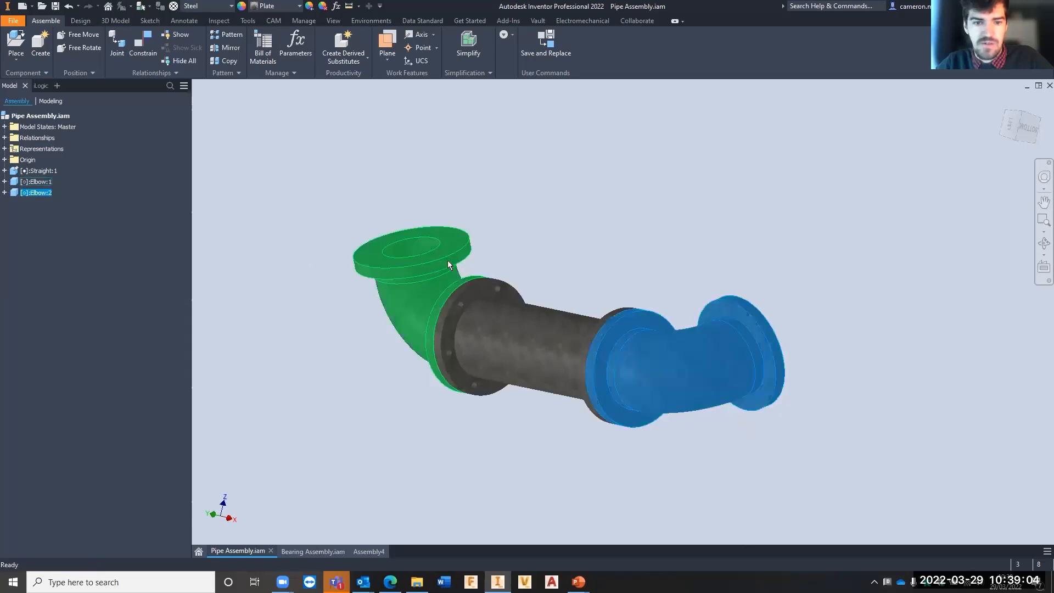
pyautogui.moveTo(446, 260)
pyautogui.mouseDown()
pyautogui.moveTo(380, 266)
pyautogui.moveTo(452, 258)
pyautogui.moveTo(440, 260)
pyautogui.mouseUp()
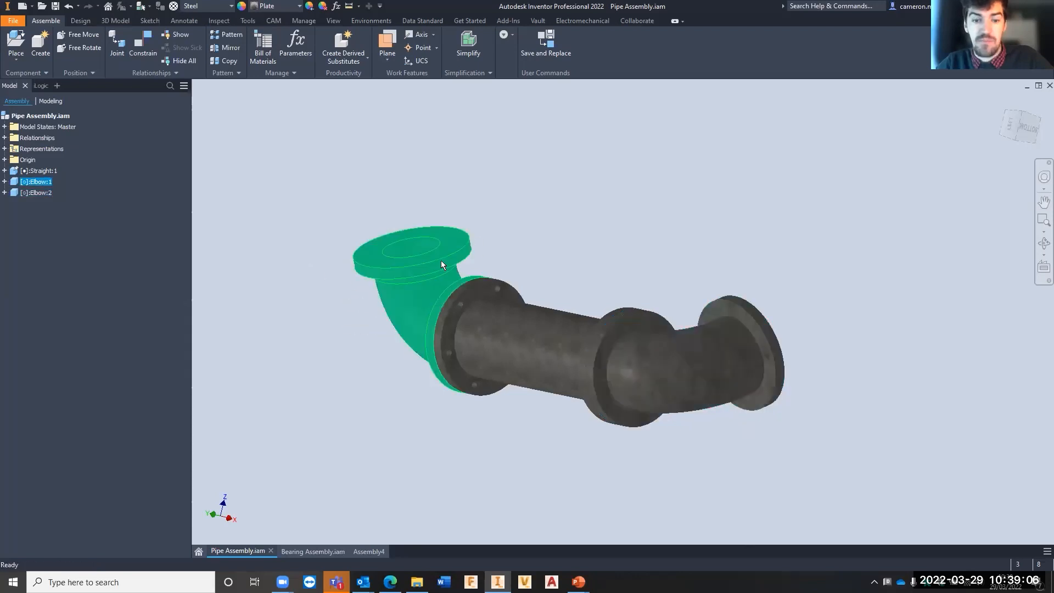
pyautogui.scroll(5, 462, 309)
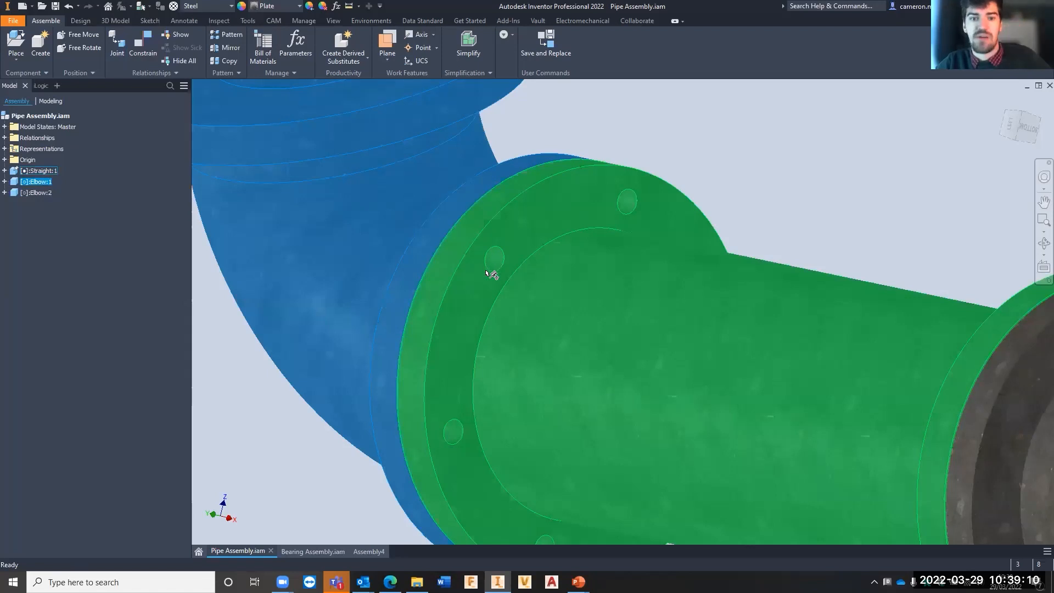
pyautogui.scroll(-5, 491, 269)
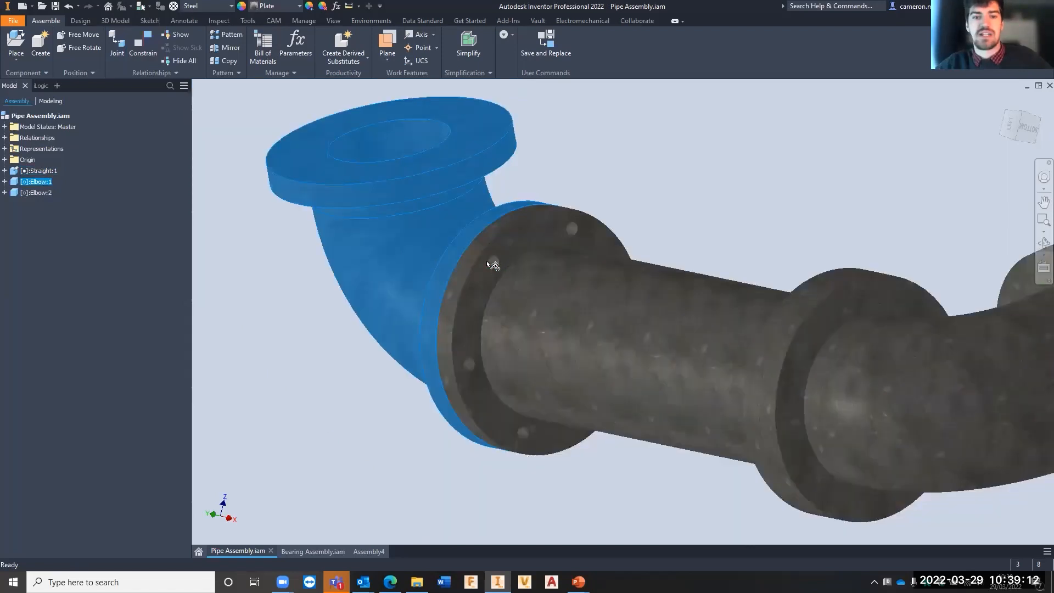
pyautogui.click(578, 202)
pyautogui.scroll(-3, 660, 169)
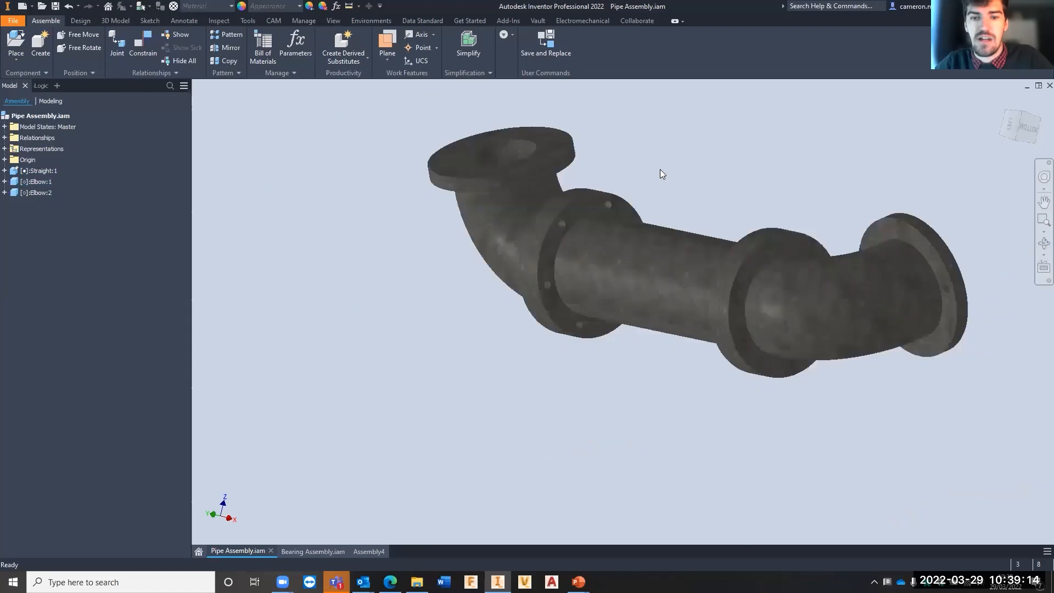
pyautogui.moveTo(660, 169)
pyautogui.mouseDown(button='middle')
pyautogui.moveTo(671, 168)
pyautogui.moveTo(654, 164)
pyautogui.mouseUp(button='middle')
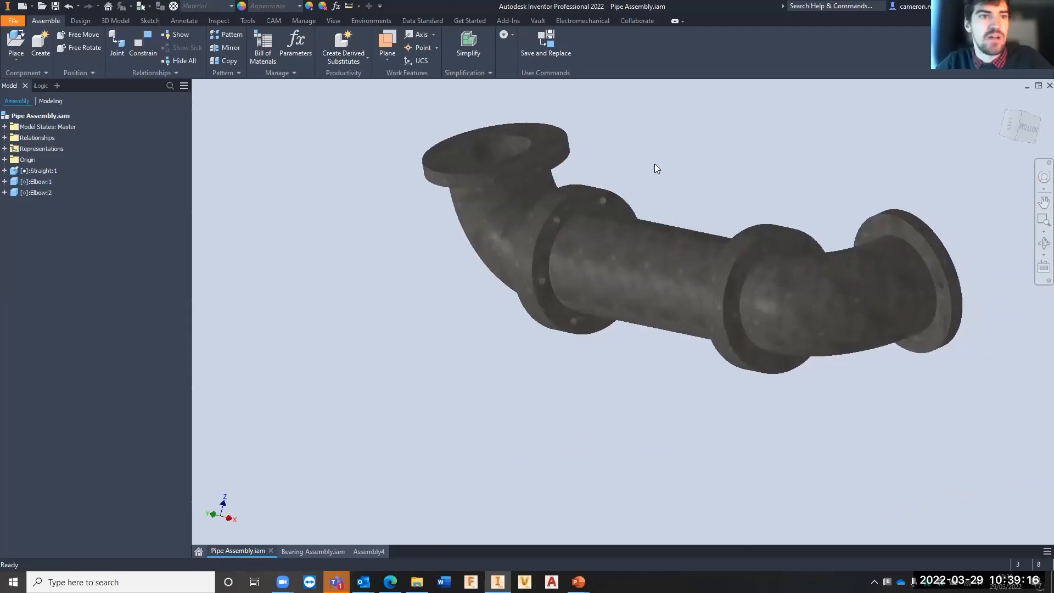
# - Start a through-all bolted connection with Concentric placement, using the back face of the straight pipe's flange at Elbow:1 as start plane
pyautogui.click(75, 24)
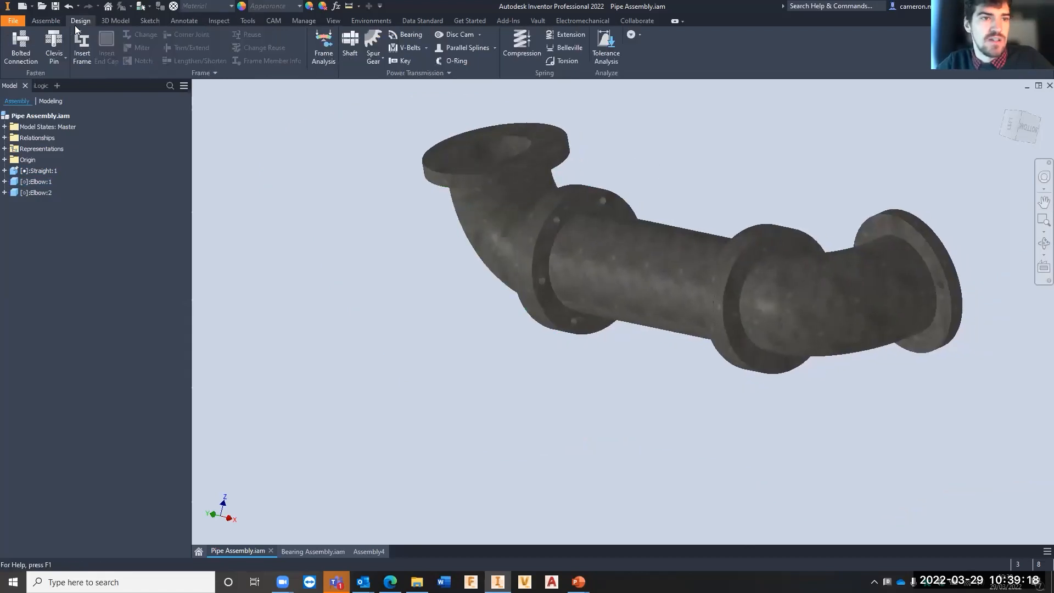
pyautogui.click(15, 46)
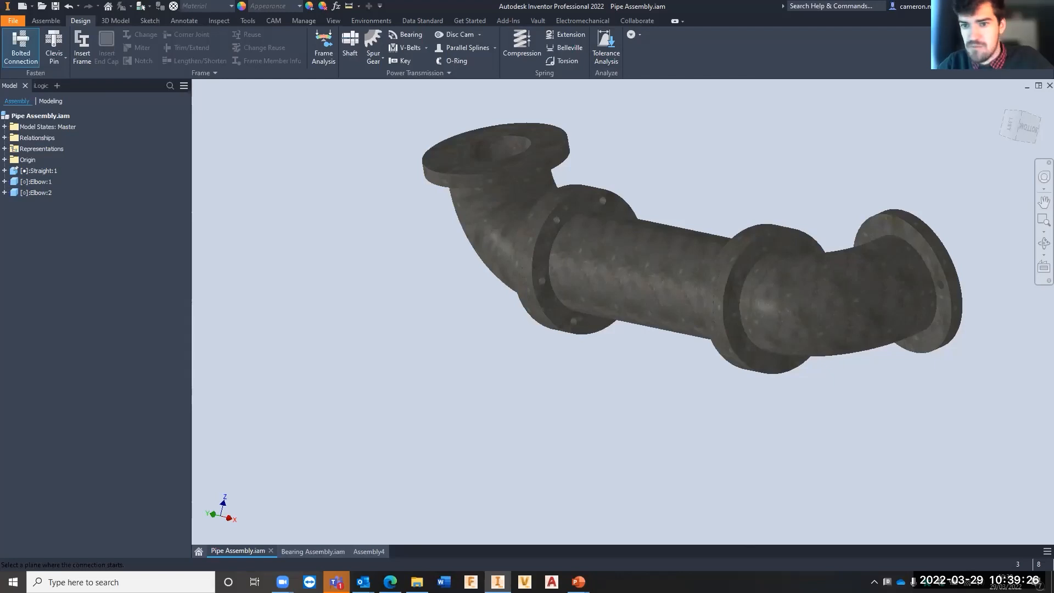
pyautogui.moveTo(515, 260); pyautogui.dragTo(315, 260, button='middle')
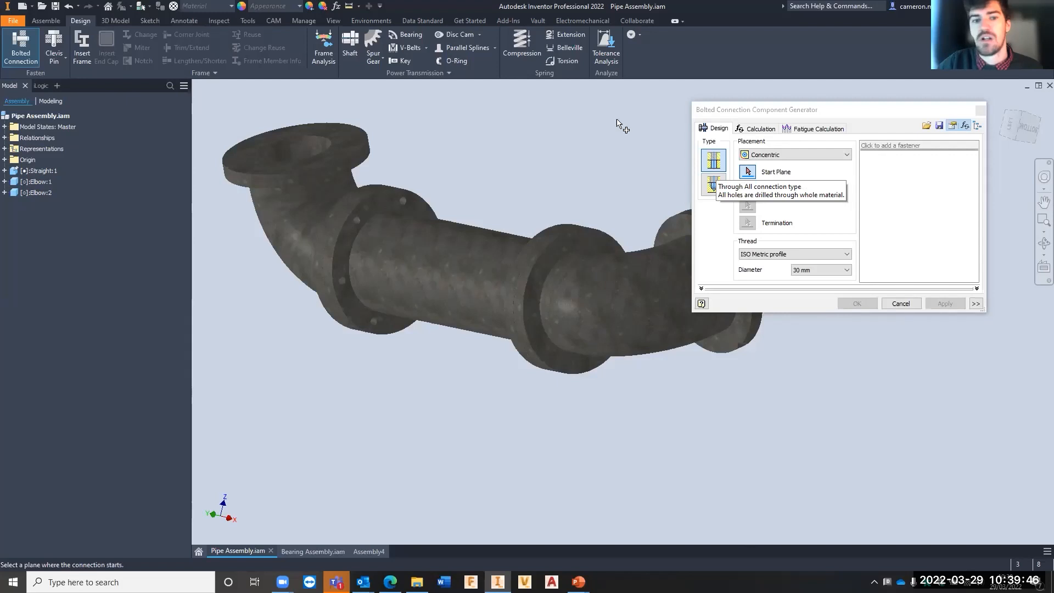
pyautogui.scroll(3, 318, 217)
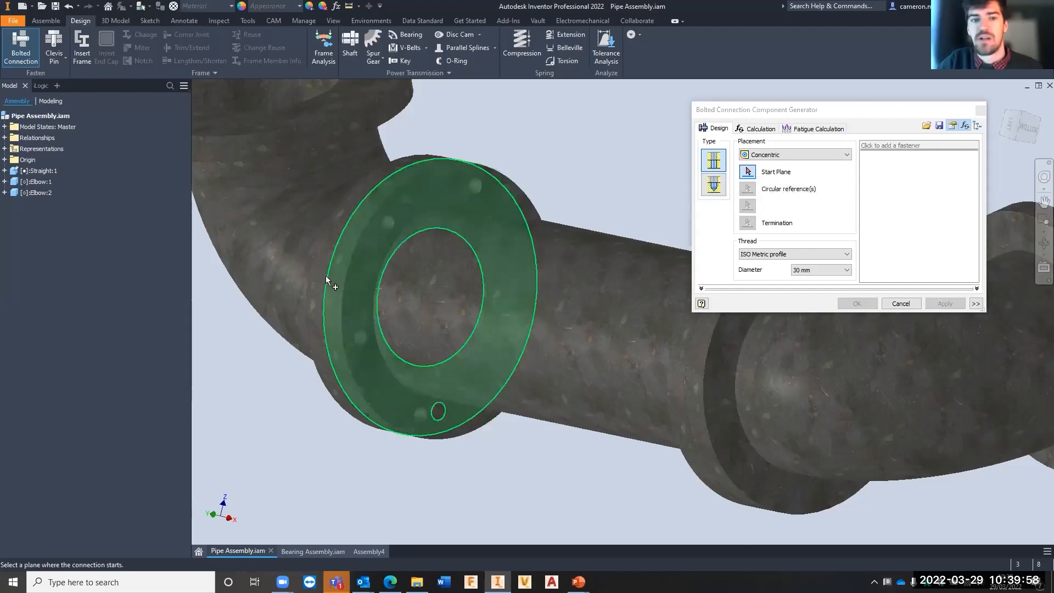
pyautogui.click(792, 158)
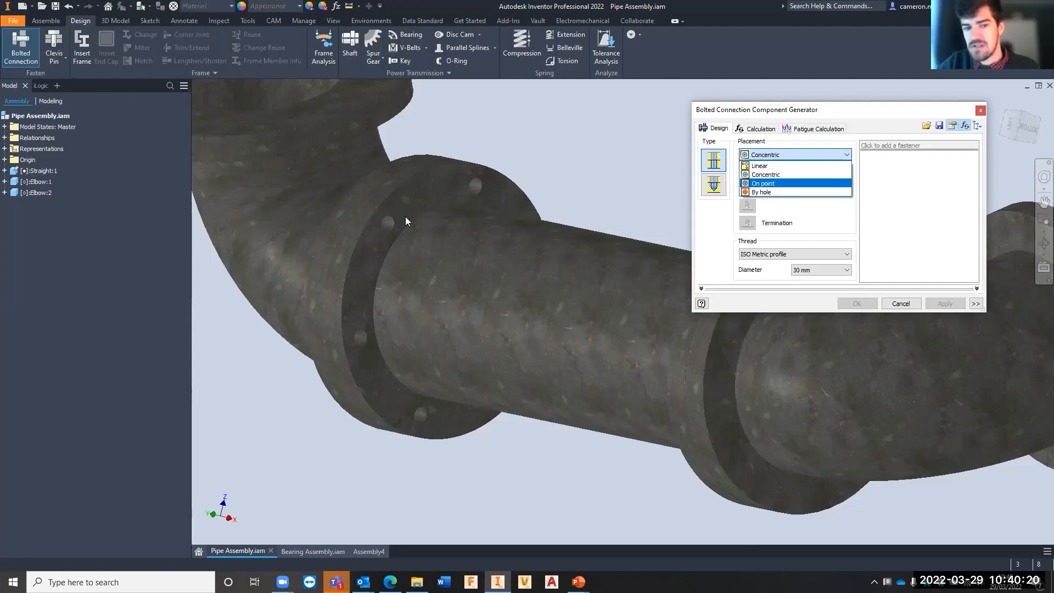
pyautogui.click(766, 176)
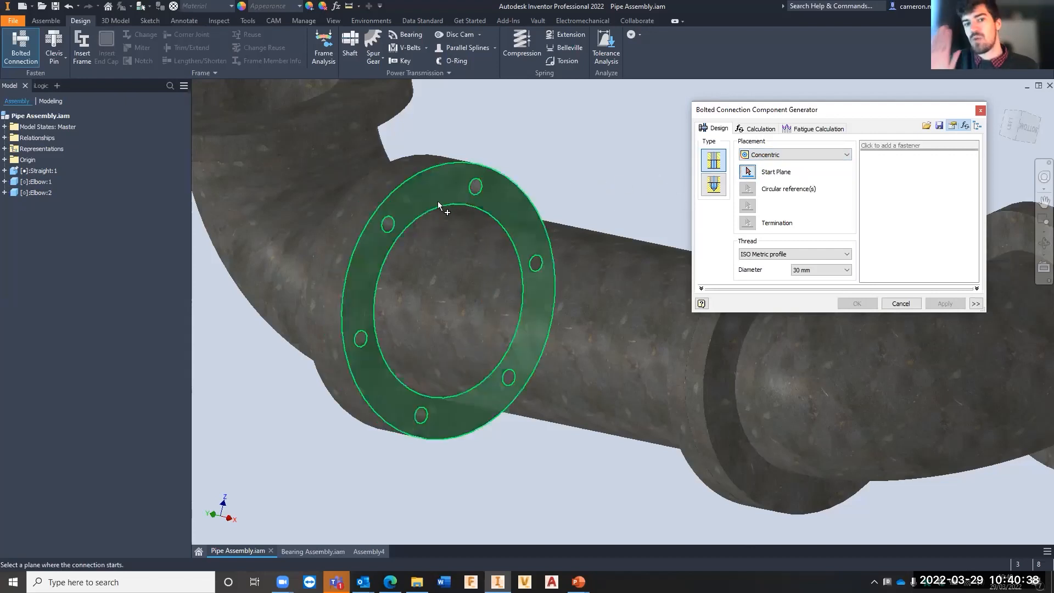
pyautogui.moveTo(455, 222)
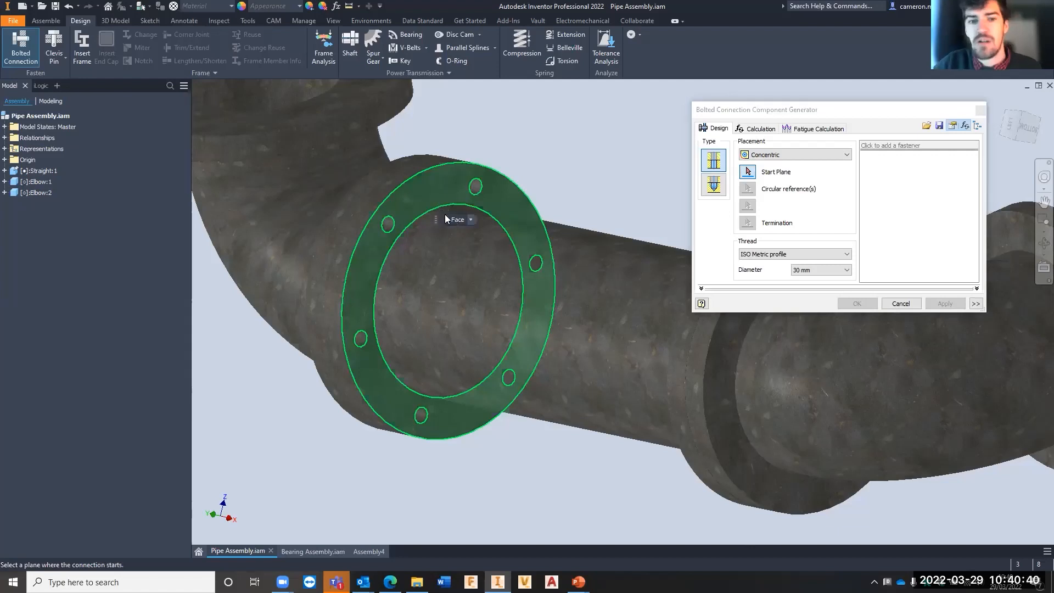
pyautogui.click(415, 192)
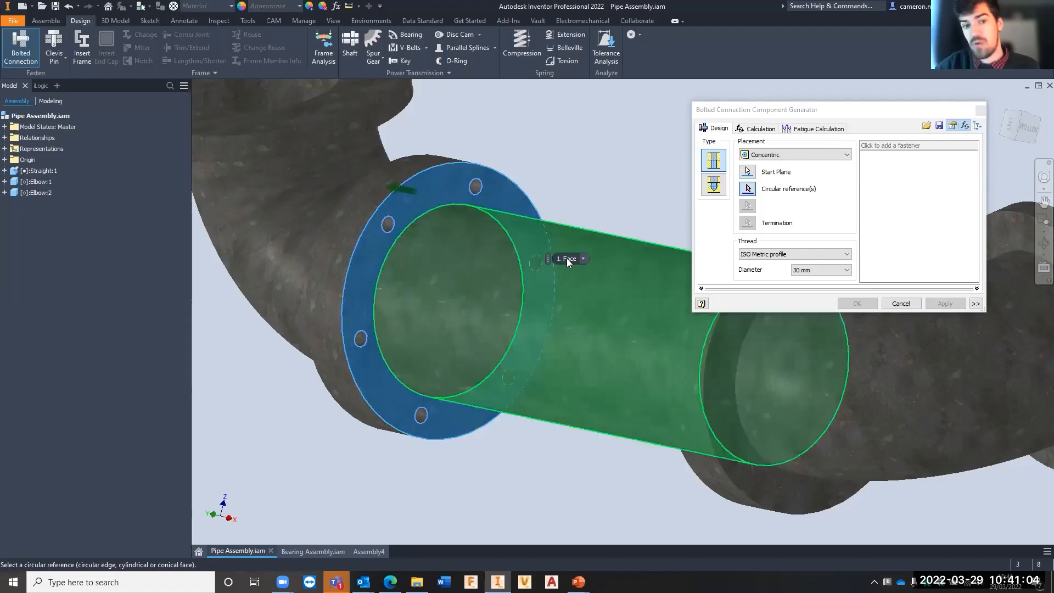
# - Pick the edge of an upper bolt hole on the straight pipe's flange as the circular reference
pyautogui.click(748, 190)
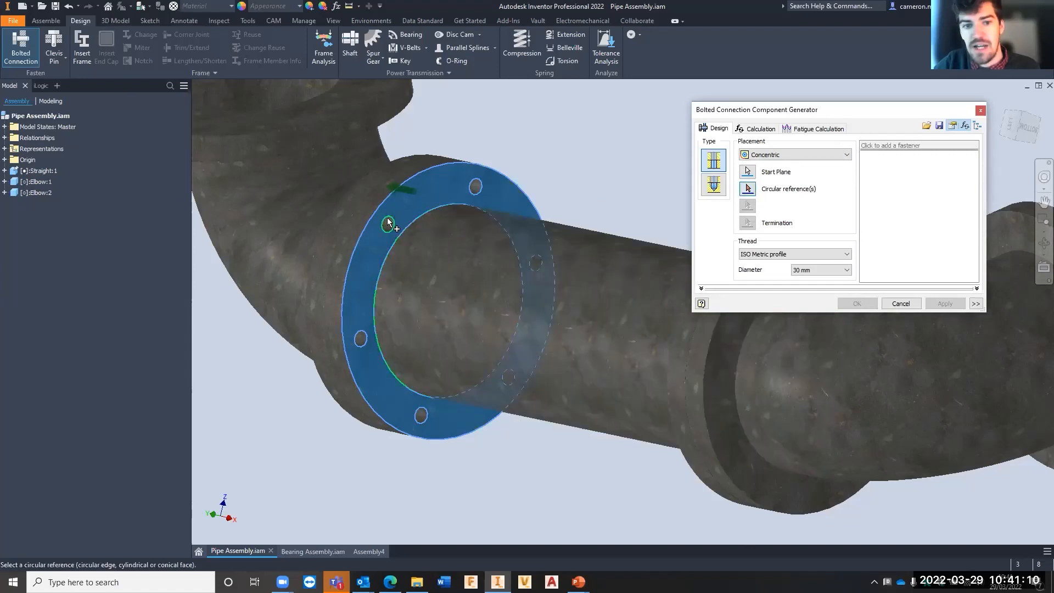
pyautogui.click(387, 223)
pyautogui.scroll(8, 372, 222)
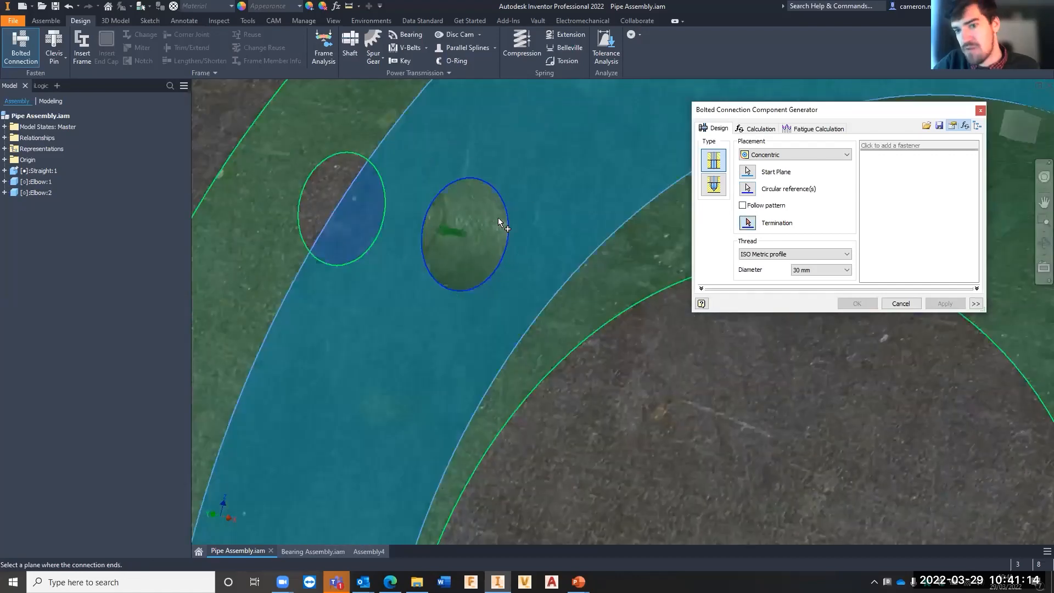
pyautogui.scroll(-5, 506, 230)
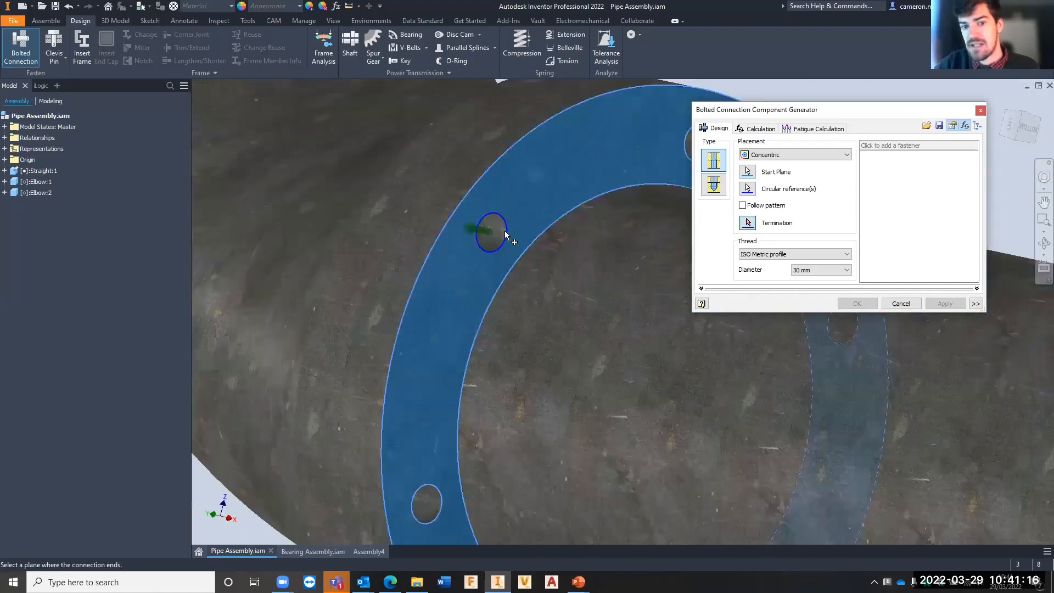
pyautogui.scroll(-3, 506, 235)
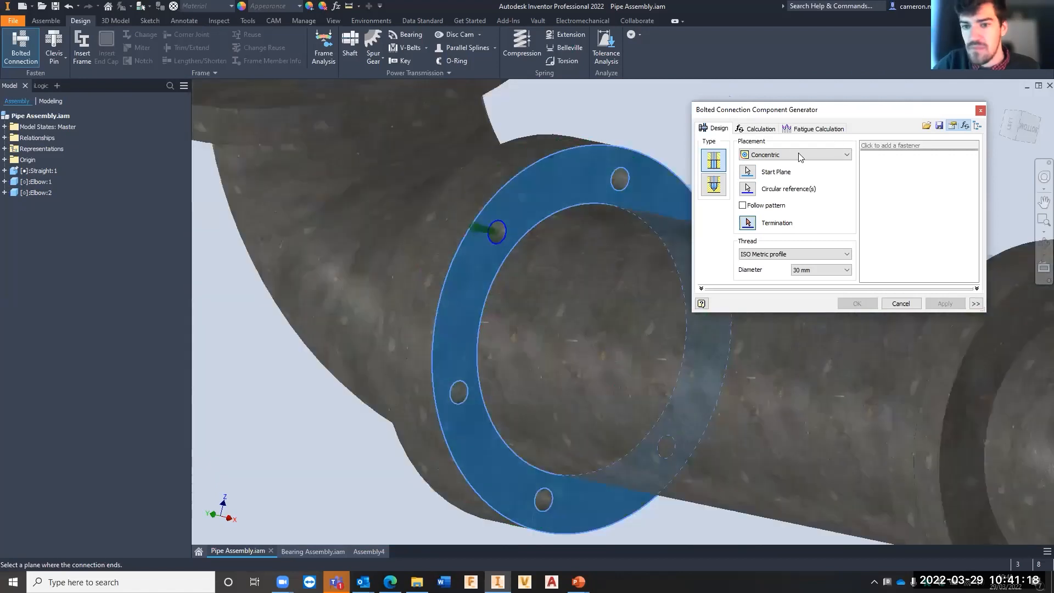
# - Switch the bolted connection's placement to By hole and select the flange's lowest bolt hole as the existing hole
pyautogui.click(796, 155)
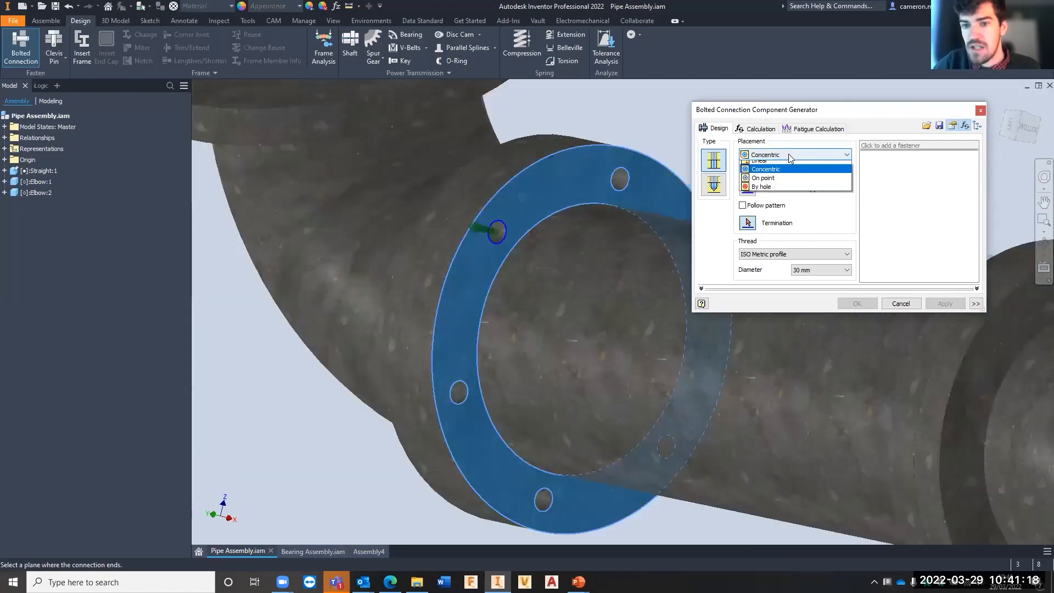
pyautogui.click(764, 192)
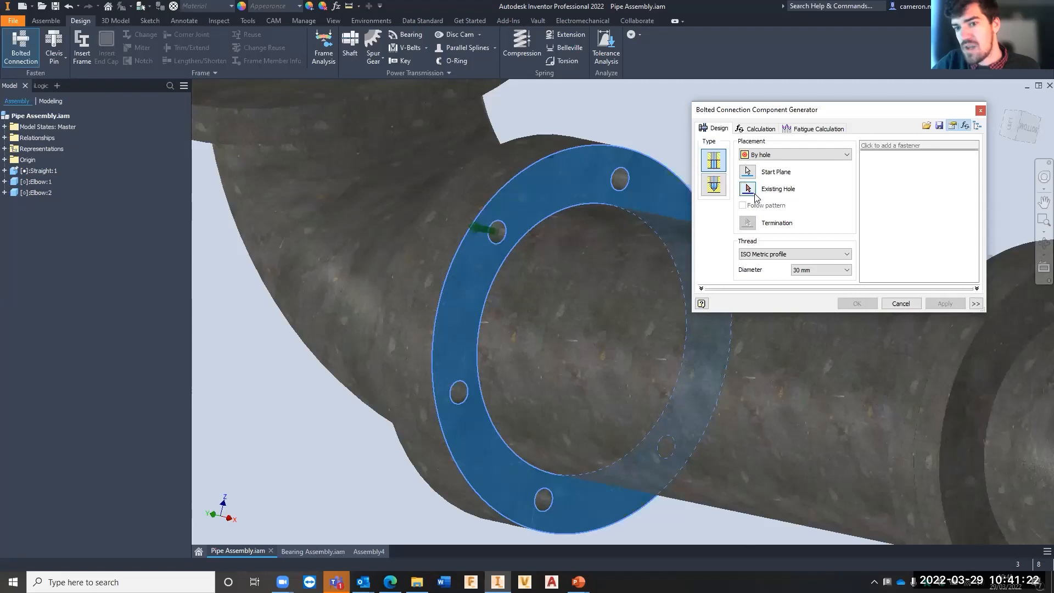
pyautogui.click(749, 191)
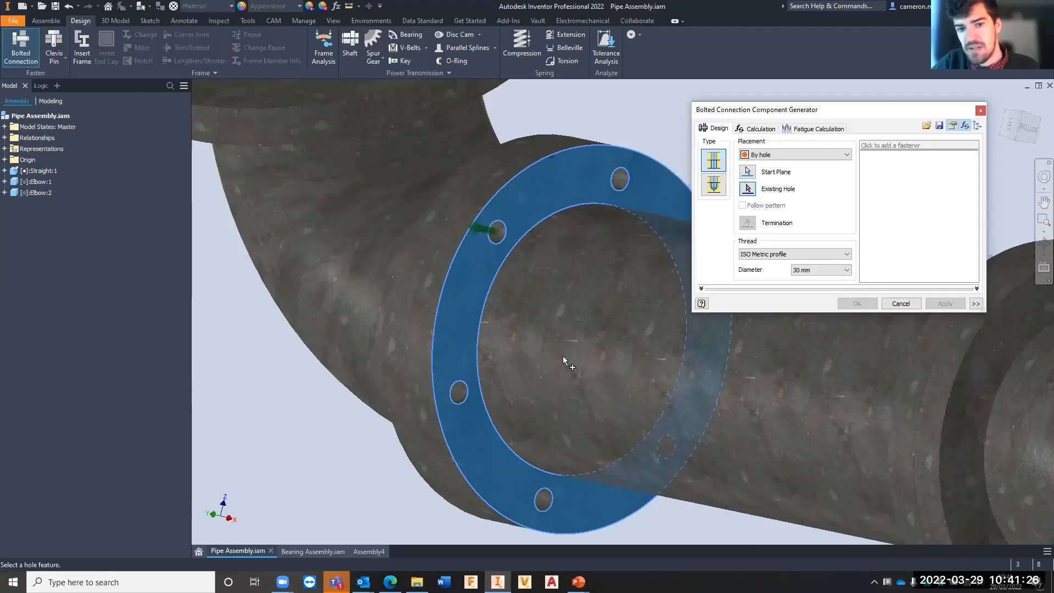
pyautogui.moveTo(562, 356); pyautogui.dragTo(537, 238, button='middle')
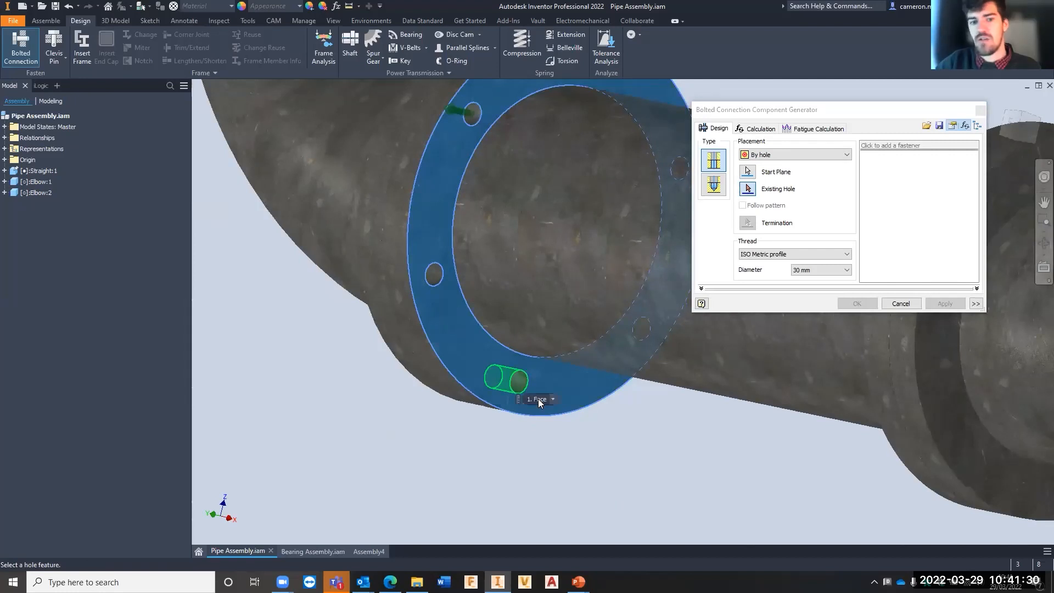
pyautogui.scroll(4, 497, 385)
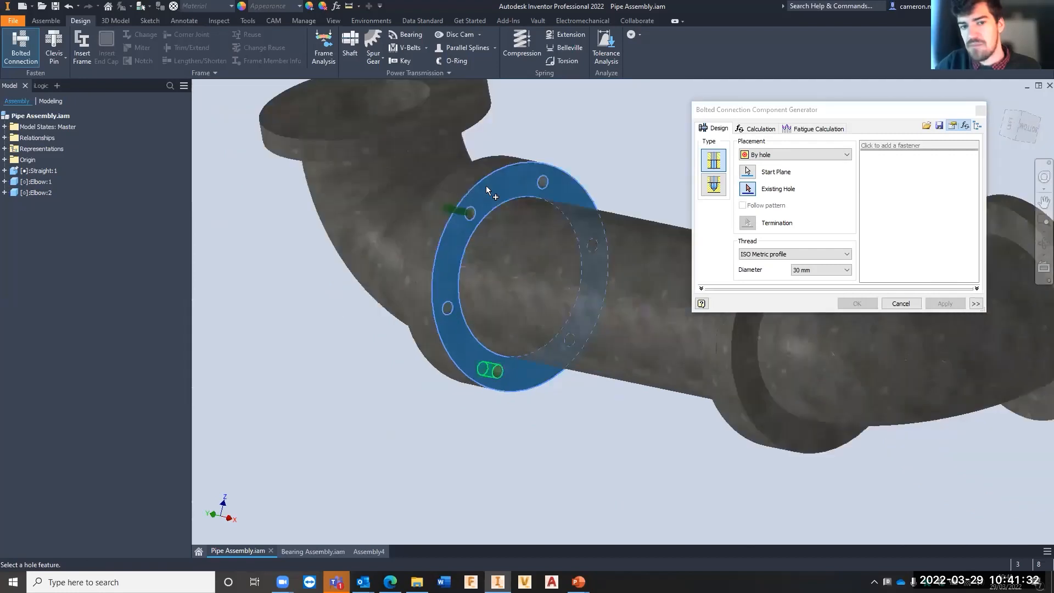
pyautogui.click(492, 375)
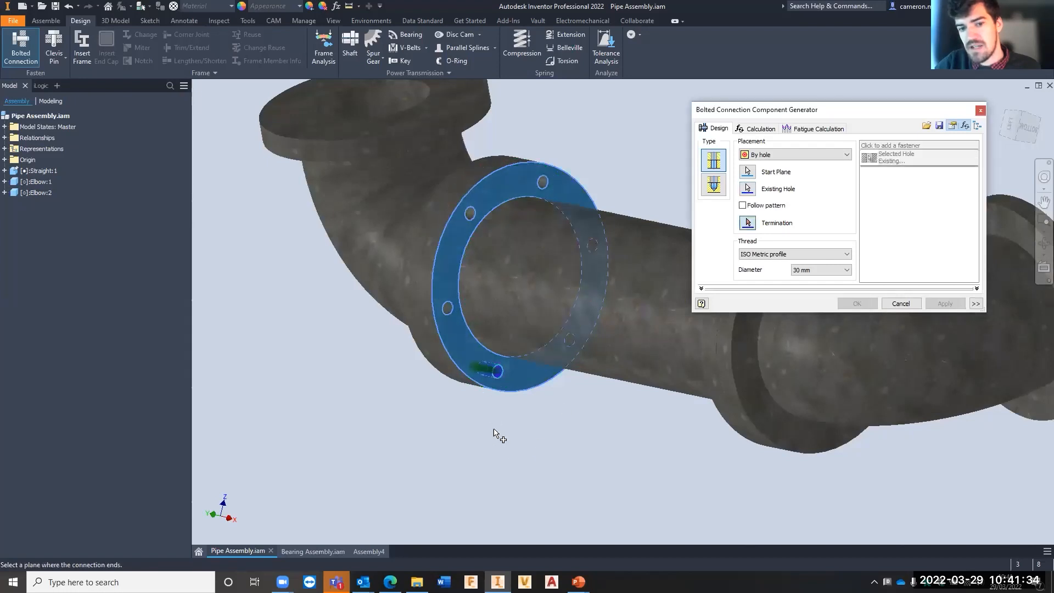
pyautogui.scroll(-5, 471, 393)
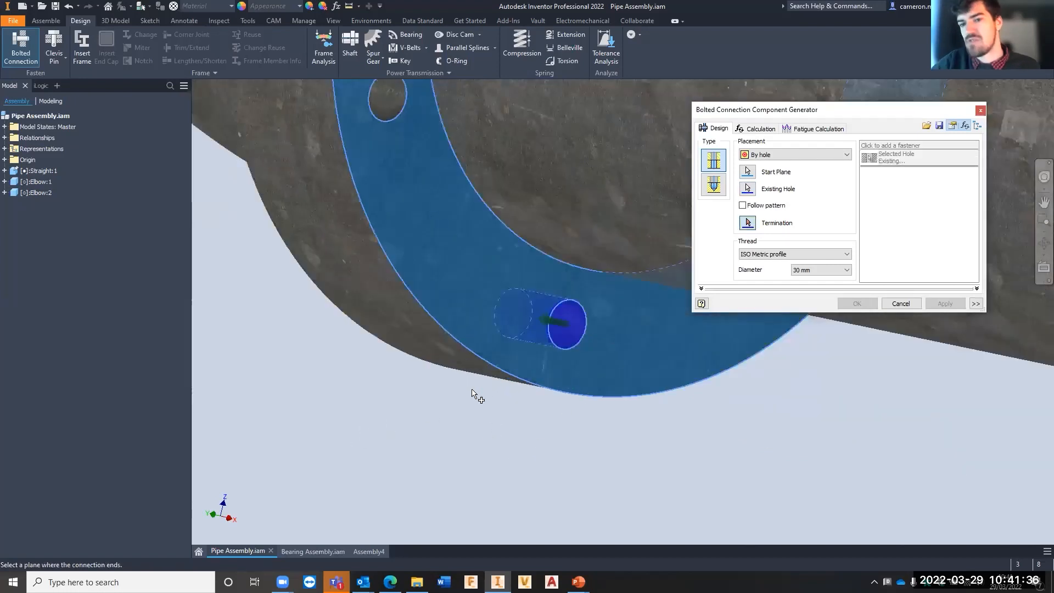
# - Try the On point and Linear placement options for the bolted connection
pyautogui.click(775, 155)
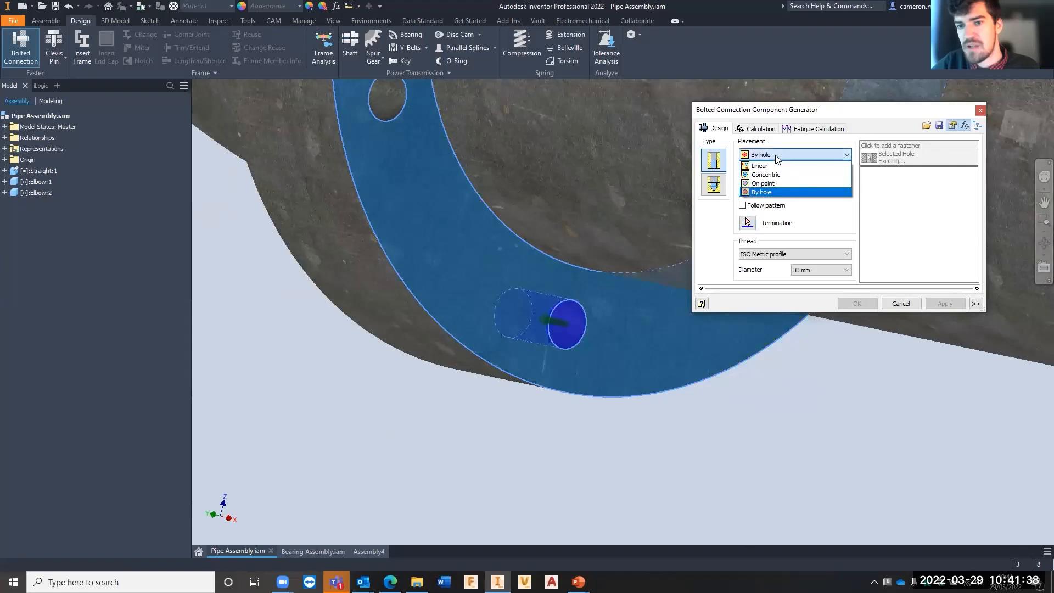
pyautogui.click(771, 183)
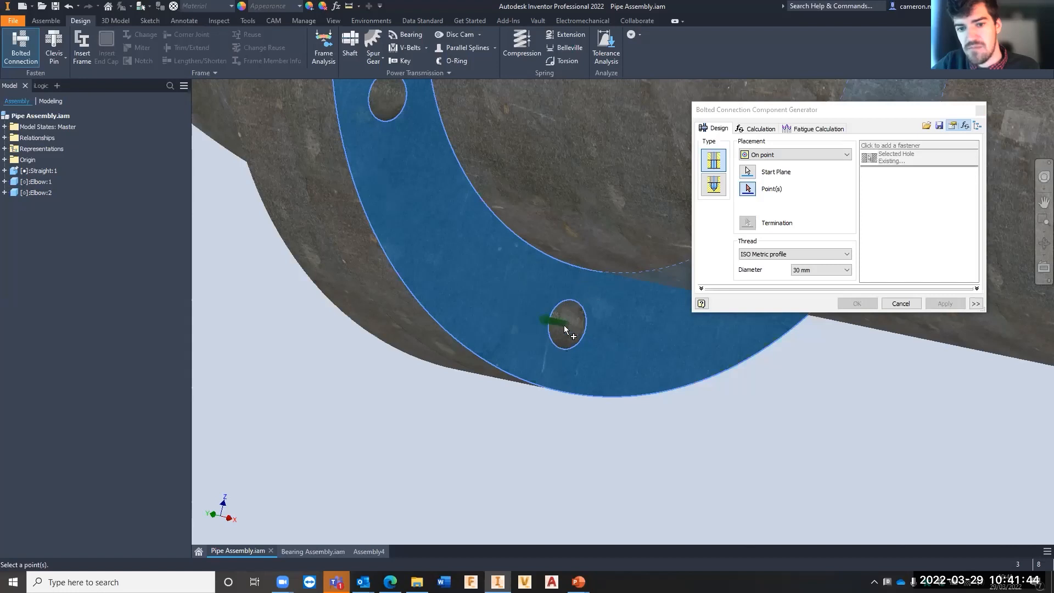
pyautogui.scroll(-5, 488, 181)
pyautogui.scroll(2, 434, 264)
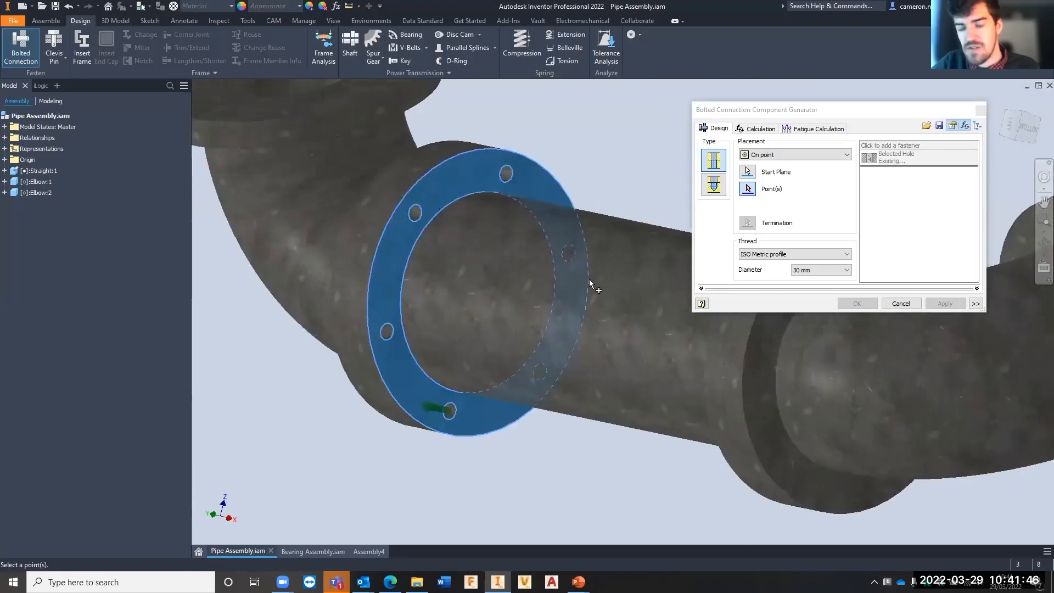
pyautogui.click(791, 155)
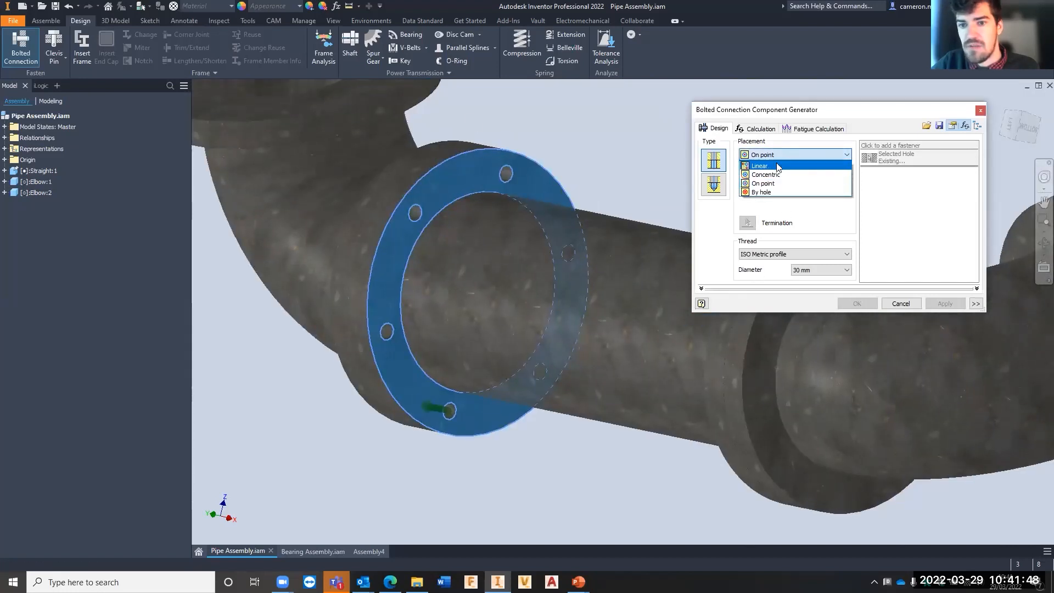
pyautogui.click(767, 166)
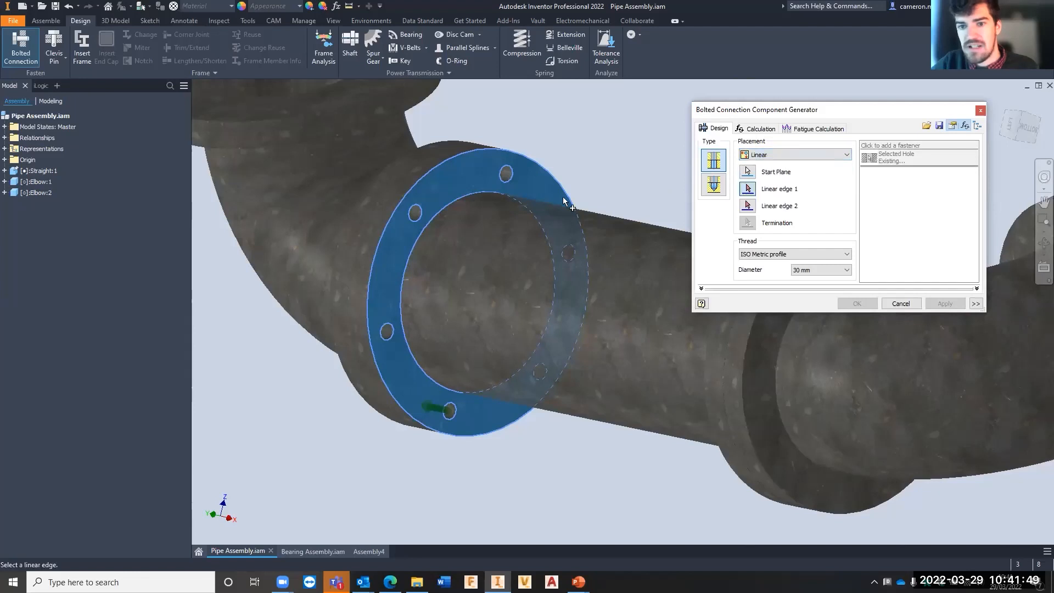
# - Return the placement to By hole and pick the lowest hole on the straight pipe's flange as the existing hole
pyautogui.click(768, 157)
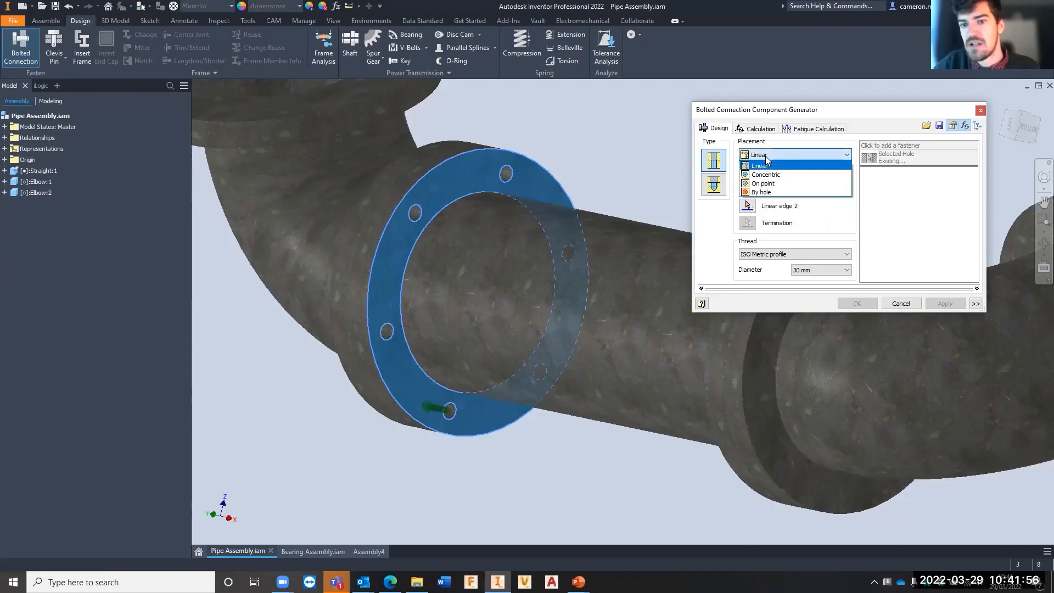
pyautogui.click(763, 192)
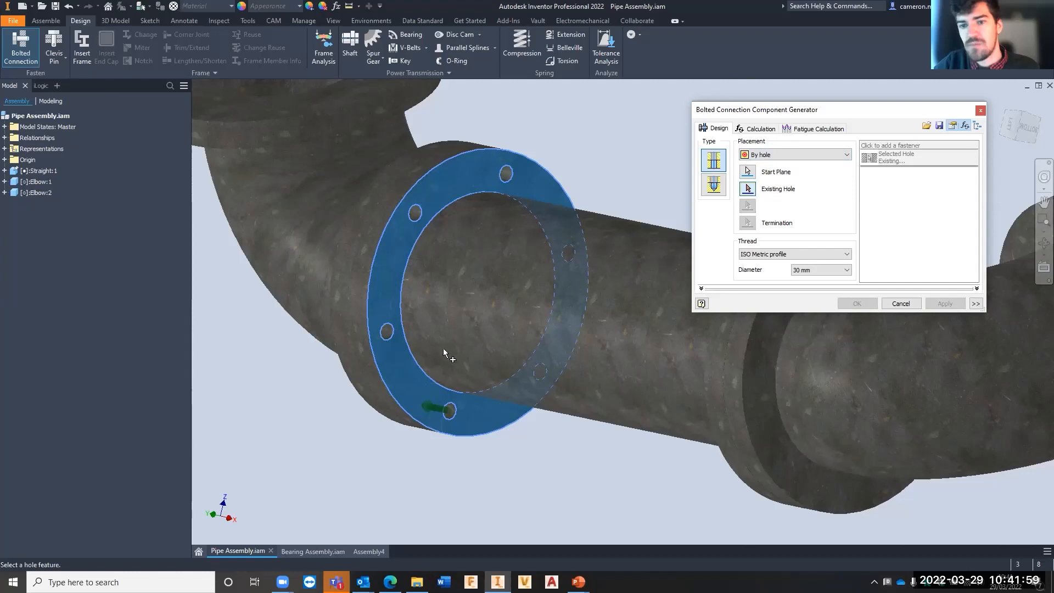
pyautogui.click(442, 417)
# - Select the back face of the adjoining elbow's flange as the termination plane of the bolted connection
pyautogui.scroll(3, 477, 384)
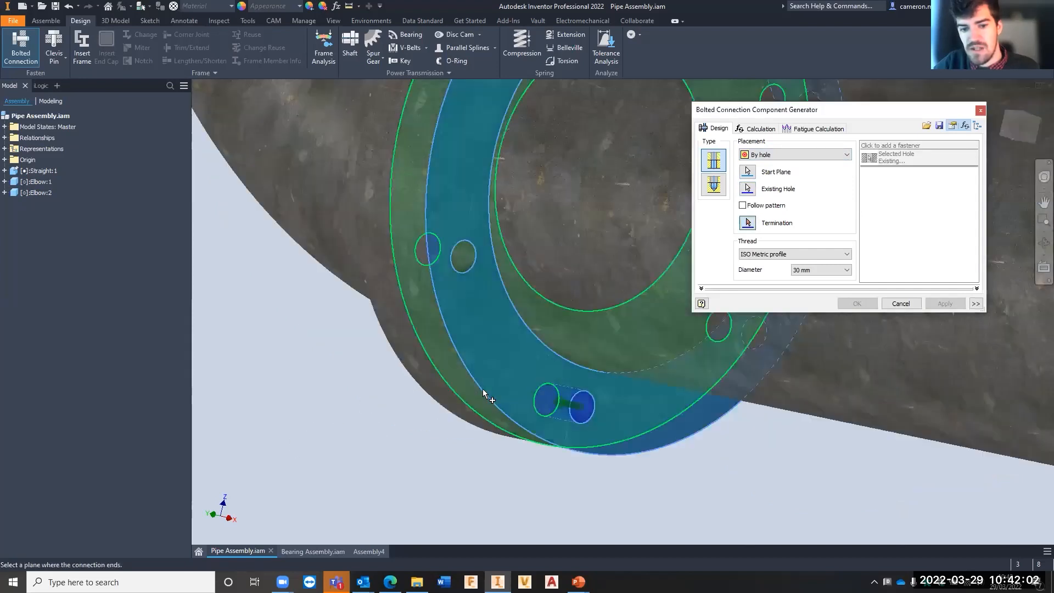
pyautogui.moveTo(478, 379); pyautogui.dragTo(511, 337, button='middle')
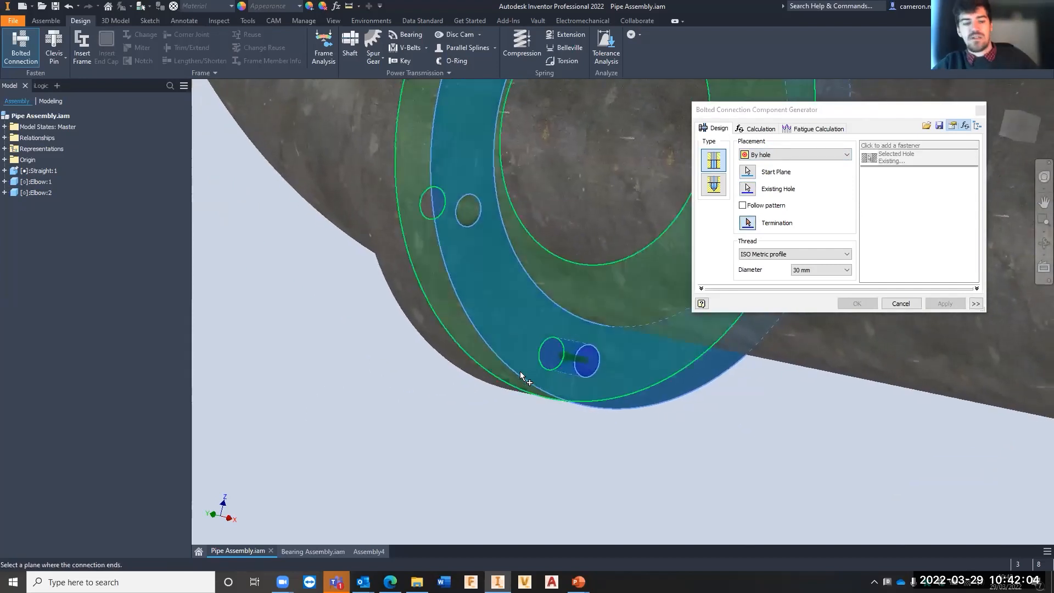
pyautogui.keyDown('shift'); pyautogui.moveTo(520, 376); pyautogui.dragTo(519, 332, button='middle'); pyautogui.keyUp('shift')
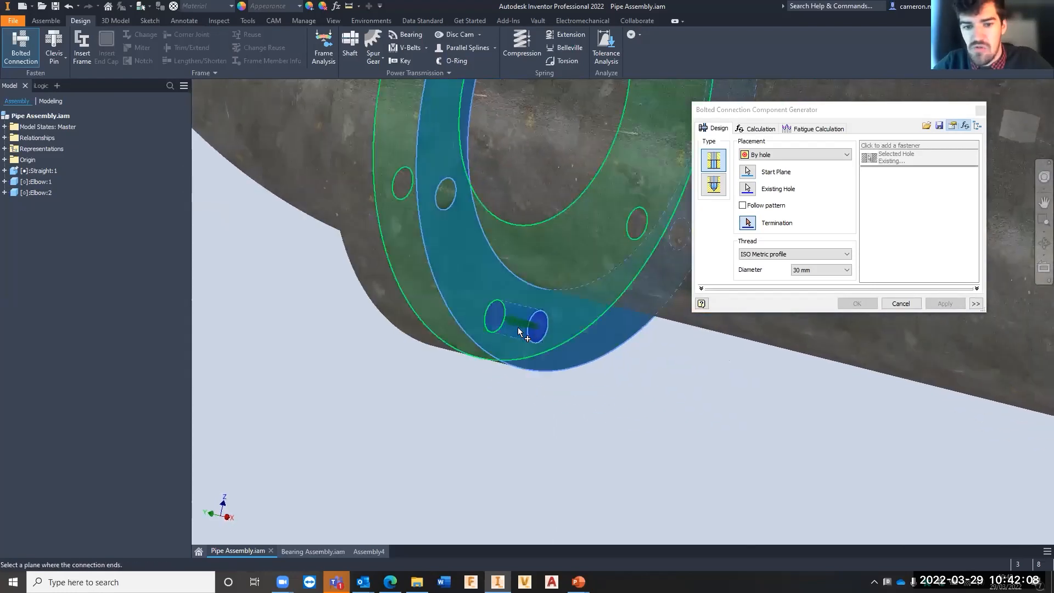
pyautogui.scroll(5, 518, 332)
pyautogui.scroll(-5, 660, 339)
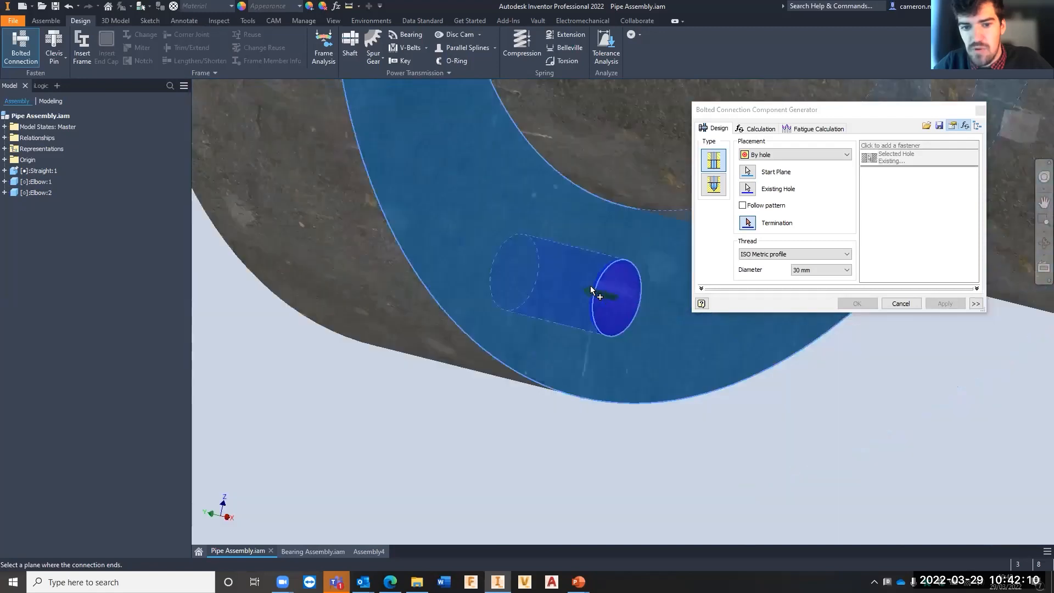
pyautogui.scroll(-3, 421, 354)
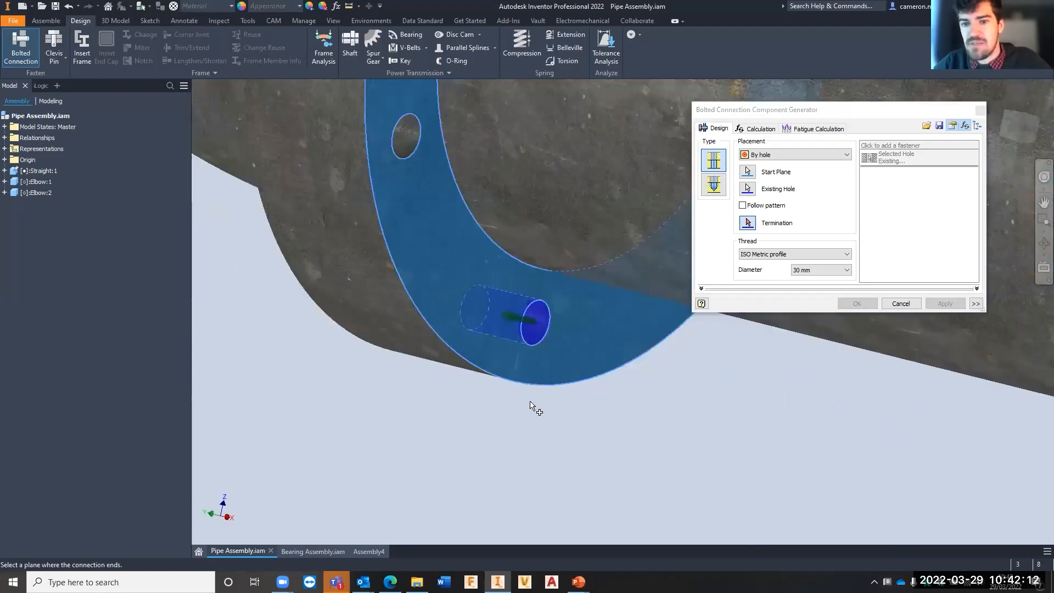
pyautogui.moveTo(531, 402); pyautogui.dragTo(587, 399, button='middle')
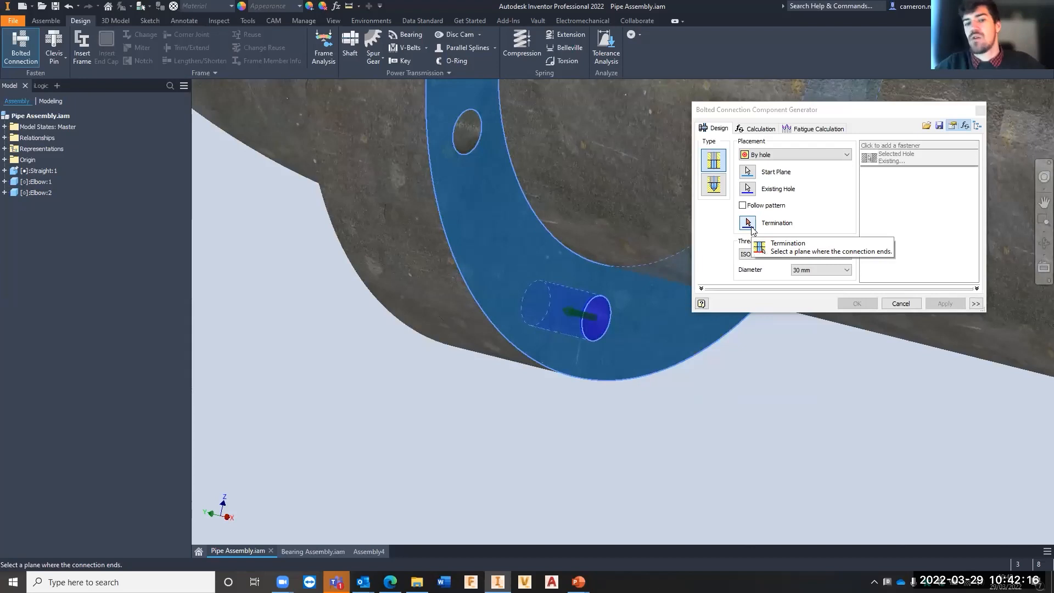
pyautogui.moveTo(511, 350); pyautogui.dragTo(487, 372, button='middle')
pyautogui.scroll(-3, 488, 370)
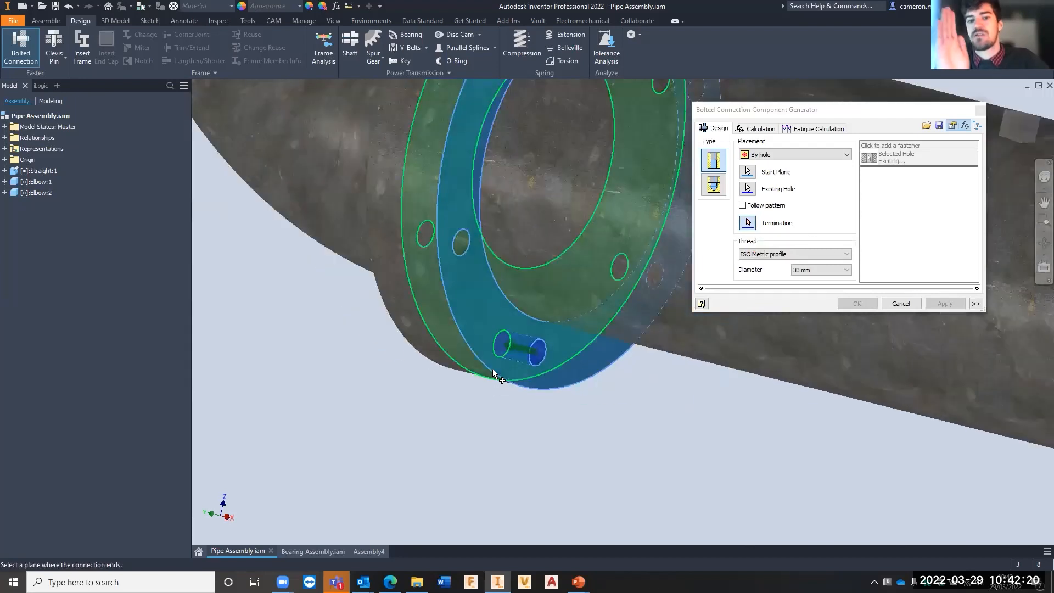
pyautogui.moveTo(492, 369)
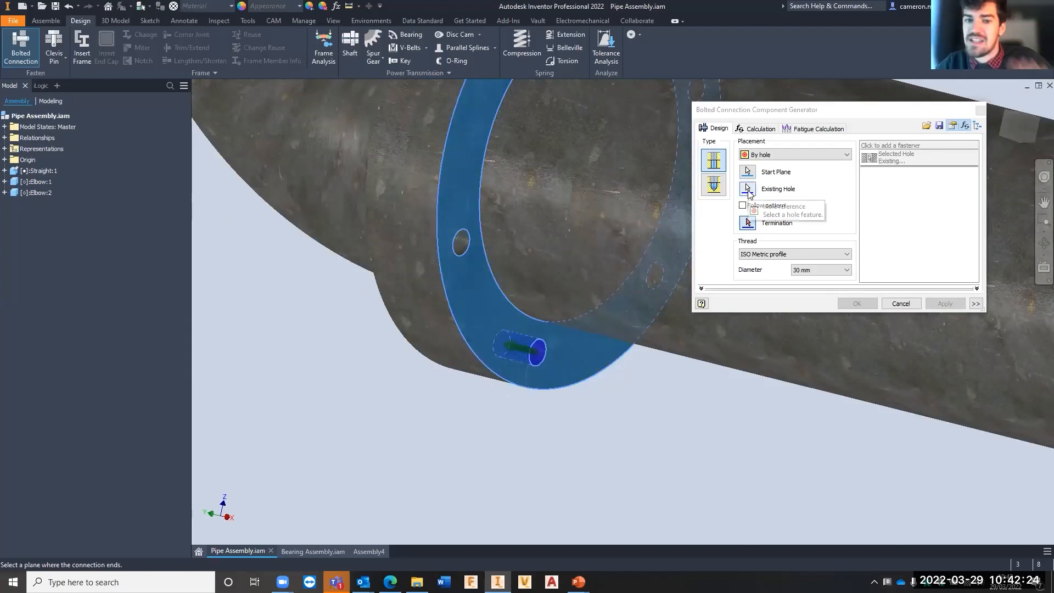
pyautogui.keyDown('shift'); pyautogui.moveTo(388, 410); pyautogui.dragTo(466, 405, button='middle'); pyautogui.keyUp('shift')
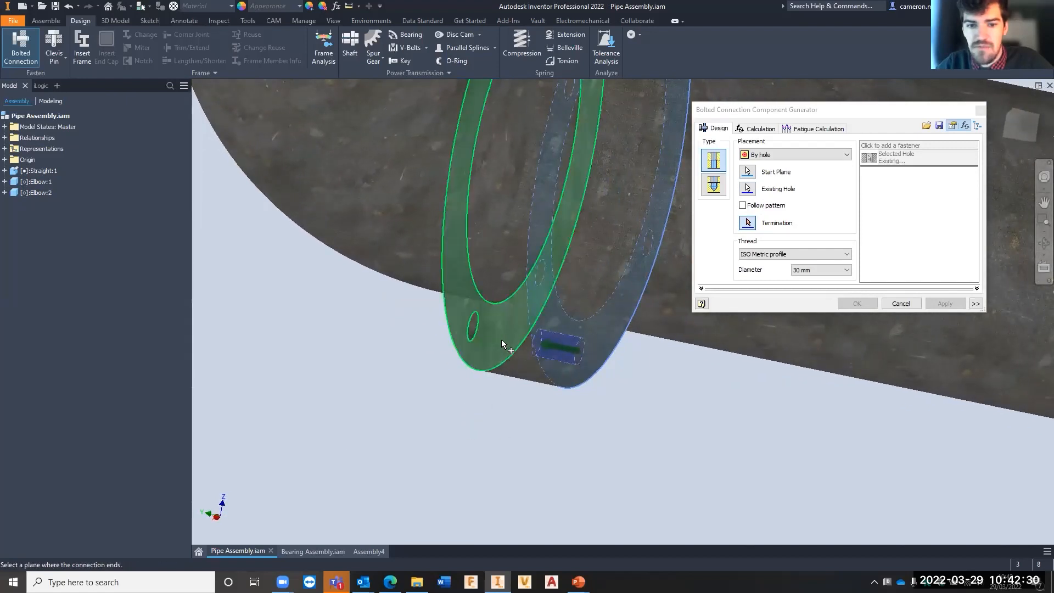
pyautogui.click(501, 342)
# - Examine the previewed drilled hole and the existing hole through both flanges from several angles
pyautogui.keyDown('shift'); pyautogui.moveTo(494, 391); pyautogui.dragTo(543, 362, button='middle'); pyautogui.keyUp('shift')
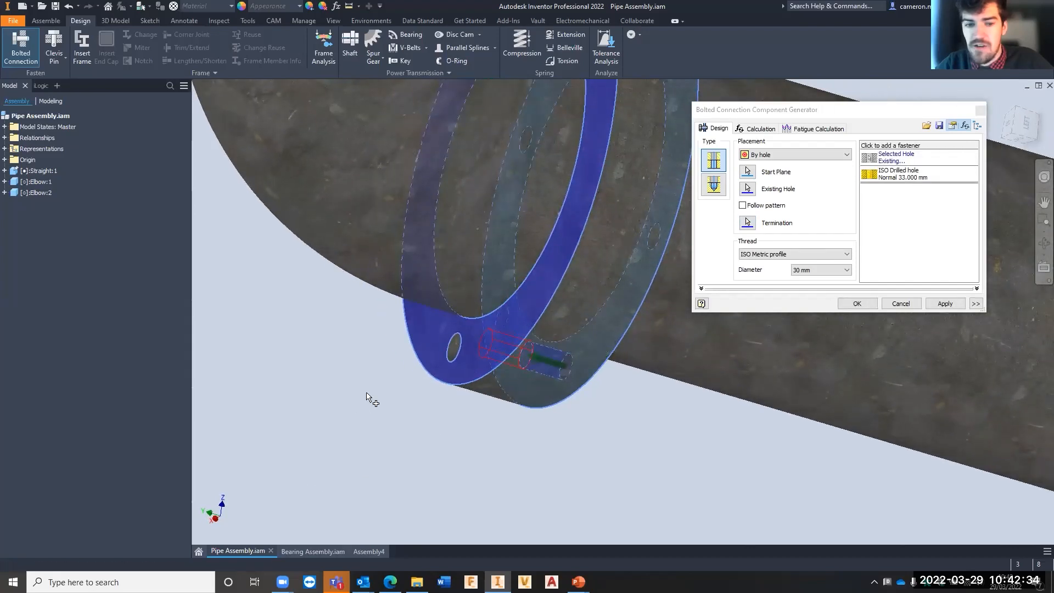
pyautogui.scroll(8, 384, 424)
pyautogui.scroll(-8, 387, 422)
pyautogui.moveTo(402, 385)
pyautogui.keyDown('shift'); pyautogui.mouseDown(button='middle')
pyautogui.moveTo(392, 406)
pyautogui.moveTo(431, 379)
pyautogui.moveTo(347, 397)
pyautogui.moveTo(393, 365)
pyautogui.moveTo(403, 373)
pyautogui.mouseUp(button='middle'); pyautogui.keyUp('shift')
pyautogui.scroll(-2, 302, 353)
pyautogui.scroll(-2, 285, 322)
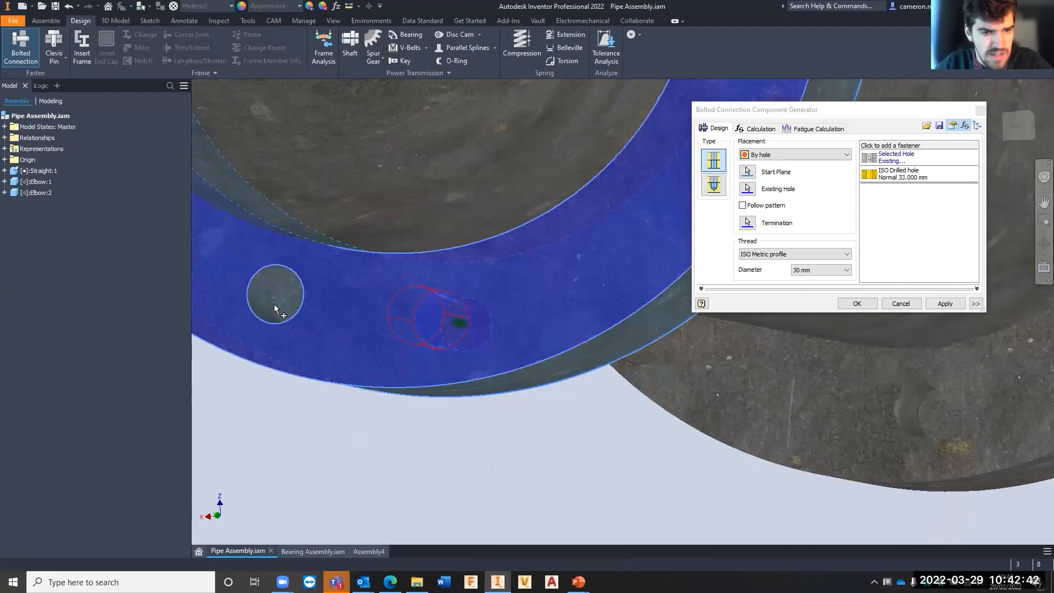
pyautogui.scroll(3, 293, 298)
pyautogui.keyDown('shift'); pyautogui.moveTo(529, 357); pyautogui.dragTo(506, 360, button='middle'); pyautogui.keyUp('shift')
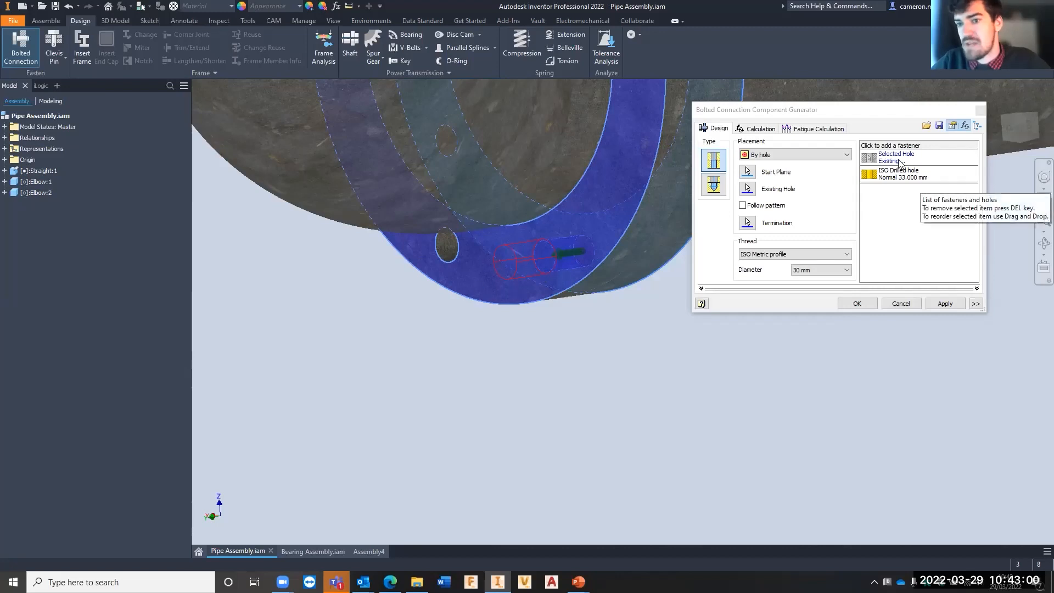
pyautogui.keyDown('shift'); pyautogui.moveTo(531, 304); pyautogui.dragTo(450, 318, button='middle'); pyautogui.keyUp('shift')
pyautogui.moveTo(541, 284); pyautogui.dragTo(501, 293, button='middle')
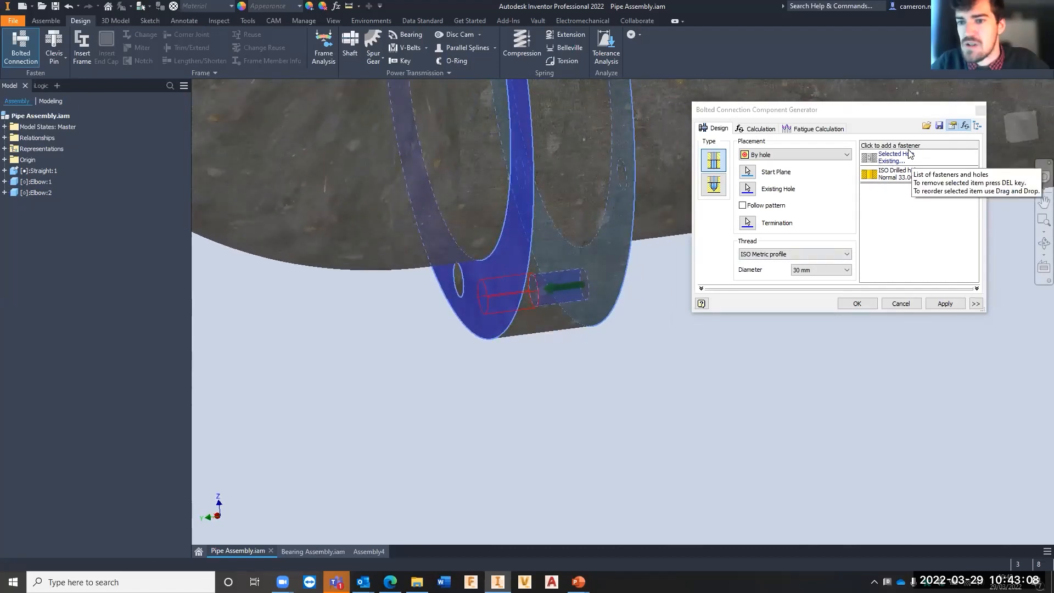
# - Start adding a fastener ahead of the selected hole and filter the bolt library to the ISO standard
pyautogui.click(895, 146)
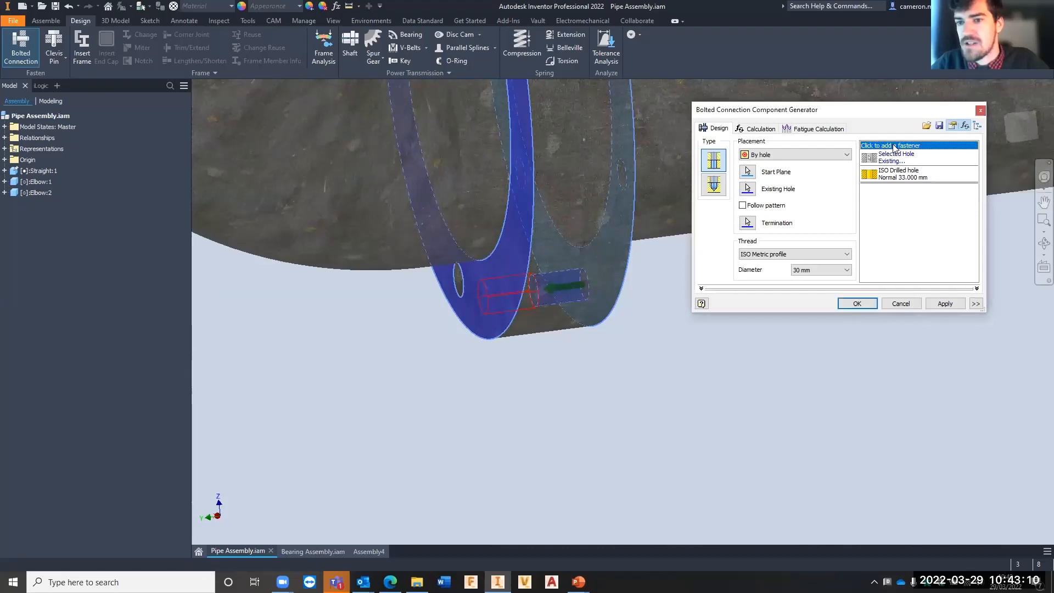
pyautogui.click(894, 146)
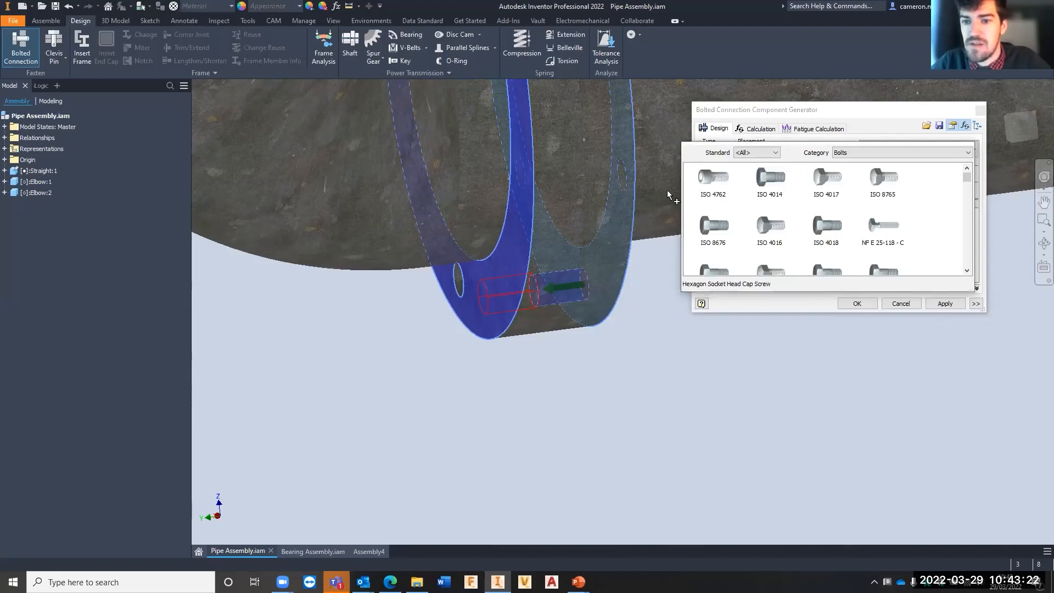
pyautogui.scroll(-3, 839, 182)
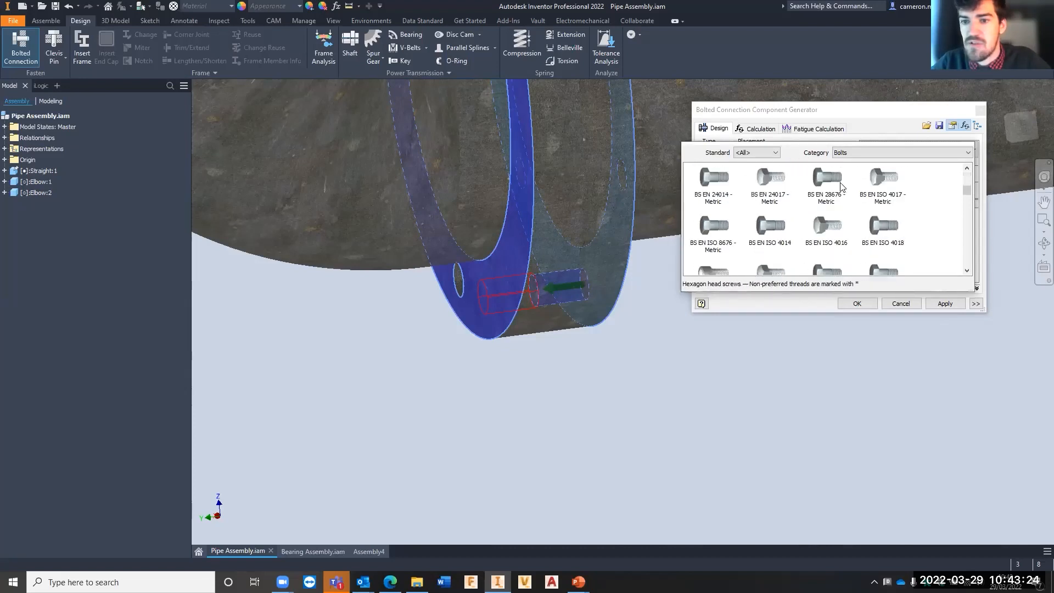
pyautogui.scroll(-6, 842, 187)
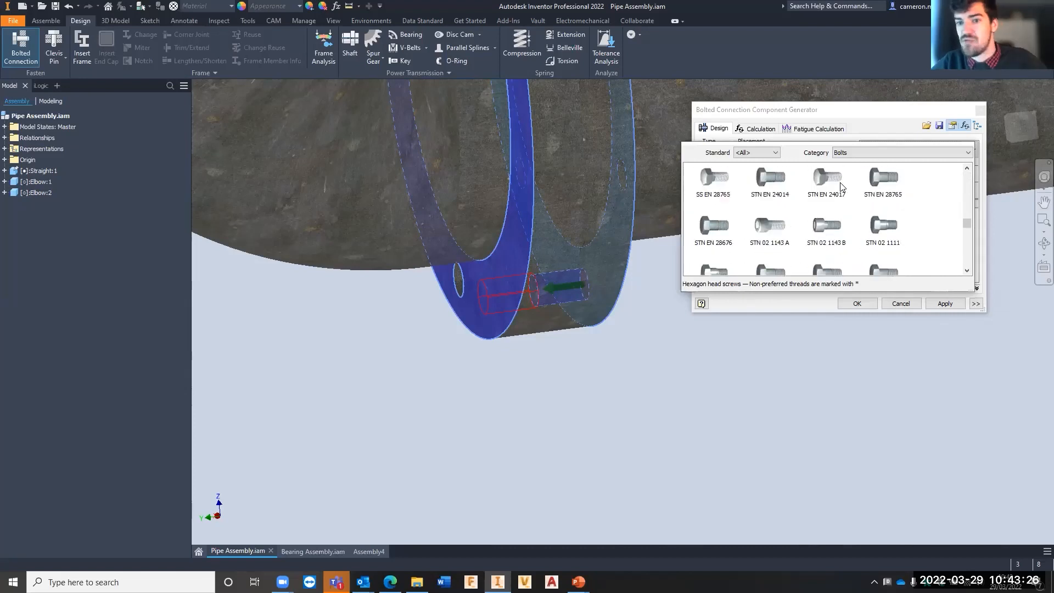
pyautogui.scroll(10, 827, 220)
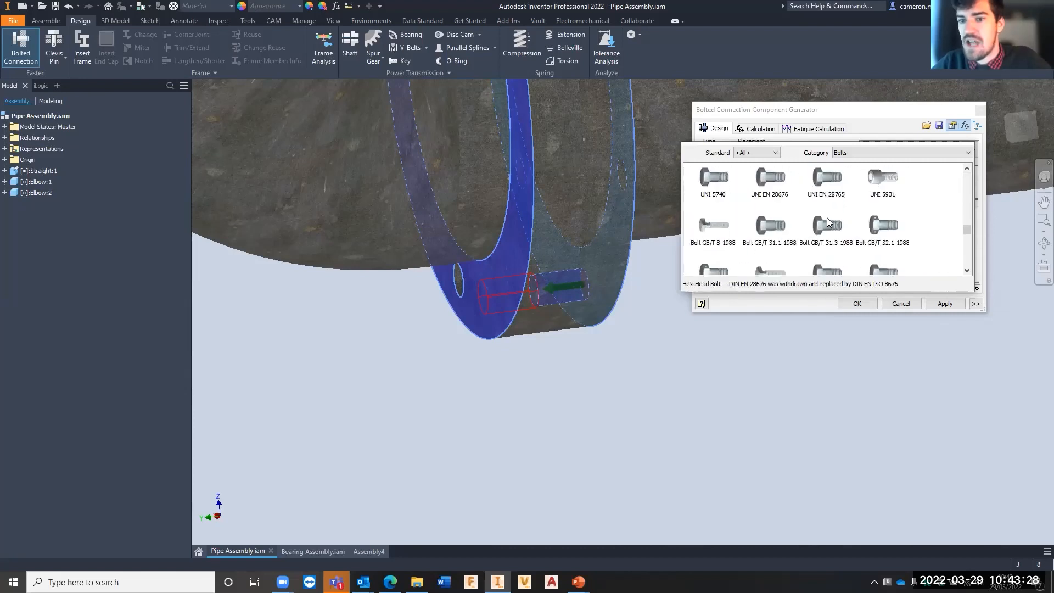
pyautogui.click(770, 177)
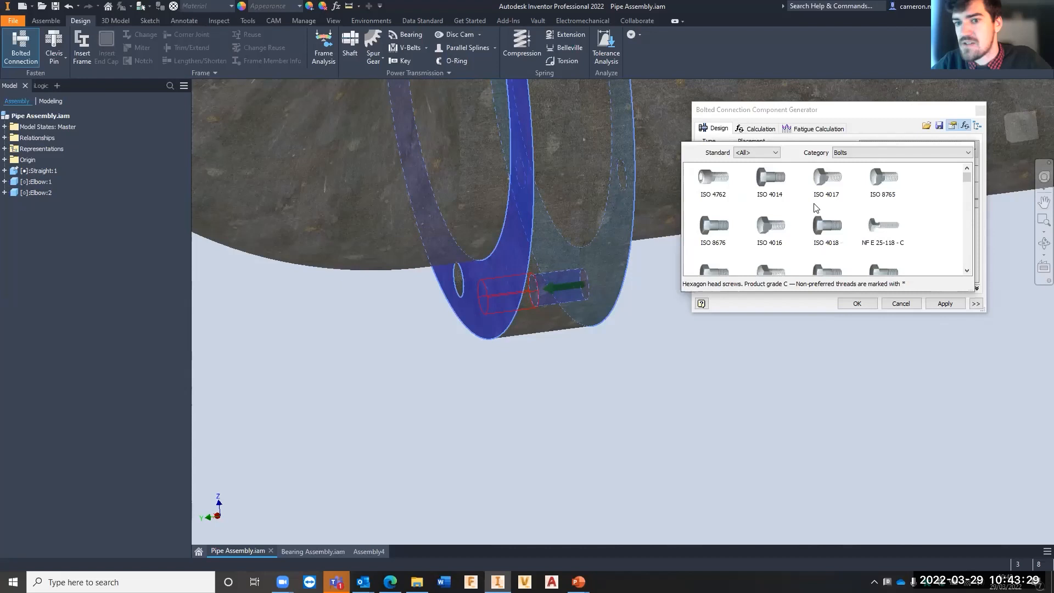
pyautogui.click(755, 153)
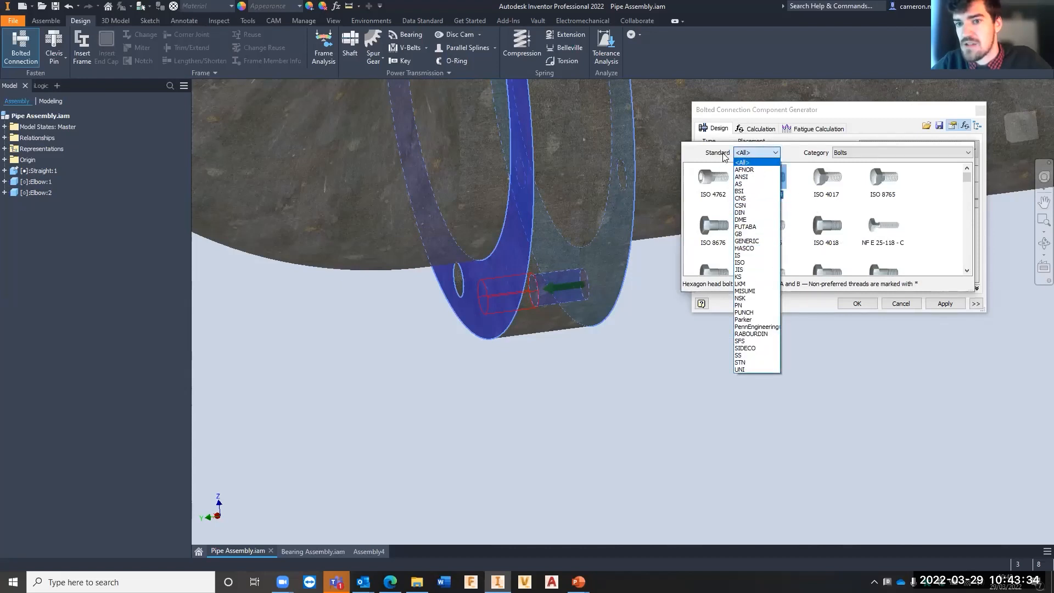
pyautogui.click(757, 263)
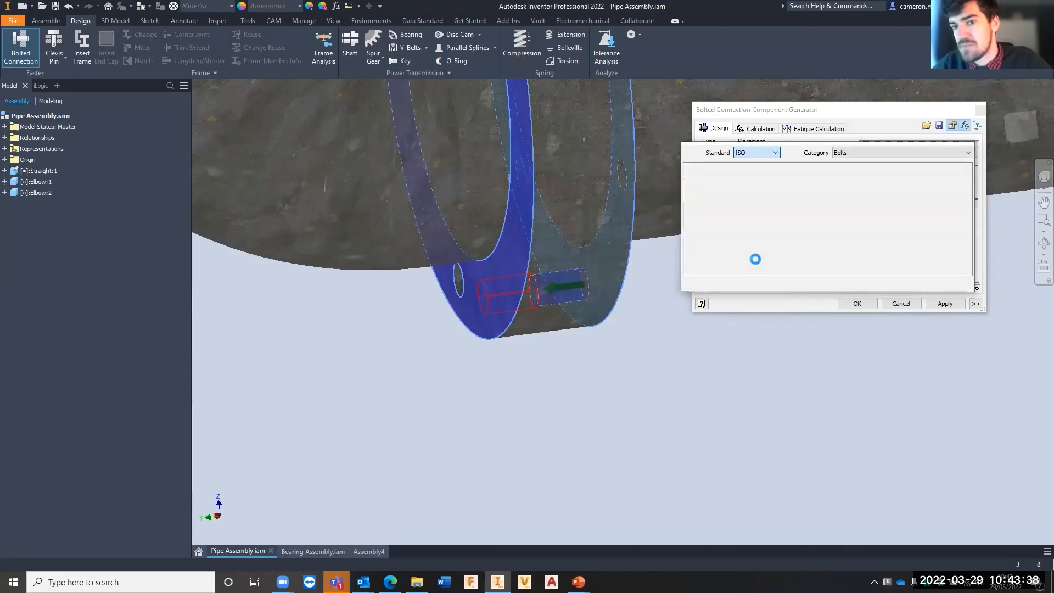
# - Narrow the bolt library to Hex Head Bolts and add the ISO 4014 bolt to the connection
pyautogui.click(873, 154)
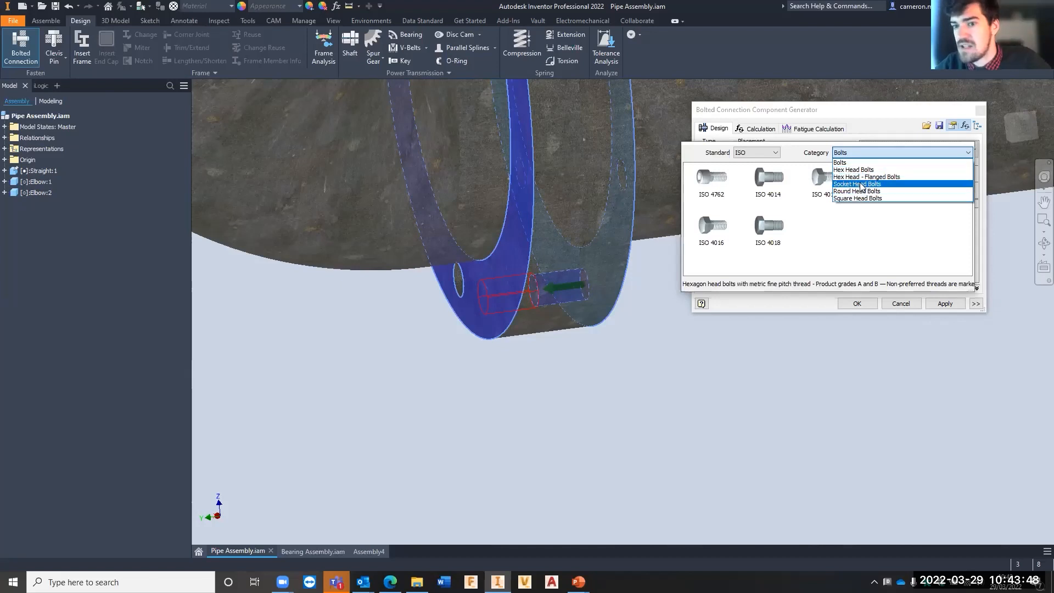
pyautogui.click(856, 170)
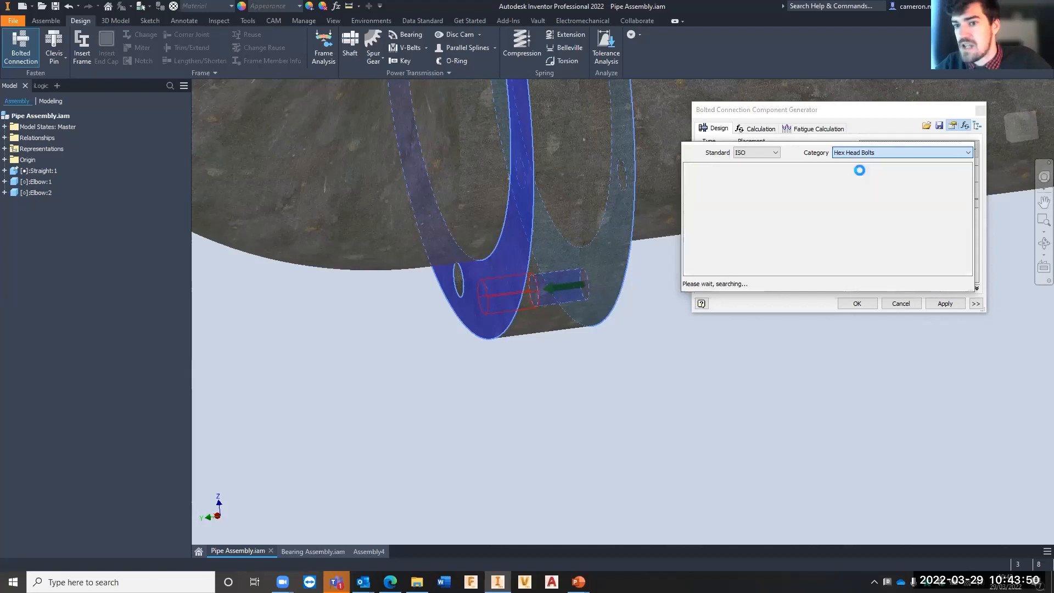
pyautogui.click(759, 193)
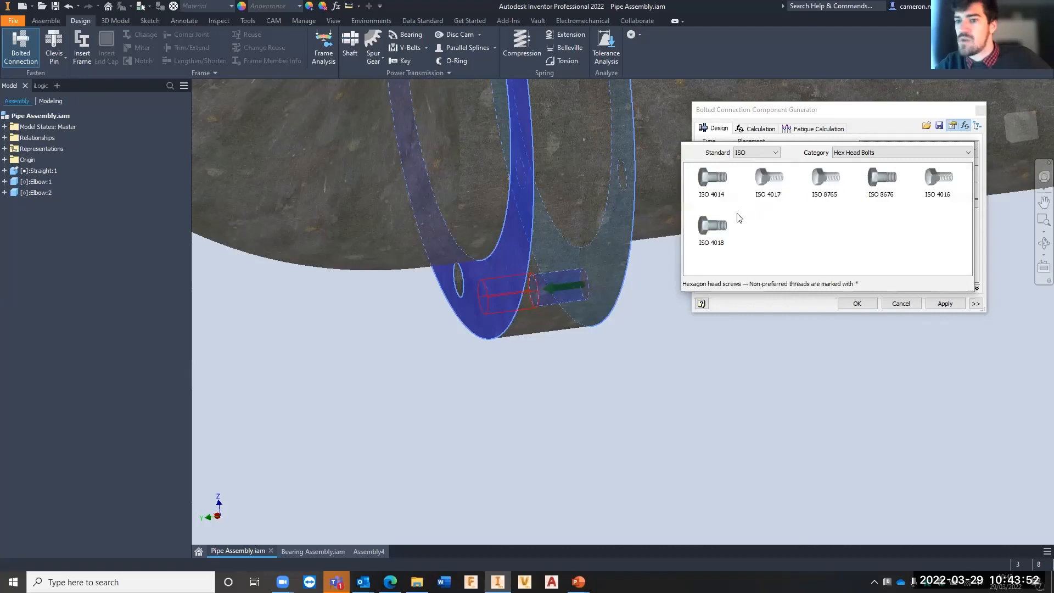
pyautogui.click(712, 176)
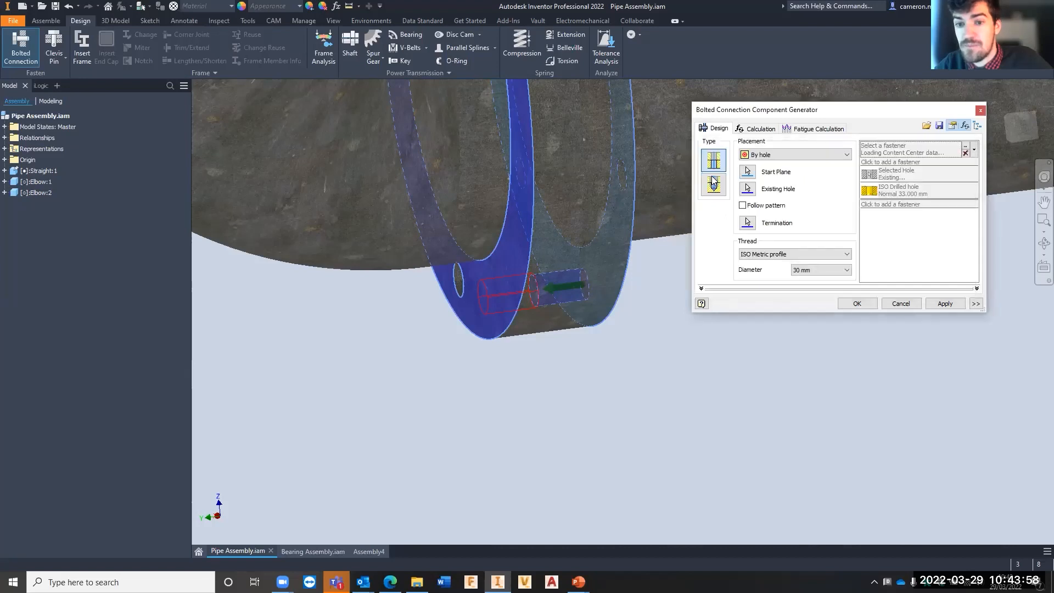
# - Add an ISO 7089 washer beneath the head of the ISO 4014 bolt
pyautogui.keyDown('shift'); pyautogui.moveTo(594, 276); pyautogui.dragTo(588, 254, button='middle'); pyautogui.keyUp('shift')
pyautogui.scroll(-8, 601, 284)
pyautogui.scroll(8, 602, 285)
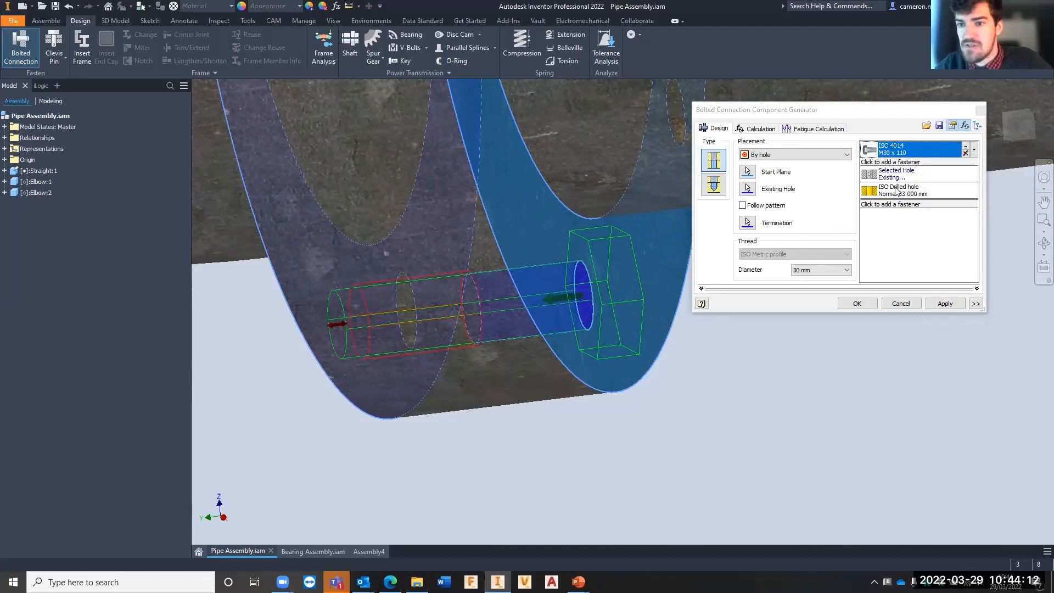
pyautogui.scroll(2, 475, 313)
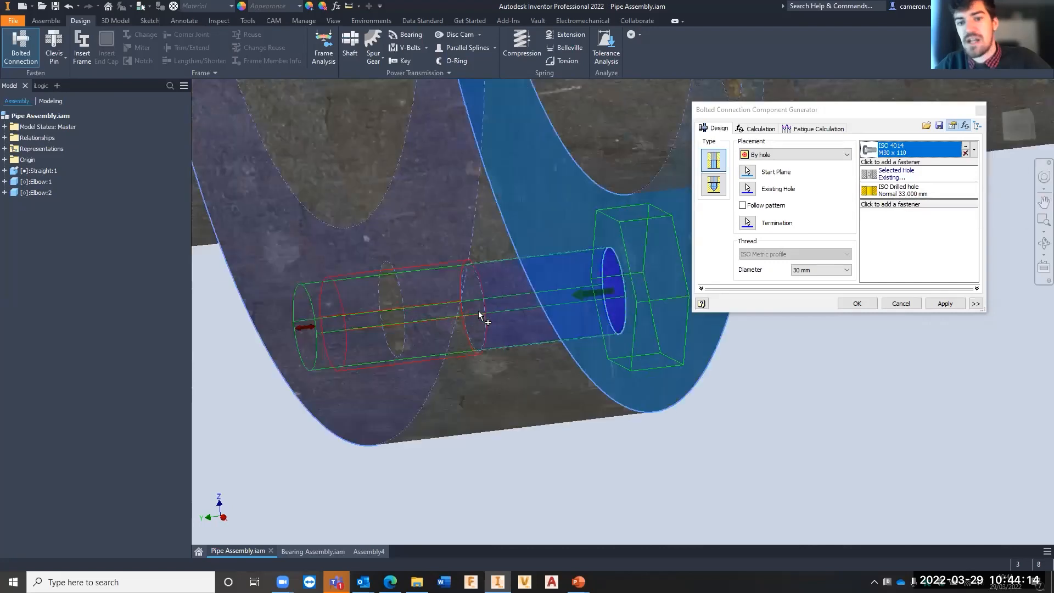
pyautogui.click(898, 163)
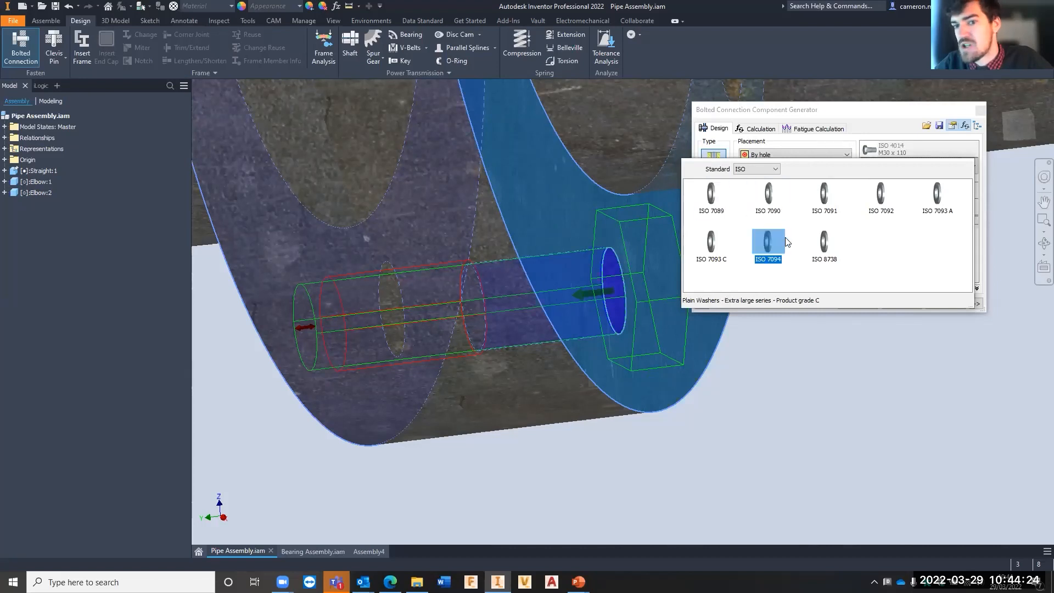
pyautogui.click(703, 200)
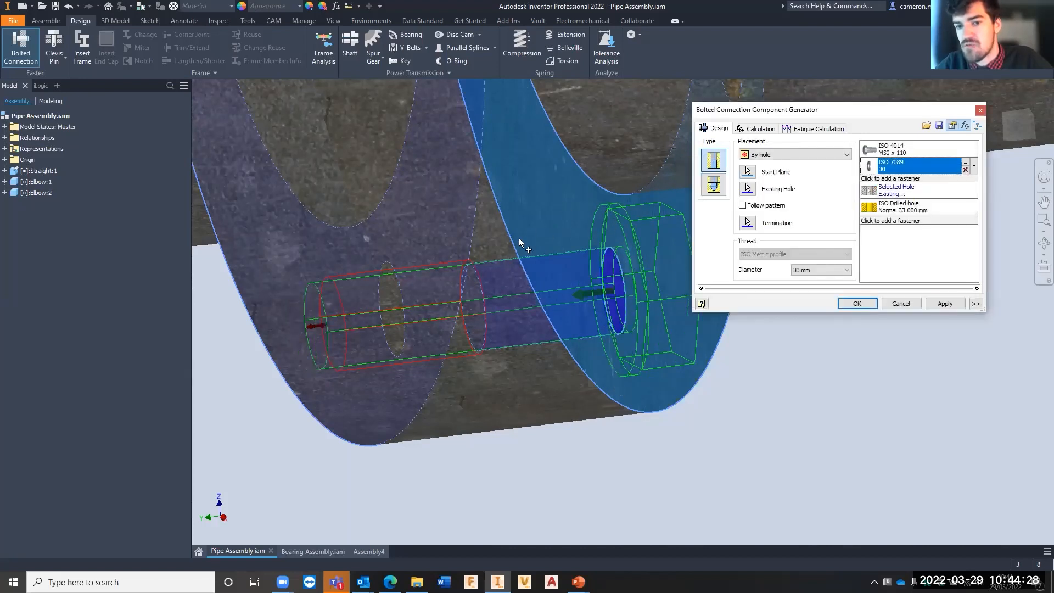
# - Add an ISO 7092 washer after the drilled hole, at the threaded end of the bolt
pyautogui.scroll(1, 311, 317)
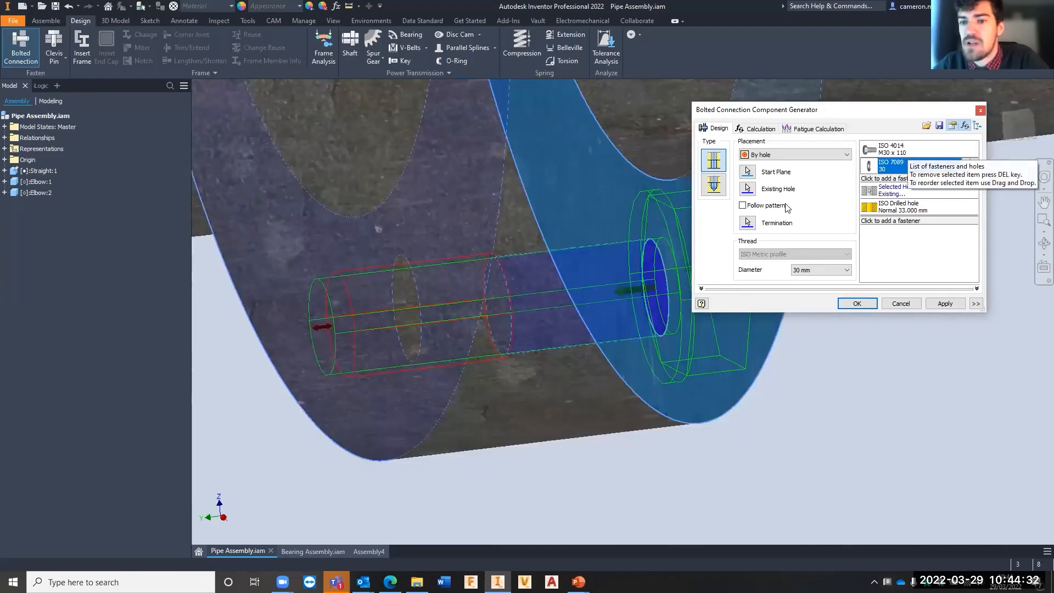
pyautogui.scroll(-2, 419, 354)
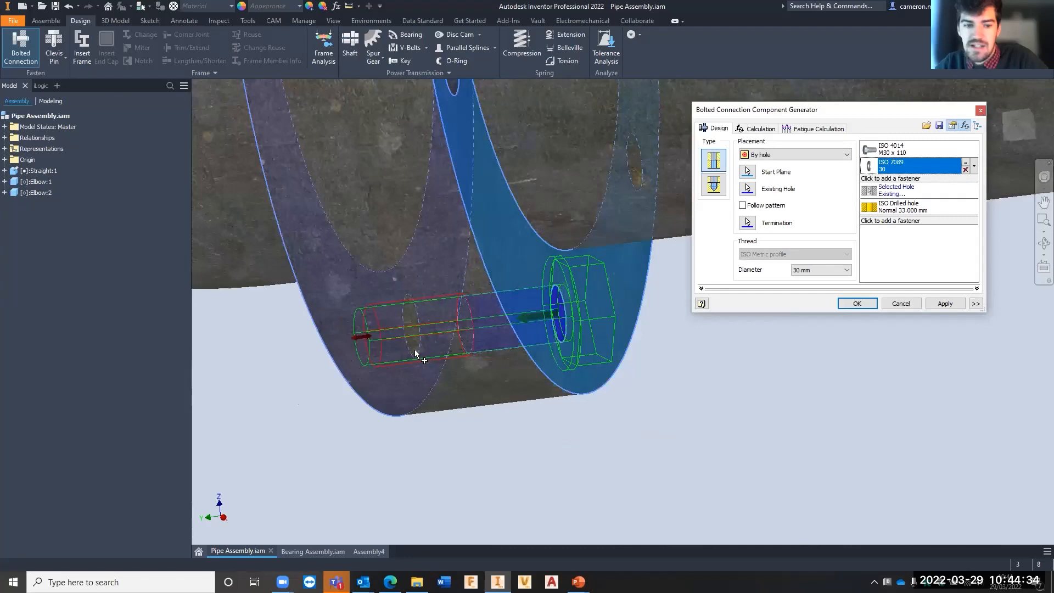
pyautogui.keyDown('shift'); pyautogui.moveTo(423, 351); pyautogui.dragTo(483, 332, button='middle'); pyautogui.keyUp('shift')
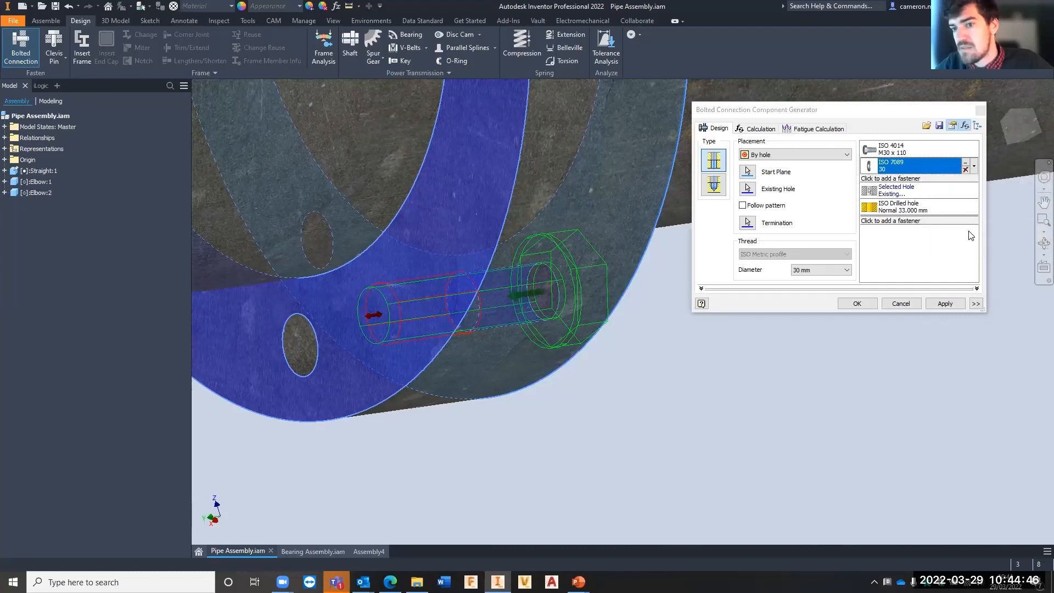
pyautogui.click(897, 223)
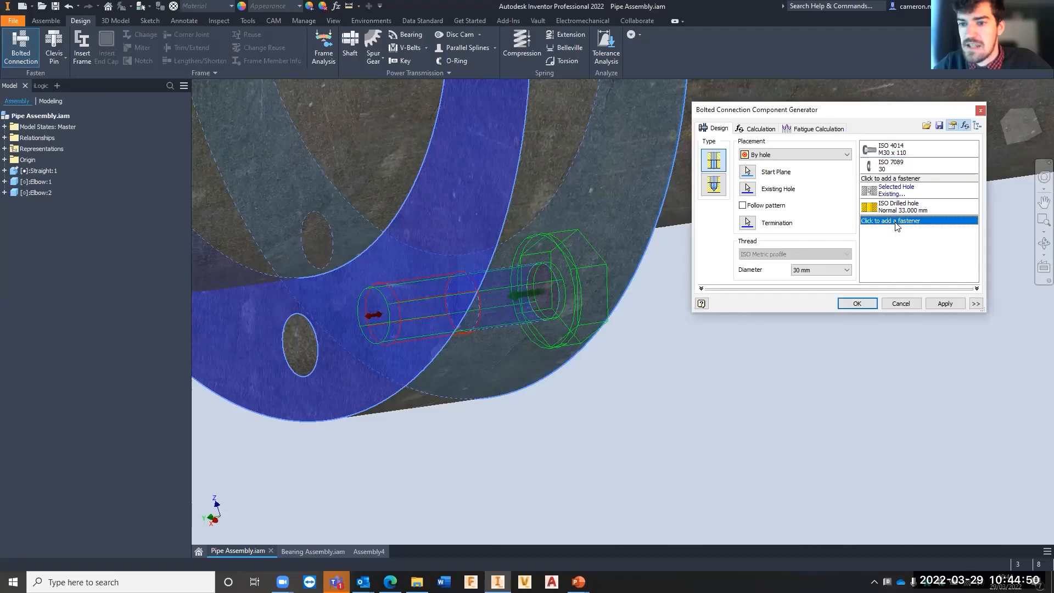
pyautogui.click(897, 221)
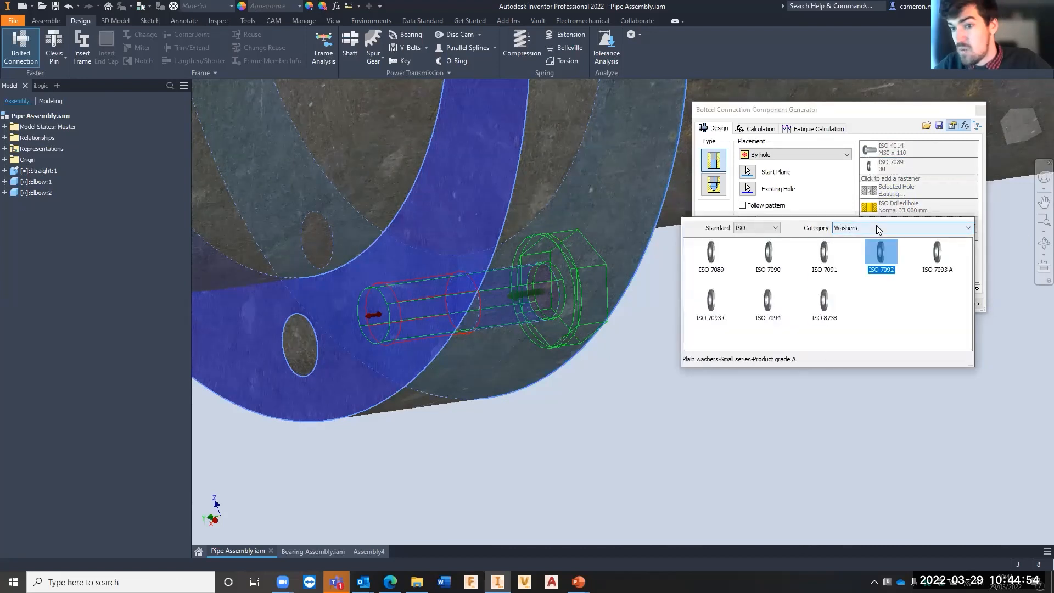
pyautogui.click(881, 260)
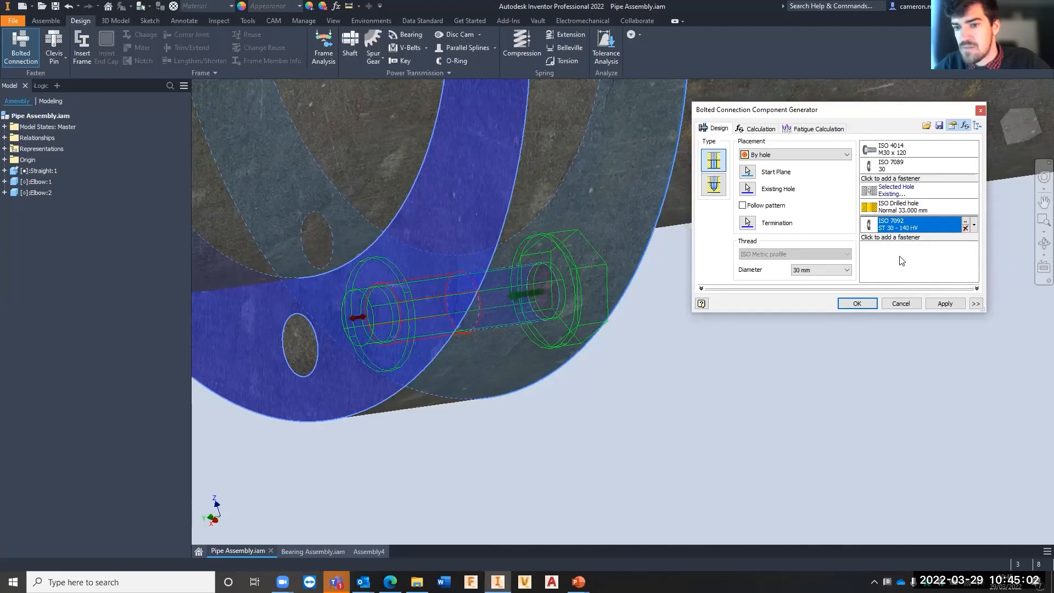
# - Add an ISO 4034 hexagon nut after the ISO 7092 washer at the threaded end of the bolt
pyautogui.click(906, 237)
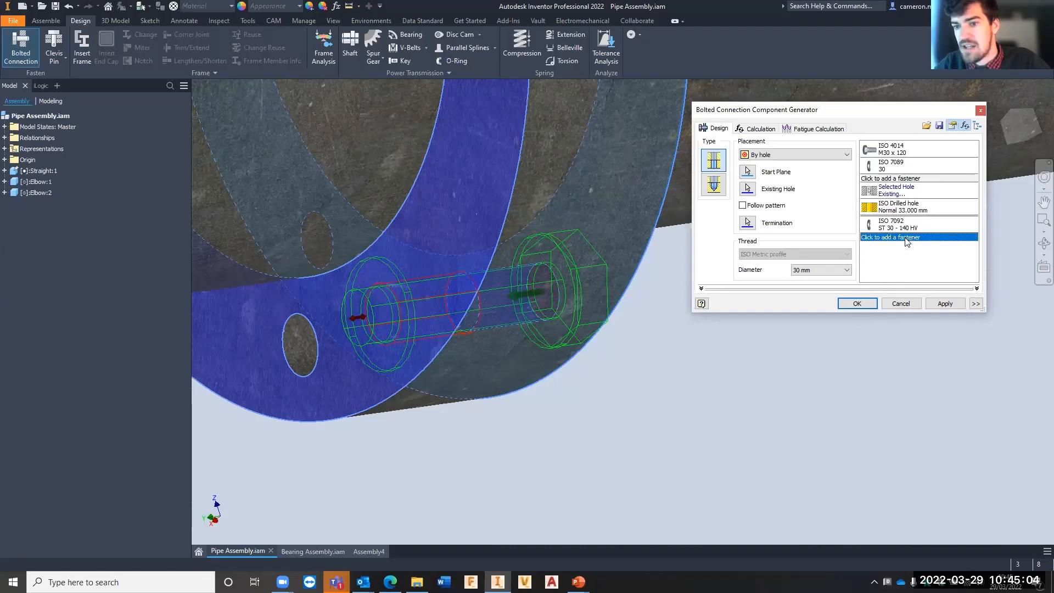
pyautogui.click(905, 238)
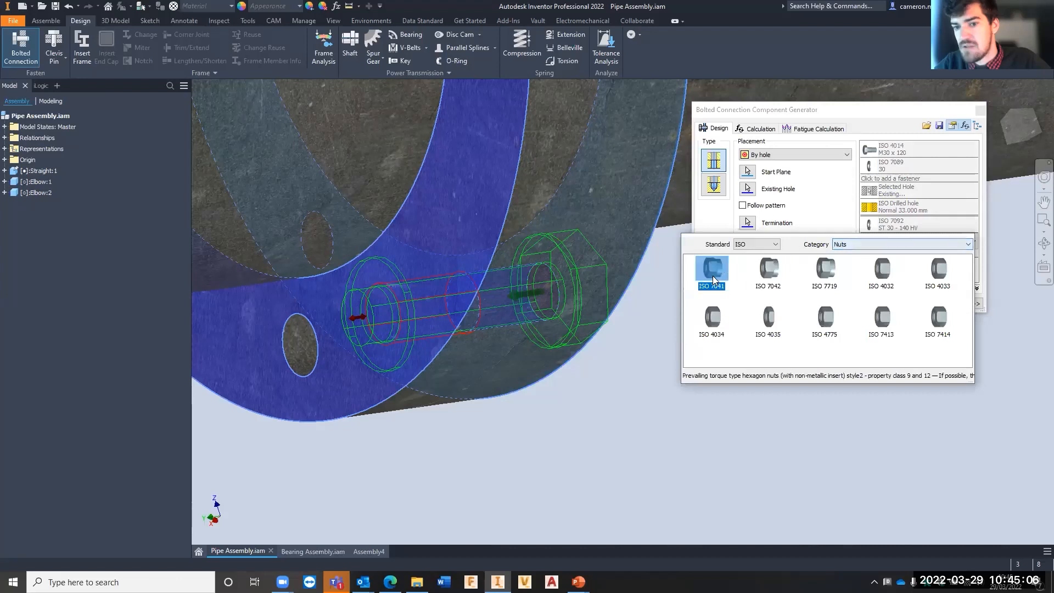
pyautogui.click(897, 245)
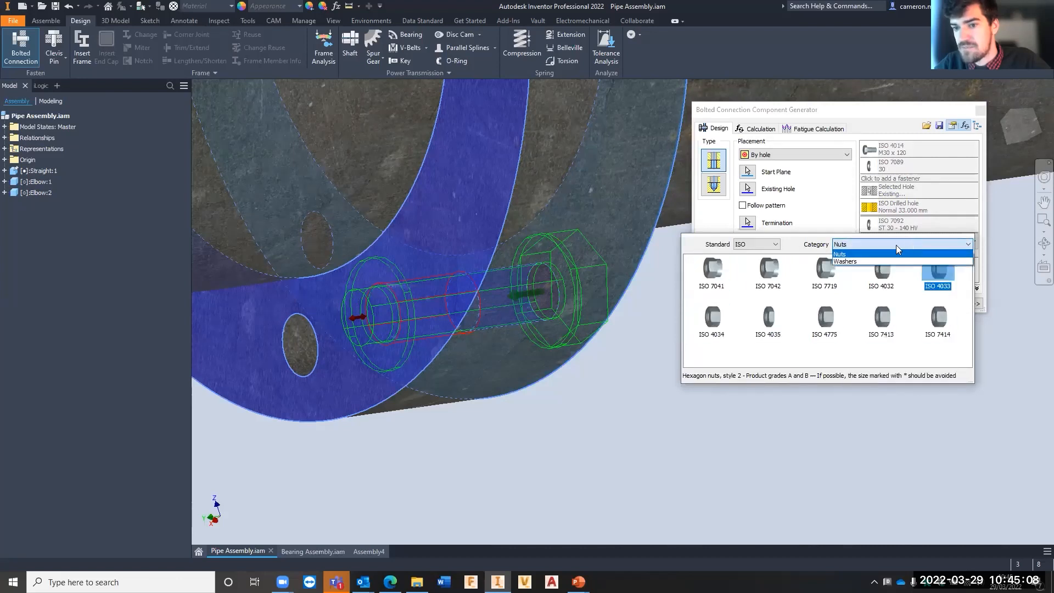
pyautogui.click(853, 255)
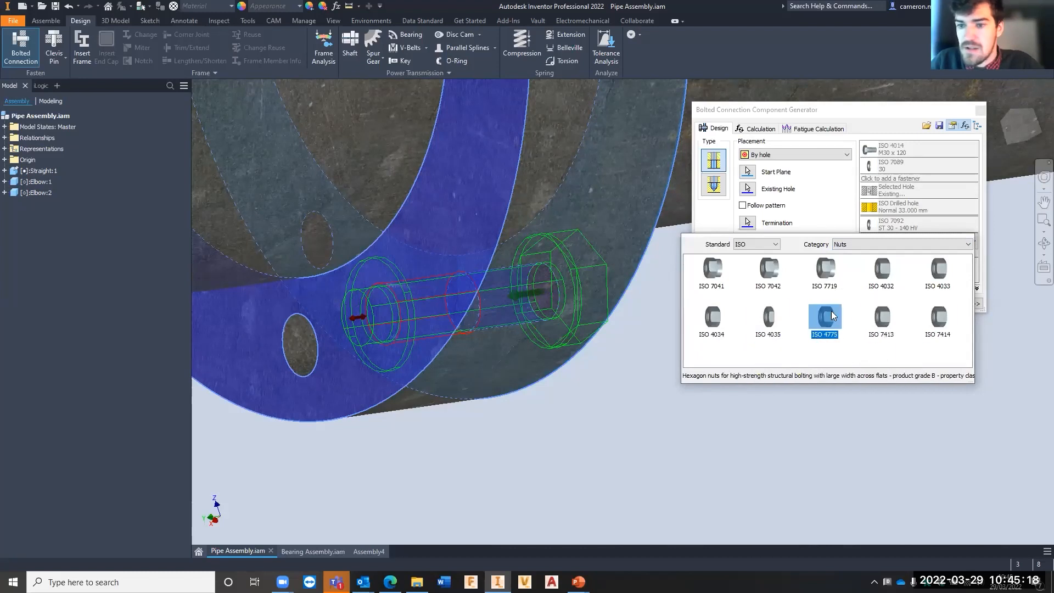
pyautogui.click(713, 318)
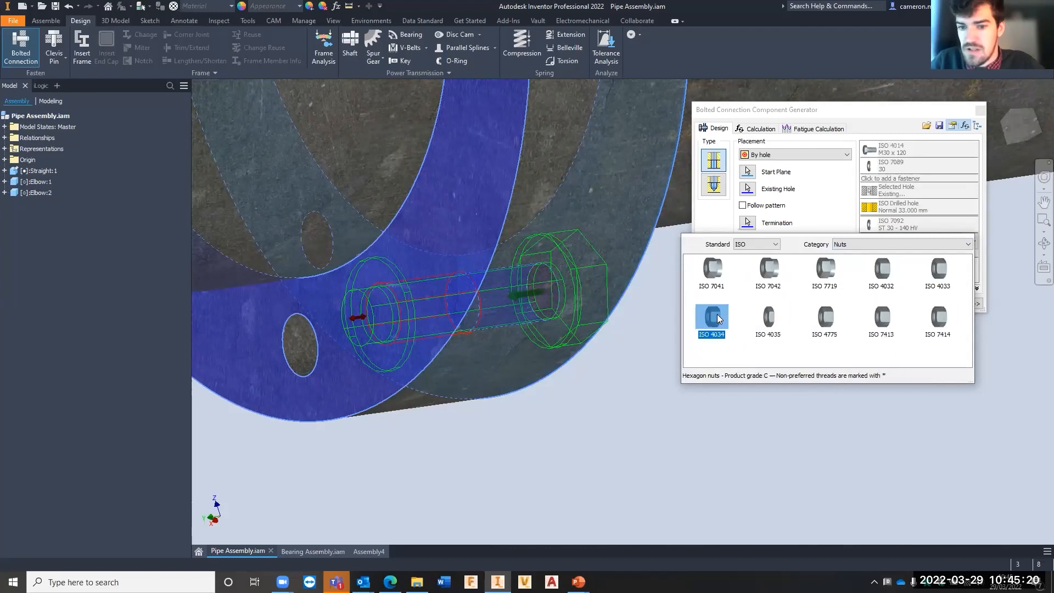
pyautogui.click(715, 319)
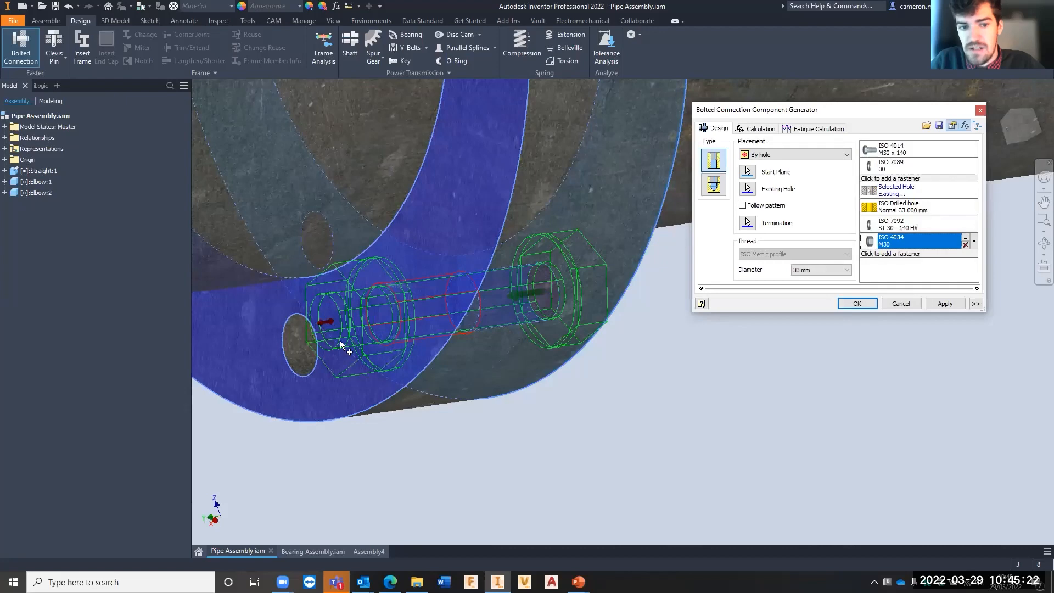
# - Lengthen the ISO 4014 bolt to M30 x 150 so it reaches past the nut
pyautogui.scroll(3, 520, 305)
pyautogui.scroll(-9, 483, 301)
pyautogui.moveTo(483, 300); pyautogui.dragTo(554, 306, button='middle')
pyautogui.scroll(5, 557, 295)
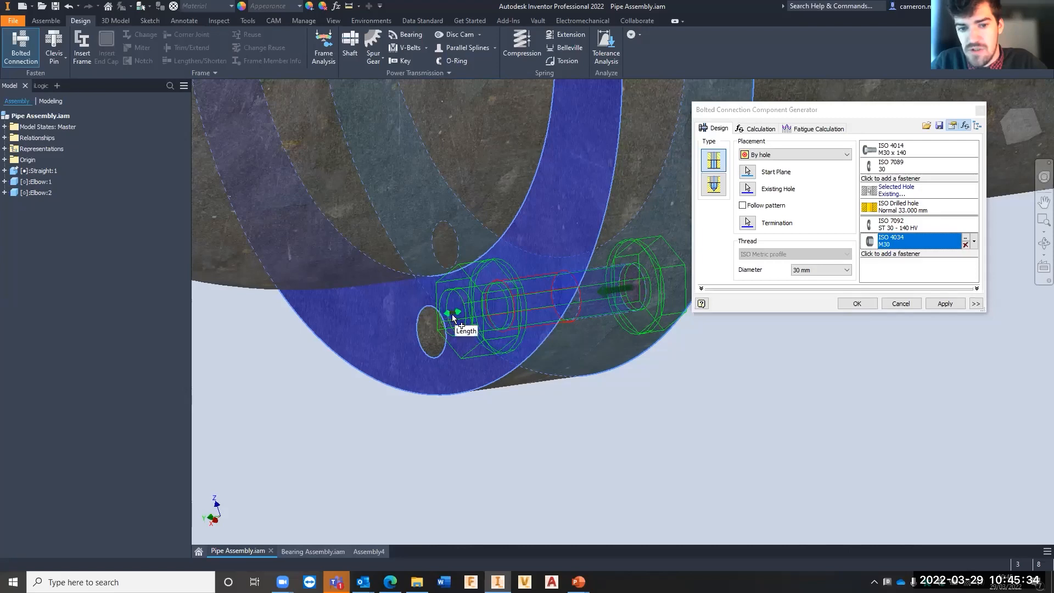
pyautogui.scroll(2, 449, 343)
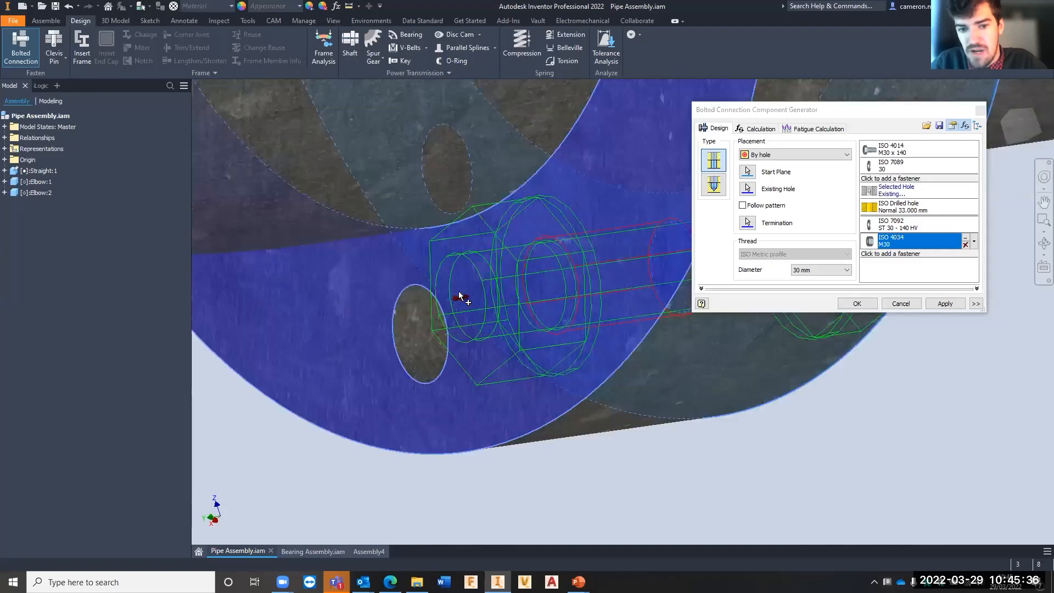
pyautogui.moveTo(457, 296)
pyautogui.mouseDown()
pyautogui.moveTo(227, 327)
pyautogui.moveTo(532, 290)
pyautogui.moveTo(271, 324)
pyautogui.moveTo(502, 291)
pyautogui.moveTo(409, 306)
pyautogui.moveTo(445, 301)
pyautogui.mouseUp()
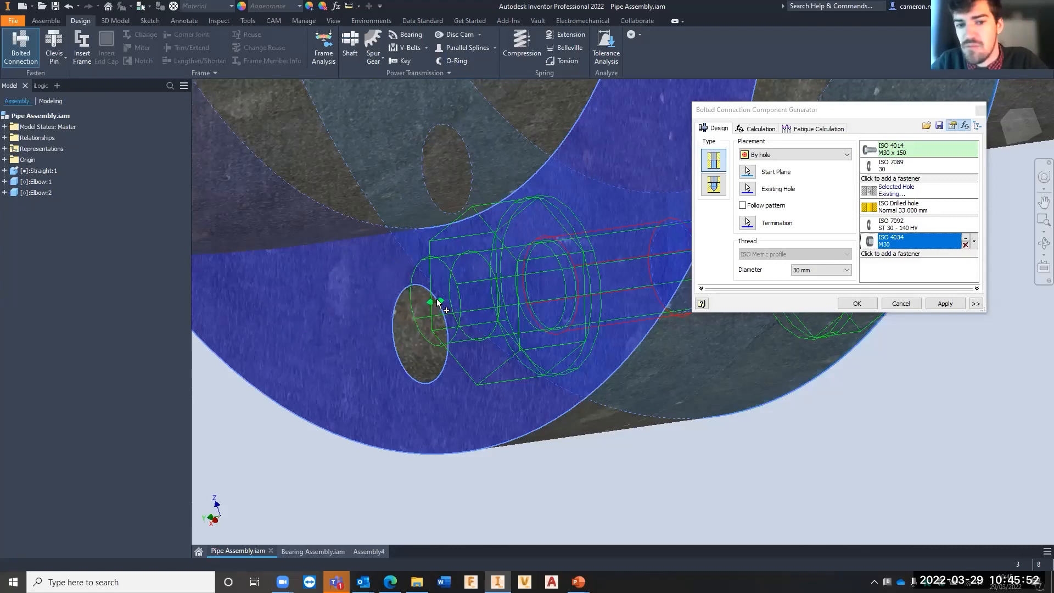
# - Try stretching the bolt to M30 x 200 and bring it back to M30 x 150
pyautogui.scroll(2, 571, 316)
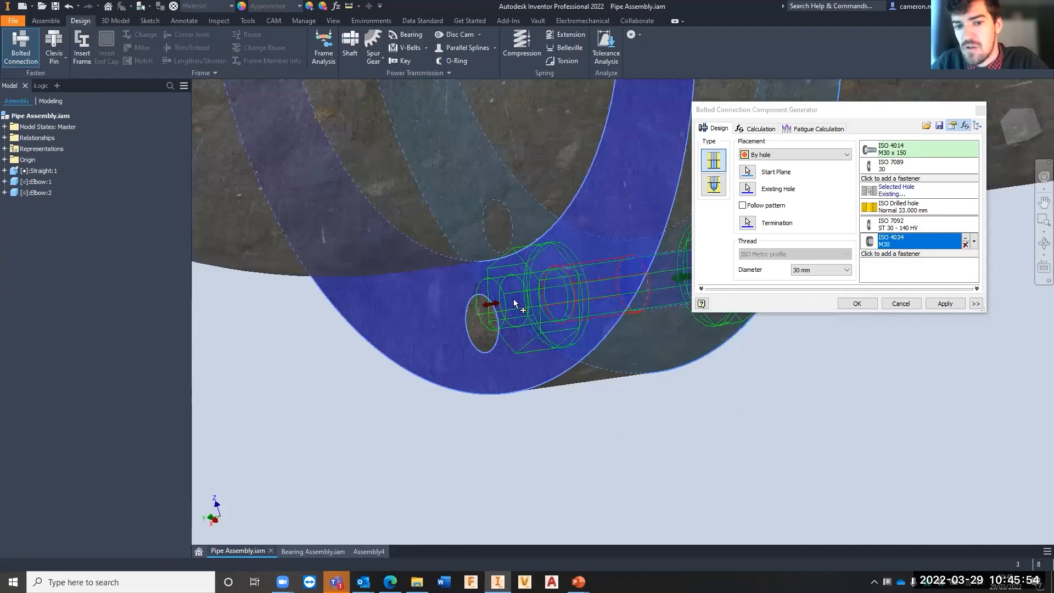
pyautogui.moveTo(491, 304); pyautogui.dragTo(413, 328)
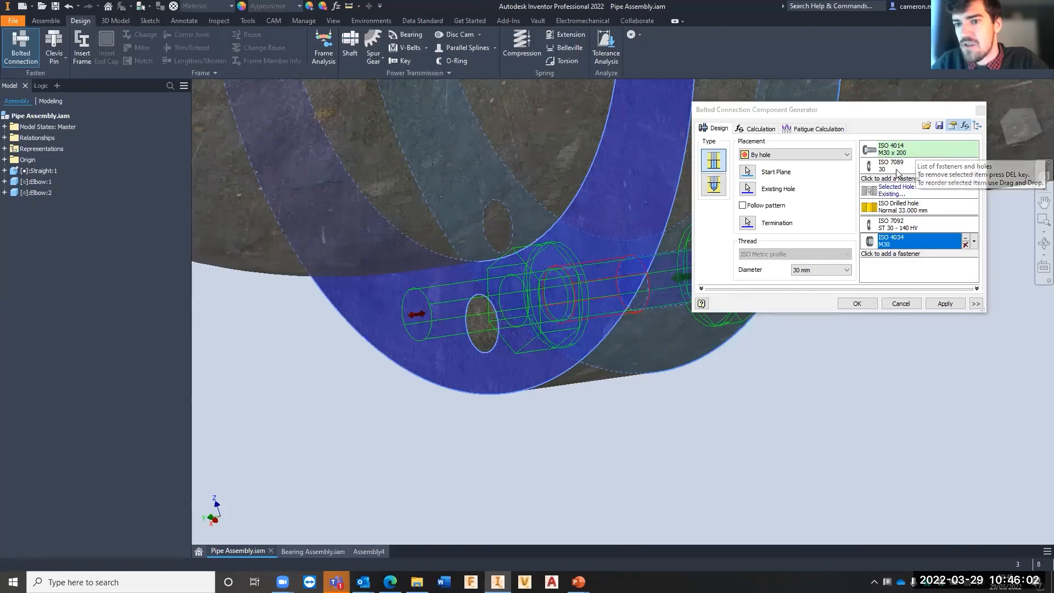
pyautogui.moveTo(415, 314); pyautogui.dragTo(490, 306)
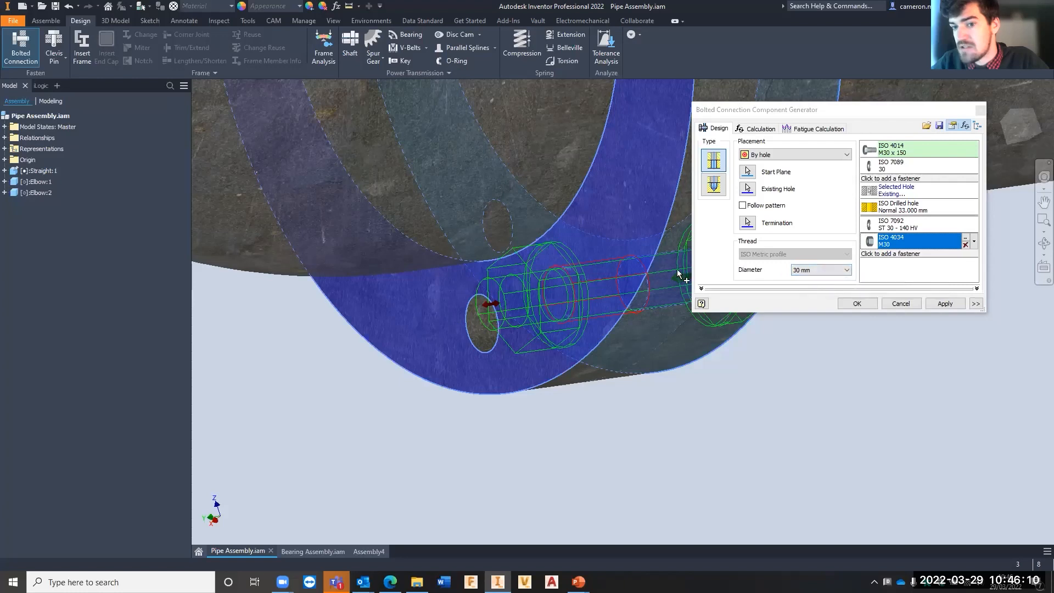
pyautogui.click(816, 270)
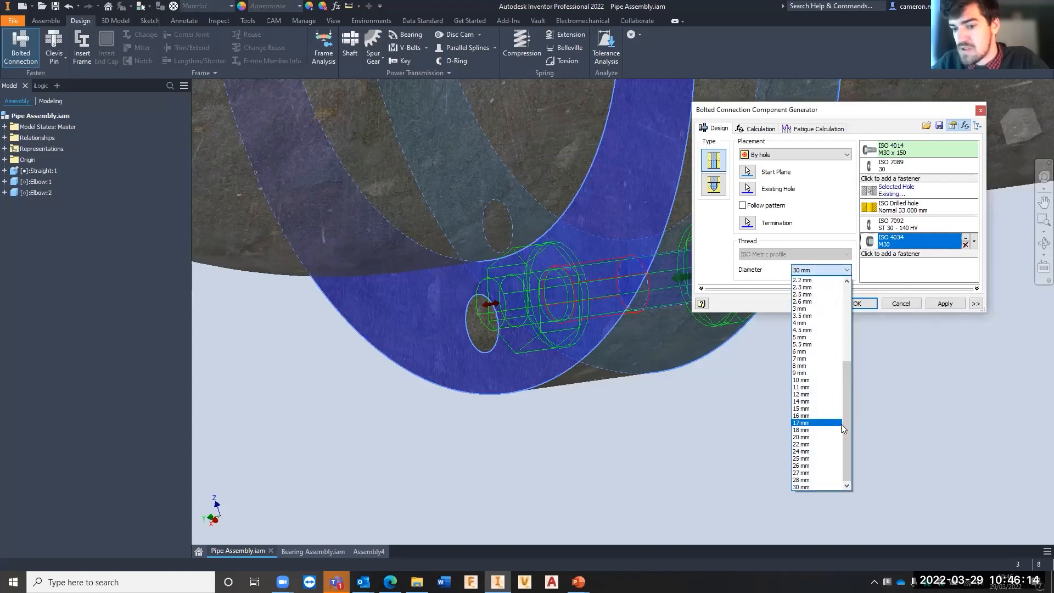
pyautogui.scroll(2, 836, 428)
pyautogui.scroll(-5, 836, 428)
pyautogui.click(717, 262)
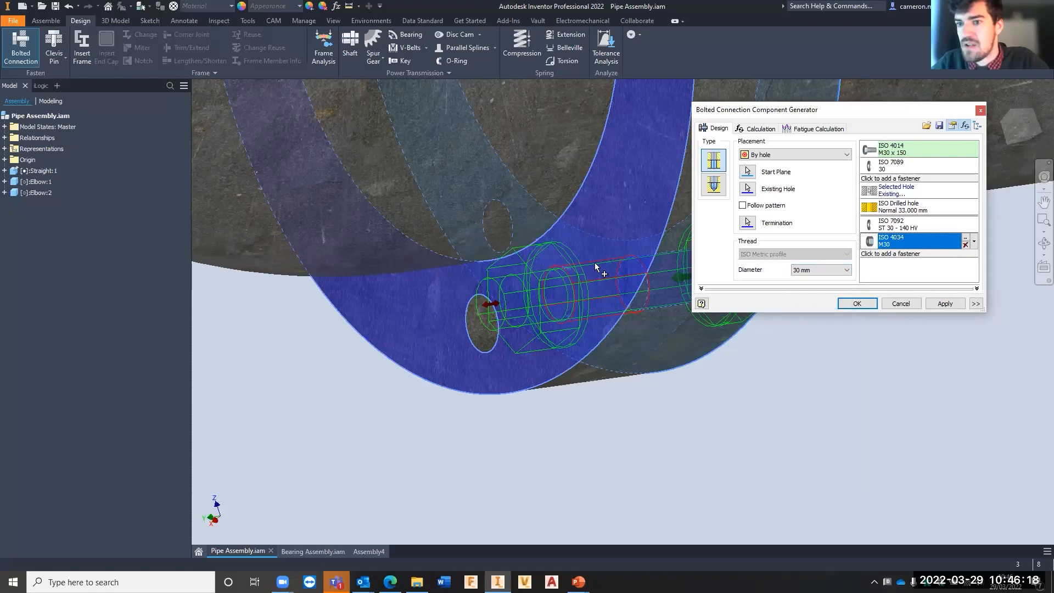
# - Apply the bolted connection to the elbow flange joint and close the generator
pyautogui.click(945, 303)
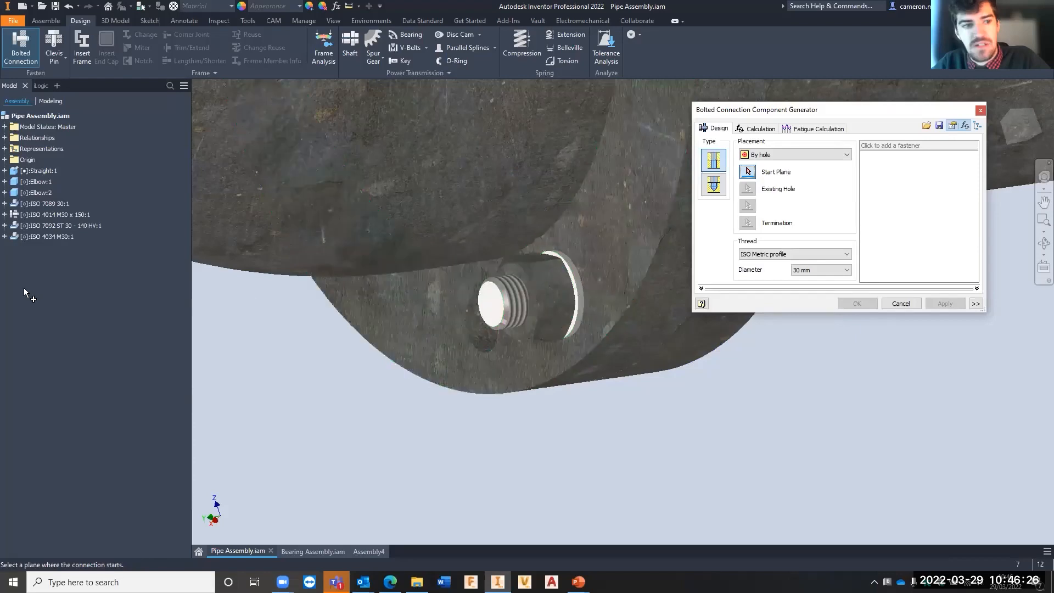
pyautogui.scroll(-3, 461, 372)
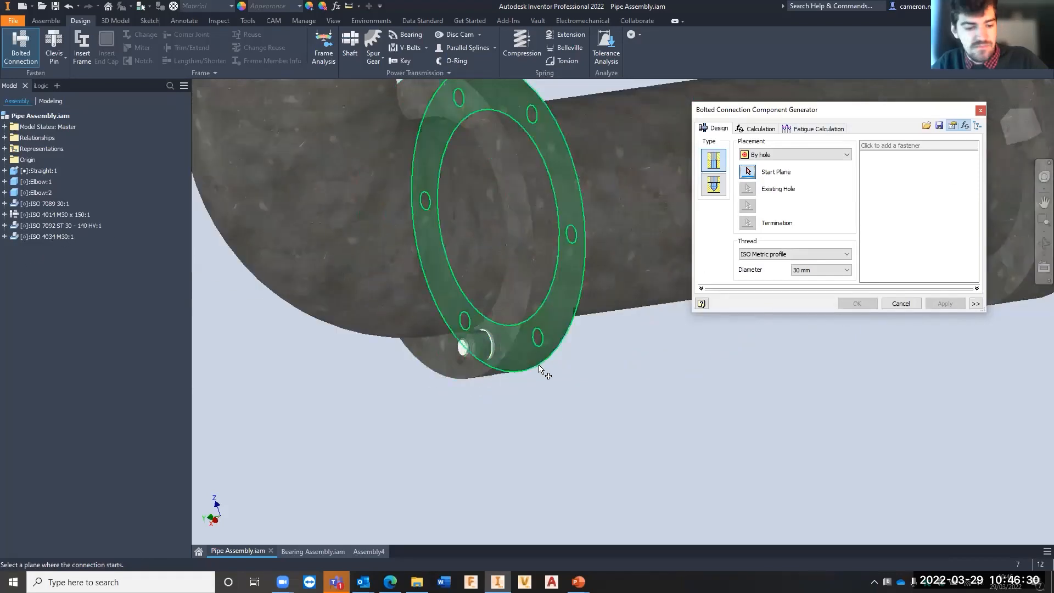
pyautogui.keyDown('shift'); pyautogui.moveTo(514, 368); pyautogui.dragTo(412, 352, button='middle'); pyautogui.keyUp('shift')
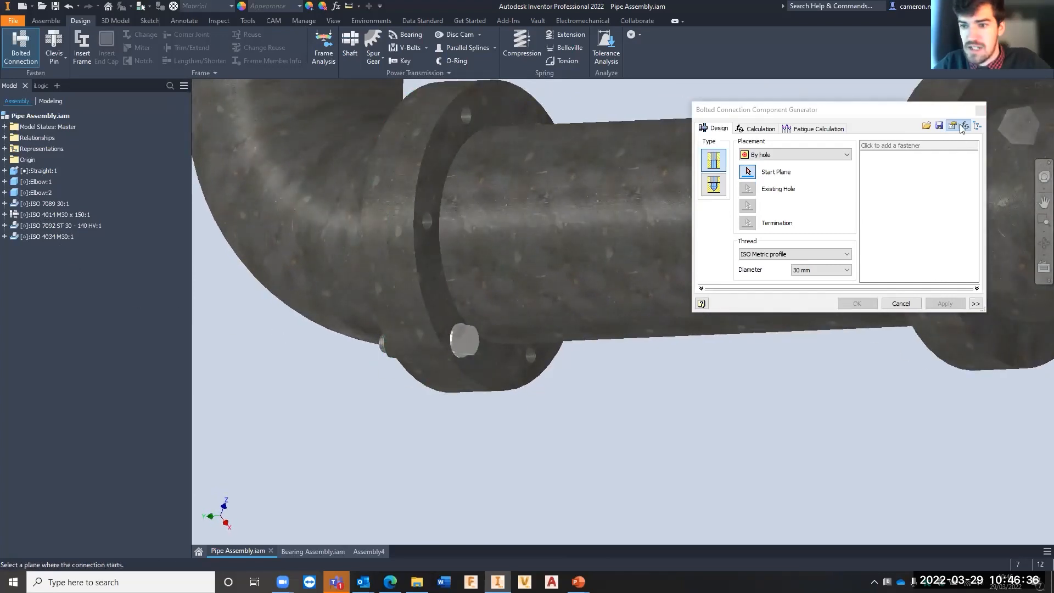
pyautogui.click(981, 111)
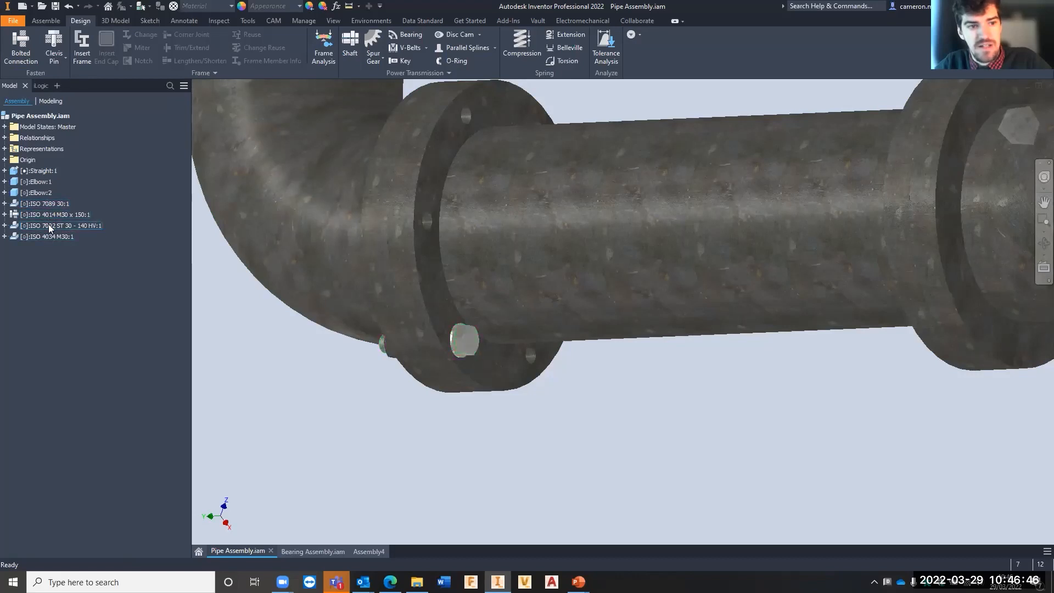
# - Highlight the washers, bolt and nut of the new connection one by one to identify each in the model
pyautogui.click(43, 203)
pyautogui.scroll(5, 420, 359)
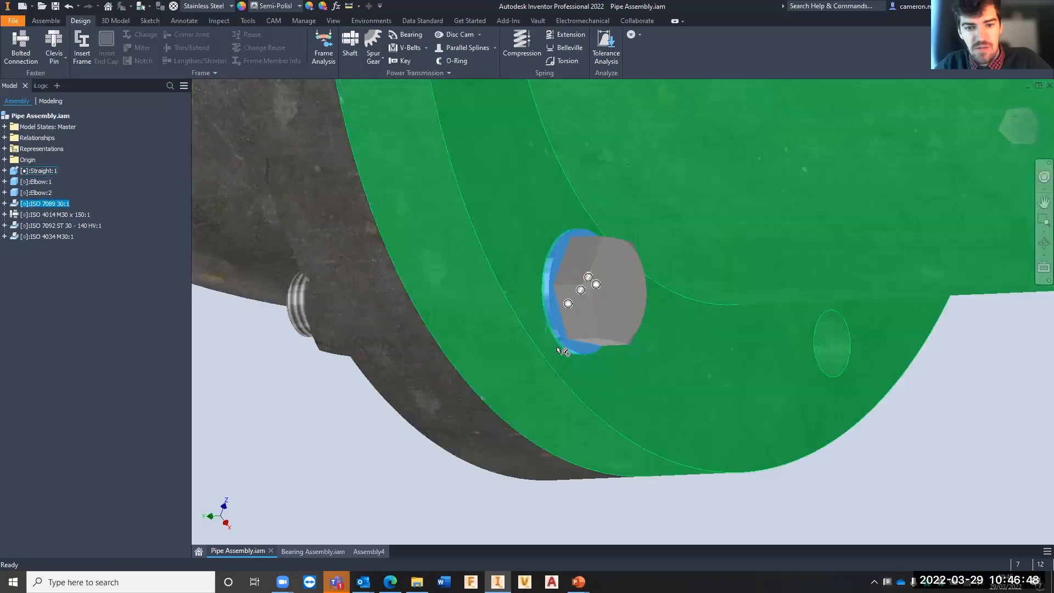
pyautogui.click(39, 214)
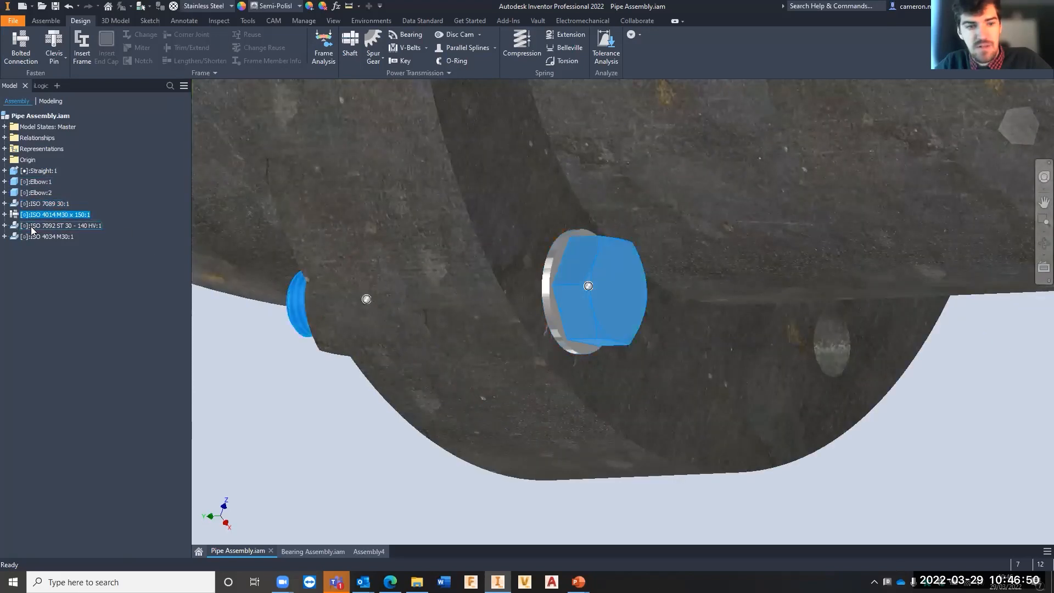
pyautogui.click(30, 226)
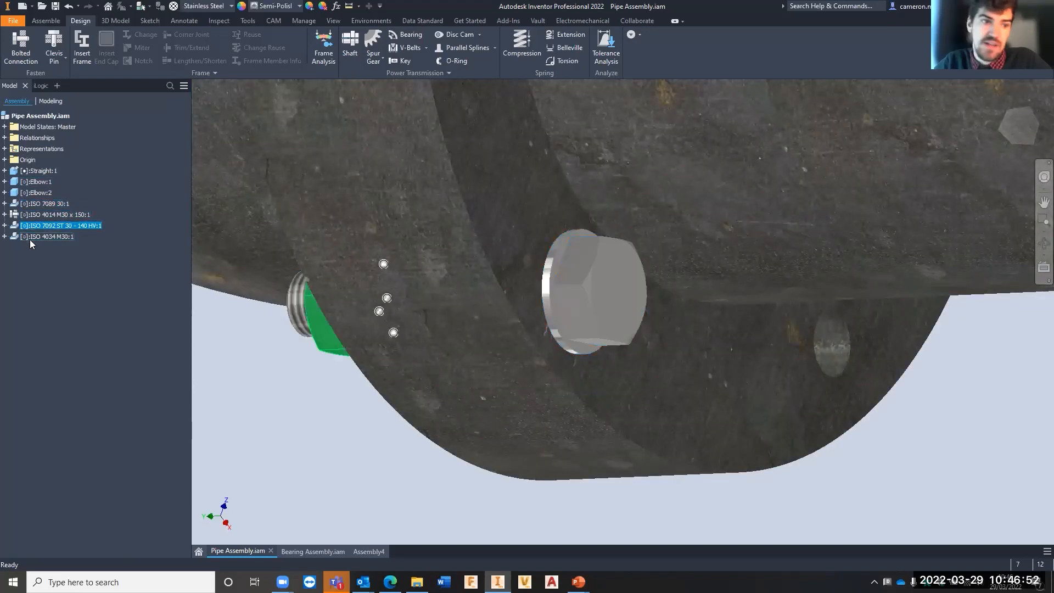
pyautogui.click(30, 240)
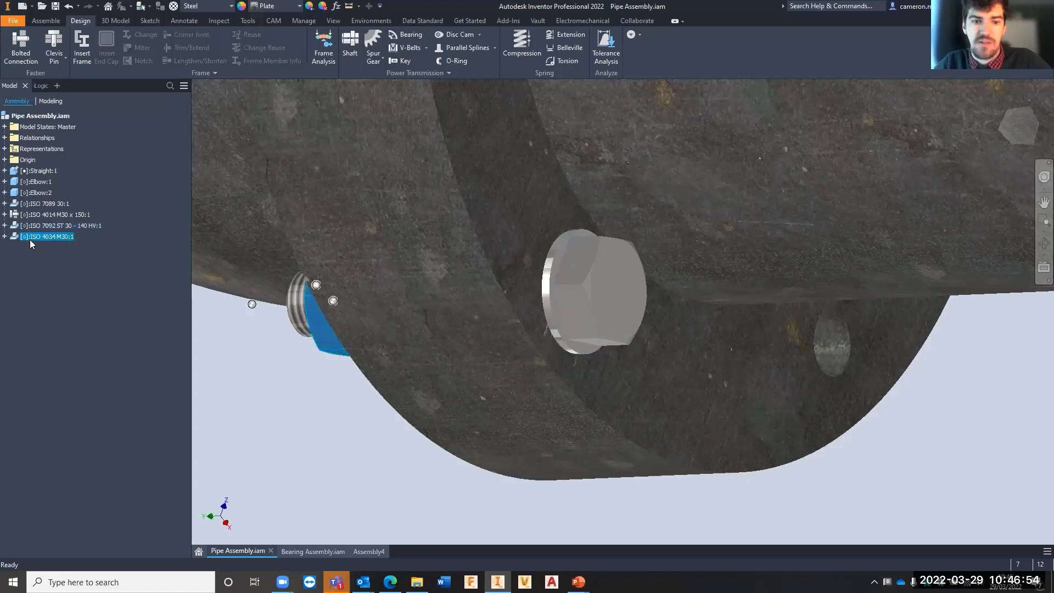
# - Examine the constraints that the generator placed on the ISO 4034 nut and the ISO 7092 washer
pyautogui.click(5, 237)
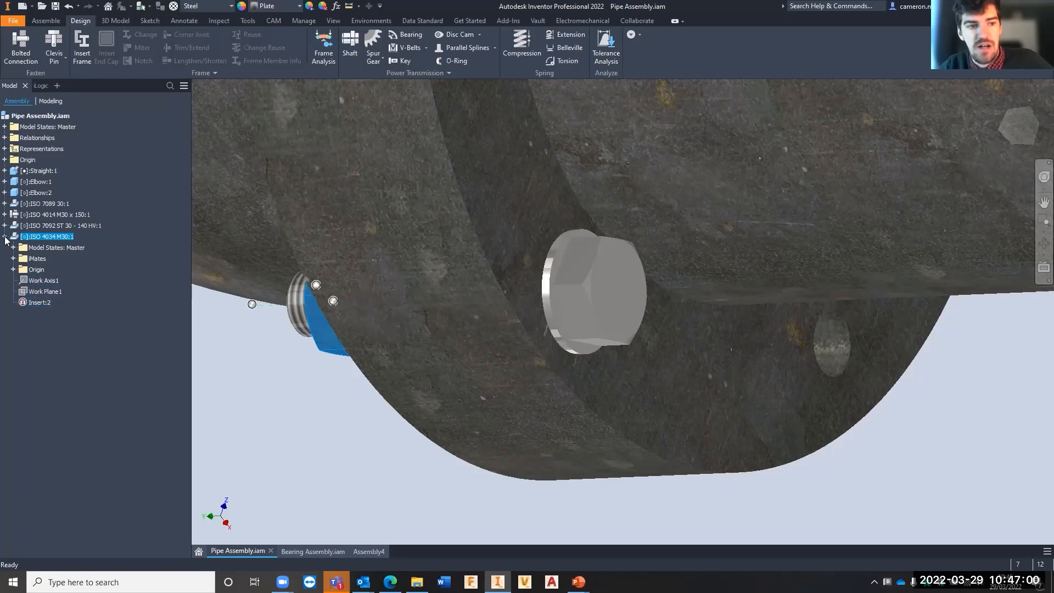
pyautogui.click(5, 237)
pyautogui.click(5, 225)
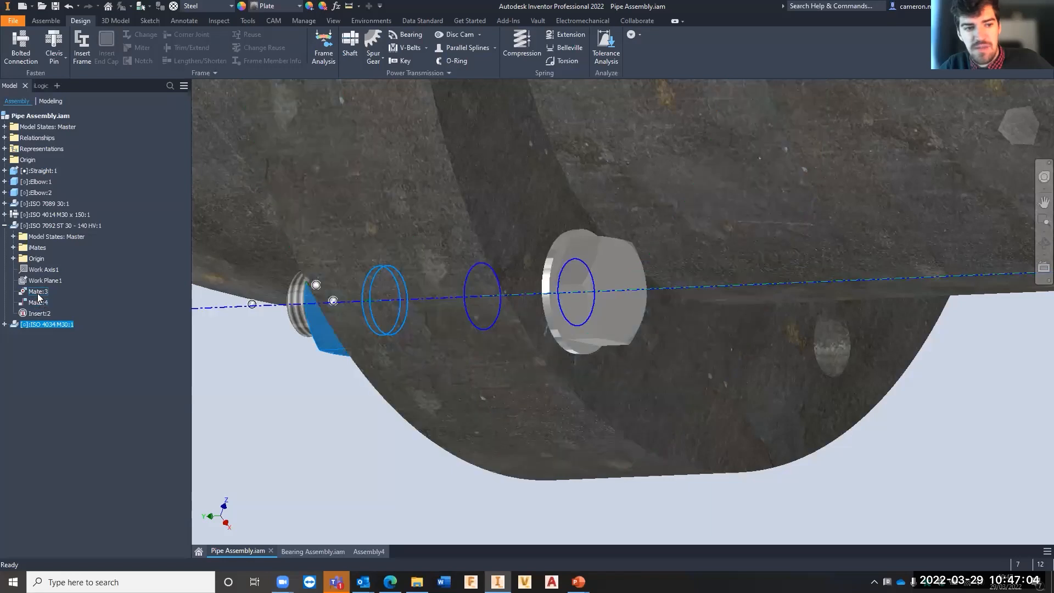
pyautogui.scroll(-5, 653, 357)
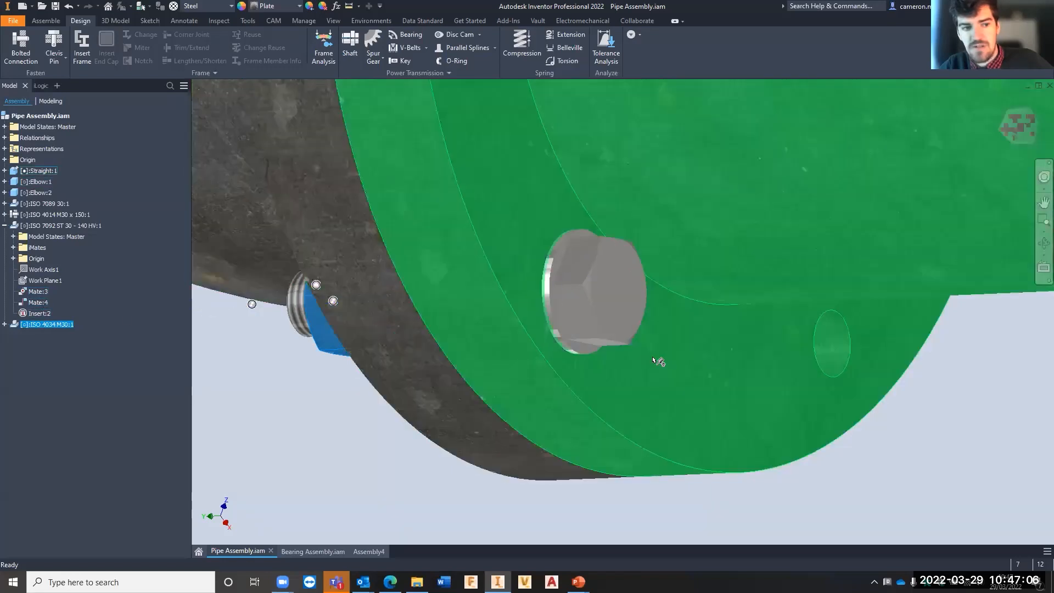
pyautogui.click(557, 432)
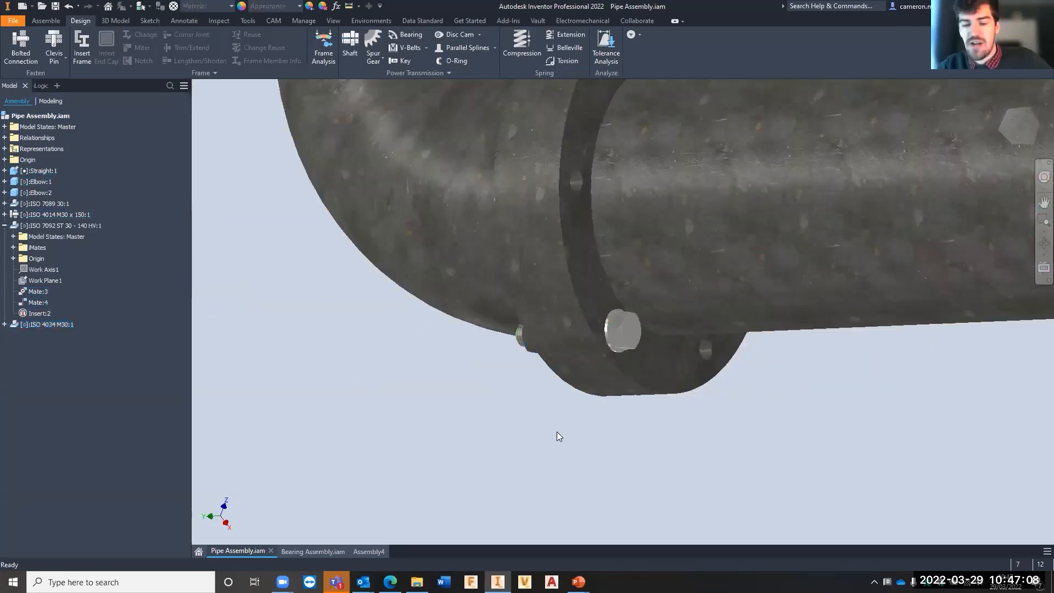
pyautogui.scroll(-3, 612, 386)
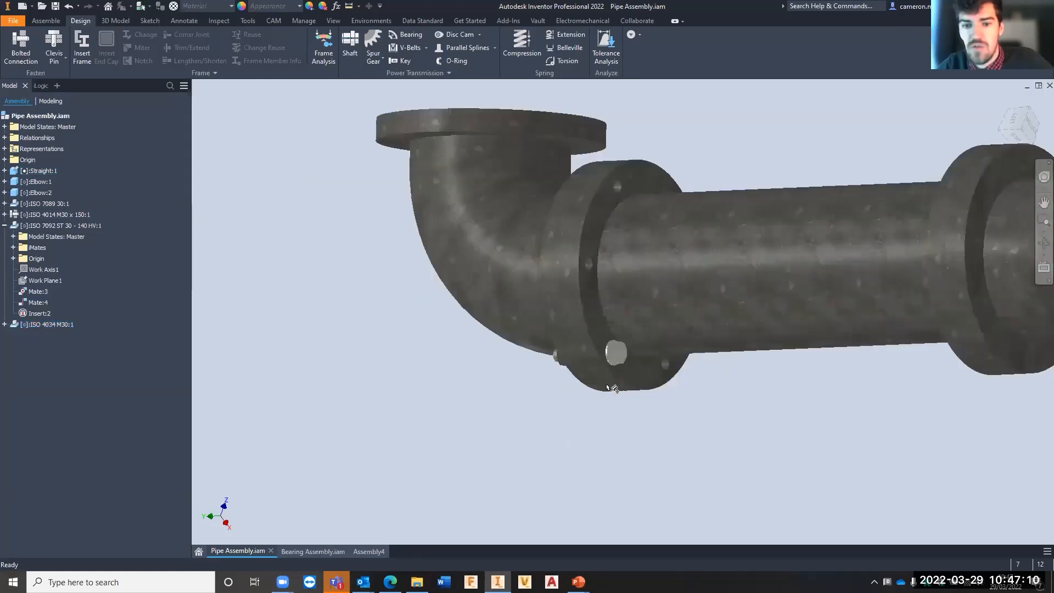
pyautogui.moveTo(619, 398)
pyautogui.keyDown('shift'); pyautogui.mouseDown(button='middle')
pyautogui.moveTo(576, 401)
pyautogui.moveTo(680, 419)
pyautogui.moveTo(757, 410)
pyautogui.moveTo(624, 412)
pyautogui.mouseUp(button='middle'); pyautogui.keyUp('shift')
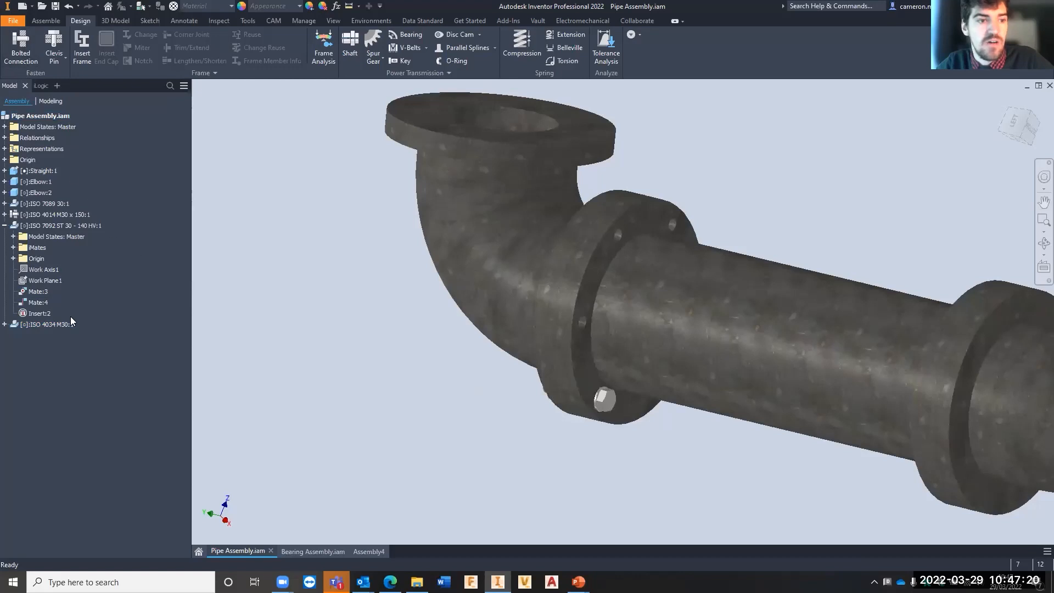
pyautogui.click(4, 225)
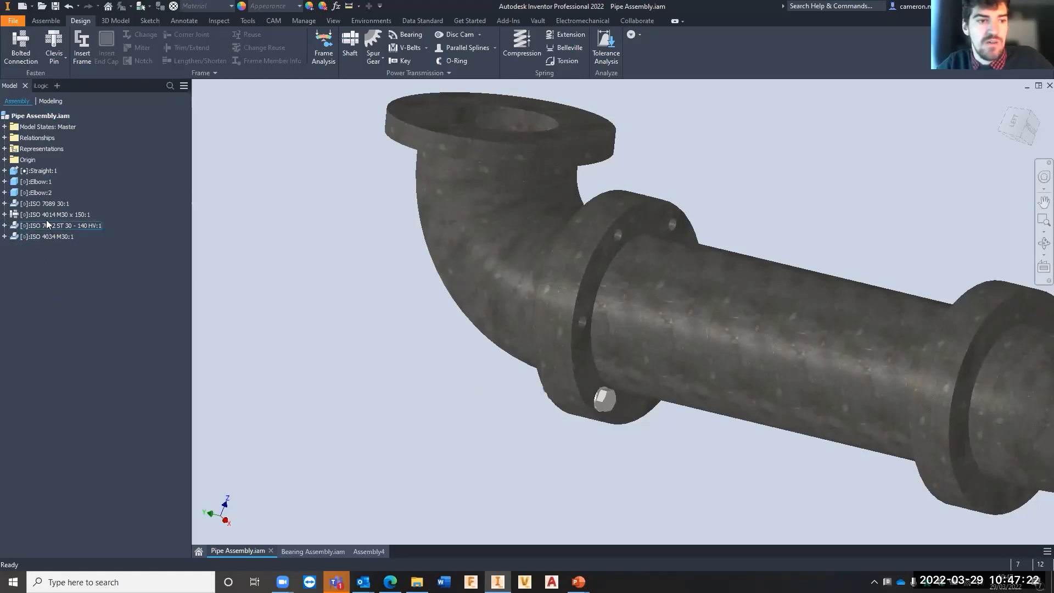
# - Set up a circular component pattern of the bolt, nut and both washers around the straight pipe's axis
pyautogui.keyDown('shift'); pyautogui.click(42, 205); pyautogui.keyUp('shift')
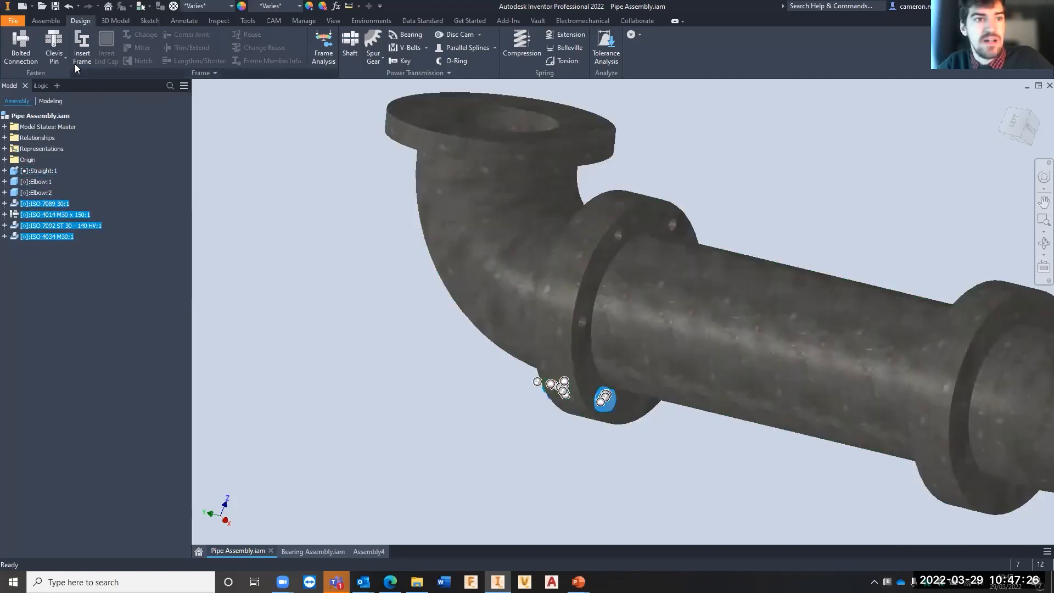
pyautogui.click(46, 21)
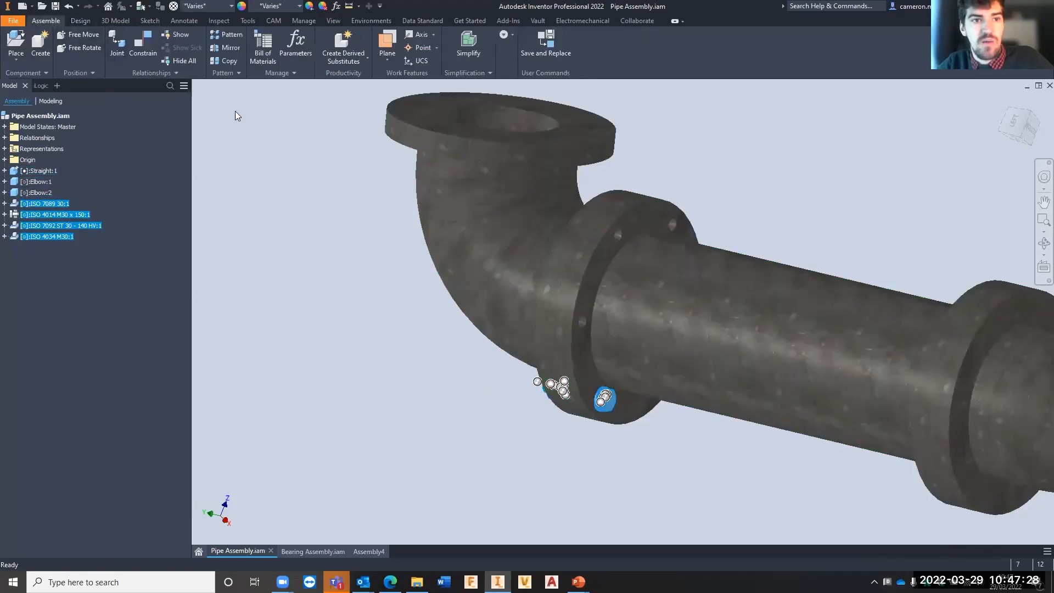
pyautogui.click(227, 36)
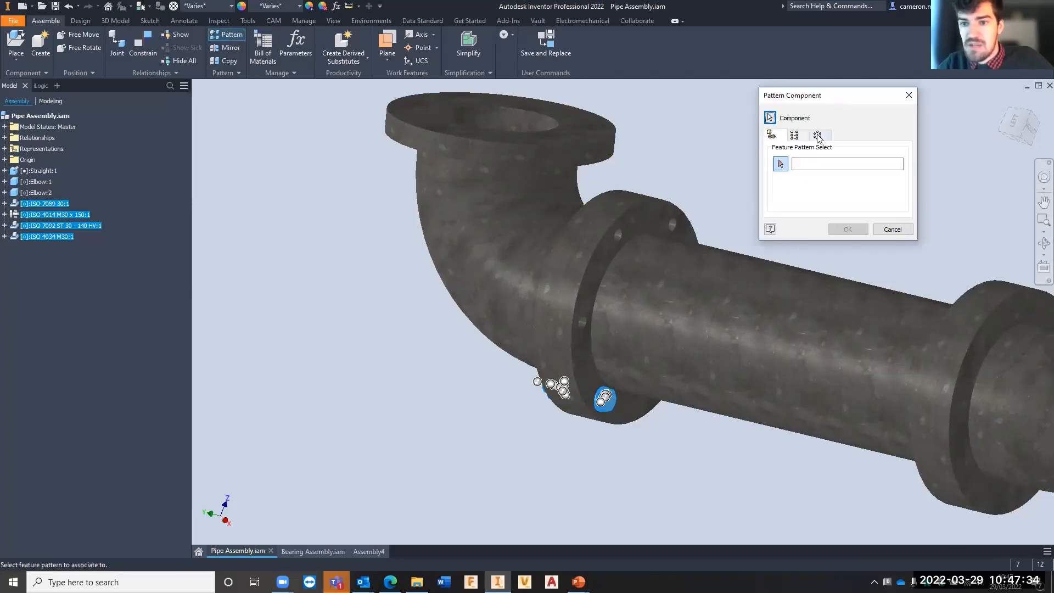
pyautogui.click(817, 136)
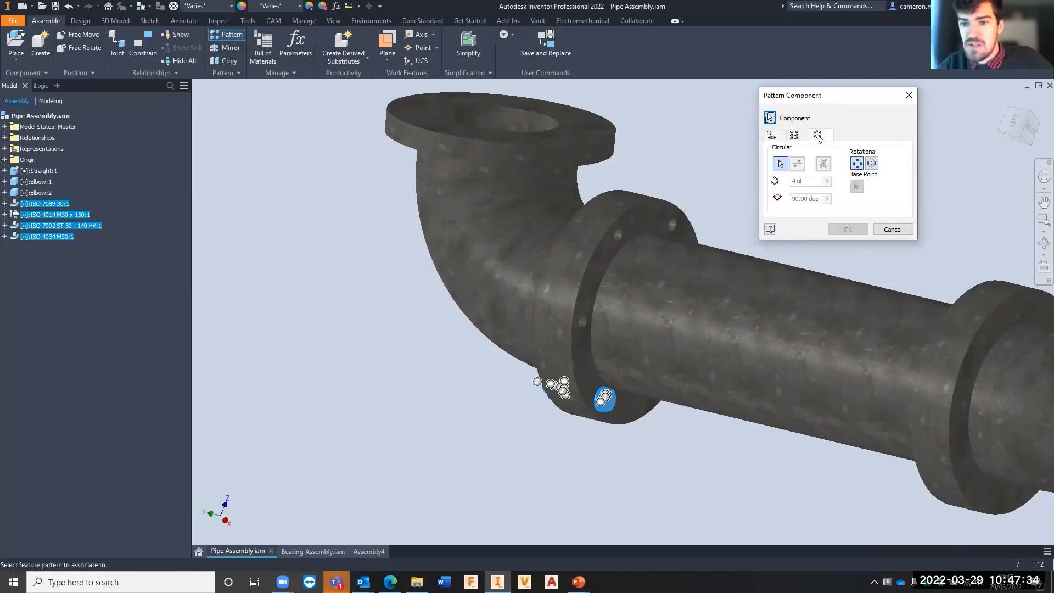
pyautogui.click(780, 164)
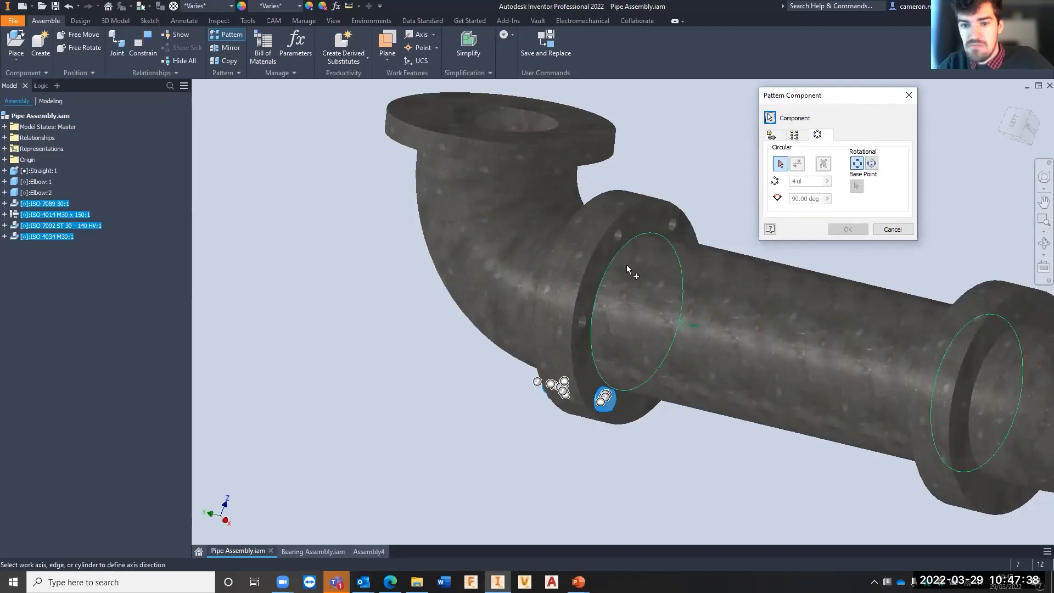
pyautogui.click(619, 308)
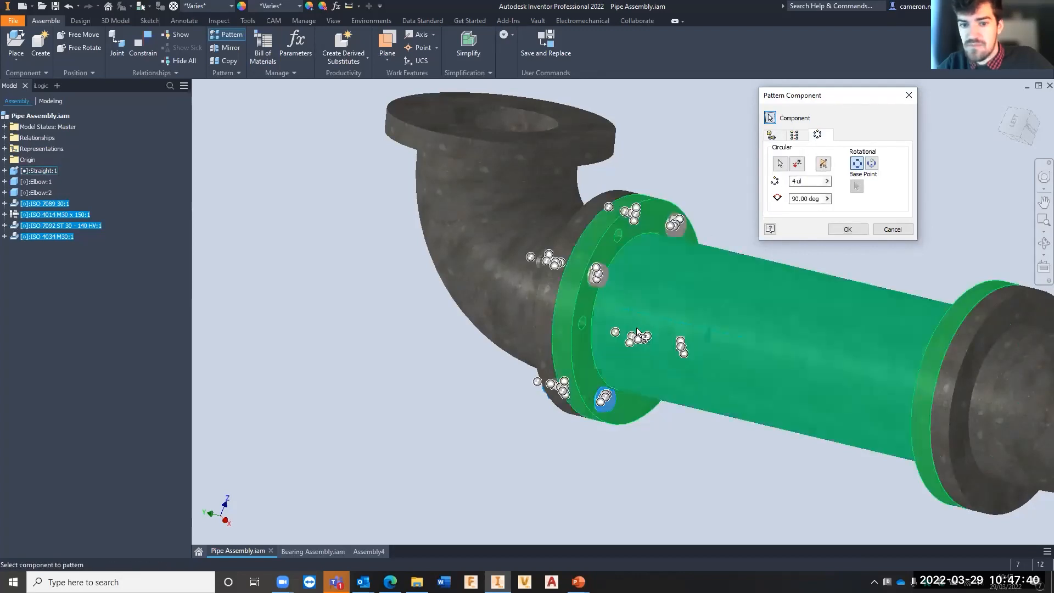
pyautogui.keyDown('shift'); pyautogui.moveTo(612, 315); pyautogui.dragTo(632, 298, button='middle'); pyautogui.keyUp('shift')
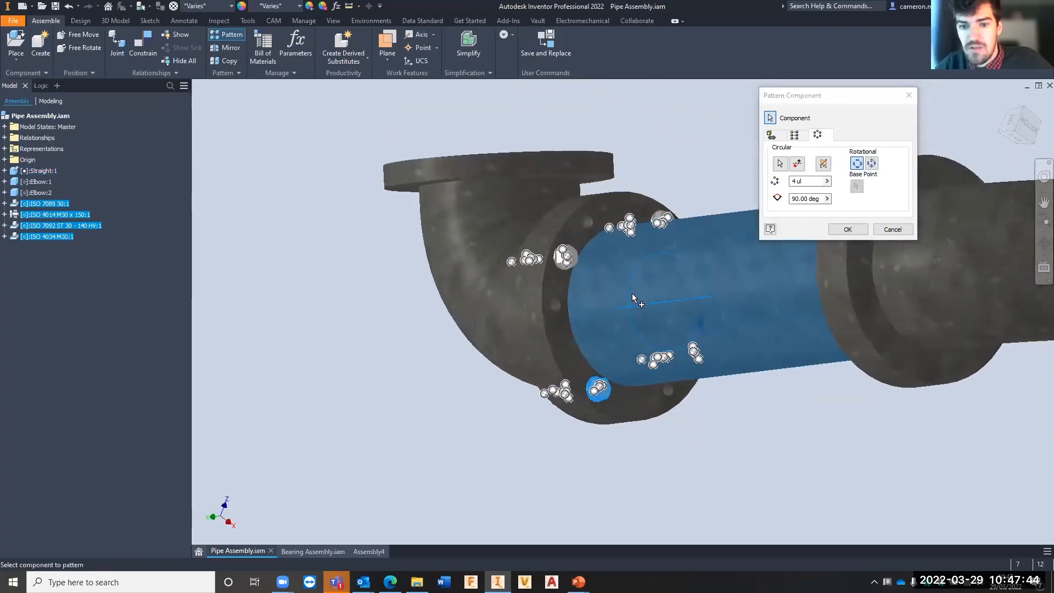
# - Set the circular pattern to 6 occurrences at 60 degrees and create it
pyautogui.click(799, 200)
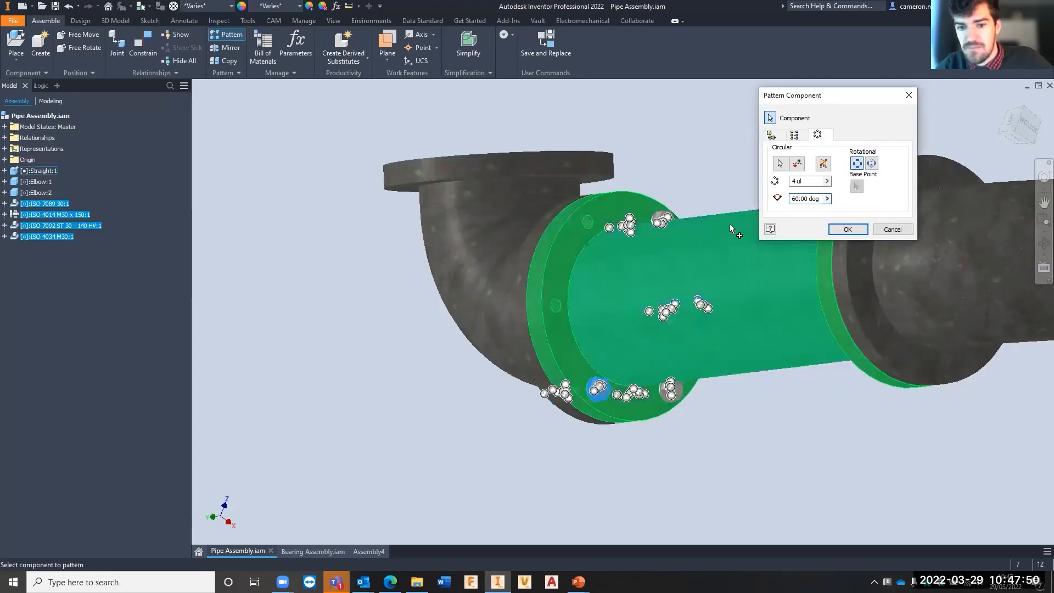
pyautogui.keyDown('shift'); pyautogui.moveTo(631, 286); pyautogui.dragTo(750, 226, button='middle'); pyautogui.keyUp('shift')
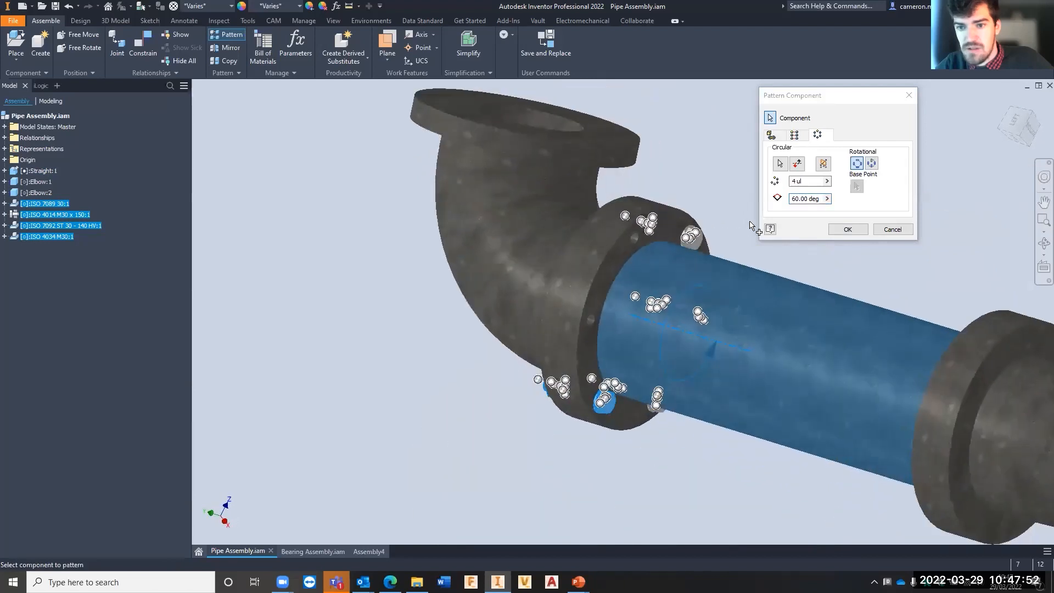
pyautogui.click(805, 181)
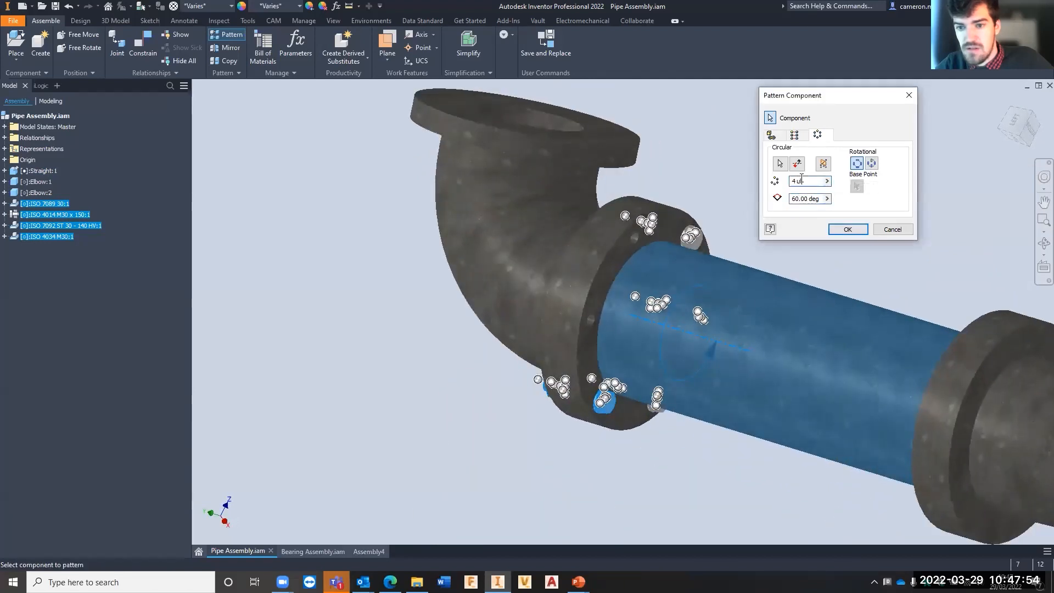
pyautogui.write('6')
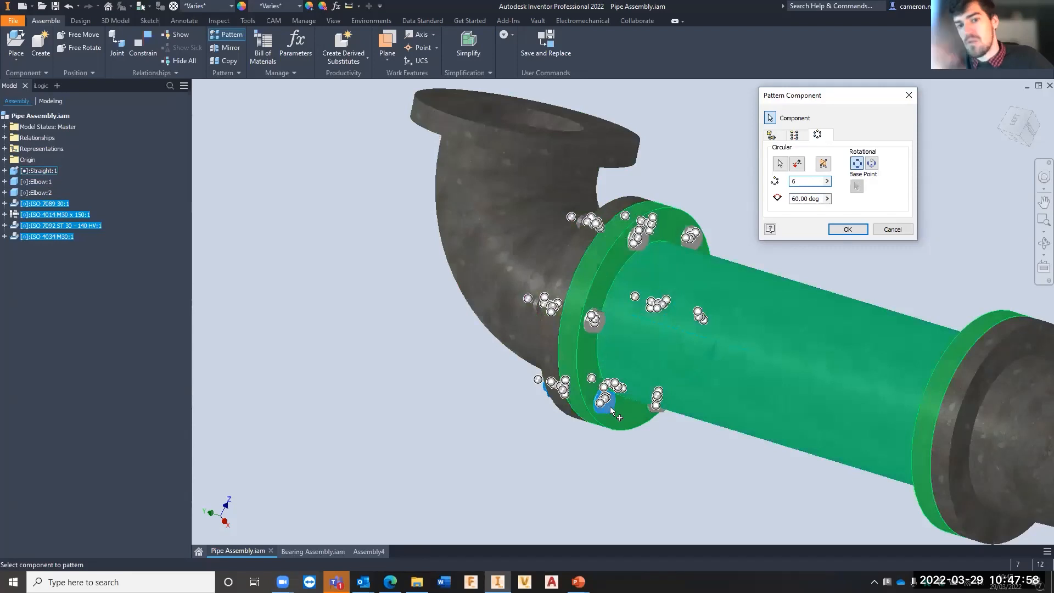
pyautogui.click(653, 386)
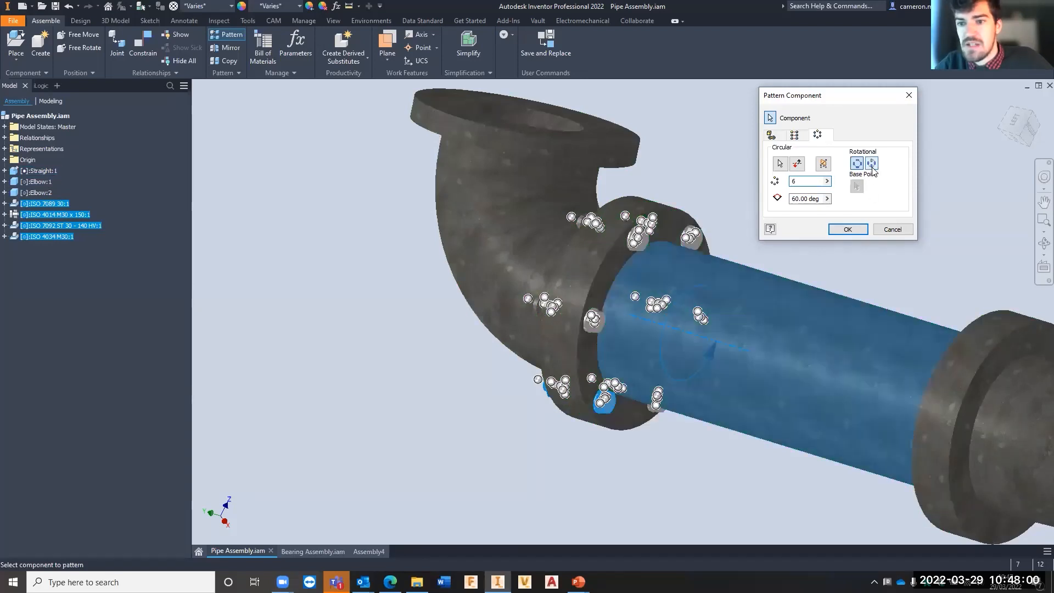
pyautogui.click(854, 230)
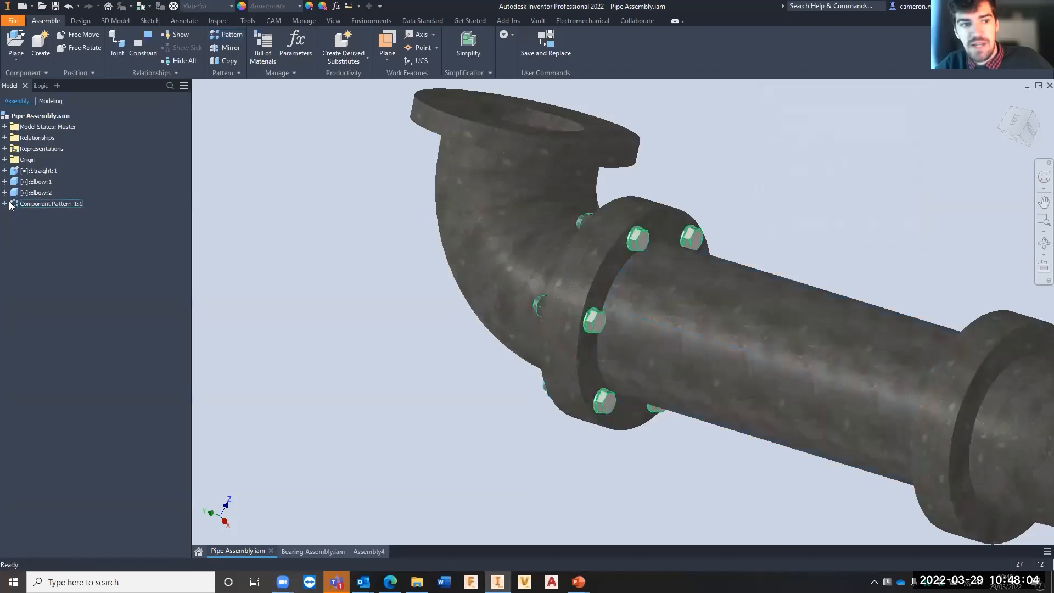
# - Examine the elements of the new component pattern and the patterned bolts and nuts on both sides of the flange
pyautogui.click(5, 204)
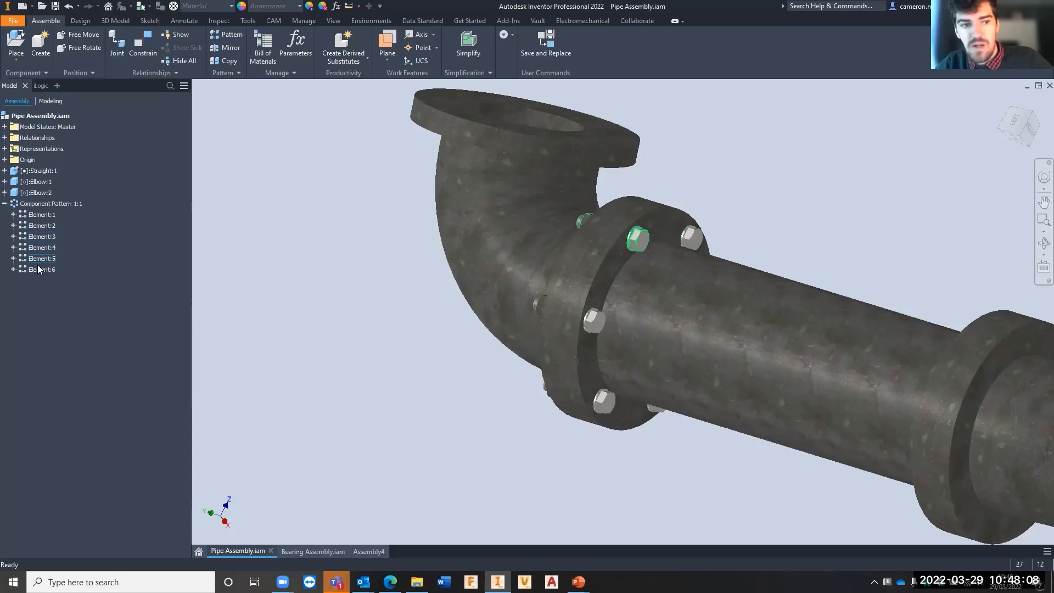
pyautogui.keyDown('shift'); pyautogui.moveTo(663, 303); pyautogui.dragTo(765, 289, button='middle'); pyautogui.keyUp('shift')
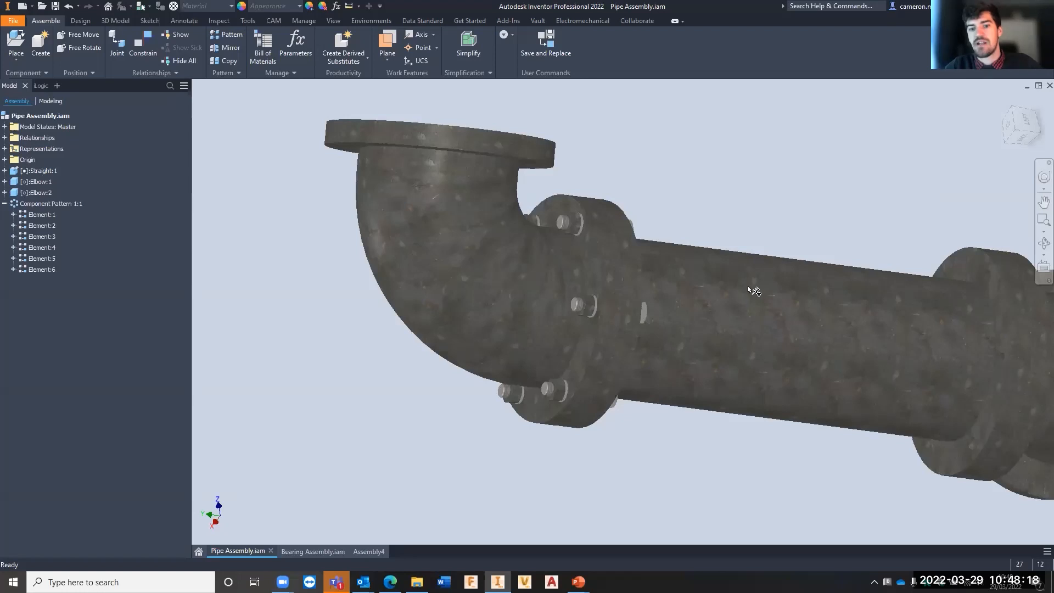
pyautogui.moveTo(694, 282); pyautogui.dragTo(586, 230)
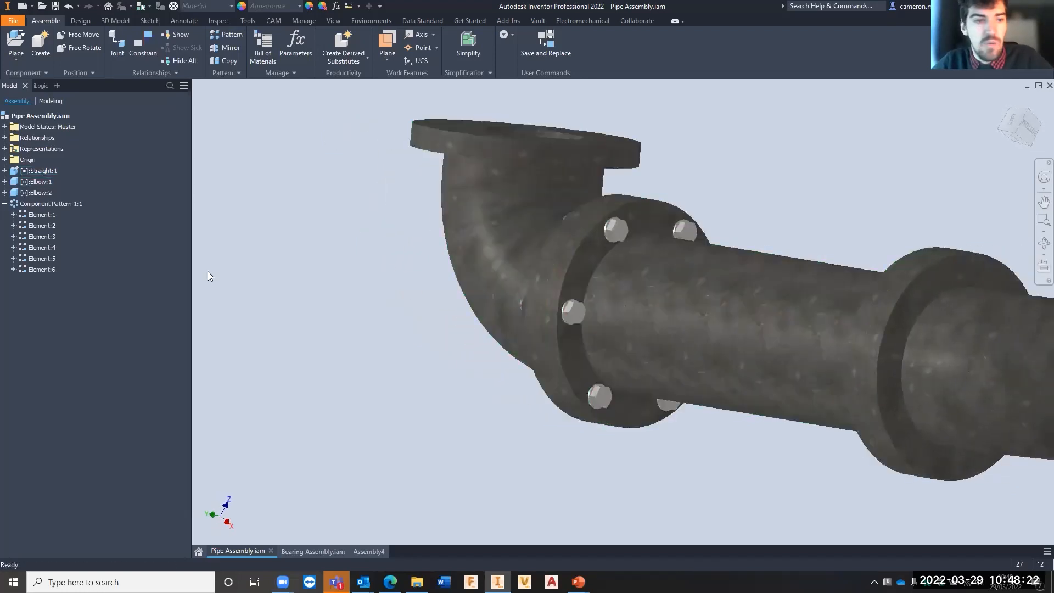
pyautogui.click(4, 204)
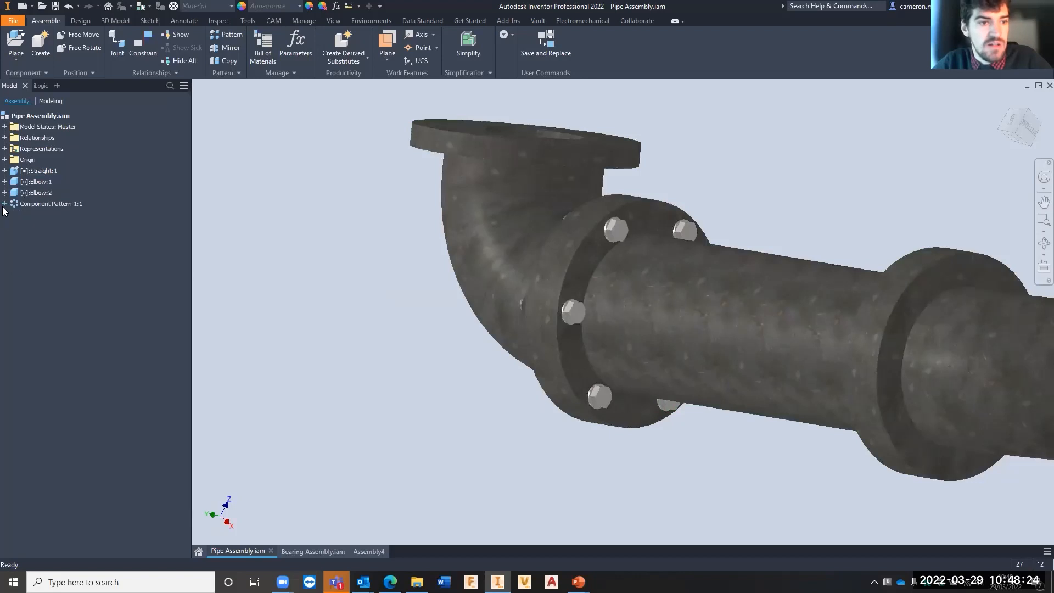
pyautogui.click(4, 204)
pyautogui.click(5, 204)
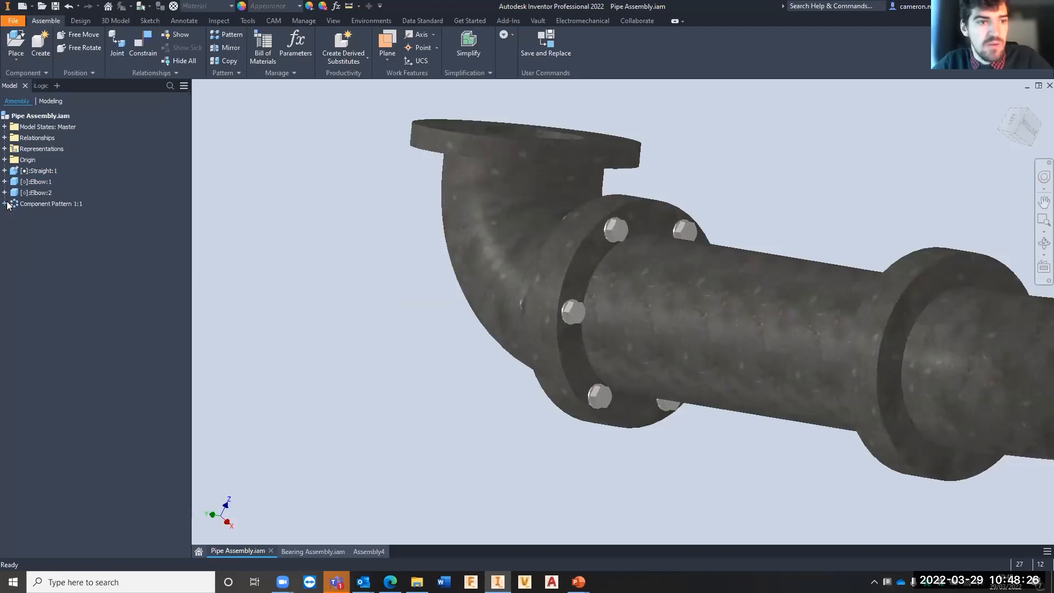
# - Start another bolted connection with the pipe-side face of the straight pipe's other flange as its start plane
pyautogui.click(83, 21)
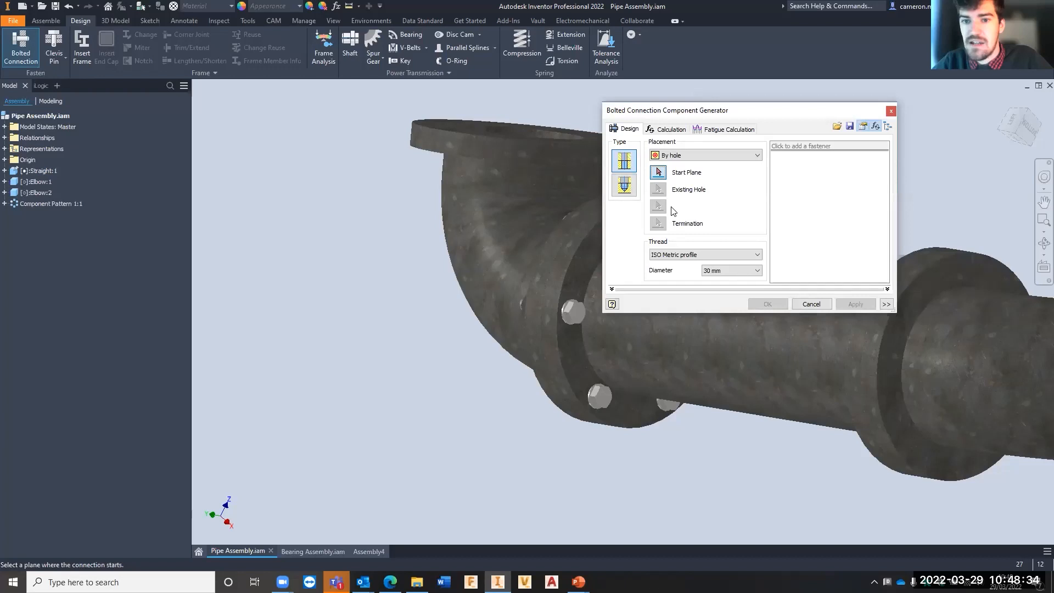
pyautogui.keyDown('shift'); pyautogui.moveTo(423, 419); pyautogui.dragTo(554, 359, button='middle'); pyautogui.keyUp('shift')
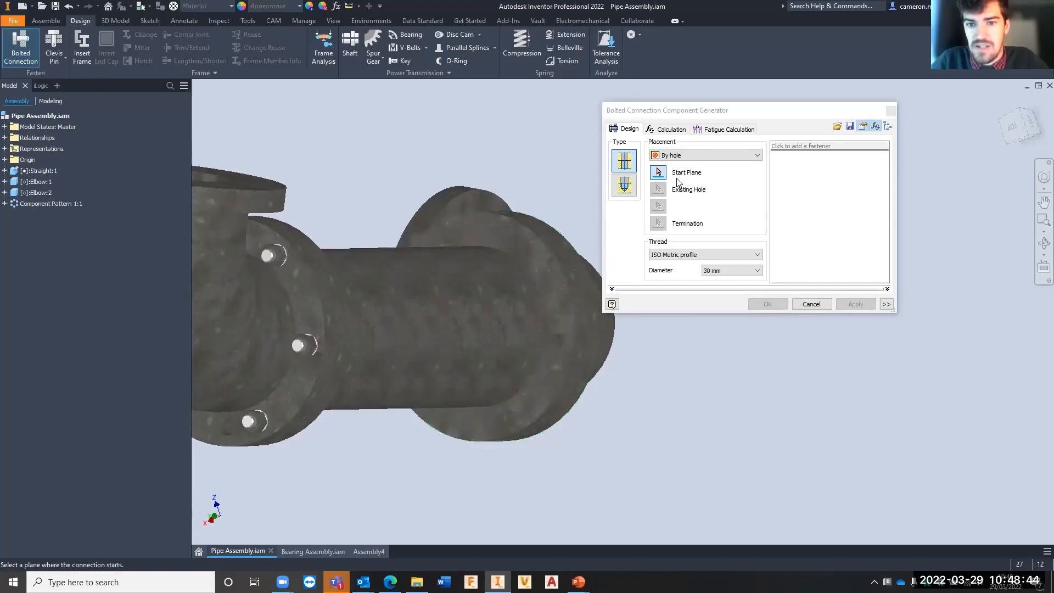
pyautogui.click(549, 276)
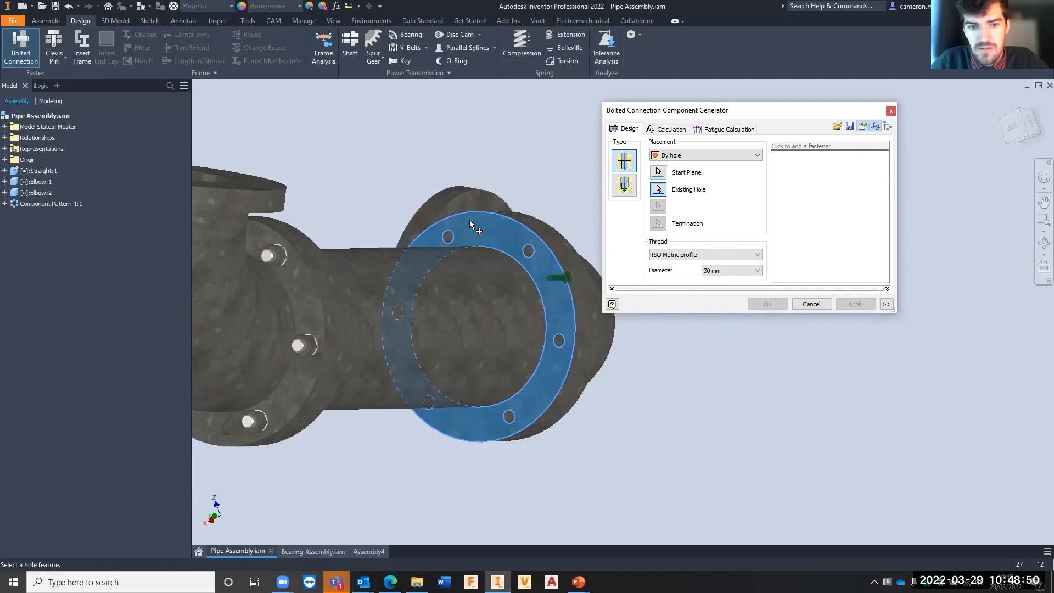
pyautogui.keyDown('shift'); pyautogui.moveTo(469, 219); pyautogui.dragTo(406, 160, button='middle'); pyautogui.keyUp('shift')
pyautogui.click(660, 190)
pyautogui.keyDown('shift'); pyautogui.moveTo(427, 111); pyautogui.dragTo(429, 183, button='middle'); pyautogui.keyUp('shift')
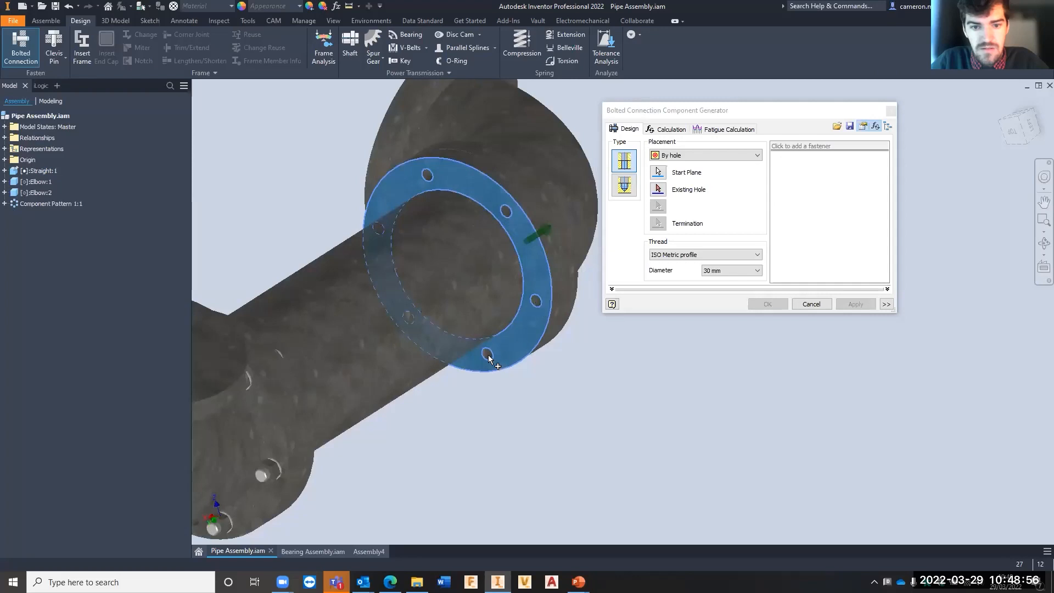
# - Place the connection concentric to one of the flange's bolt holes and terminate it on the flange's opposite face
pyautogui.click(705, 155)
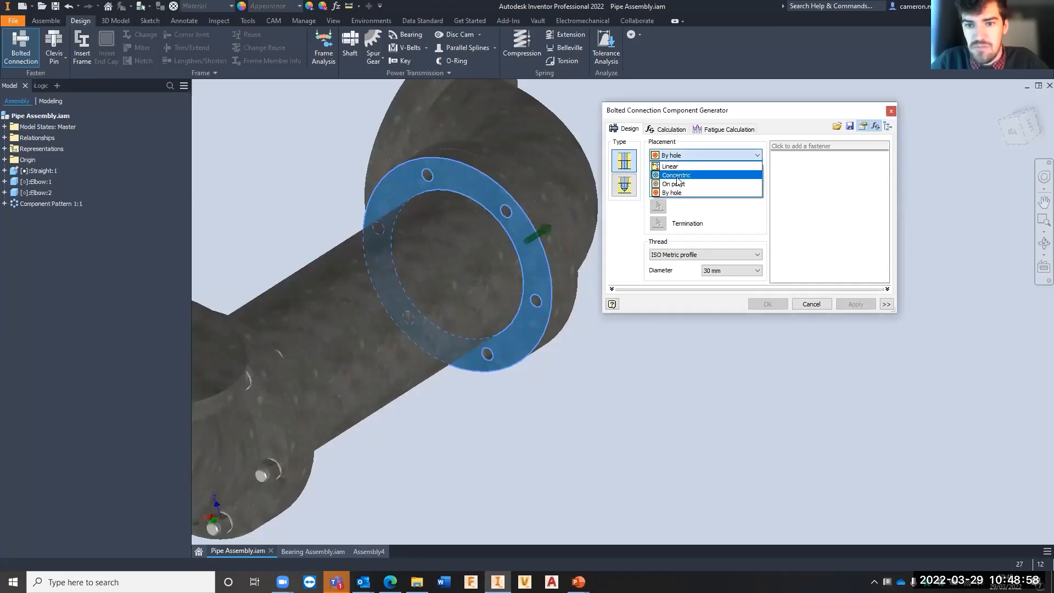
pyautogui.click(681, 174)
pyautogui.click(506, 210)
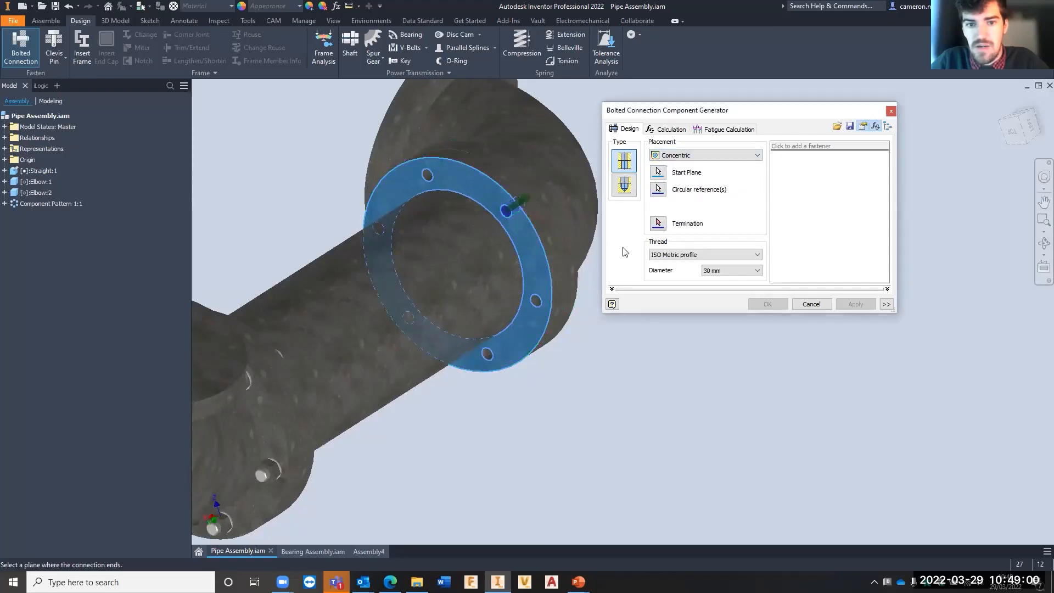
pyautogui.scroll(10, 525, 196)
pyautogui.scroll(-3, 493, 214)
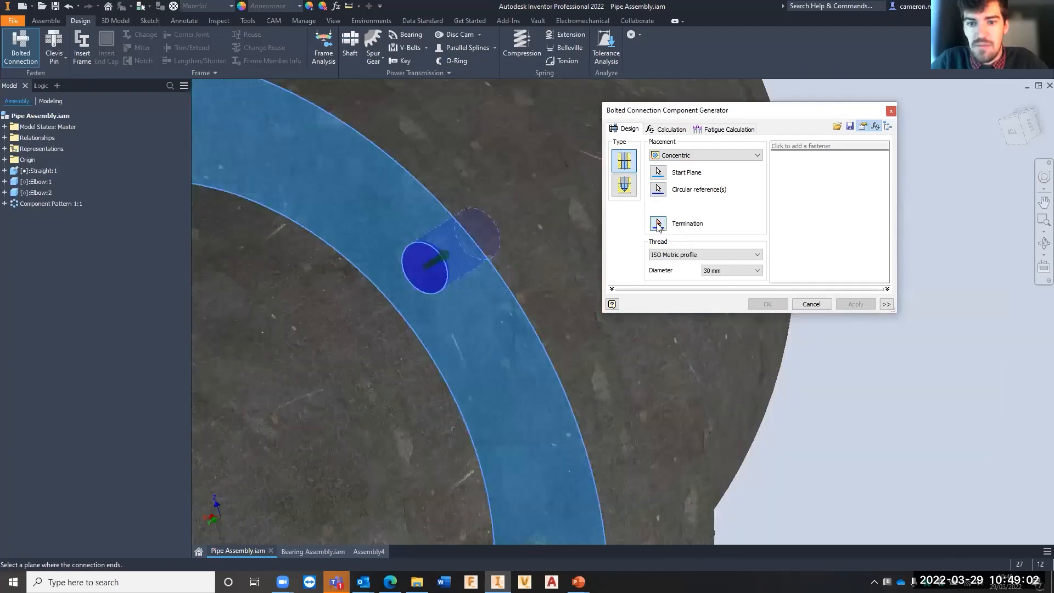
pyautogui.keyDown('shift'); pyautogui.moveTo(508, 247); pyautogui.dragTo(506, 270, button='middle'); pyautogui.keyUp('shift')
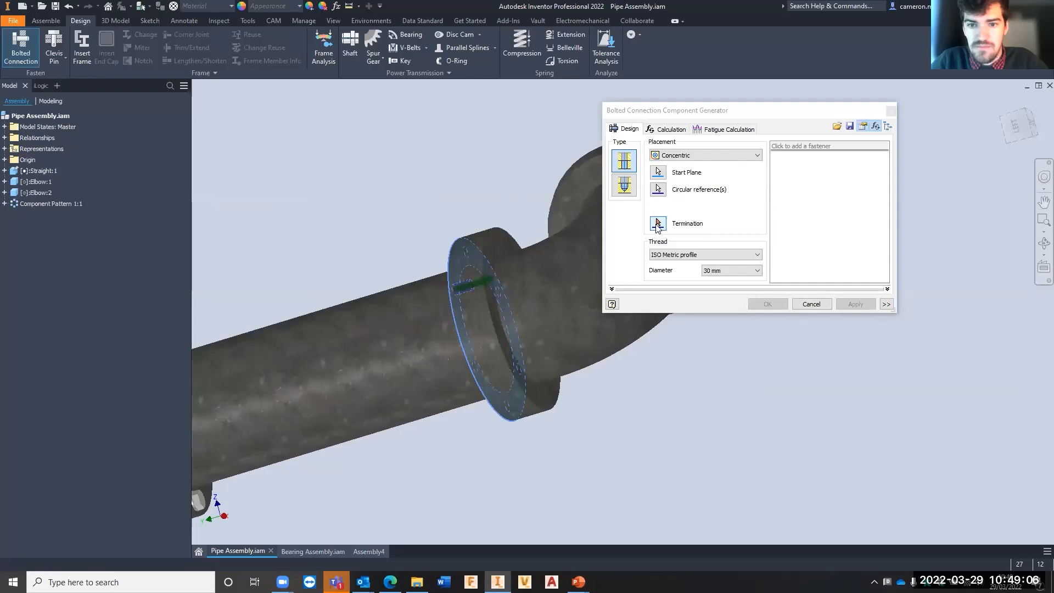
pyautogui.click(507, 249)
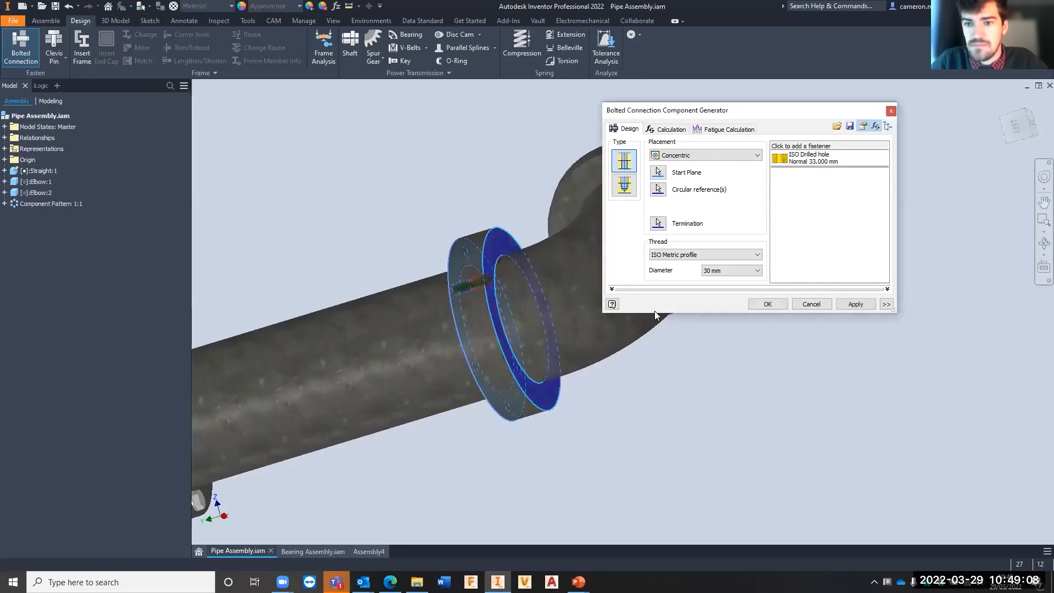
# - Add an ISO 4014 bolt ahead of the drilled hole in the fastener stack
pyautogui.keyDown('shift'); pyautogui.moveTo(442, 369); pyautogui.dragTo(475, 366, button='middle'); pyautogui.keyUp('shift')
pyautogui.click(781, 154)
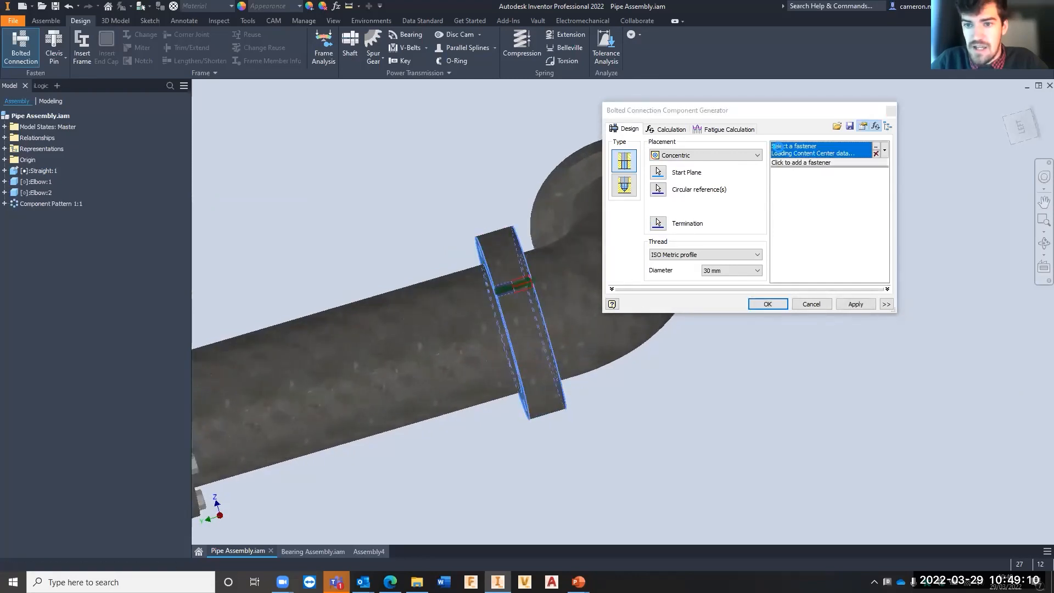
pyautogui.click(817, 146)
pyautogui.click(679, 181)
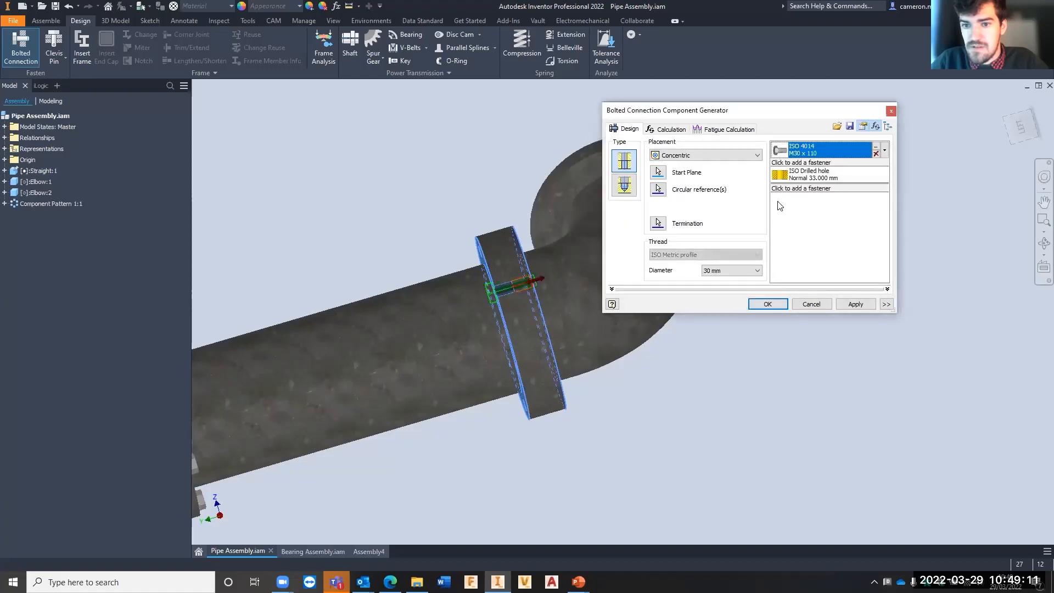
# - Add an ISO 7090 washer on each side of the drilled hole and finish the stack with an ISO 4032 nut
pyautogui.click(833, 163)
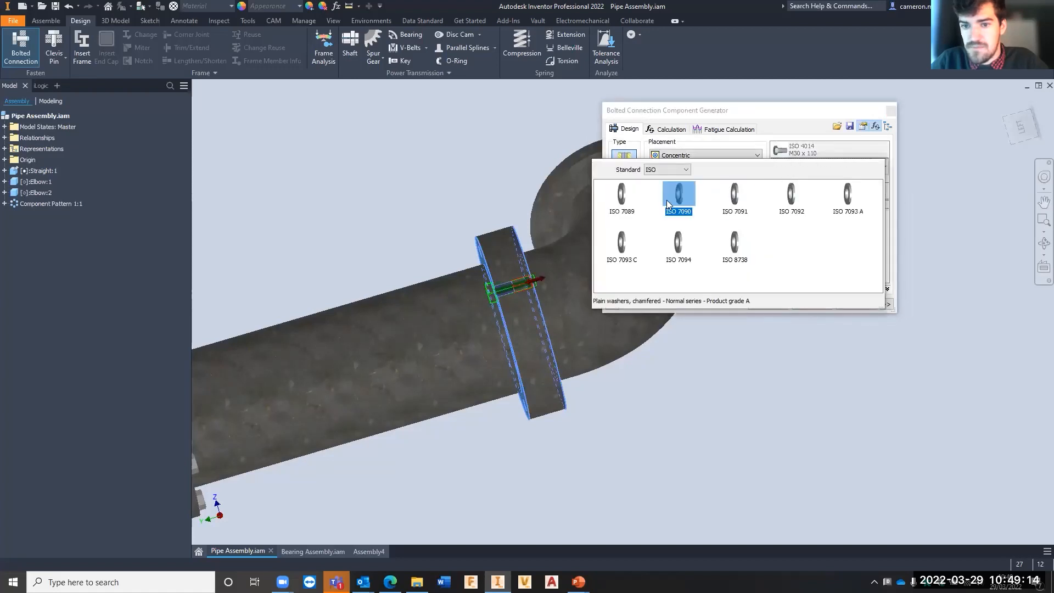
pyautogui.click(667, 201)
pyautogui.click(818, 206)
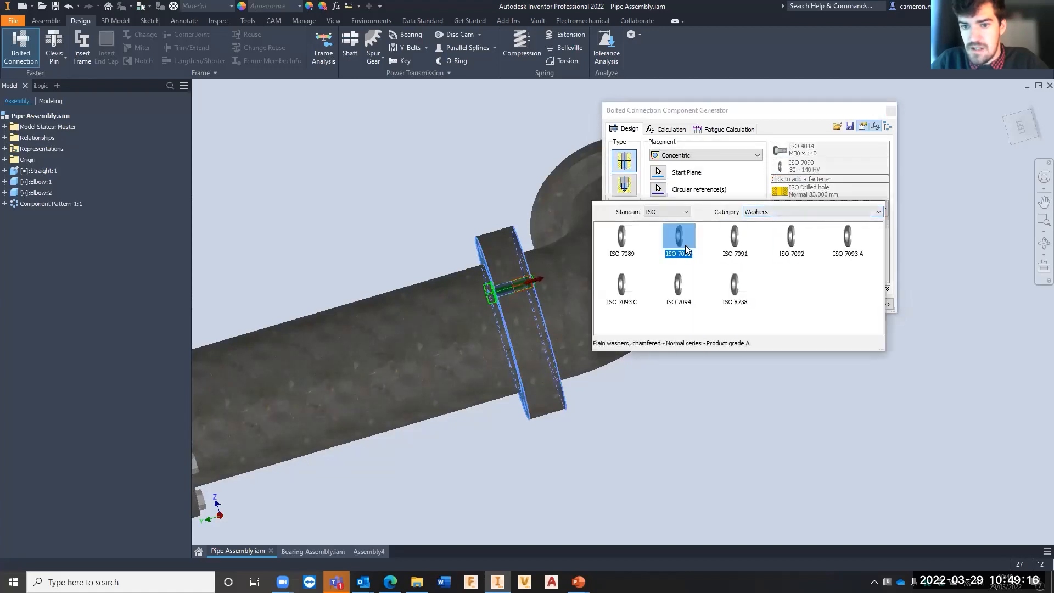
pyautogui.click(685, 245)
pyautogui.click(783, 222)
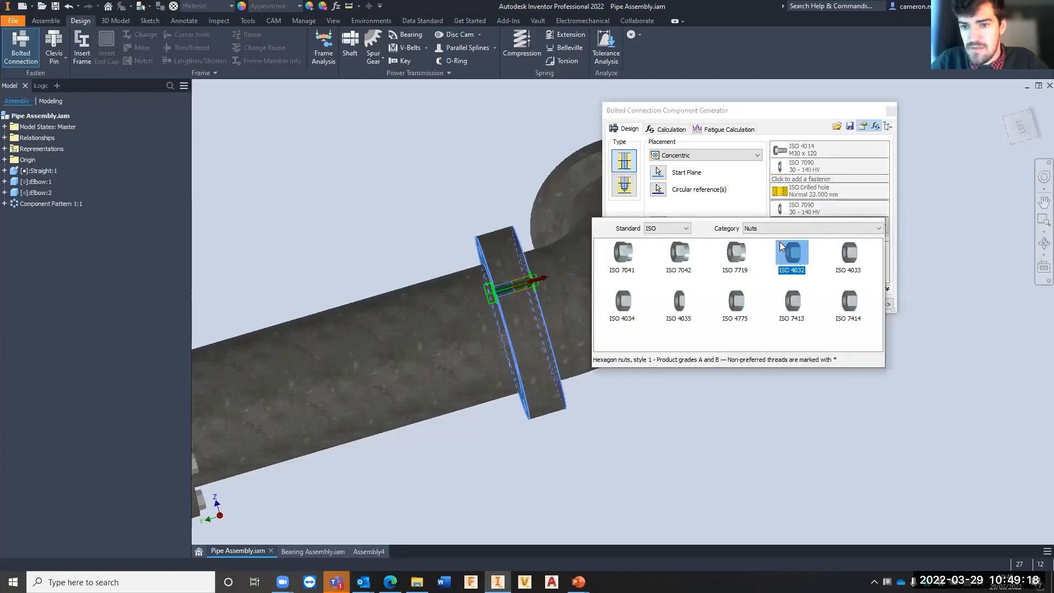
pyautogui.click(802, 258)
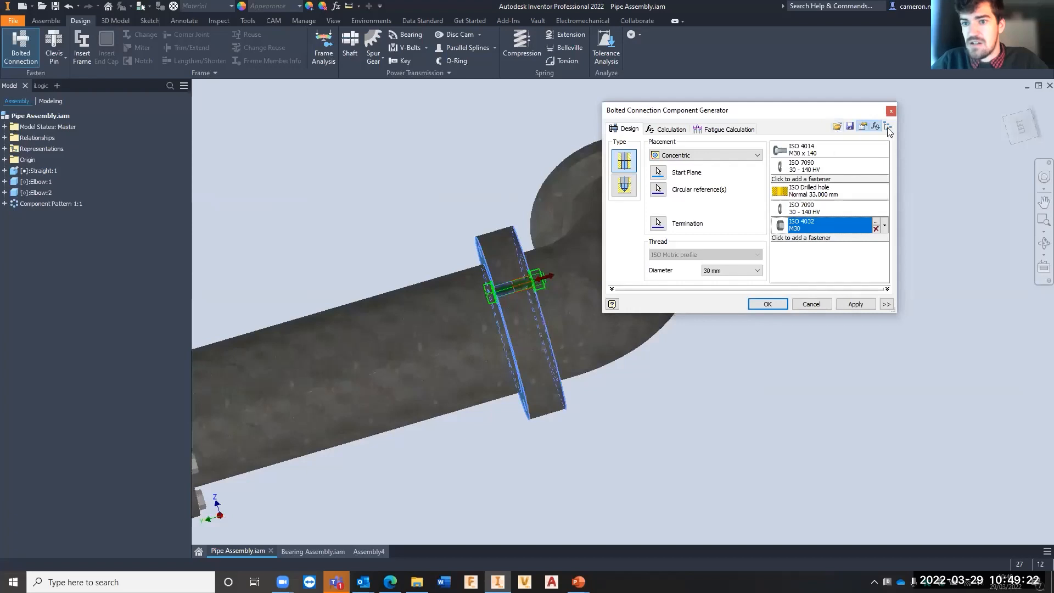
# - Export the fastener stack as a template named Standard Bolted Connection in the Bolted Connection folder, and leave the generator without creating the connection
pyautogui.click(850, 127)
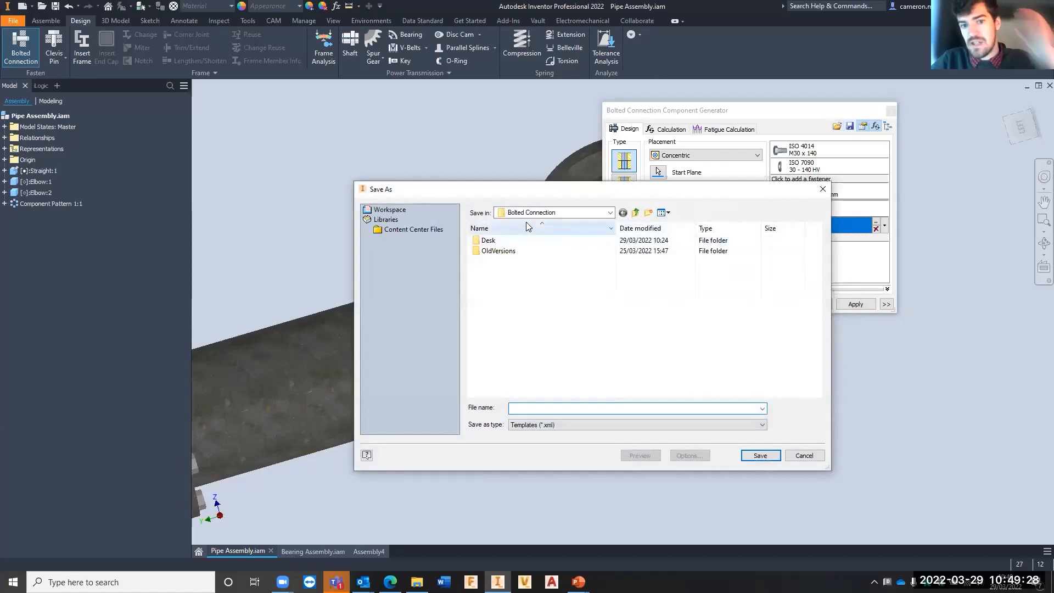
pyautogui.click(564, 214)
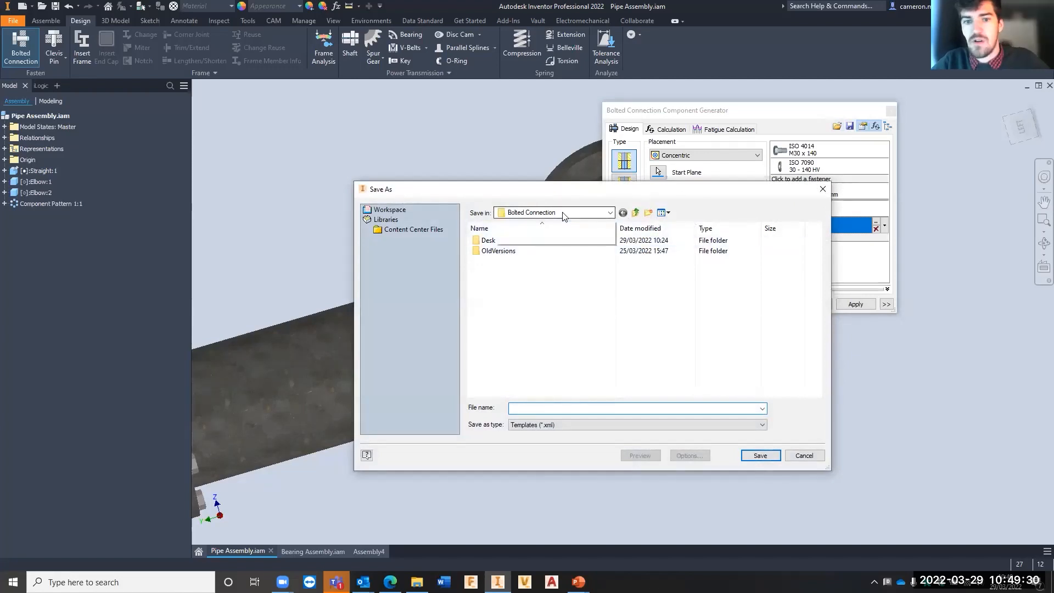
pyautogui.click(560, 373)
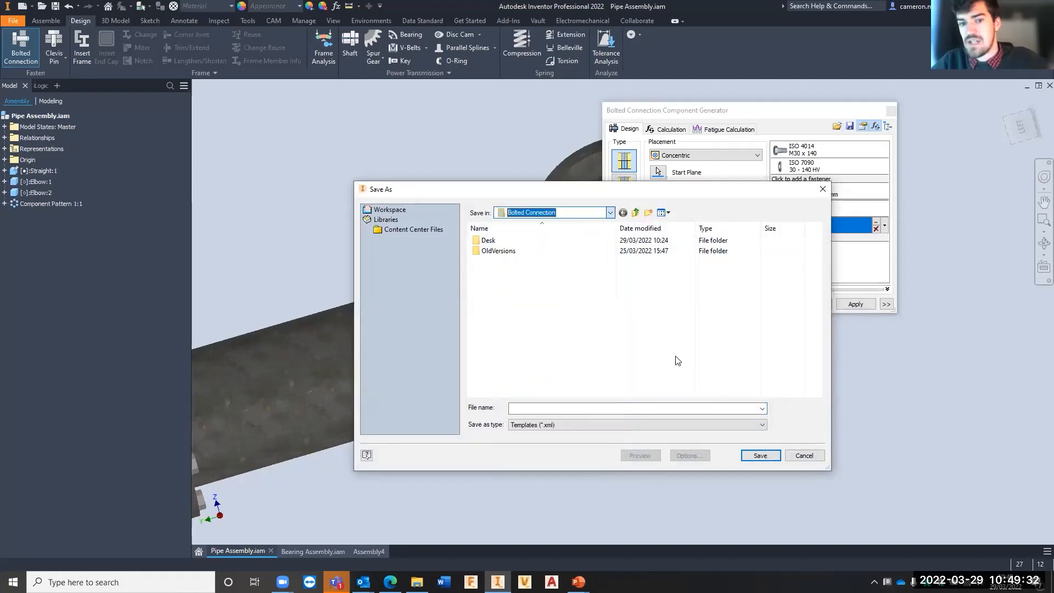
pyautogui.click(524, 407)
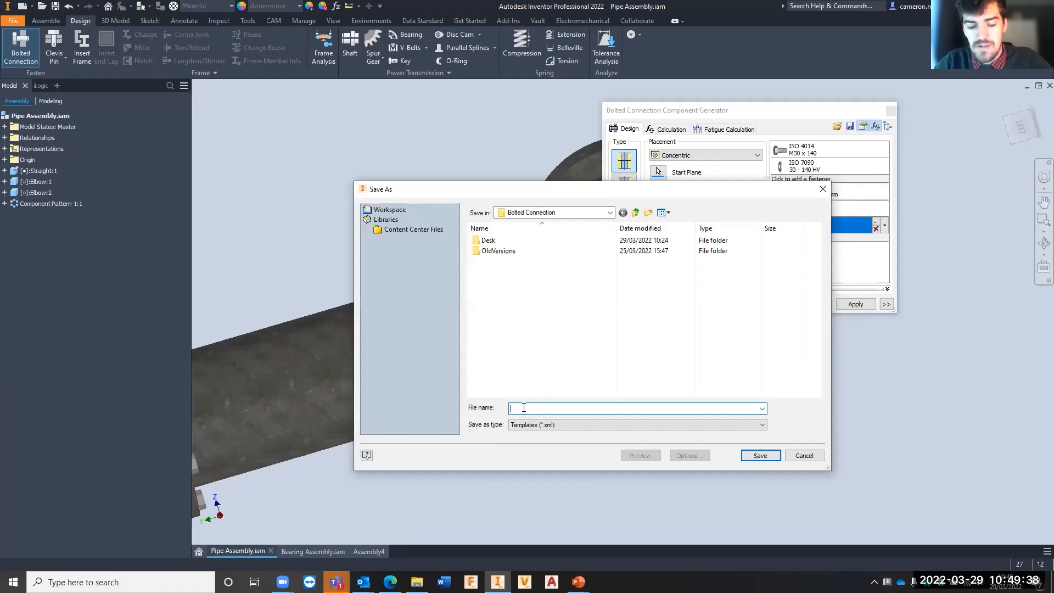
pyautogui.write('Standard Bol')
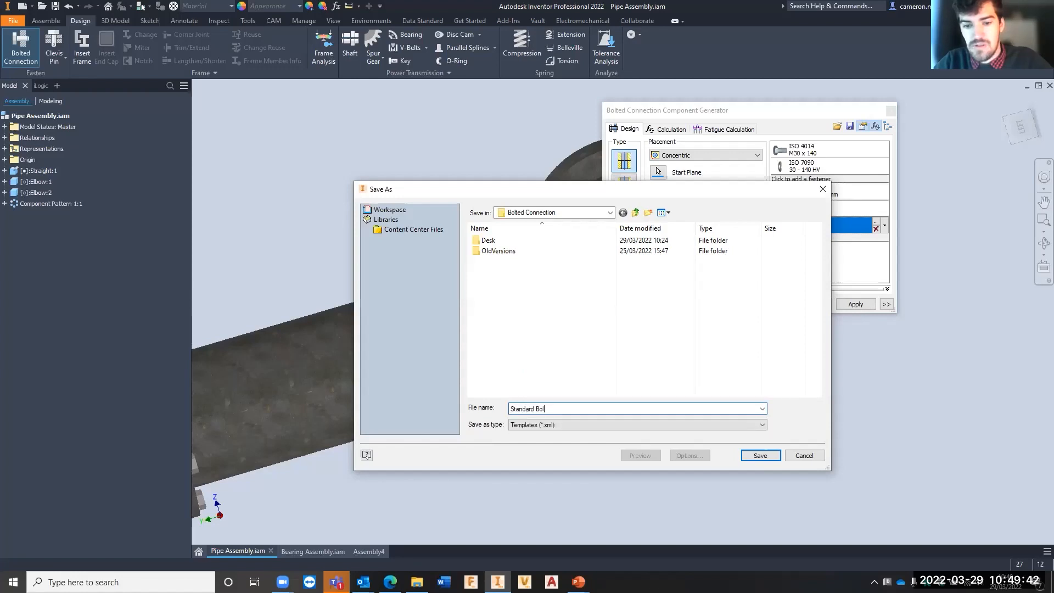
pyautogui.write('ted Connection')
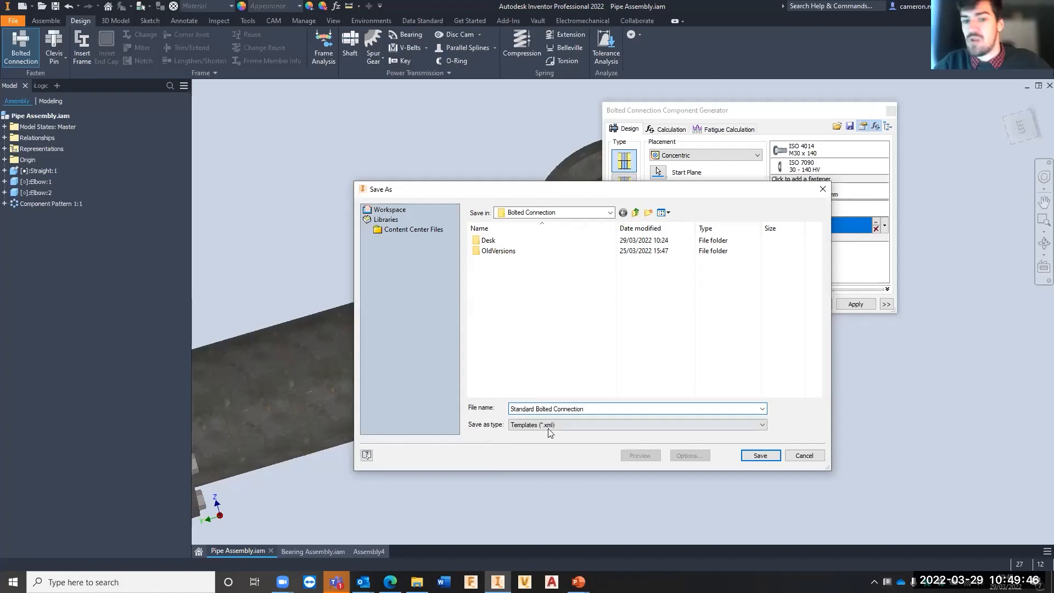
pyautogui.click(753, 456)
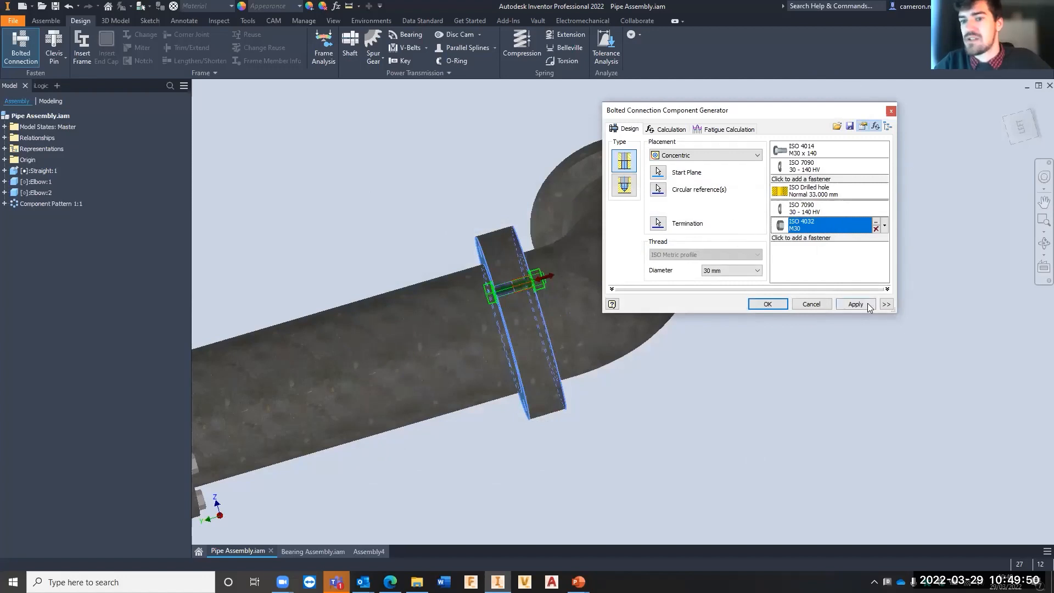
pyautogui.click(801, 304)
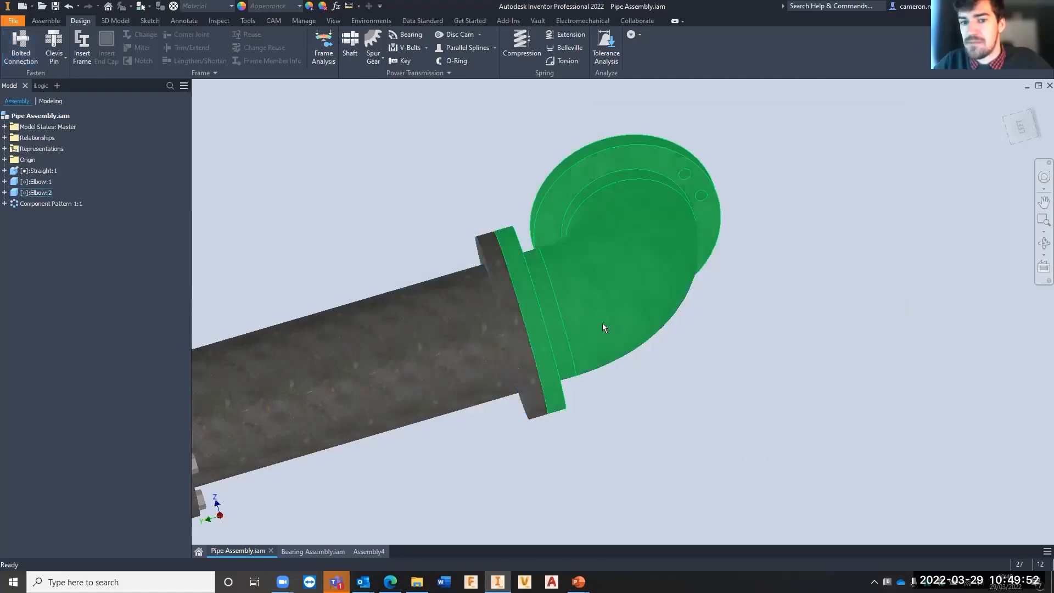
# - Start a by-hole bolted connection on the second elbow's open flange, using its elbow-side face as start plane and the lower of its two holes
pyautogui.keyDown('shift'); pyautogui.moveTo(602, 323); pyautogui.dragTo(587, 301, button='middle'); pyautogui.keyUp('shift')
pyautogui.moveTo(516, 301); pyautogui.dragTo(590, 275, button='middle')
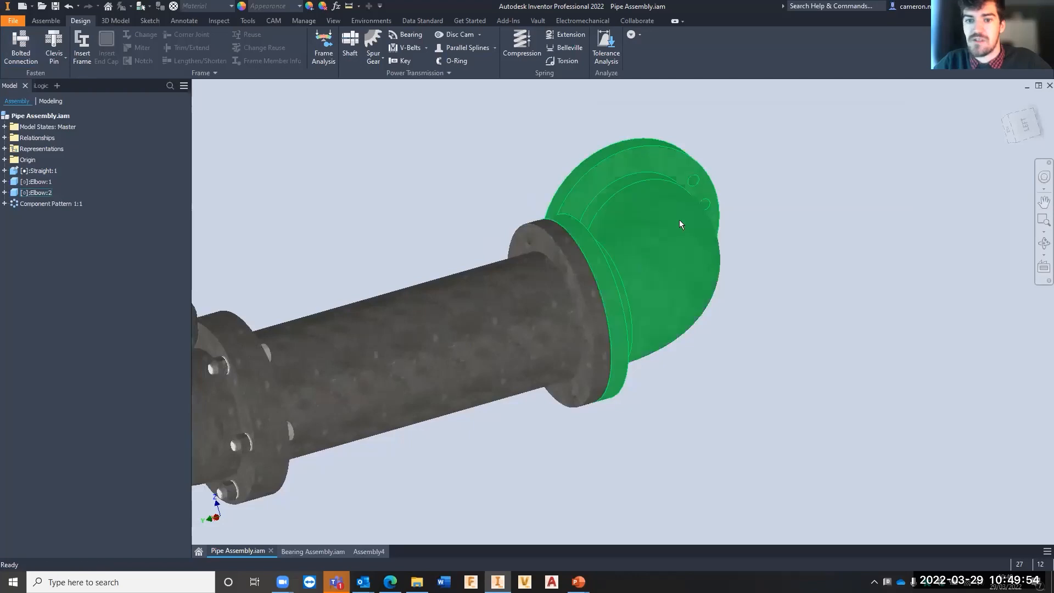
pyautogui.moveTo(678, 211); pyautogui.dragTo(568, 192, button='middle')
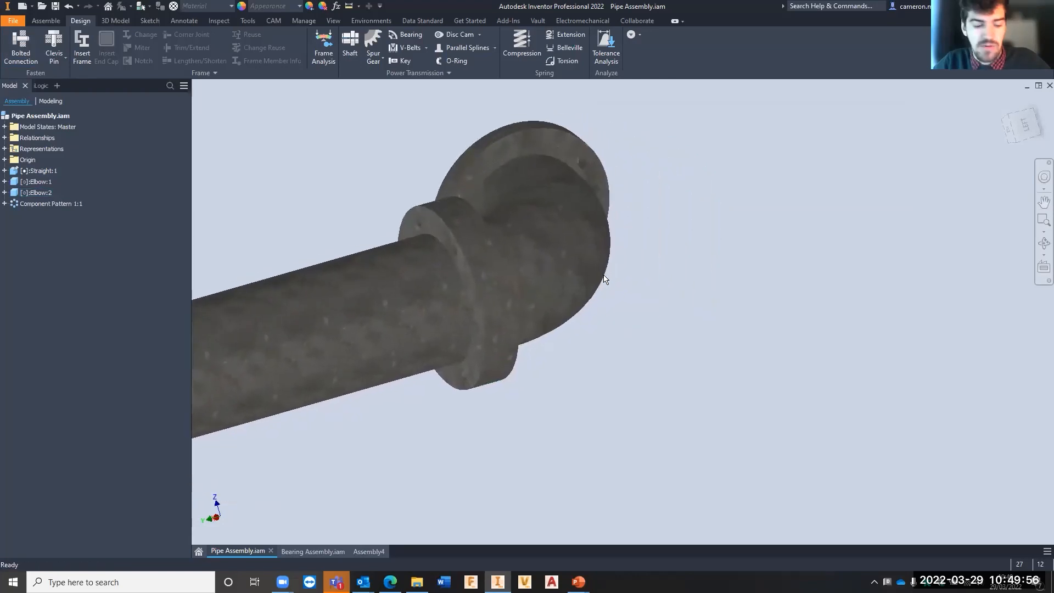
pyautogui.keyDown('shift'); pyautogui.moveTo(603, 279); pyautogui.dragTo(705, 213, button='middle'); pyautogui.keyUp('shift')
pyautogui.scroll(4, 695, 209)
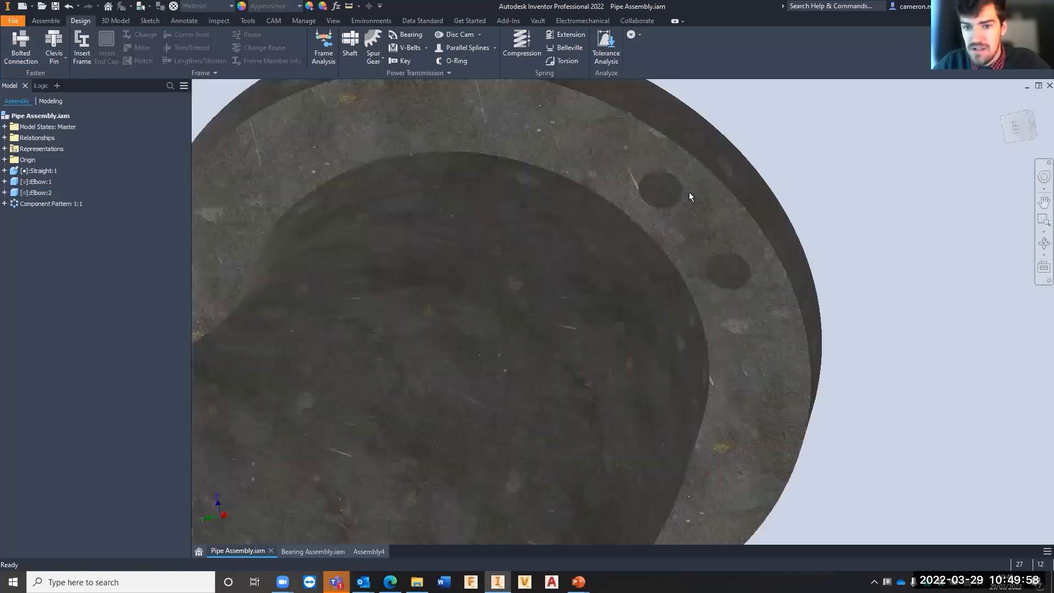
pyautogui.scroll(-5, 690, 216)
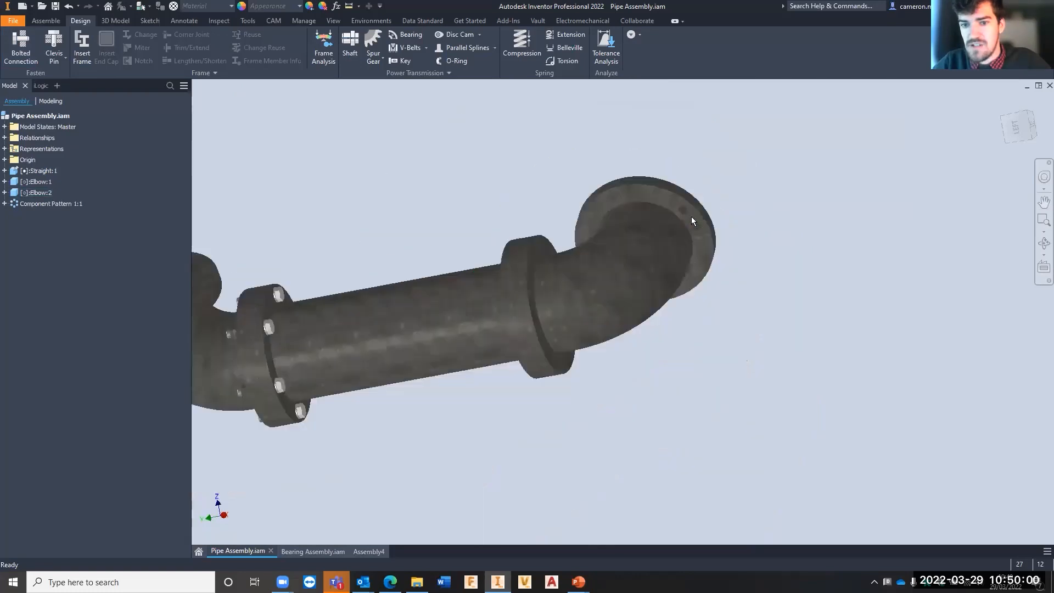
pyautogui.scroll(3, 690, 216)
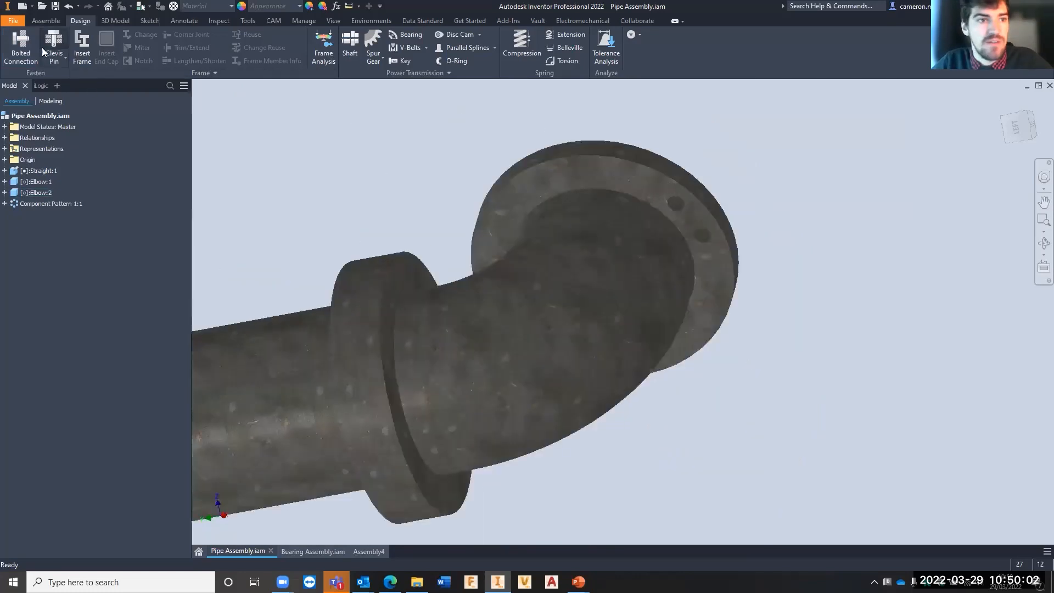
pyautogui.click(27, 45)
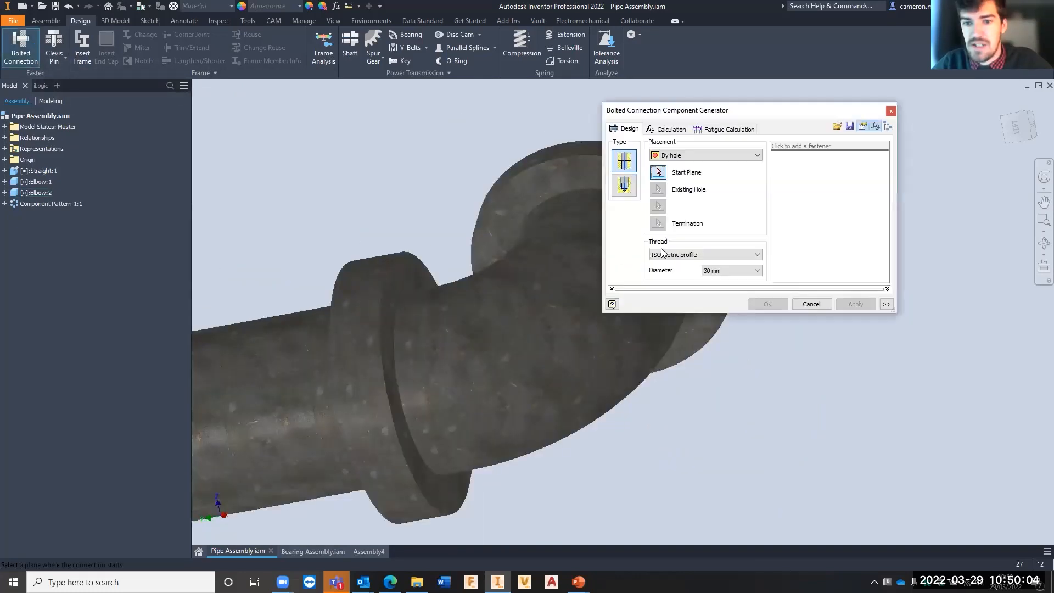
pyautogui.moveTo(446, 260); pyautogui.dragTo(279, 265, button='middle')
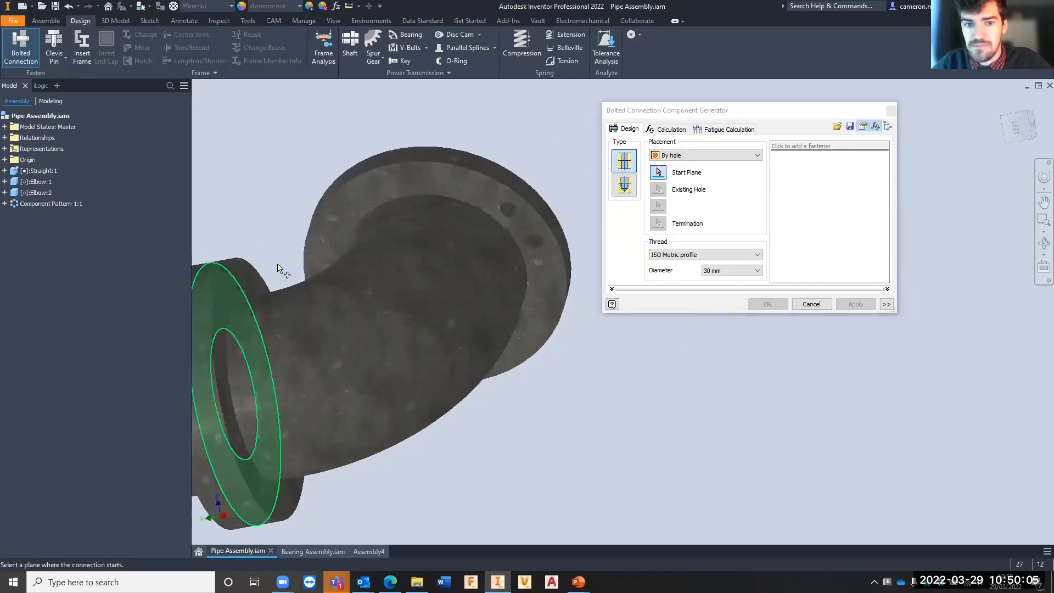
pyautogui.click(541, 262)
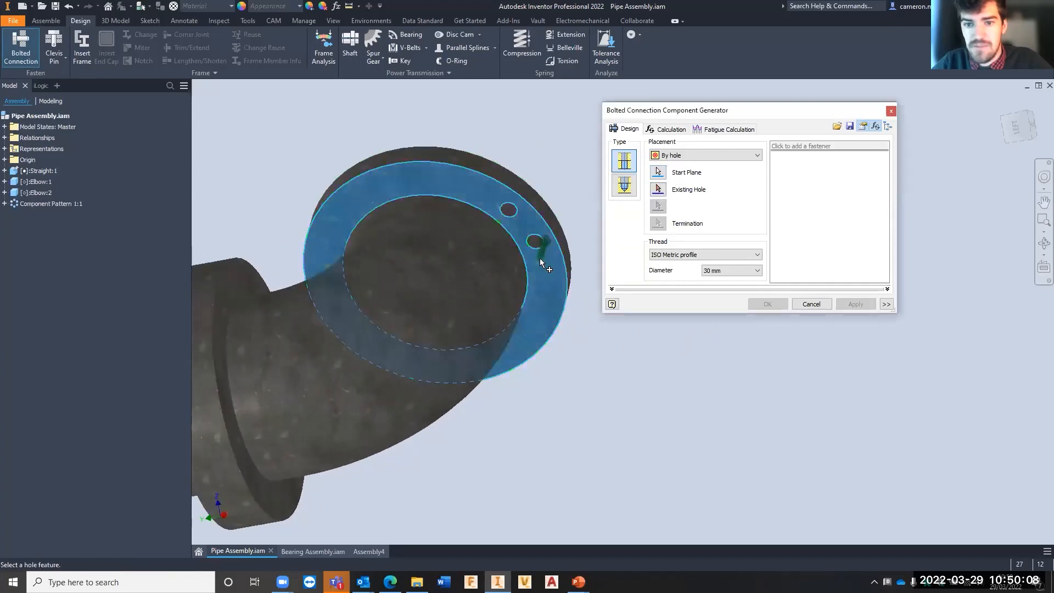
pyautogui.click(536, 244)
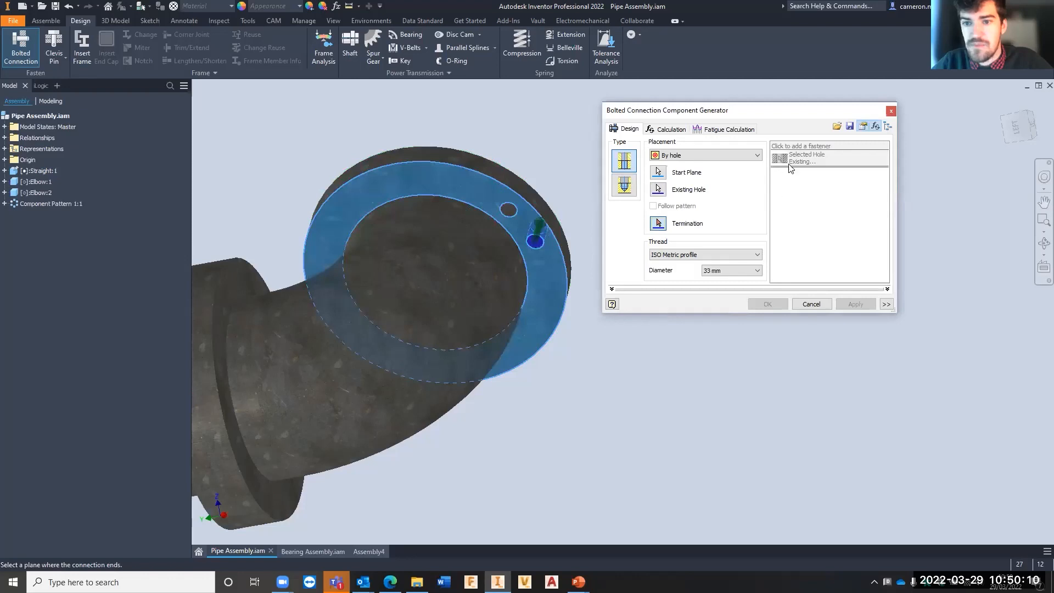
# - Import the Standard Bolted Connection.xml template from Design Accelorator's Bolted Connection folder into the connection, and close the generator without applying it
pyautogui.click(837, 127)
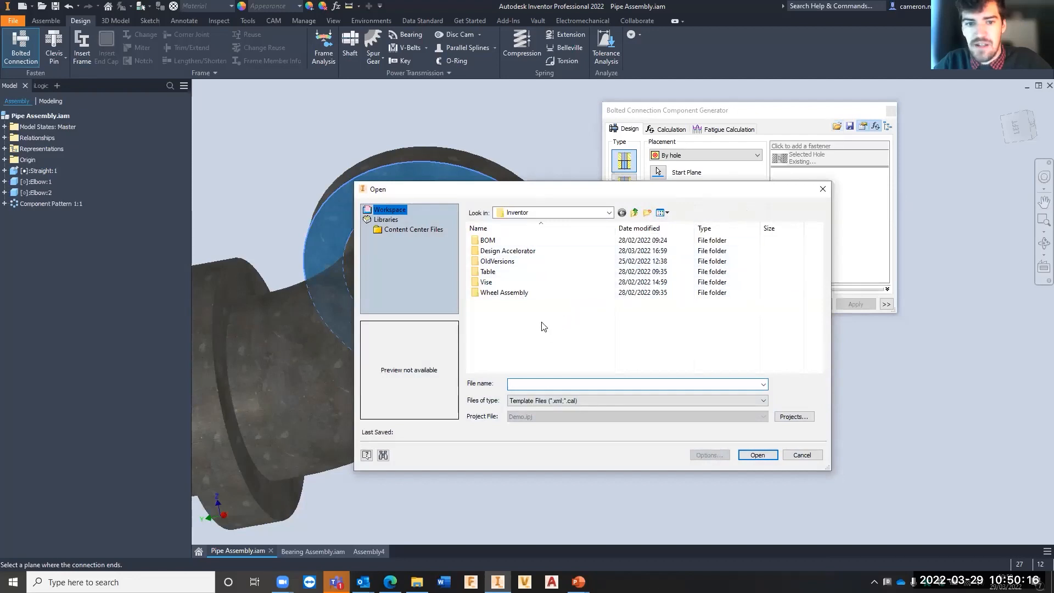
pyautogui.doubleClick(495, 252)
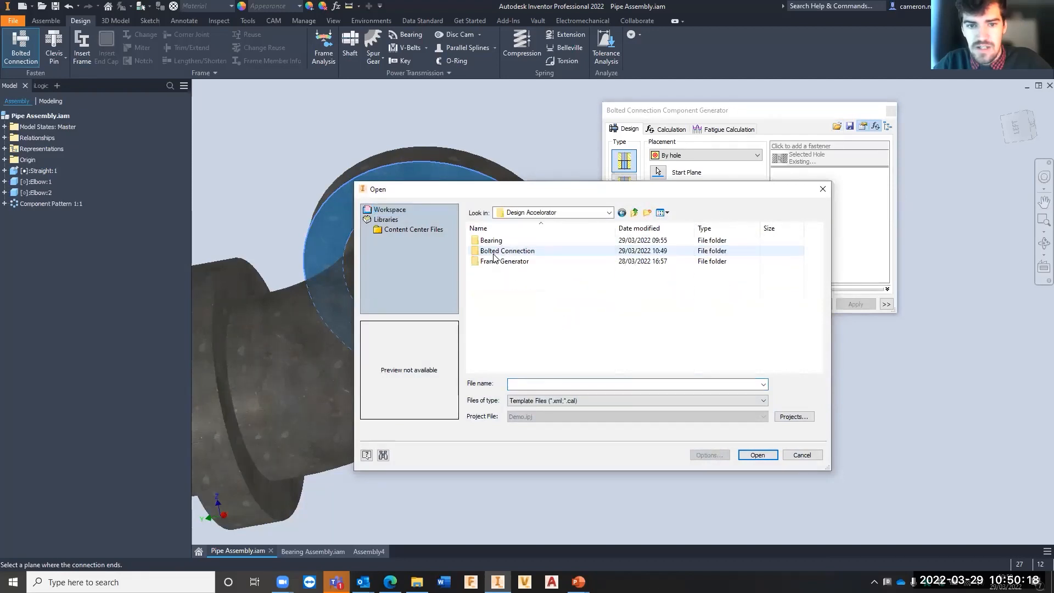
pyautogui.doubleClick(496, 251)
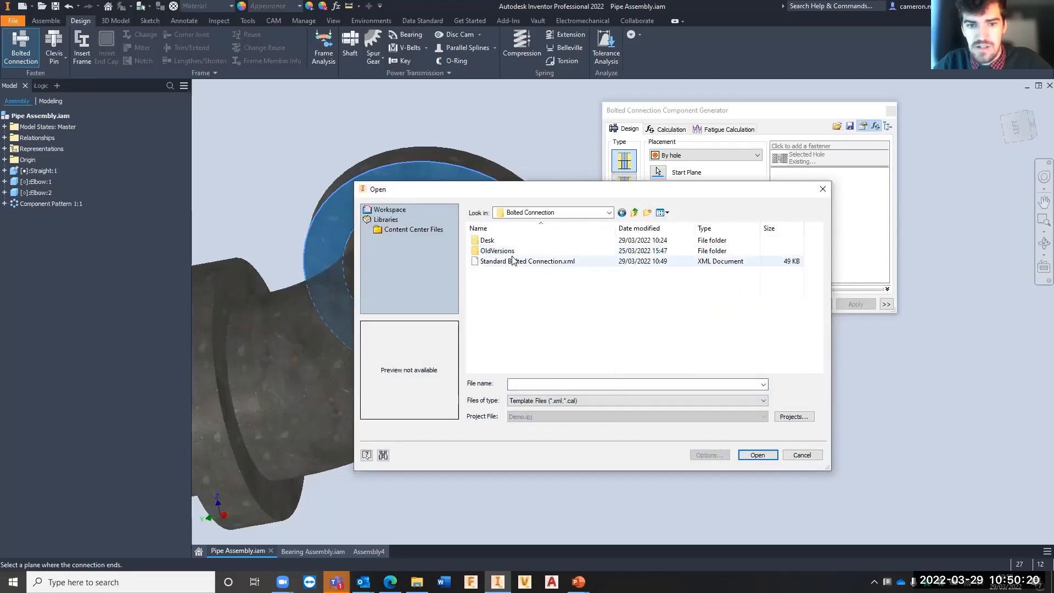
pyautogui.click(512, 261)
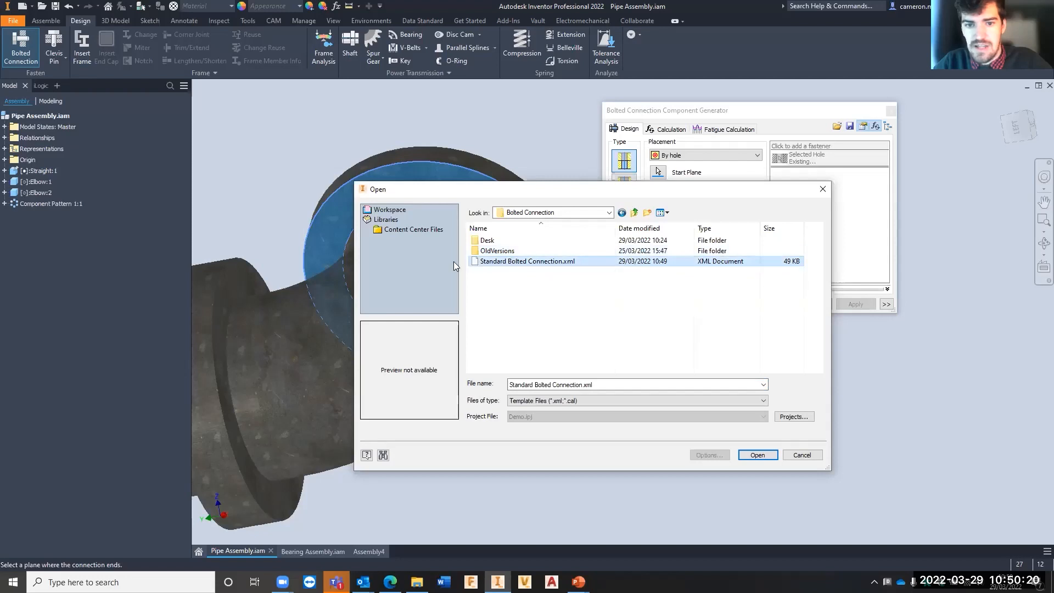
pyautogui.click(757, 455)
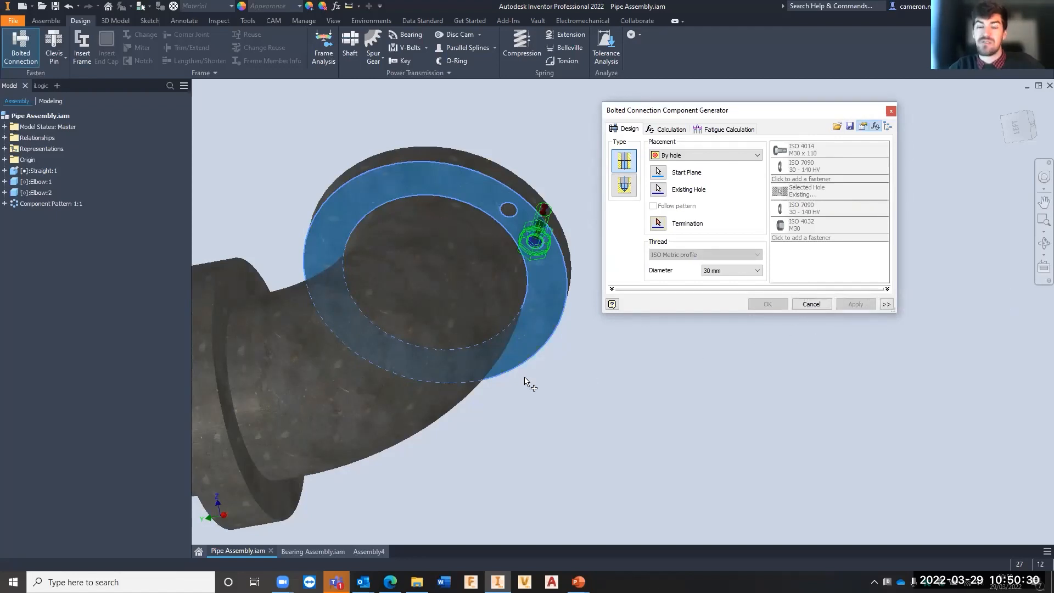
pyautogui.scroll(-6, 478, 365)
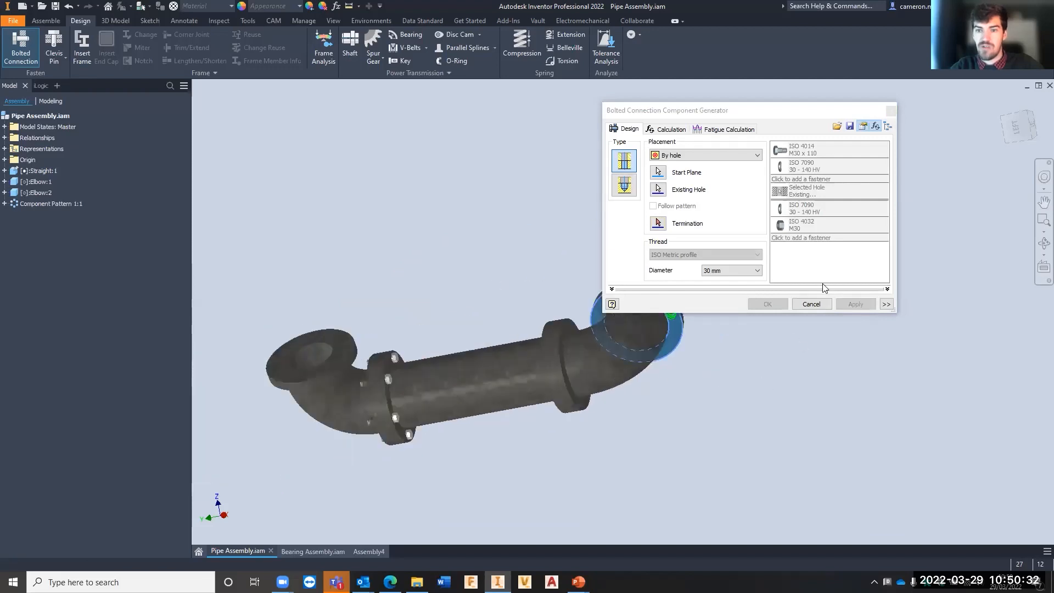
pyautogui.click(890, 111)
pyautogui.scroll(5, 400, 318)
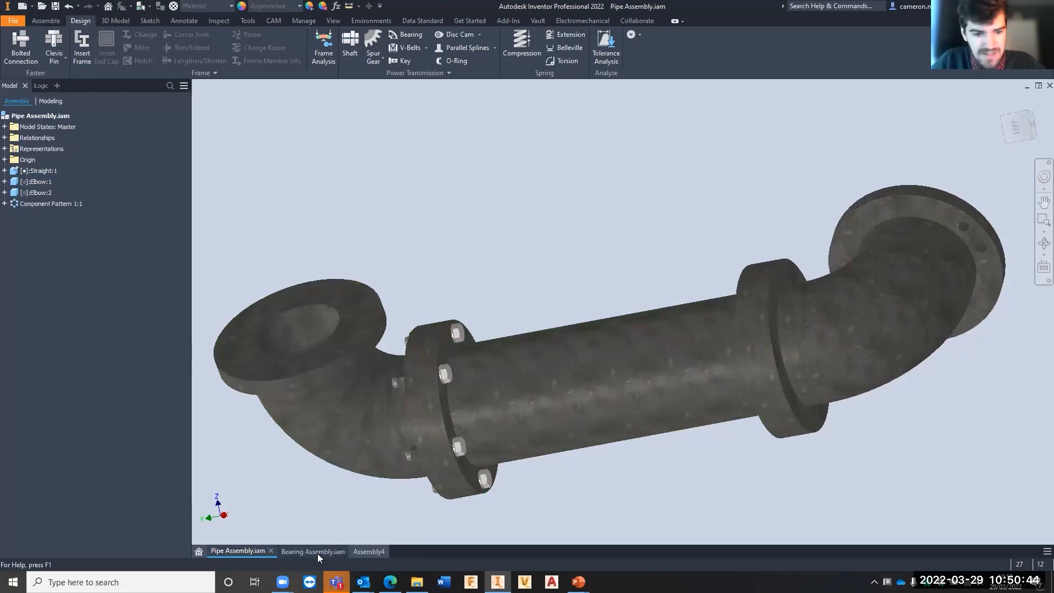
# - Switch to Bearing Assembly.iam and examine the drive and driven gears and how their shafts pass through the encasement's openings
pyautogui.moveTo(319, 552)
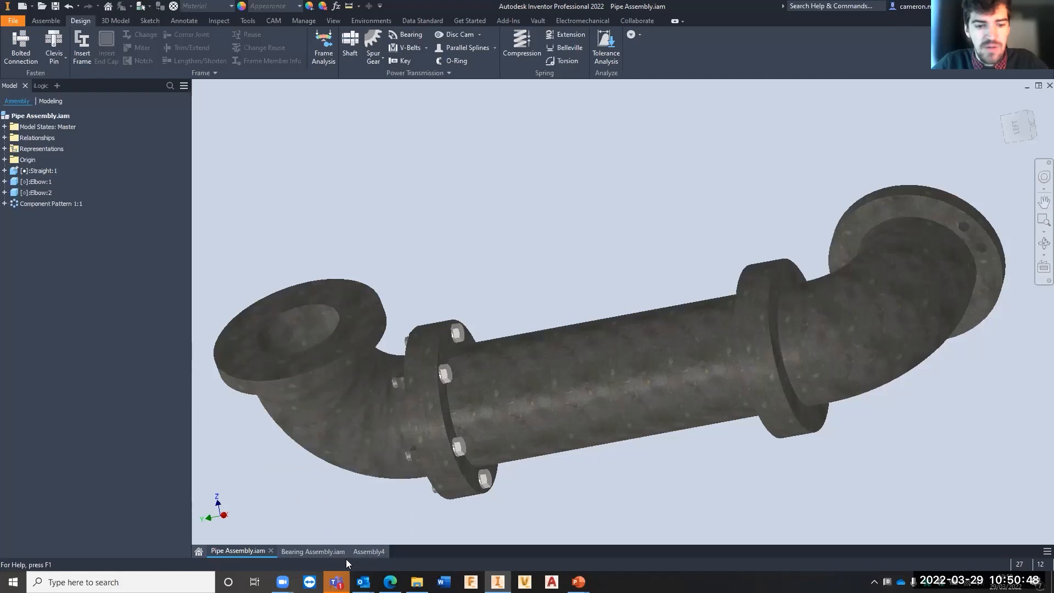
pyautogui.click(307, 550)
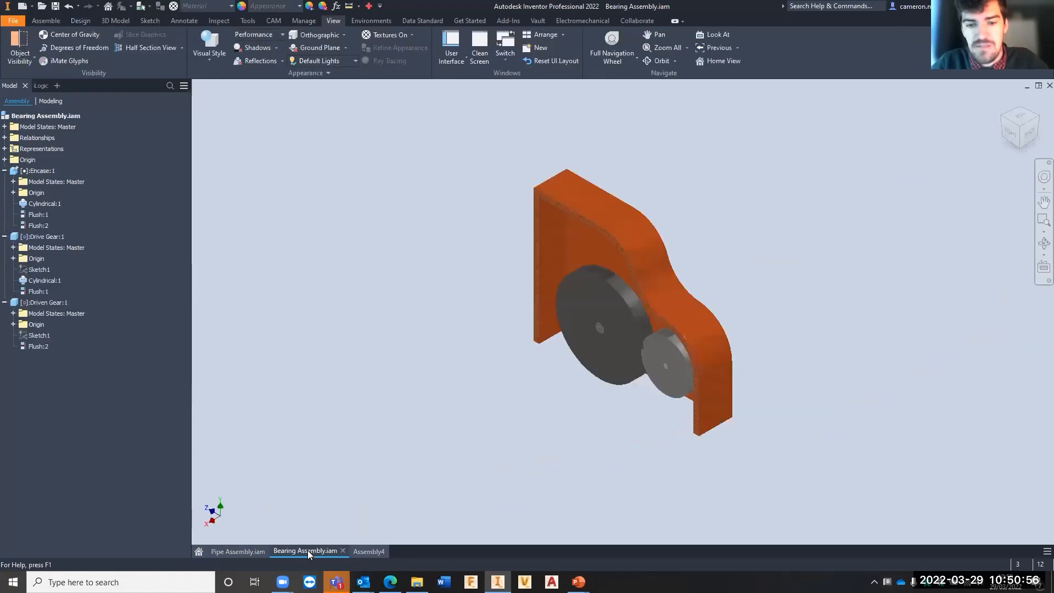
pyautogui.scroll(4, 671, 350)
pyautogui.keyDown('shift'); pyautogui.moveTo(468, 383); pyautogui.dragTo(536, 341, button='middle'); pyautogui.keyUp('shift')
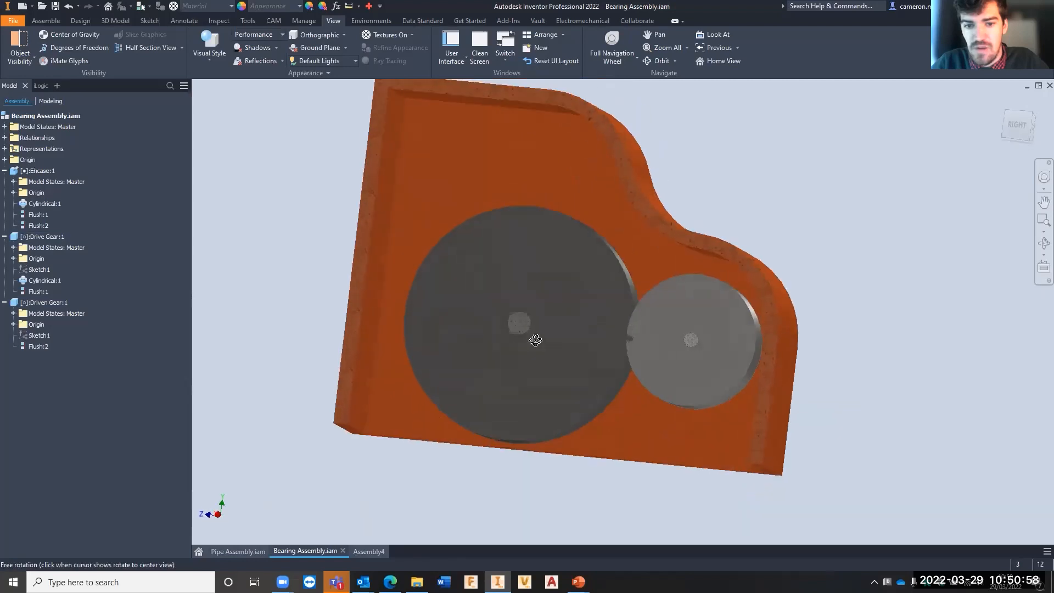
pyautogui.moveTo(535, 340); pyautogui.dragTo(459, 275)
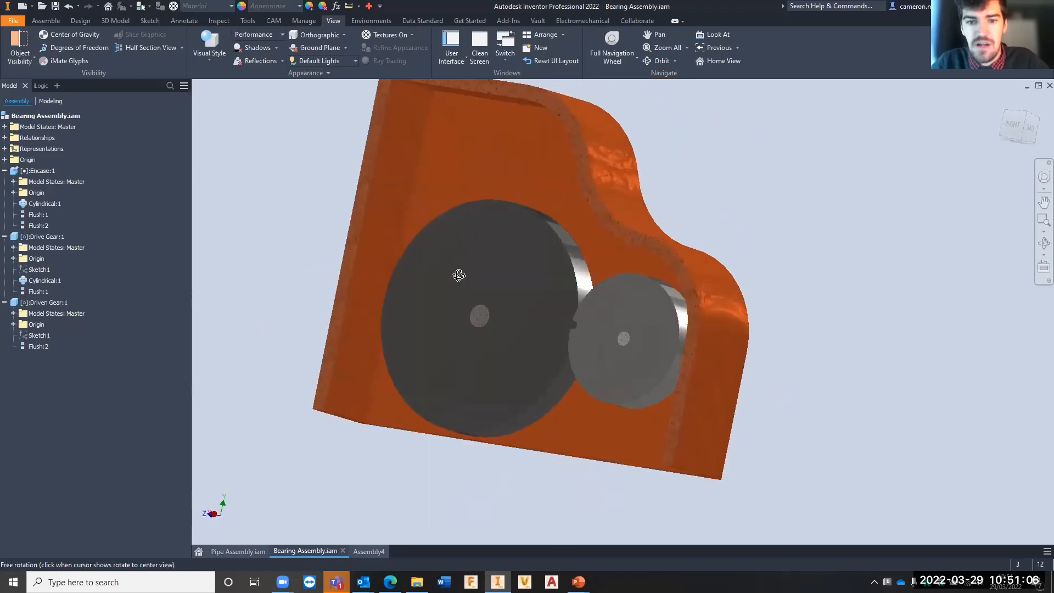
pyautogui.moveTo(592, 320); pyautogui.dragTo(422, 319)
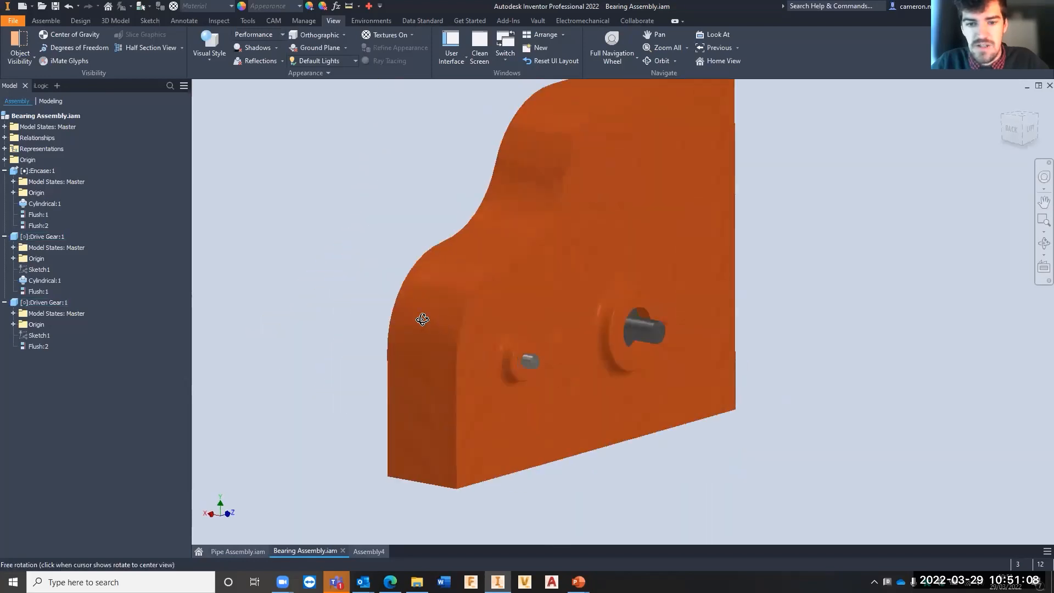
pyautogui.keyDown('shift'); pyautogui.moveTo(422, 319); pyautogui.dragTo(393, 322, button='middle'); pyautogui.keyUp('shift')
pyautogui.scroll(3, 562, 341)
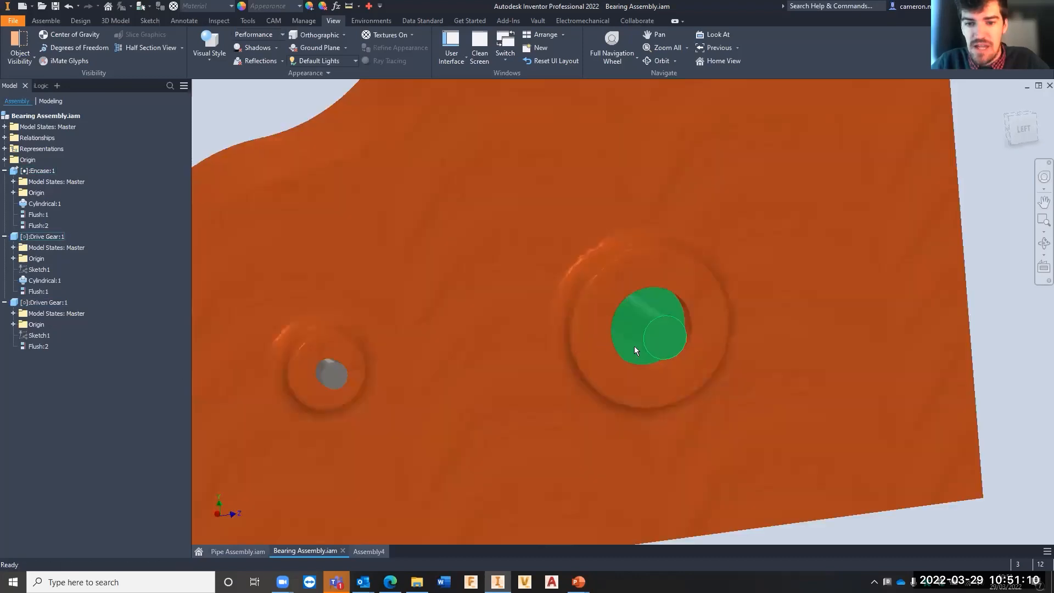
pyautogui.scroll(-6, 636, 351)
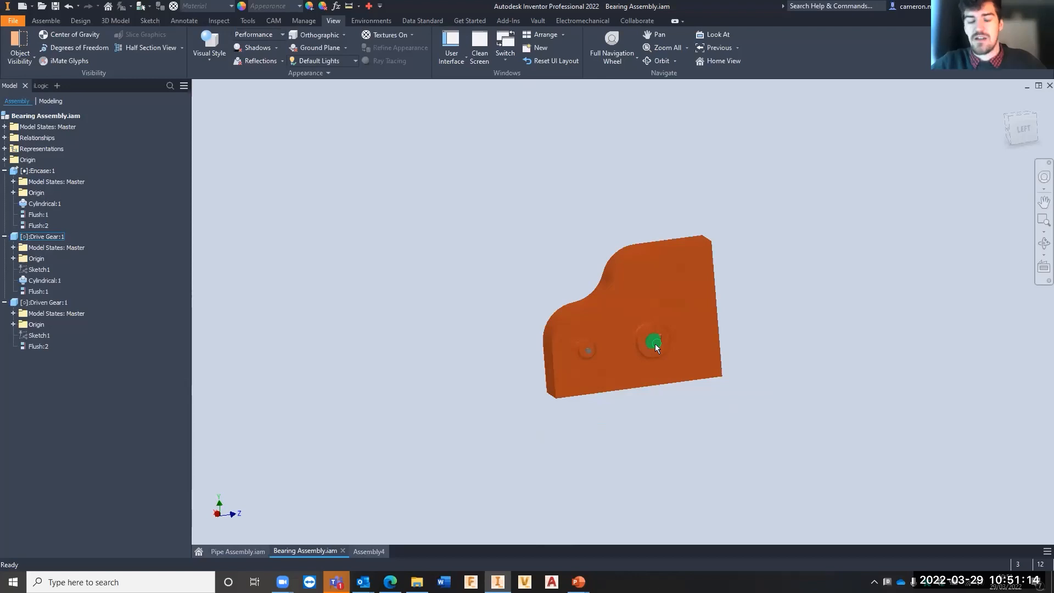
pyautogui.scroll(8, 655, 347)
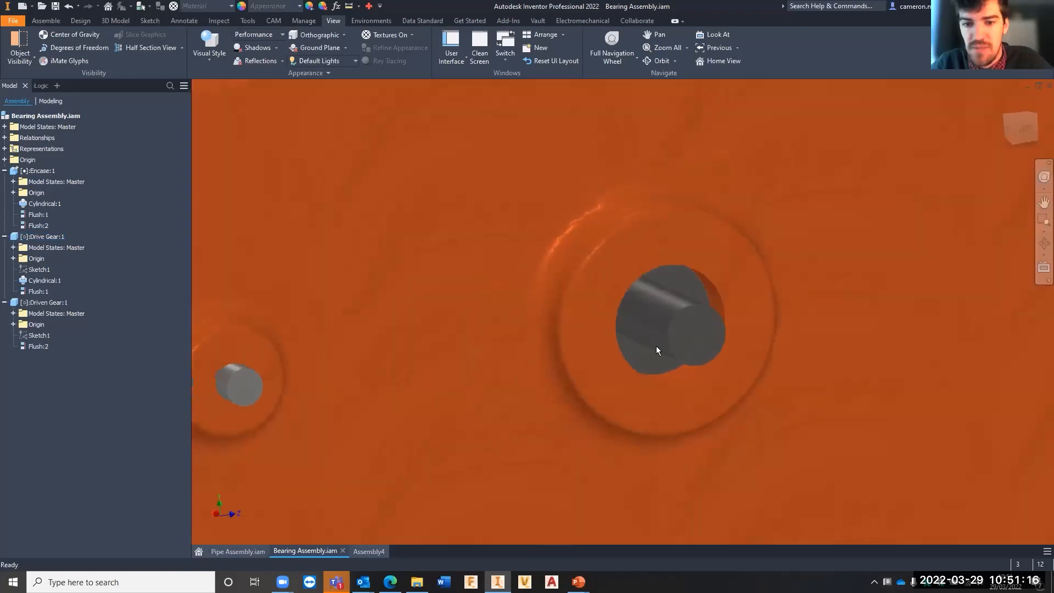
pyautogui.scroll(-6, 657, 350)
pyautogui.scroll(6, 653, 346)
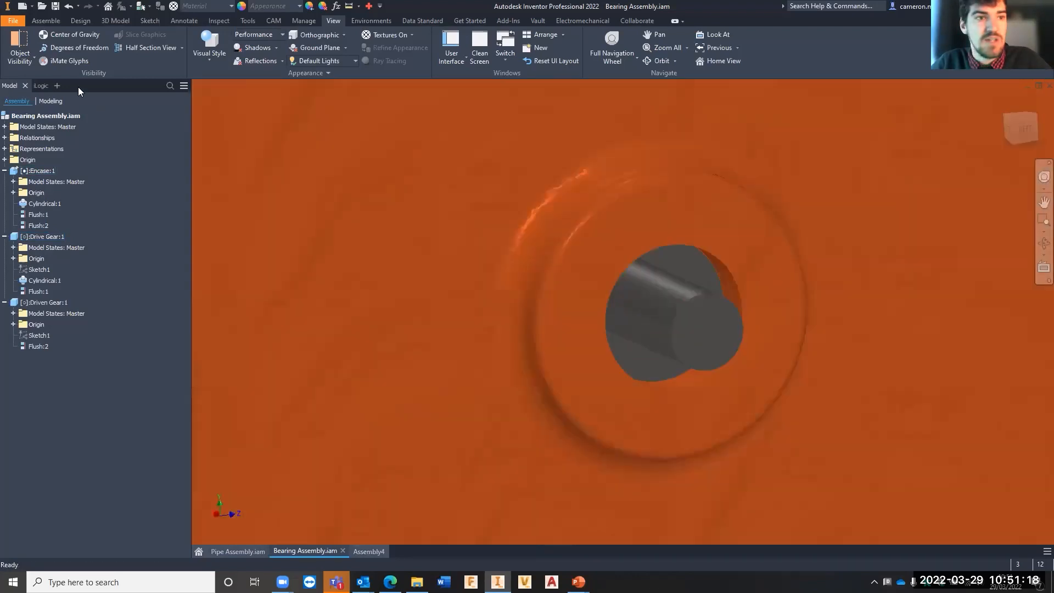
# - Start a bearing in the Bearing Generator and pick the drive gear's shaft in the encasement's larger opening as its cylindrical face
pyautogui.click(86, 21)
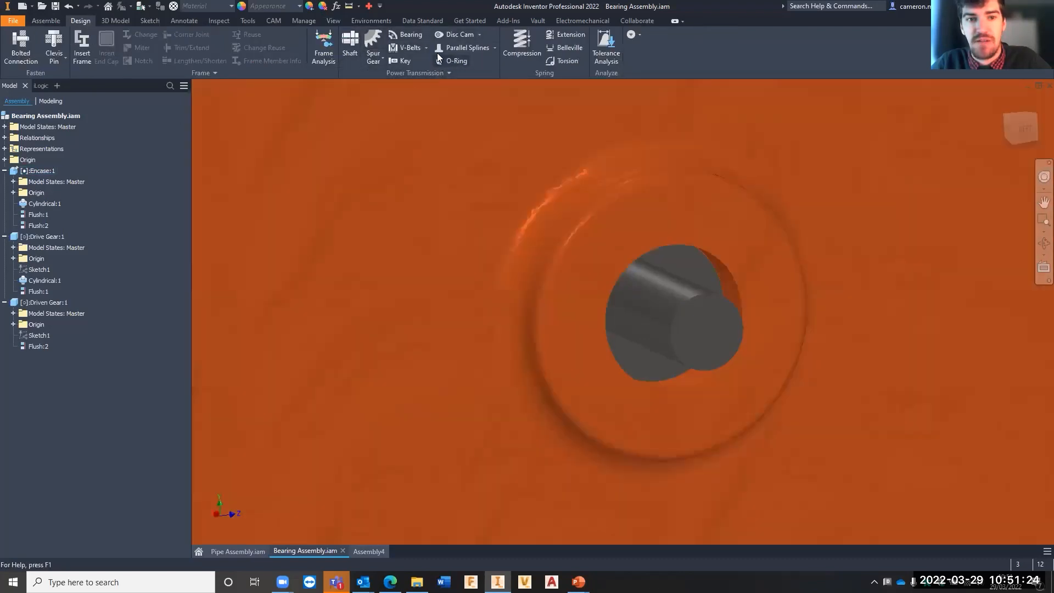
pyautogui.click(412, 35)
pyautogui.scroll(-5, 643, 243)
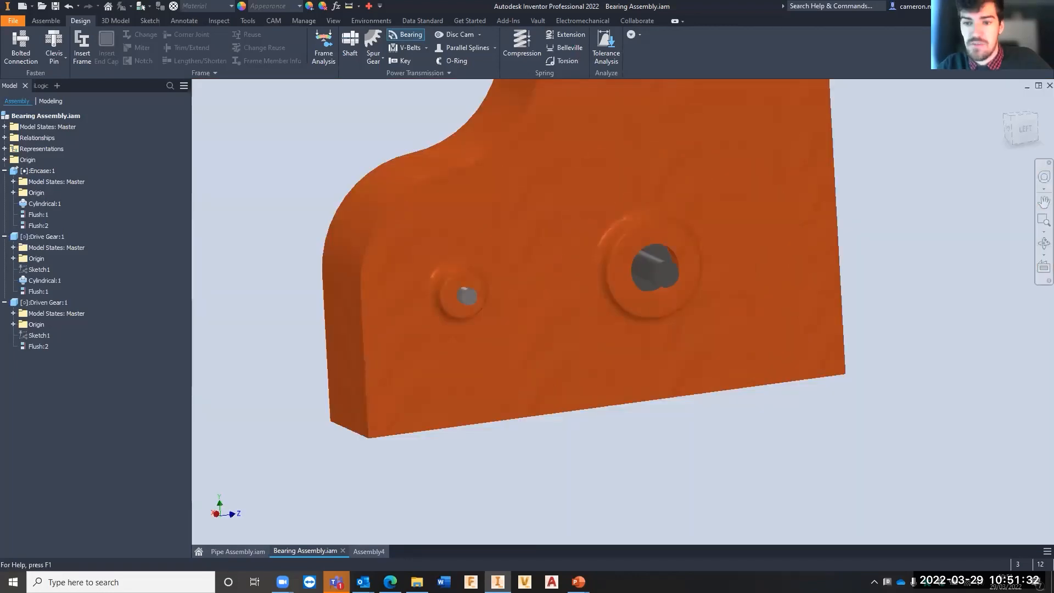
pyautogui.moveTo(433, 396); pyautogui.dragTo(338, 425, button='middle')
pyautogui.scroll(5, 479, 325)
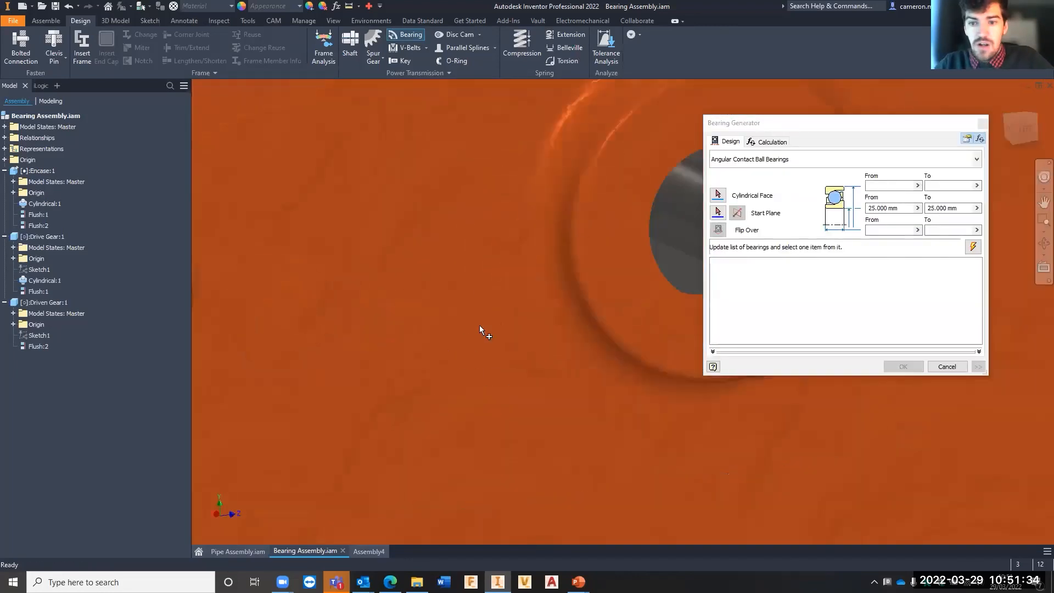
pyautogui.scroll(-5, 480, 325)
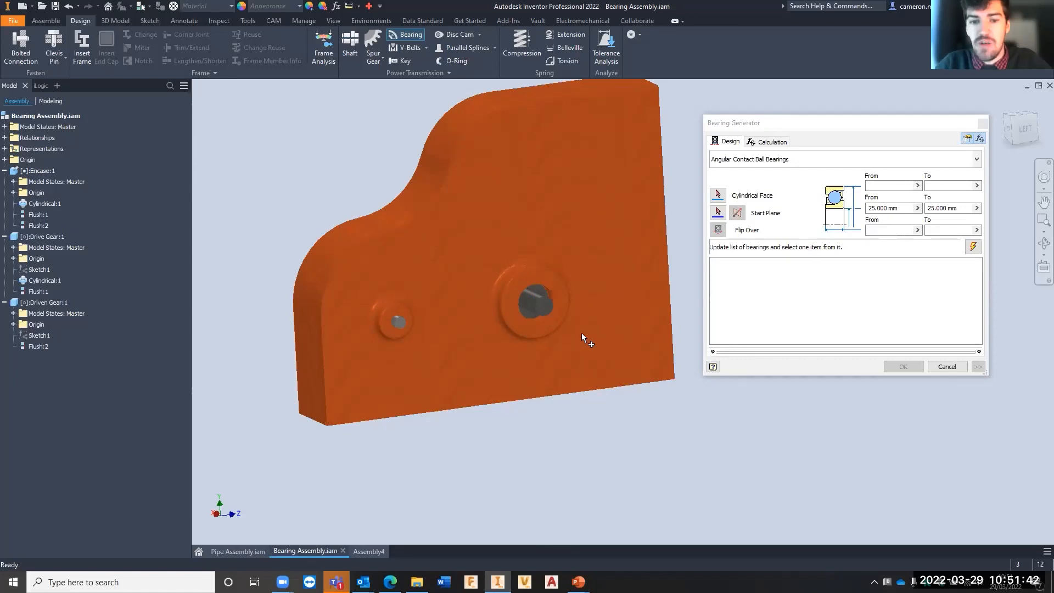
pyautogui.scroll(-3, 493, 310)
pyautogui.scroll(3, 551, 298)
pyautogui.moveTo(557, 293); pyautogui.dragTo(588, 282, button='middle')
pyautogui.scroll(-3, 587, 281)
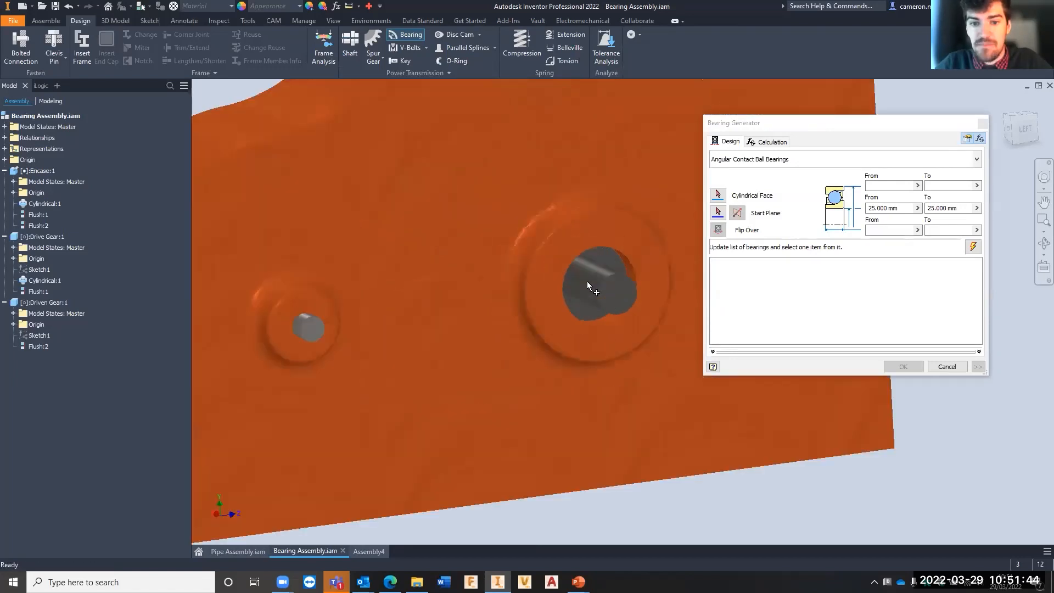
pyautogui.click(717, 195)
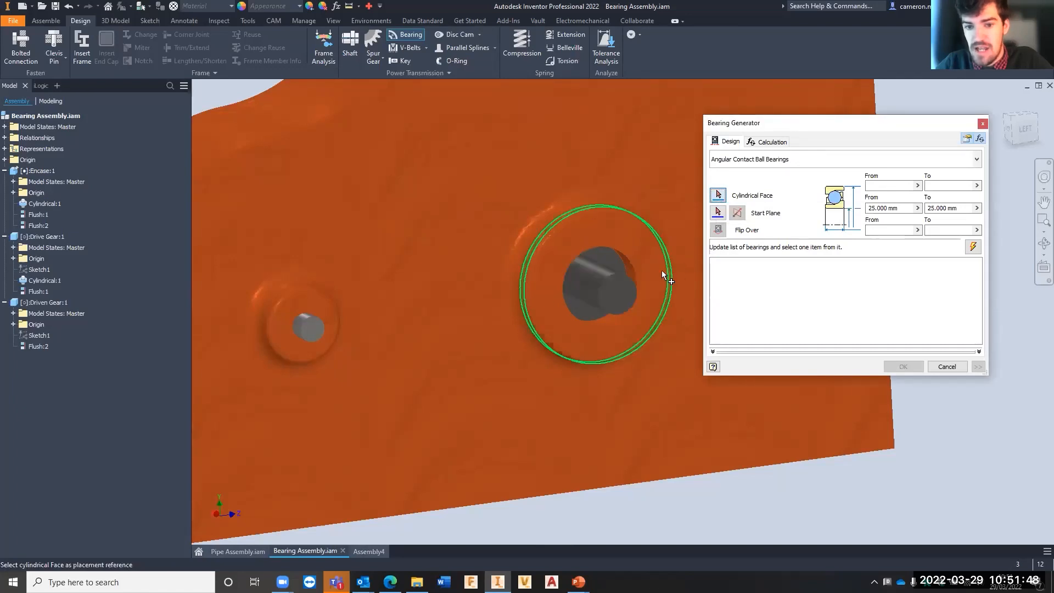
pyautogui.click(588, 291)
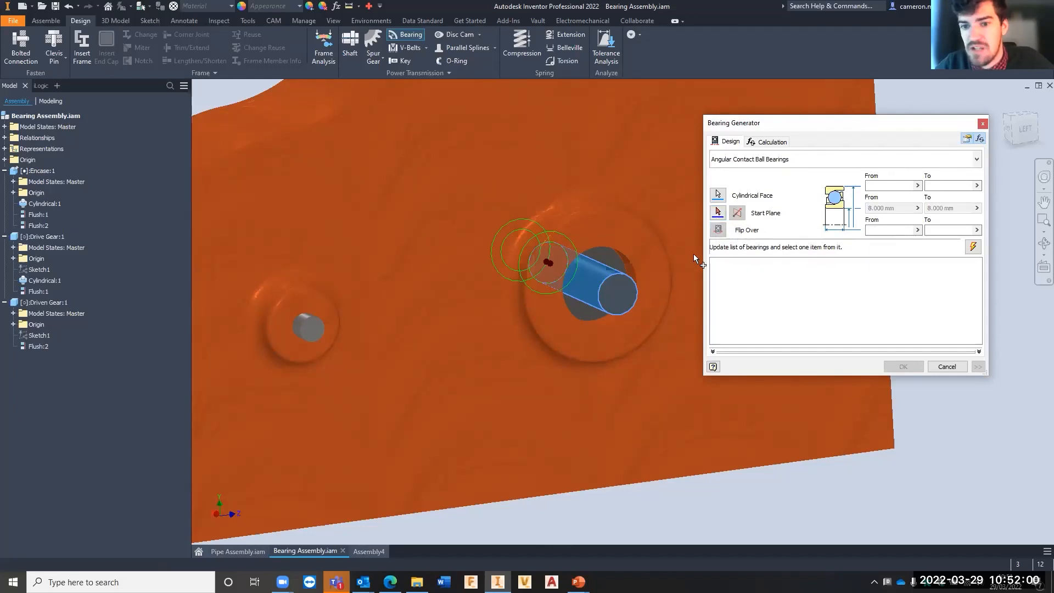
# - Set the flat ring face of the encasement's larger boss as the bearing's start plane and check the preview's position on the shaft
pyautogui.click(717, 212)
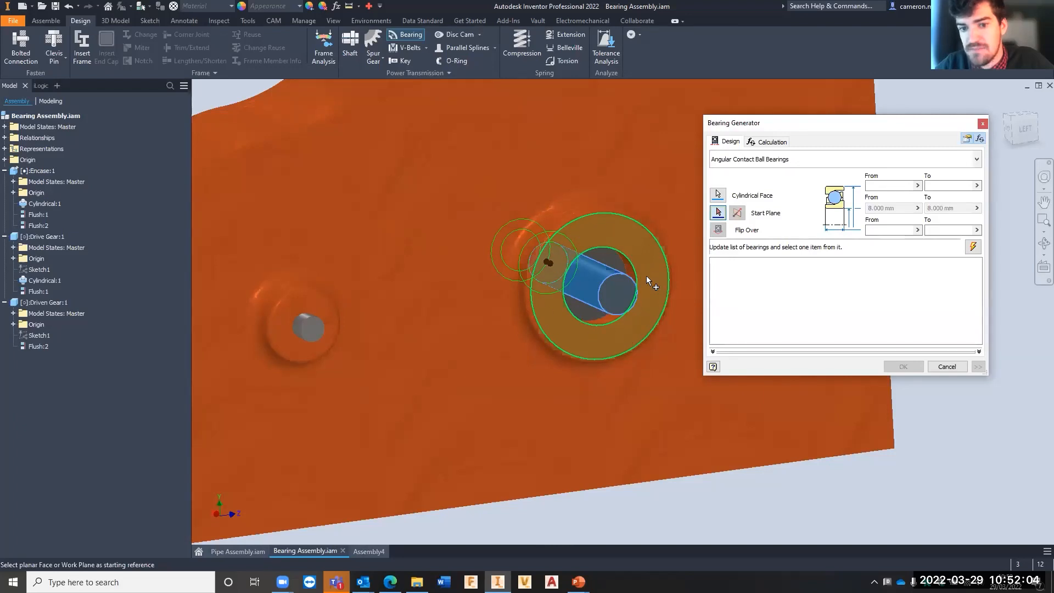
pyautogui.click(647, 275)
pyautogui.scroll(-5, 625, 289)
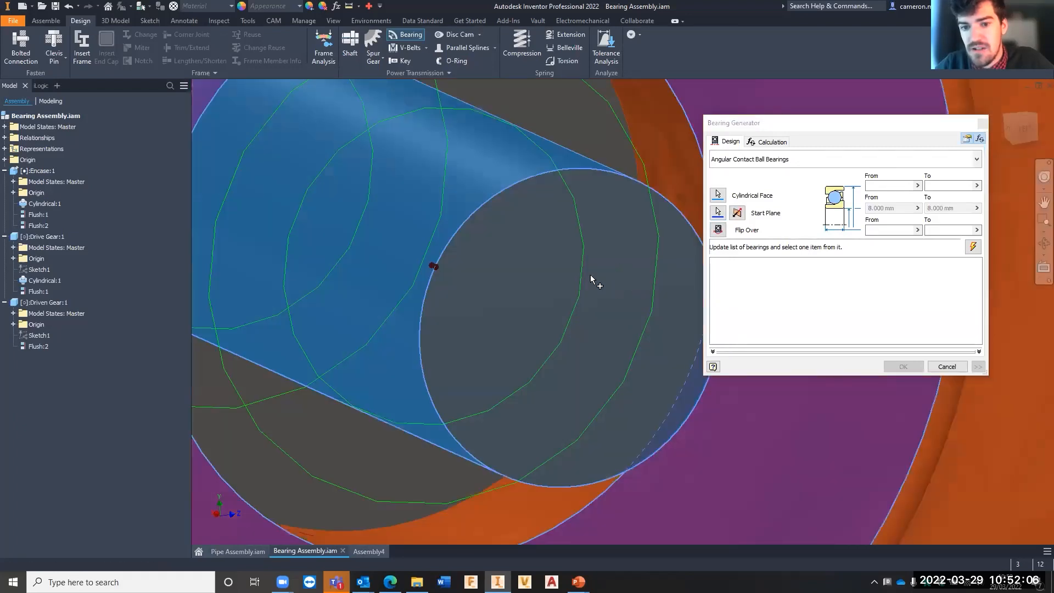
pyautogui.keyDown('shift'); pyautogui.moveTo(591, 280); pyautogui.dragTo(578, 271, button='middle'); pyautogui.keyUp('shift')
pyautogui.scroll(5, 577, 270)
pyautogui.moveTo(502, 266); pyautogui.dragTo(686, 272, button='middle')
pyautogui.scroll(2, 522, 316)
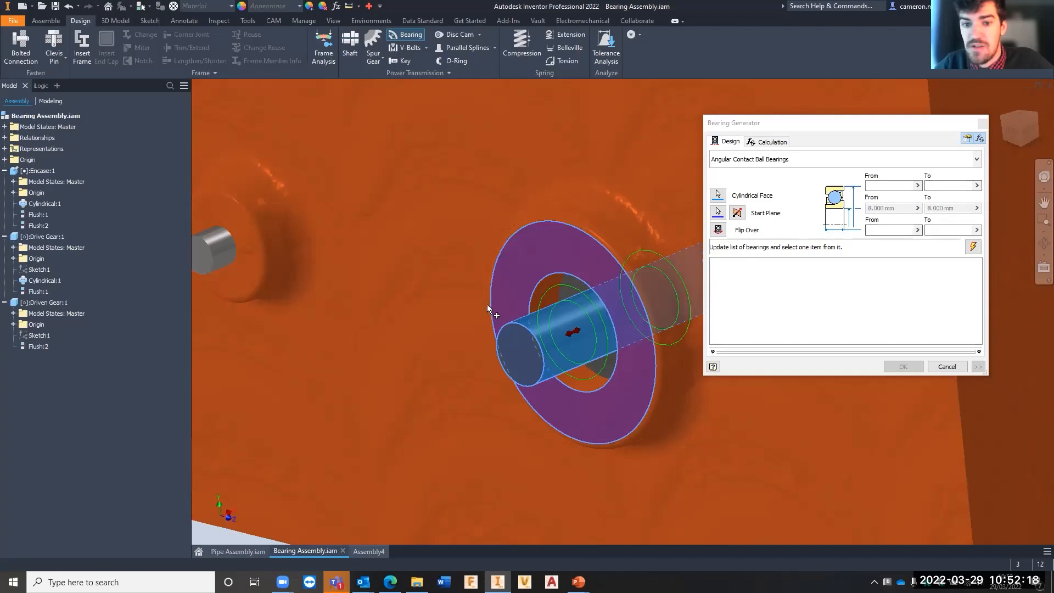
pyautogui.keyDown('shift'); pyautogui.moveTo(531, 310); pyautogui.dragTo(649, 308, button='middle'); pyautogui.keyUp('shift')
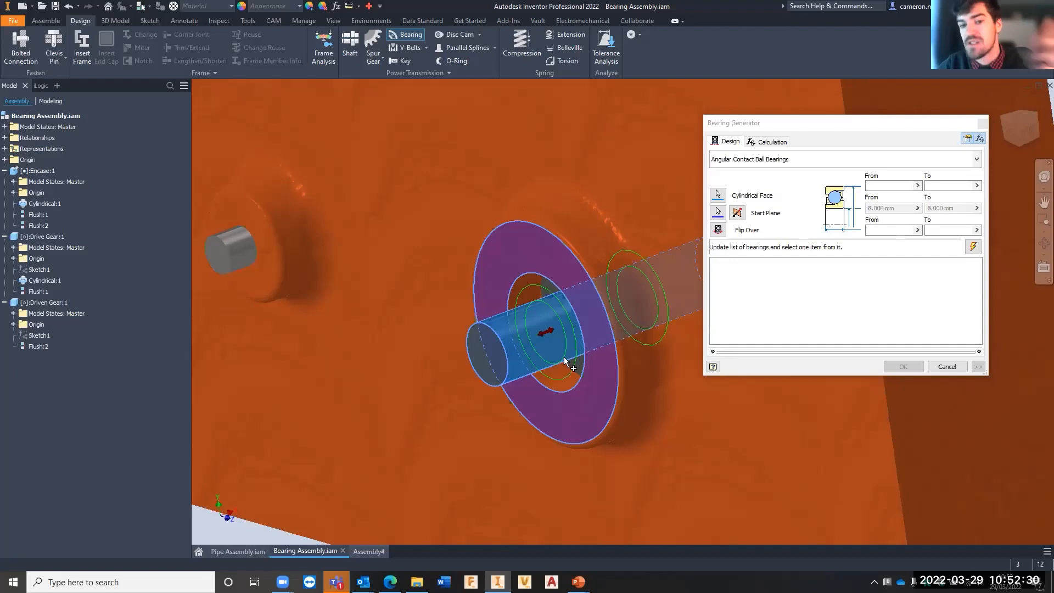
# - Update the list of angular contact ball bearings that match the shaft and browse its families and sizes
pyautogui.click(973, 247)
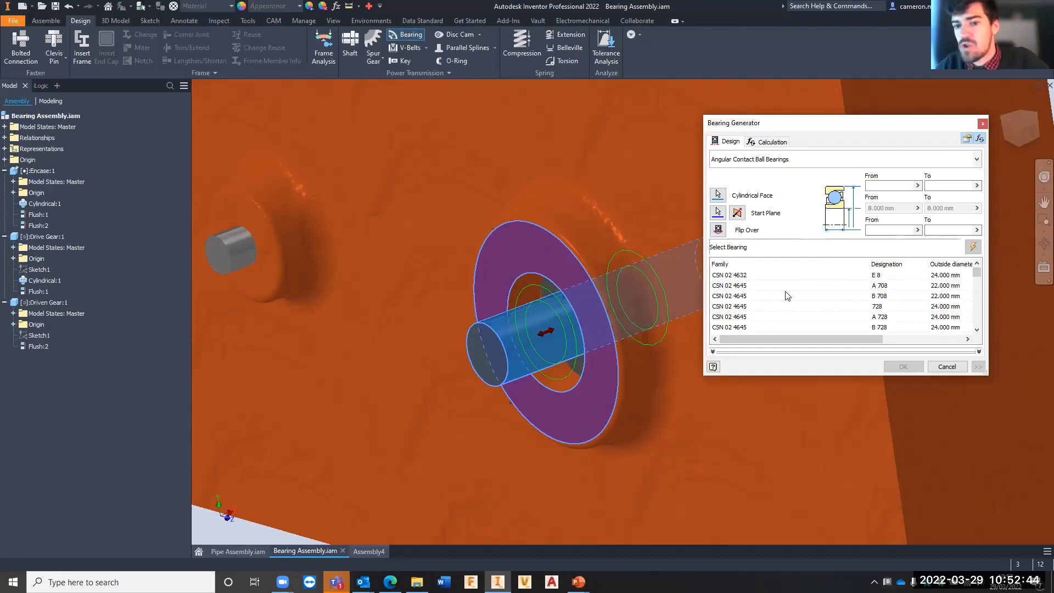
pyautogui.scroll(-1, 787, 295)
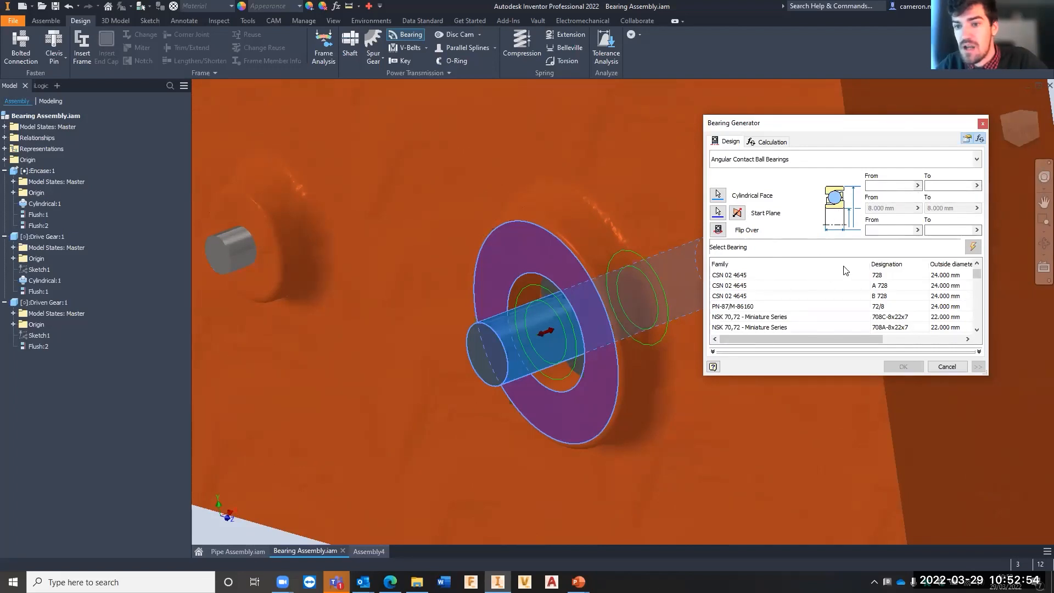
pyautogui.scroll(-5, 895, 303)
pyautogui.scroll(-10, 896, 303)
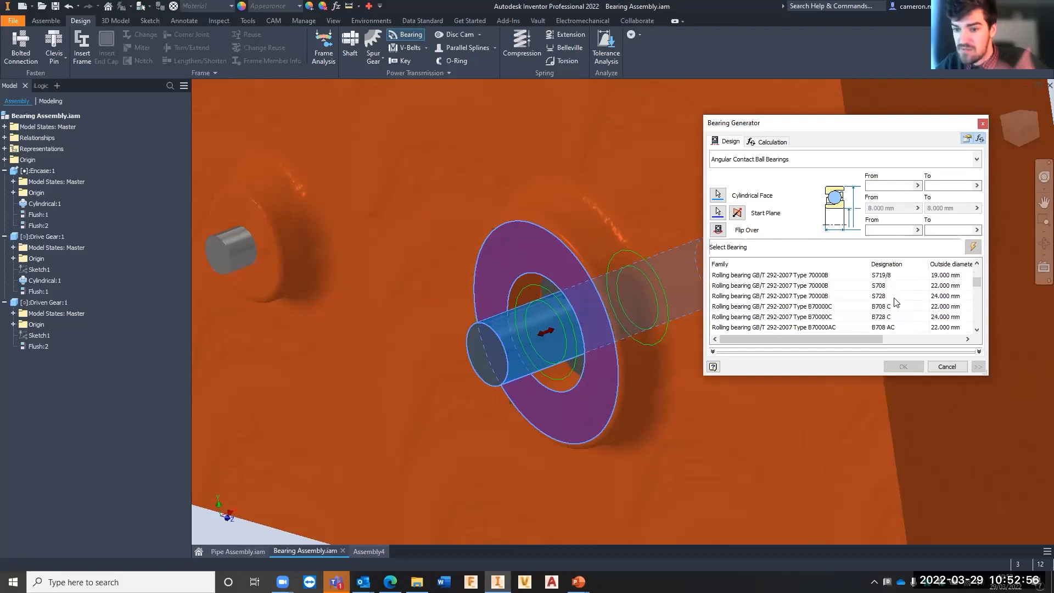
pyautogui.scroll(15, 799, 286)
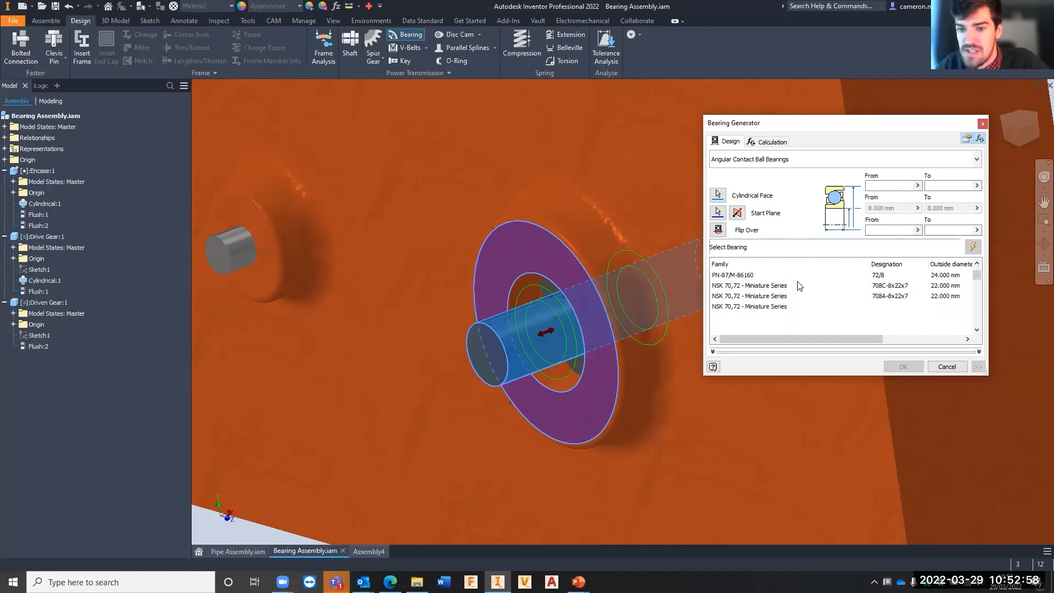
# - Try several listed bearings on the shaft, including CSN 02 4645, NSK 728C-8x24x8 and NSK ROBUST Series 8BGR10S-8x22x7, and compare their previews
pyautogui.click(786, 276)
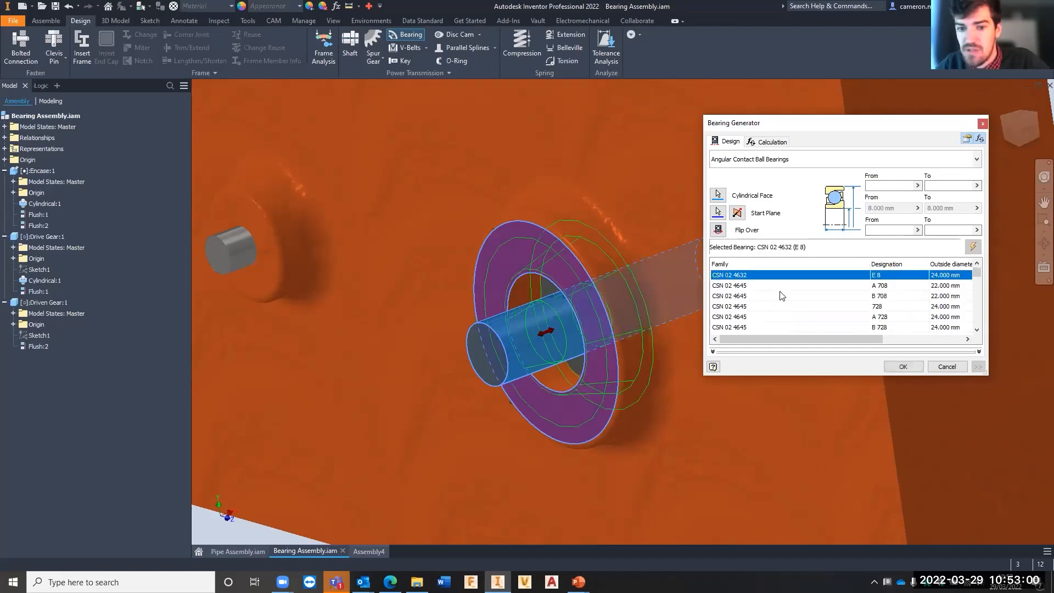
pyautogui.click(780, 286)
pyautogui.click(779, 307)
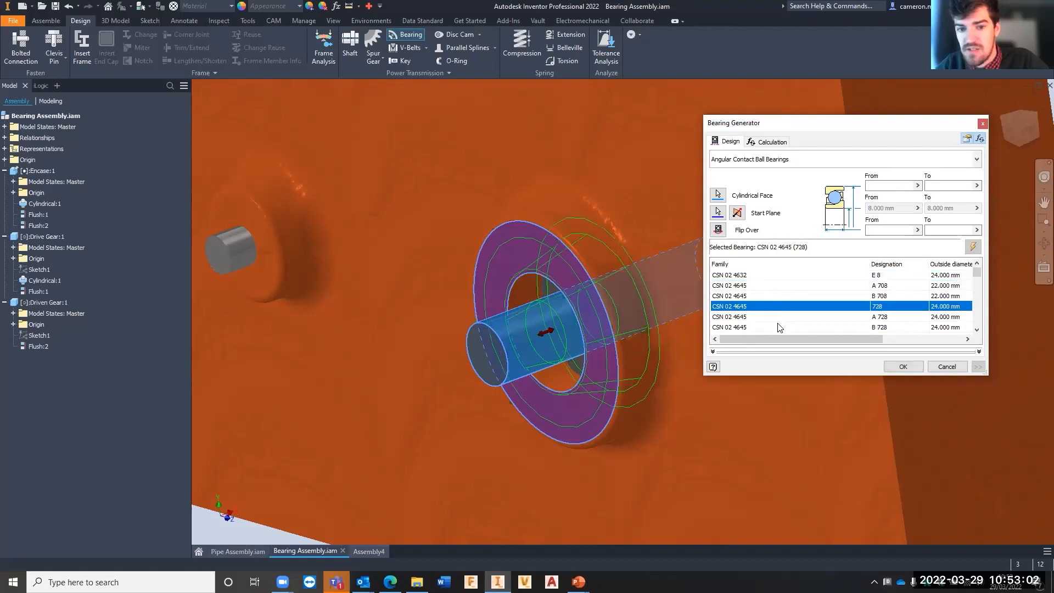
pyautogui.click(780, 326)
pyautogui.scroll(-2, 780, 322)
pyautogui.click(774, 306)
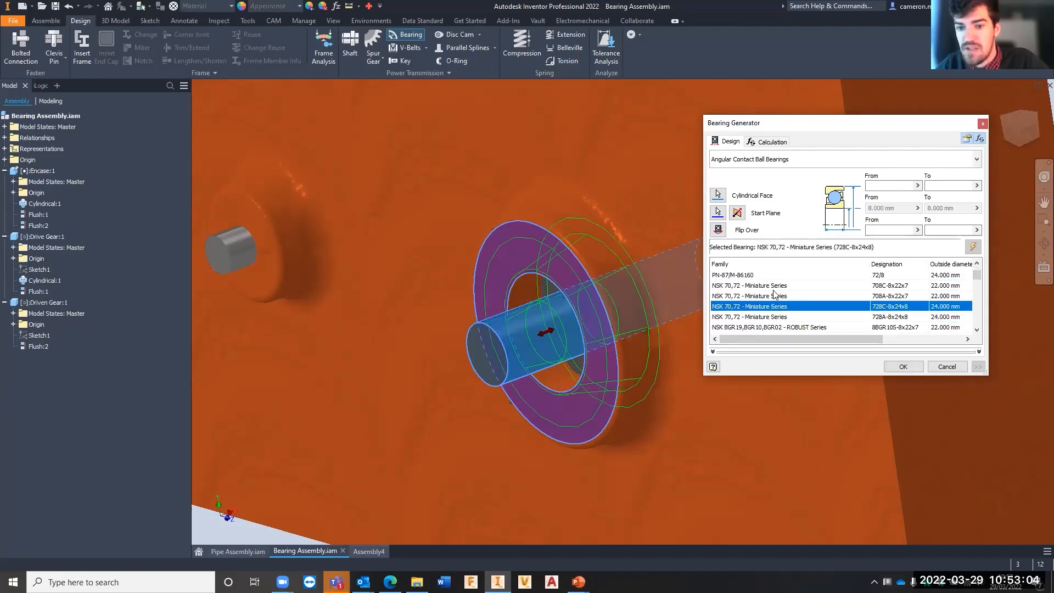
pyautogui.click(775, 295)
pyautogui.click(775, 283)
pyautogui.scroll(2, 775, 291)
pyautogui.click(774, 296)
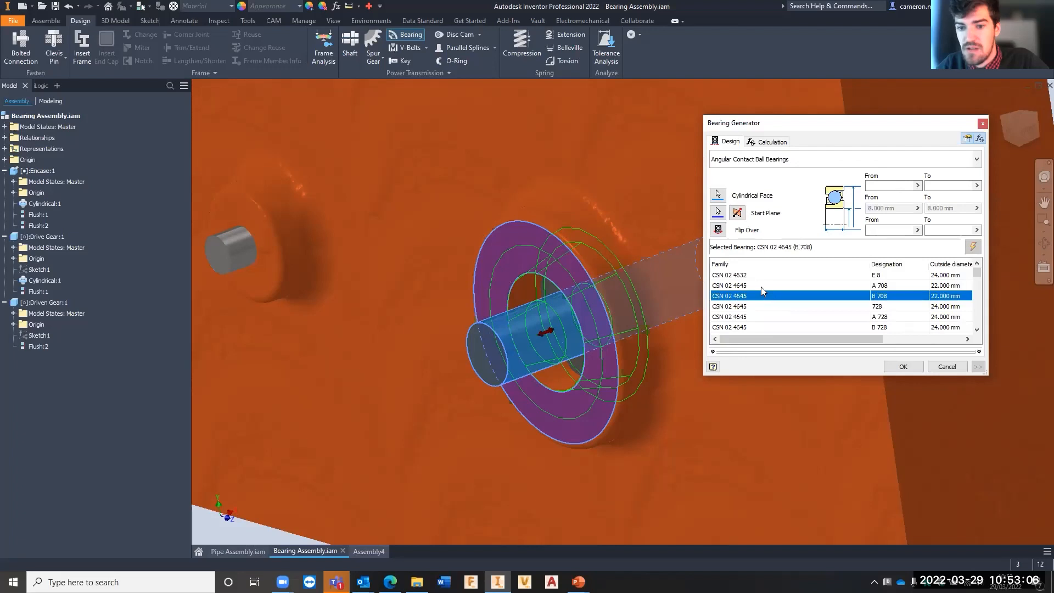
pyautogui.click(761, 285)
pyautogui.scroll(-3, 767, 300)
pyautogui.click(771, 317)
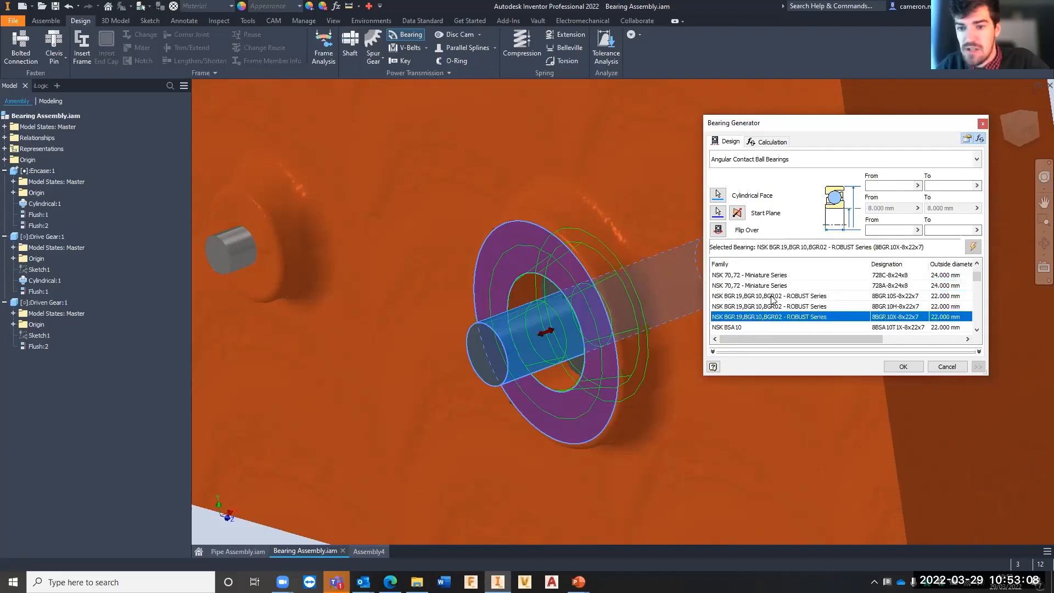
pyautogui.click(774, 296)
pyautogui.moveTo(556, 335)
pyautogui.mouseDown()
pyautogui.moveTo(488, 343)
pyautogui.moveTo(554, 324)
pyautogui.moveTo(558, 313)
pyautogui.moveTo(535, 322)
pyautogui.moveTo(560, 327)
pyautogui.moveTo(546, 332)
pyautogui.mouseUp()
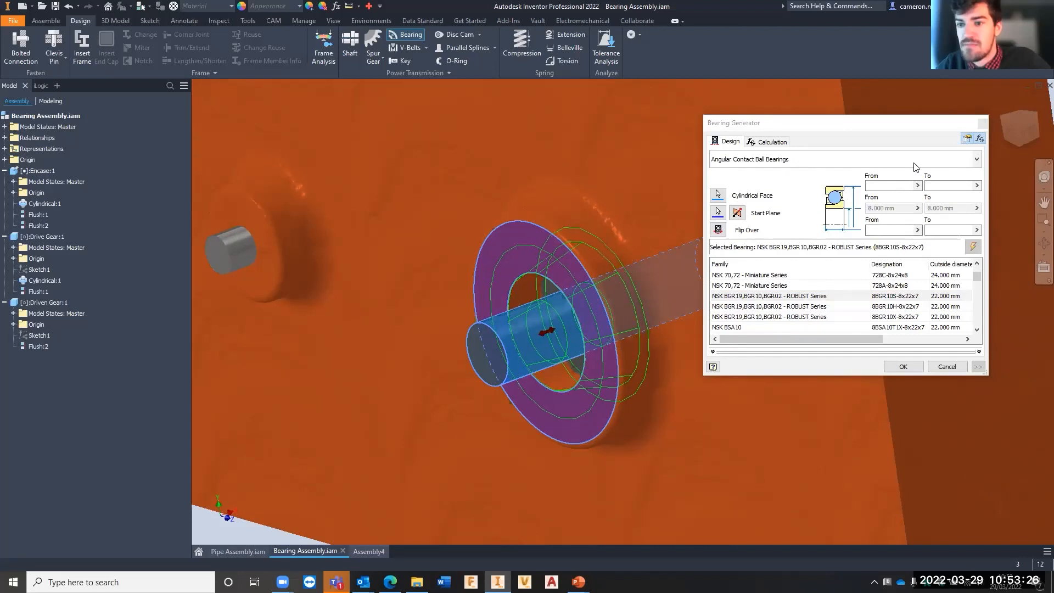
# - Review the available bearing categories and choose the PN-87/M-86160 family from the Angular Contact Ball Bearings
pyautogui.click(977, 163)
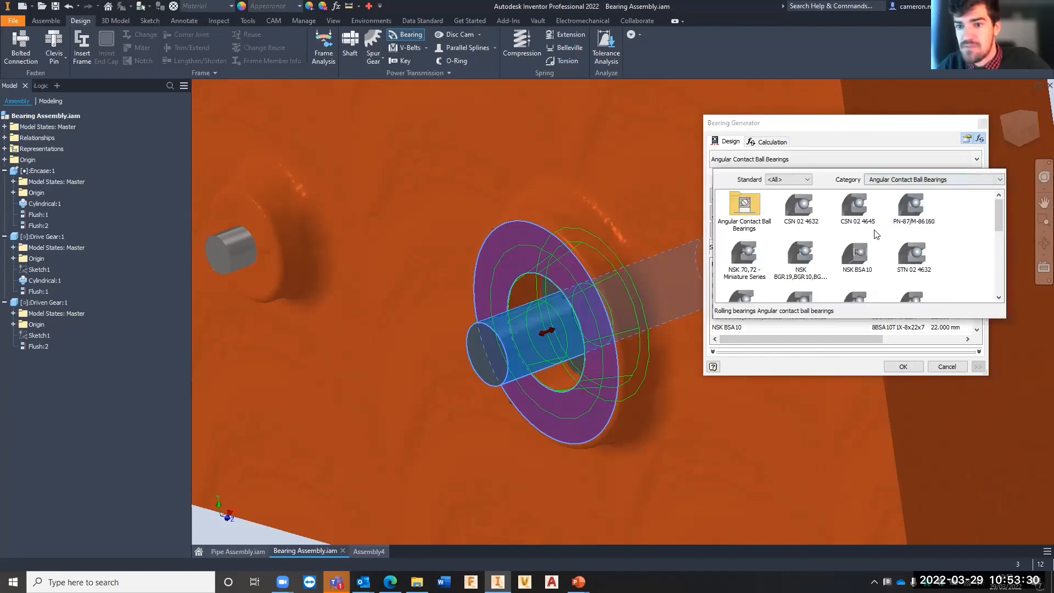
pyautogui.click(906, 206)
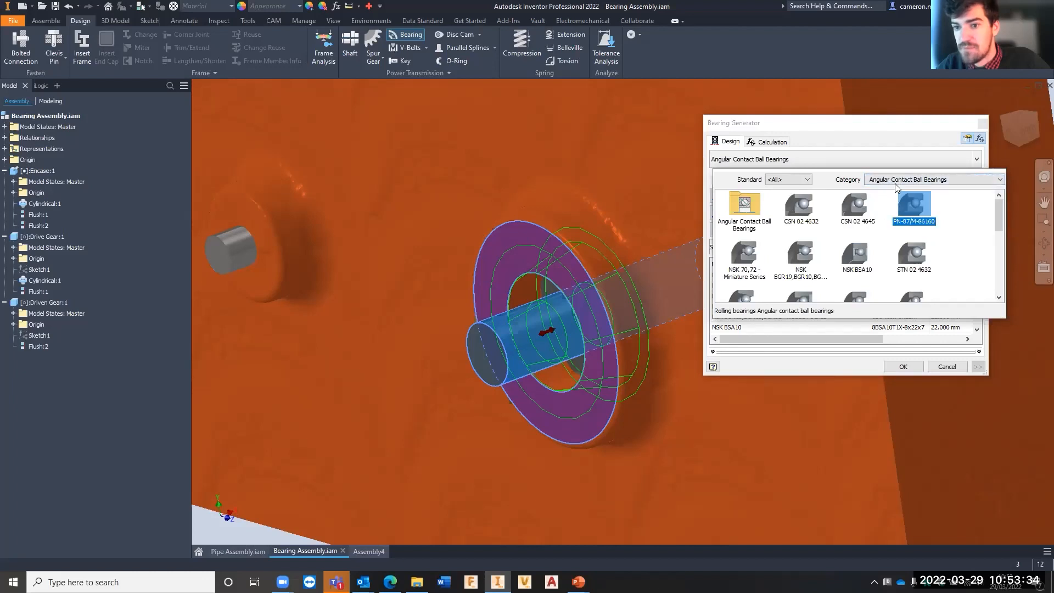
pyautogui.click(897, 181)
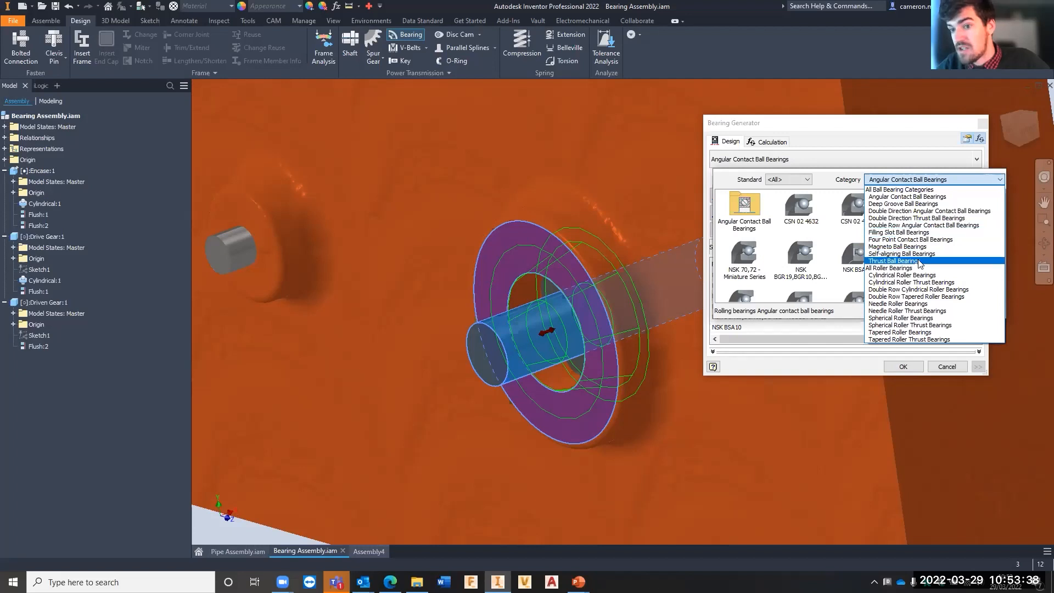
pyautogui.click(870, 140)
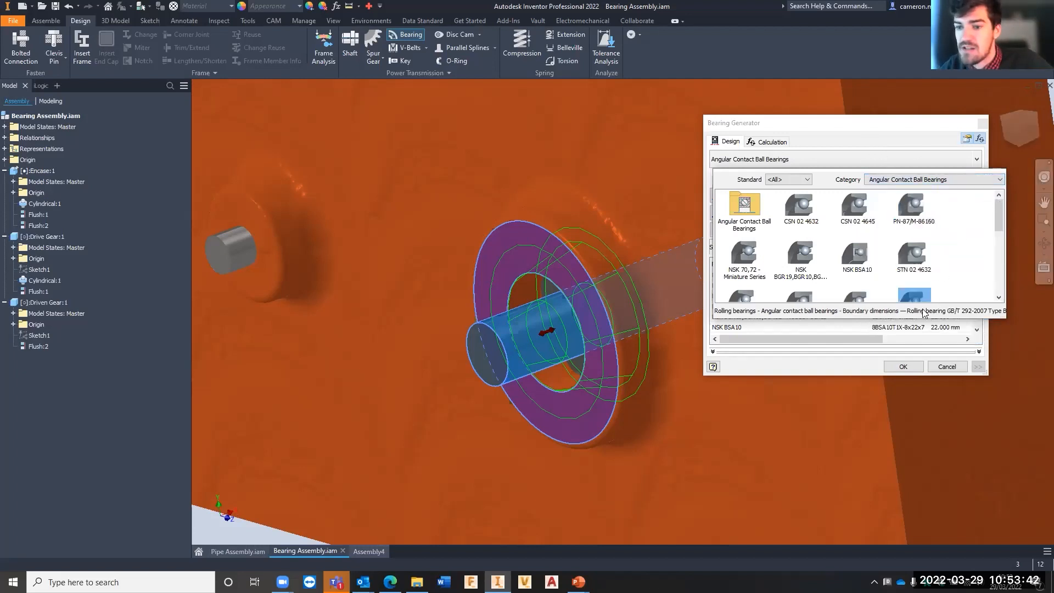
pyautogui.click(911, 221)
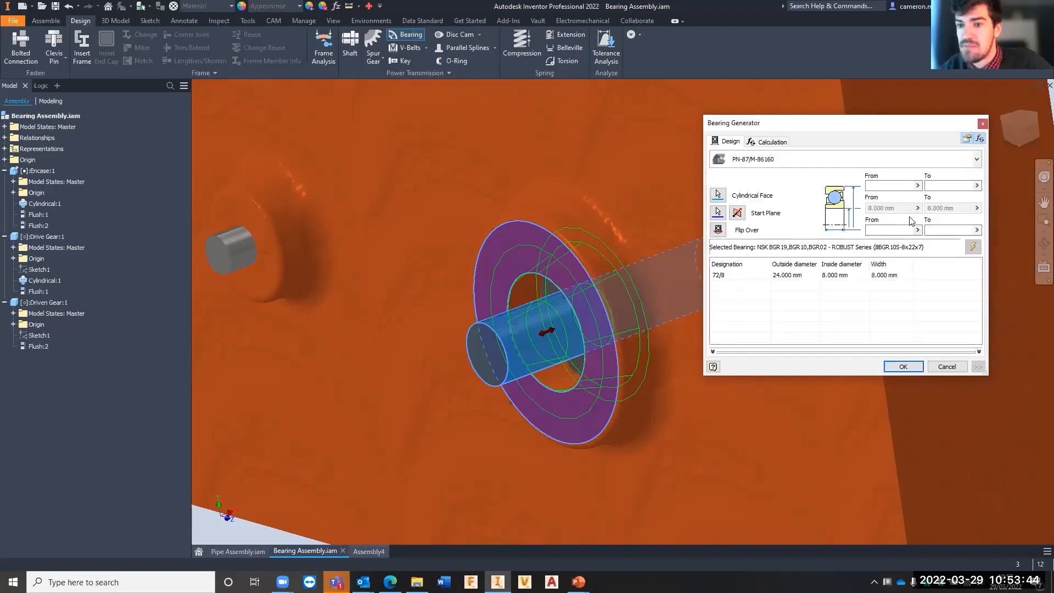
# - Select the 72/8 bearing (8 x 24 x 8) and create it on the drive gear's shaft with the proposed file name
pyautogui.click(738, 279)
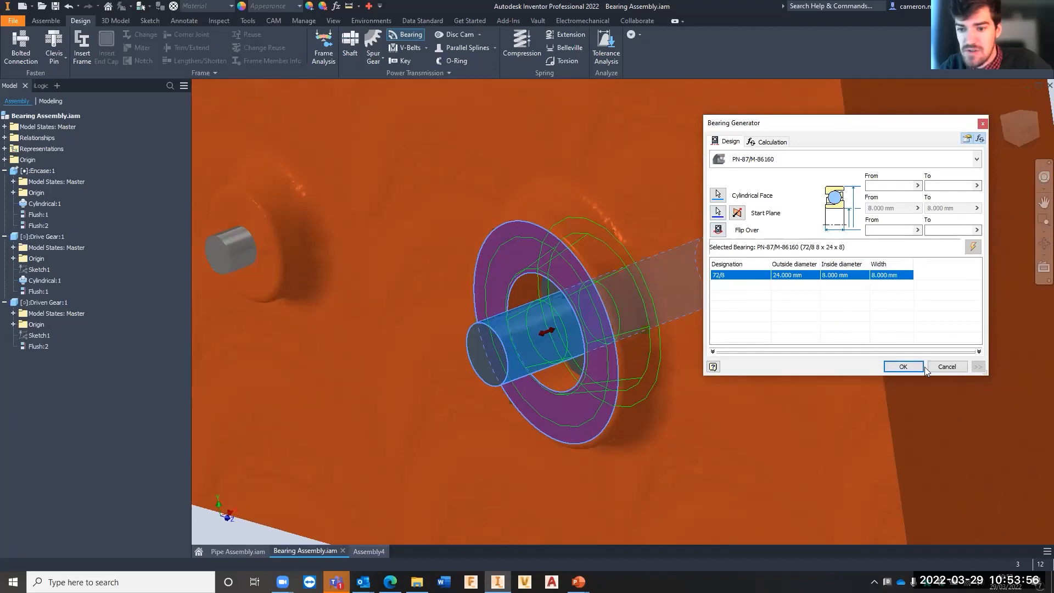
pyautogui.click(902, 367)
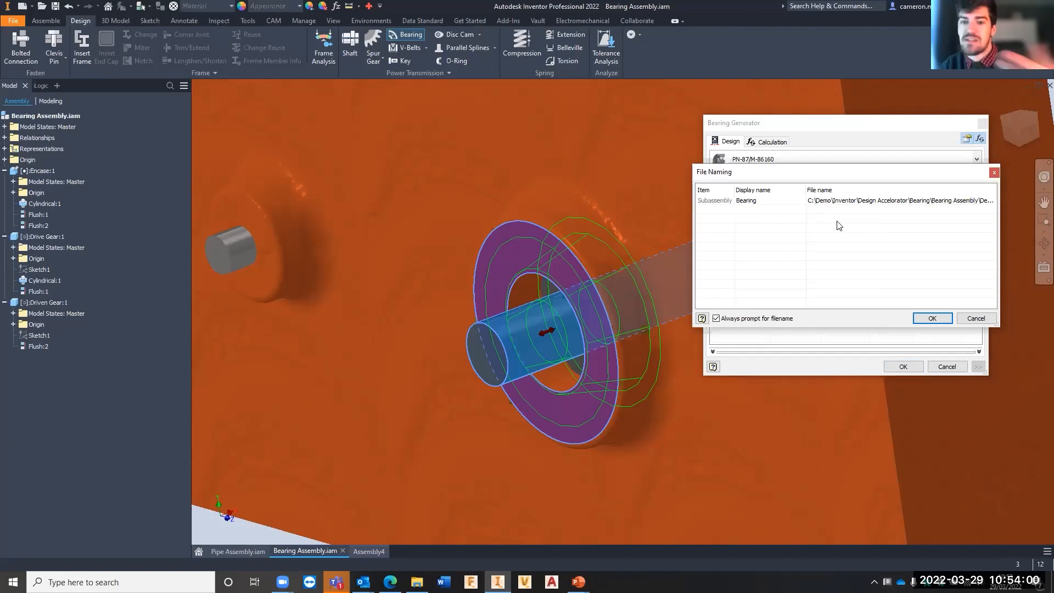
pyautogui.click(943, 320)
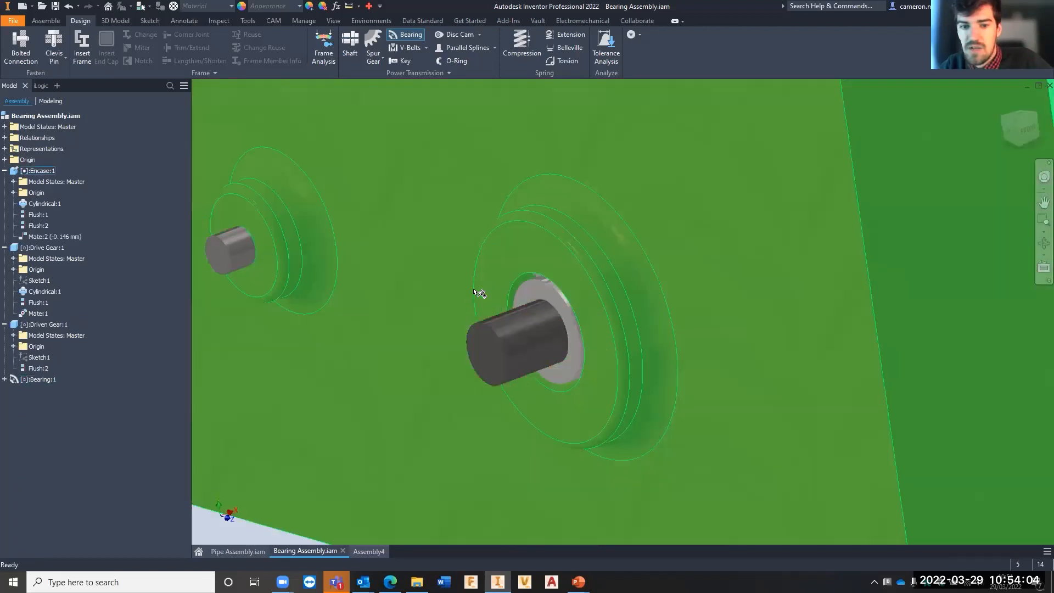
# - Check how the bearing fits the encasement's larger opening and open the Encase part for in-place editing
pyautogui.scroll(5, 516, 291)
pyautogui.scroll(2, 564, 232)
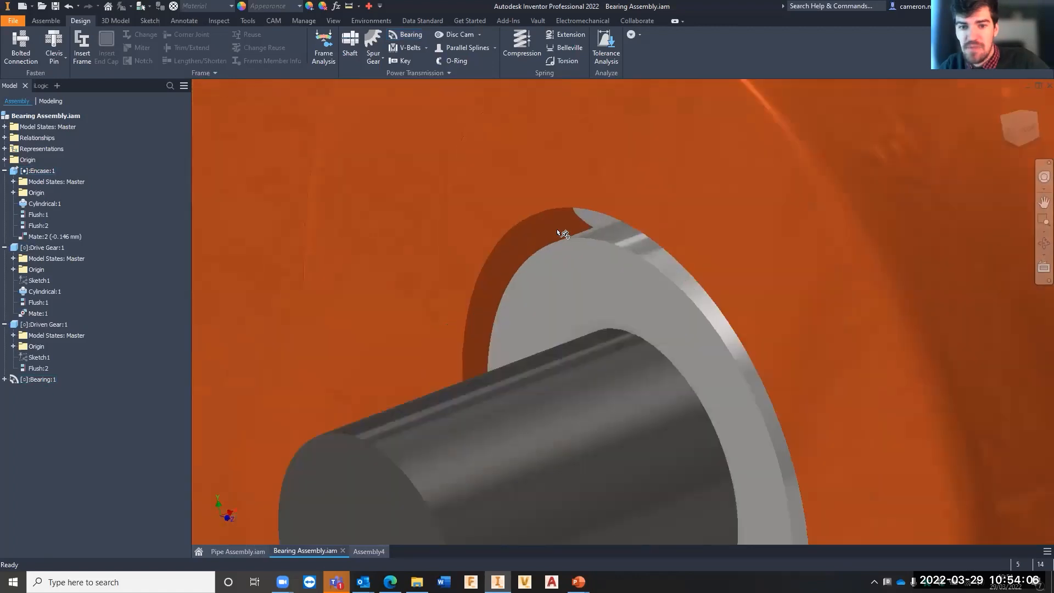
pyautogui.scroll(-3, 558, 233)
pyautogui.keyDown('shift'); pyautogui.moveTo(561, 238); pyautogui.dragTo(710, 254, button='middle'); pyautogui.keyUp('shift')
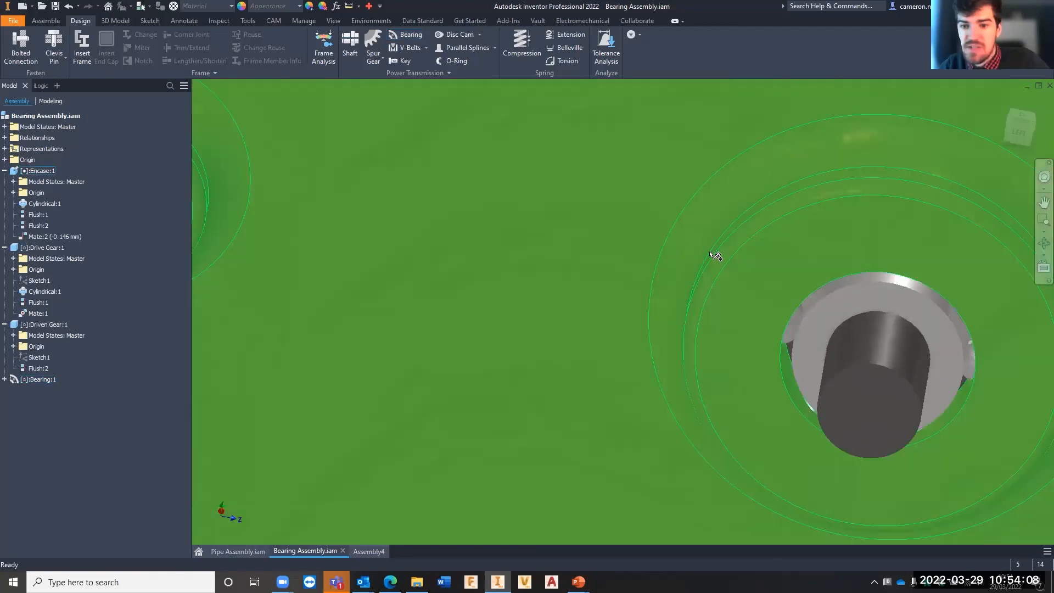
pyautogui.scroll(-5, 467, 219)
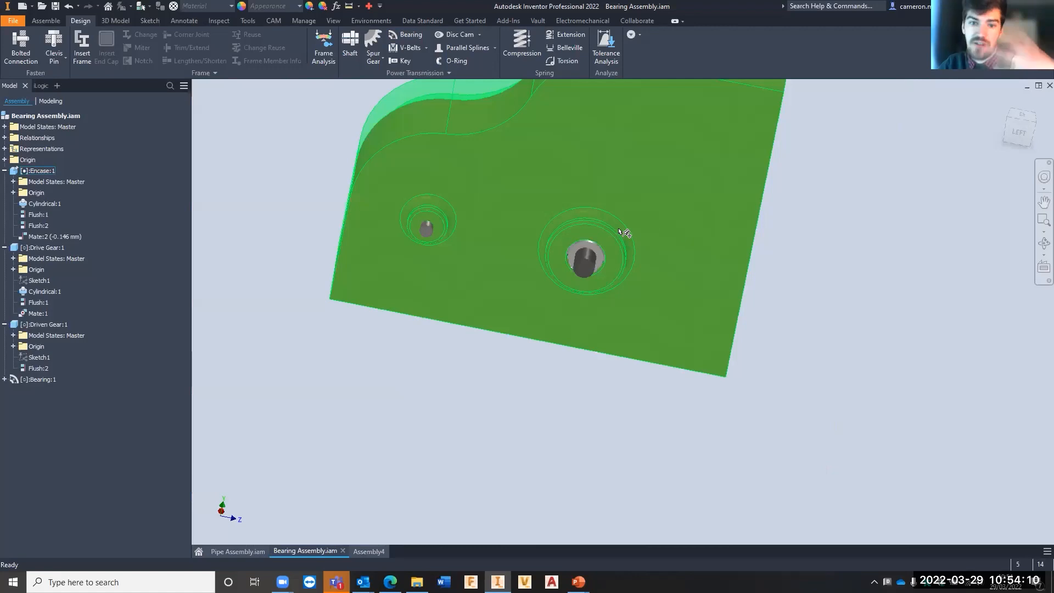
pyautogui.scroll(4, 590, 227)
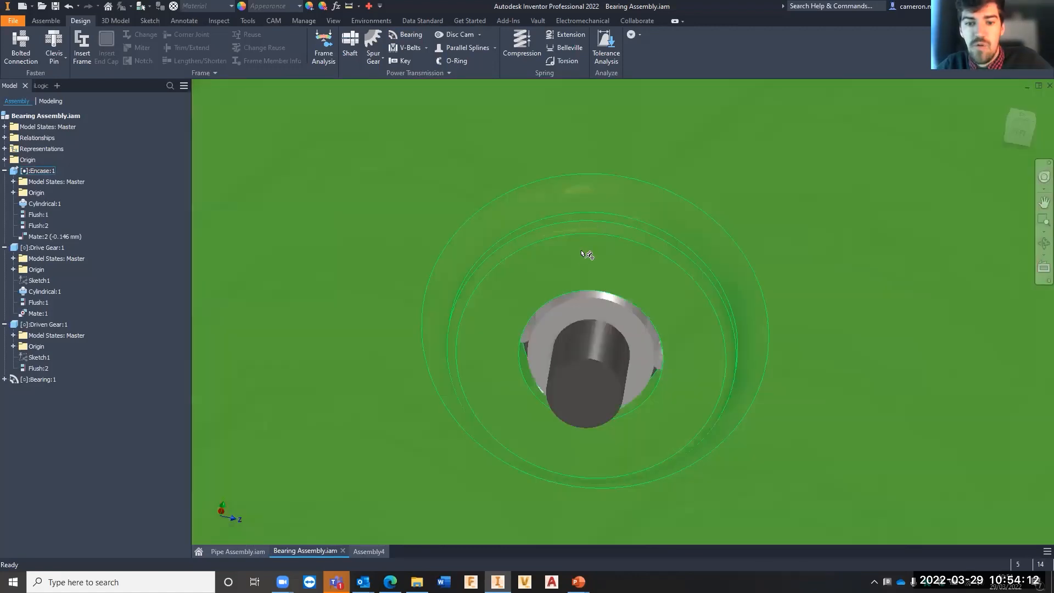
pyautogui.scroll(-3, 592, 262)
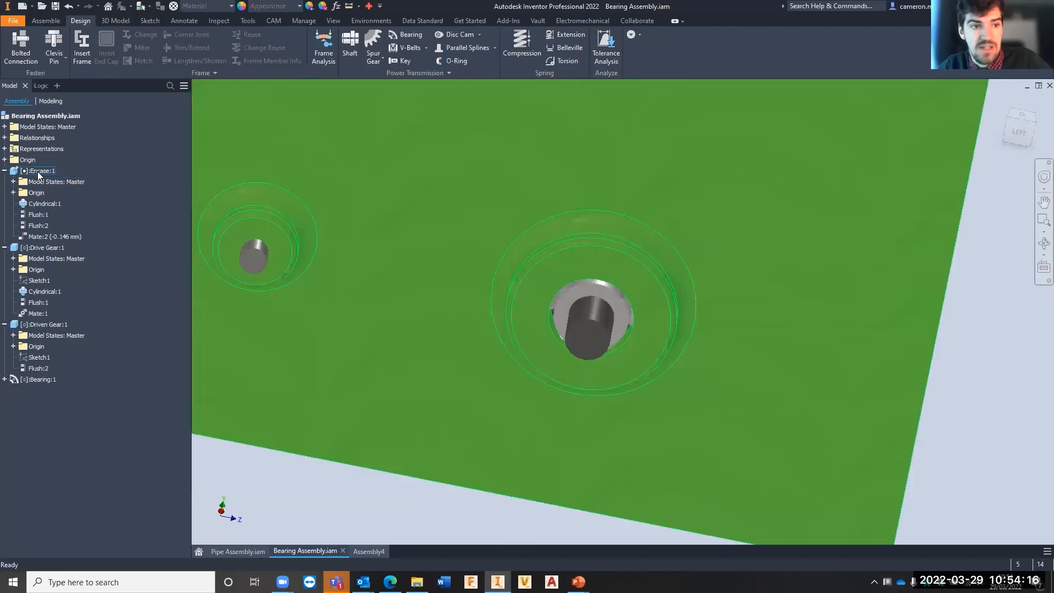
pyautogui.doubleClick(38, 170)
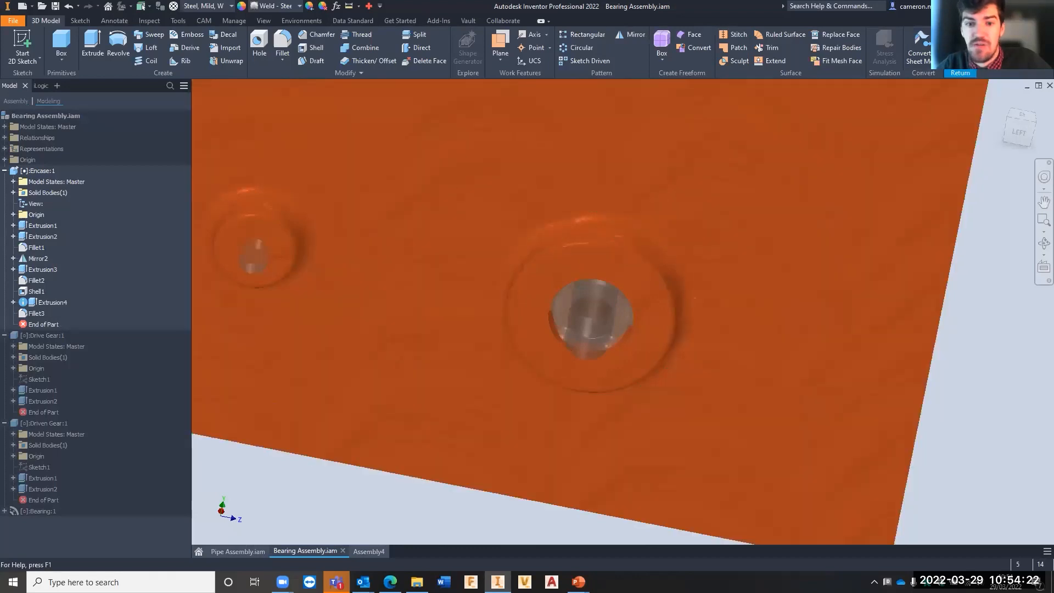
# - Finish the in-place editing of the Encase part and check the bearing's fit in the larger opening
pyautogui.click(960, 48)
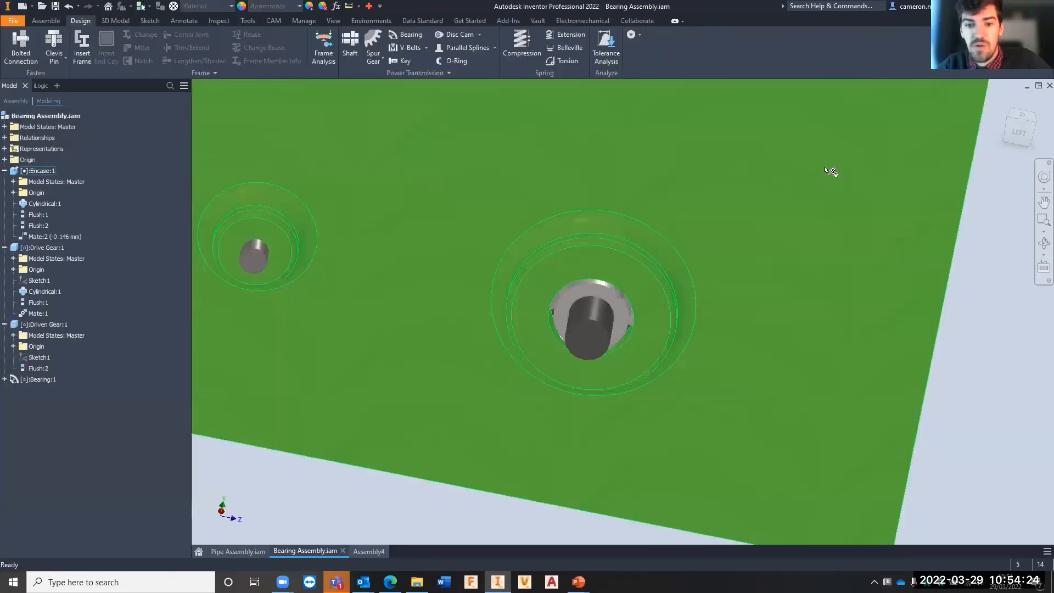
pyautogui.keyDown('shift'); pyautogui.moveTo(712, 255); pyautogui.dragTo(661, 239, button='middle'); pyautogui.keyUp('shift')
pyautogui.moveTo(660, 240); pyautogui.dragTo(776, 281, button='middle')
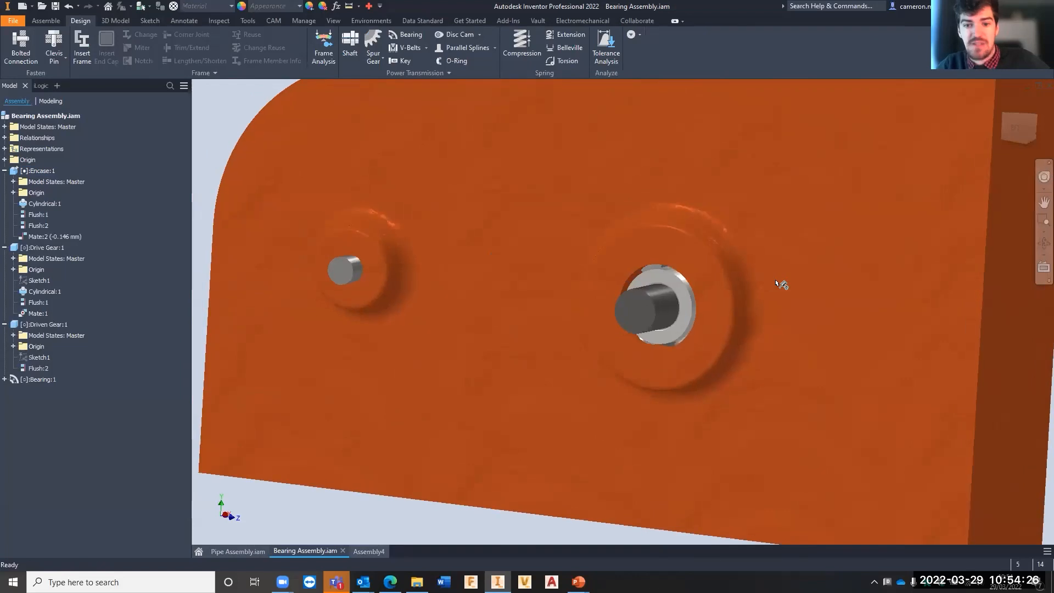
pyautogui.moveTo(793, 299)
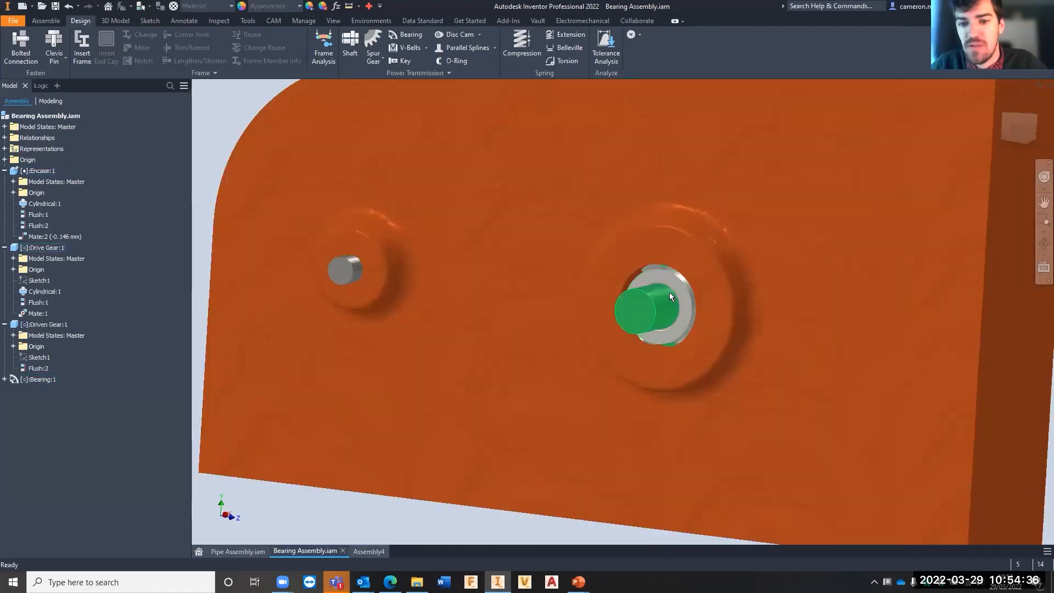
# - Select the bearing and examine its position in the encasement and behind the drive gear from both sides
pyautogui.click(674, 285)
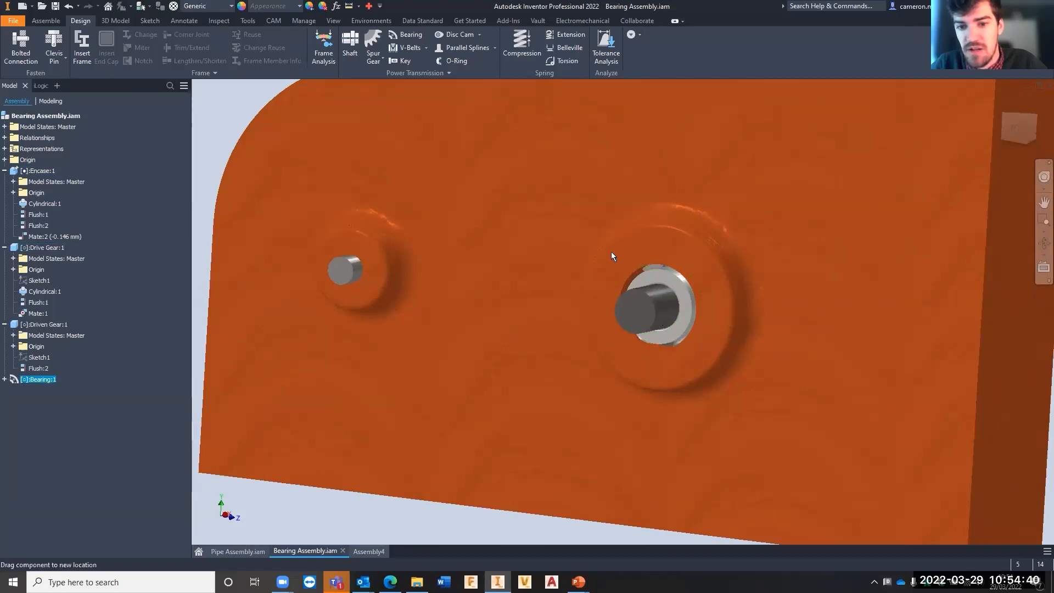
pyautogui.scroll(-5, 708, 275)
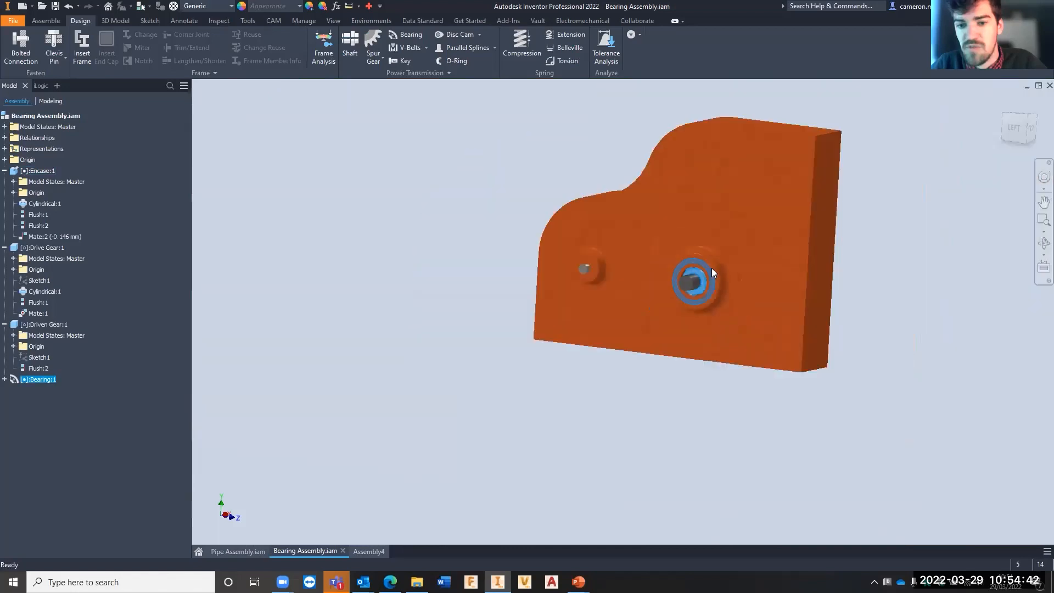
pyautogui.keyDown('shift'); pyautogui.moveTo(712, 269); pyautogui.dragTo(565, 294, button='middle'); pyautogui.keyUp('shift')
pyautogui.scroll(5, 697, 291)
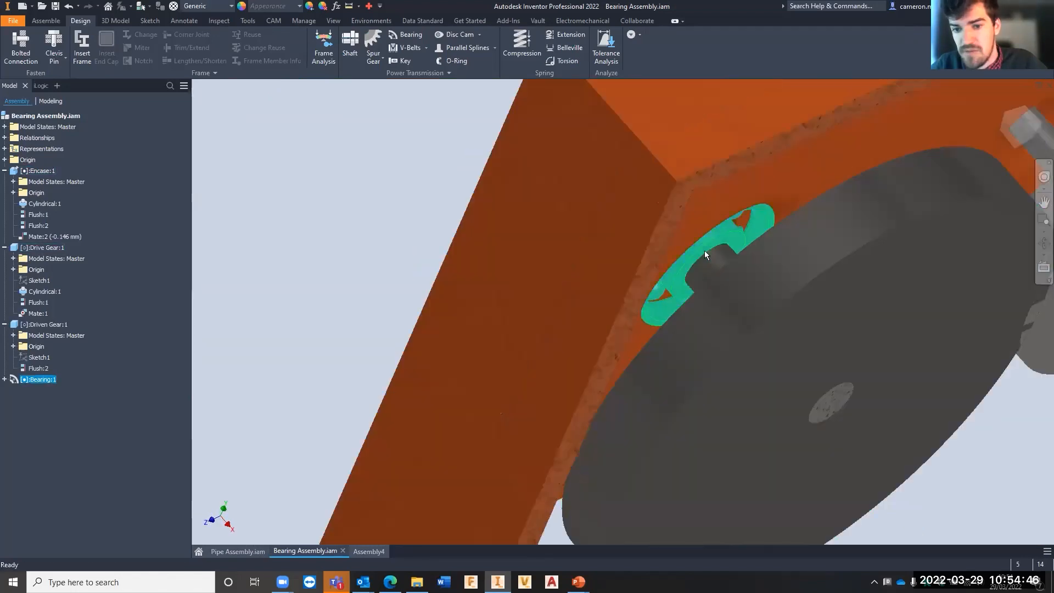
pyautogui.scroll(-6, 705, 254)
pyautogui.keyDown('shift'); pyautogui.moveTo(733, 270); pyautogui.dragTo(678, 285, button='middle'); pyautogui.keyUp('shift')
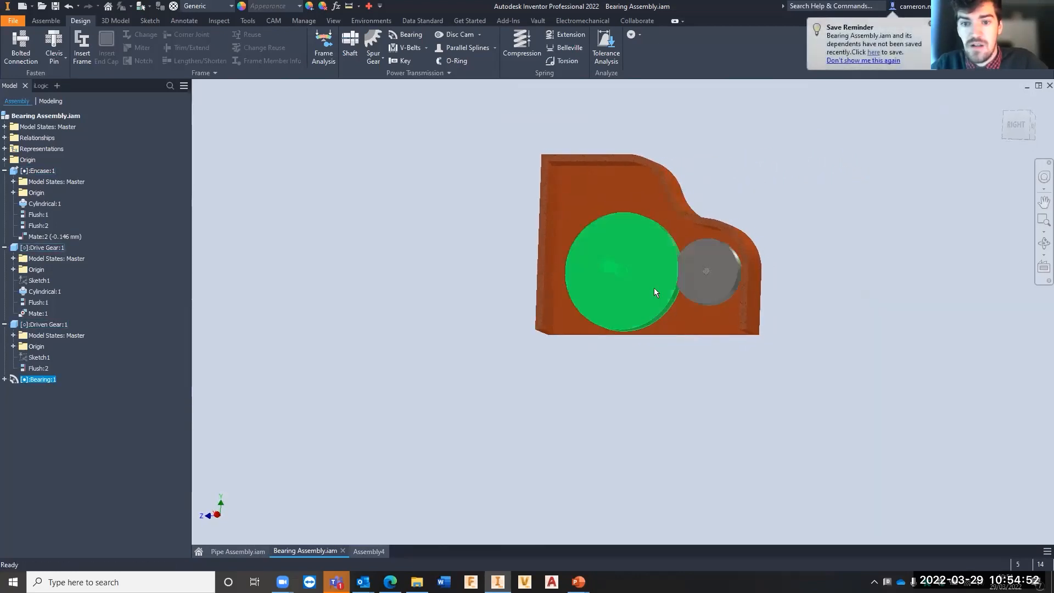
pyautogui.scroll(4, 608, 257)
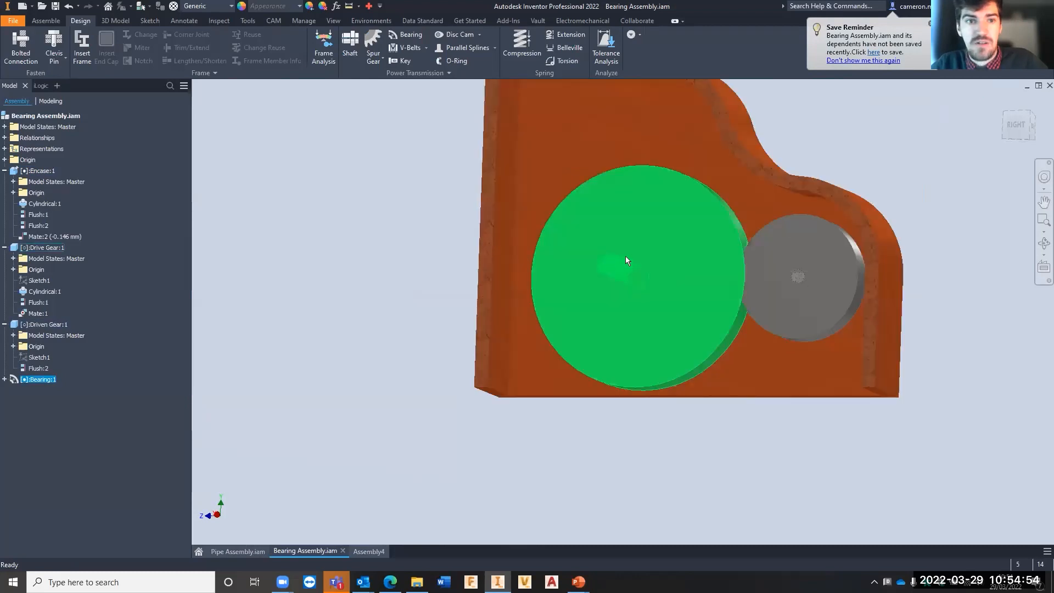
pyautogui.keyDown('shift'); pyautogui.moveTo(625, 256); pyautogui.dragTo(597, 278, button='middle'); pyautogui.keyUp('shift')
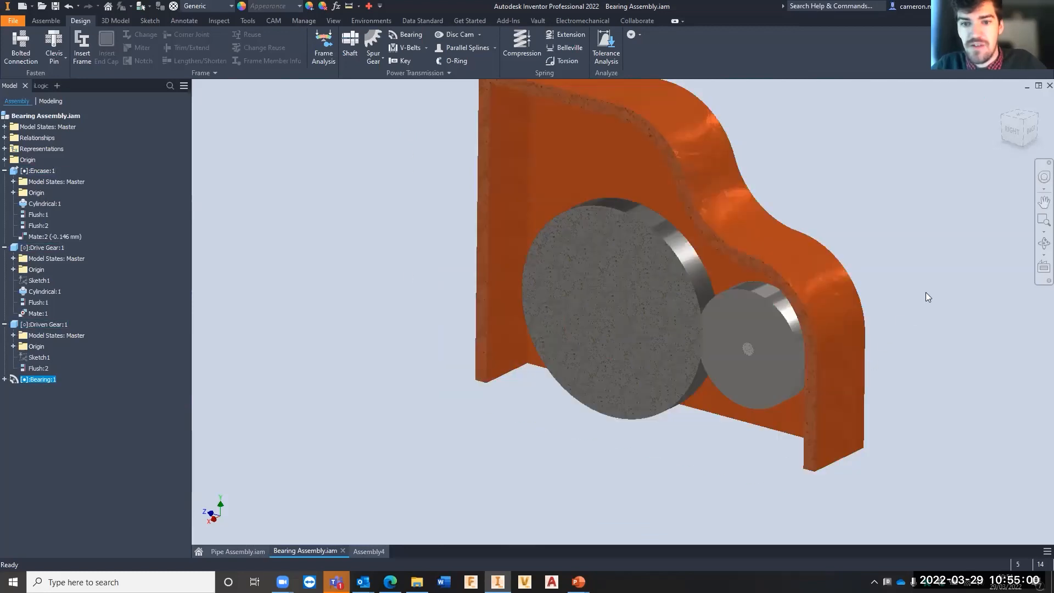
# - Start the Spur Gear generator and place Gear1 on the drive gear's outer cylindrical face, with its shaft-side face as start plane
pyautogui.click(380, 44)
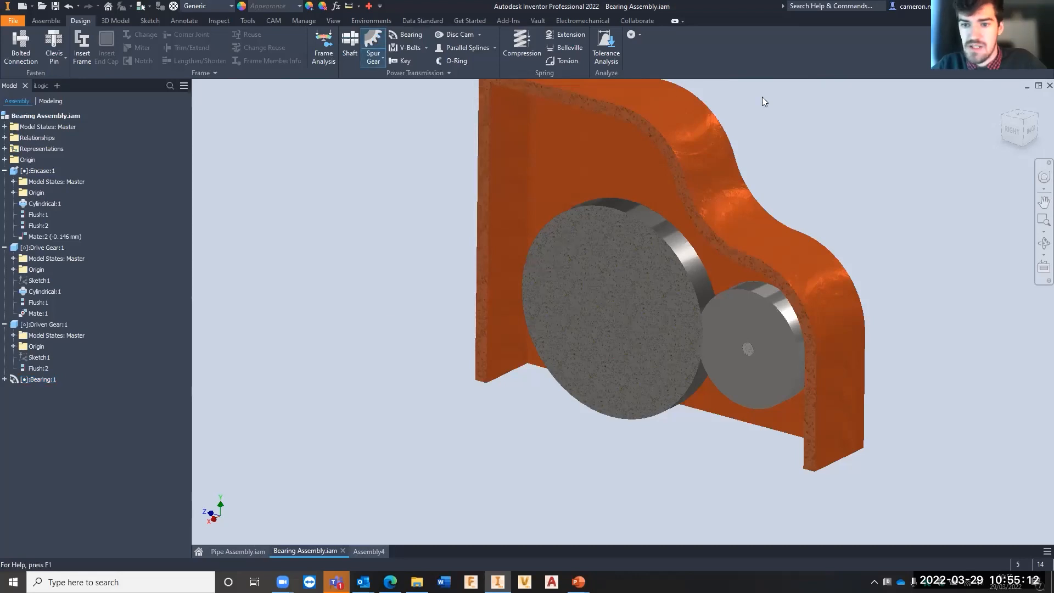
pyautogui.moveTo(439, 291); pyautogui.dragTo(299, 336, button='middle')
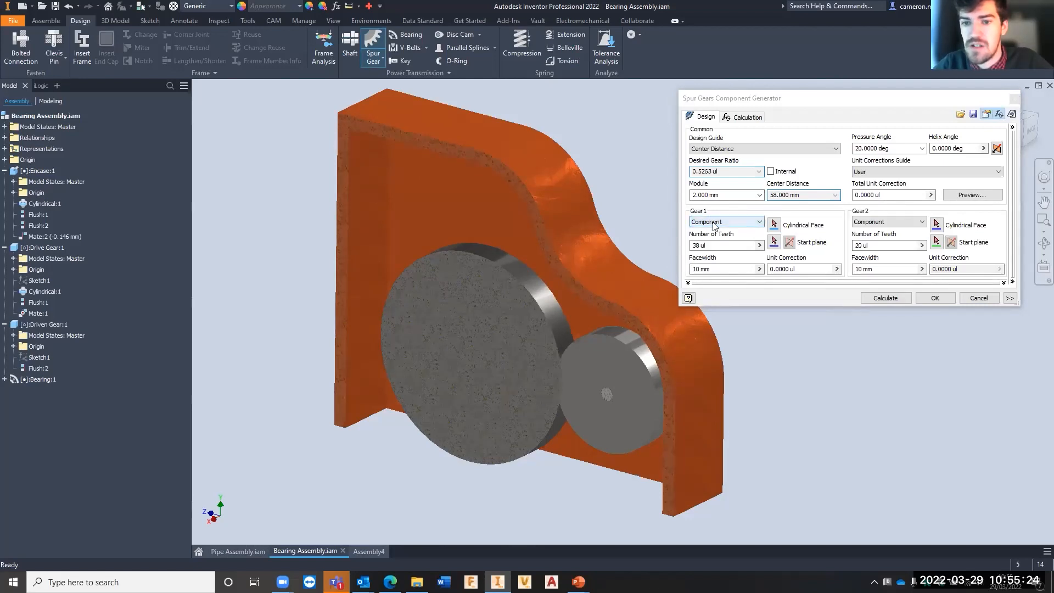
pyautogui.click(774, 224)
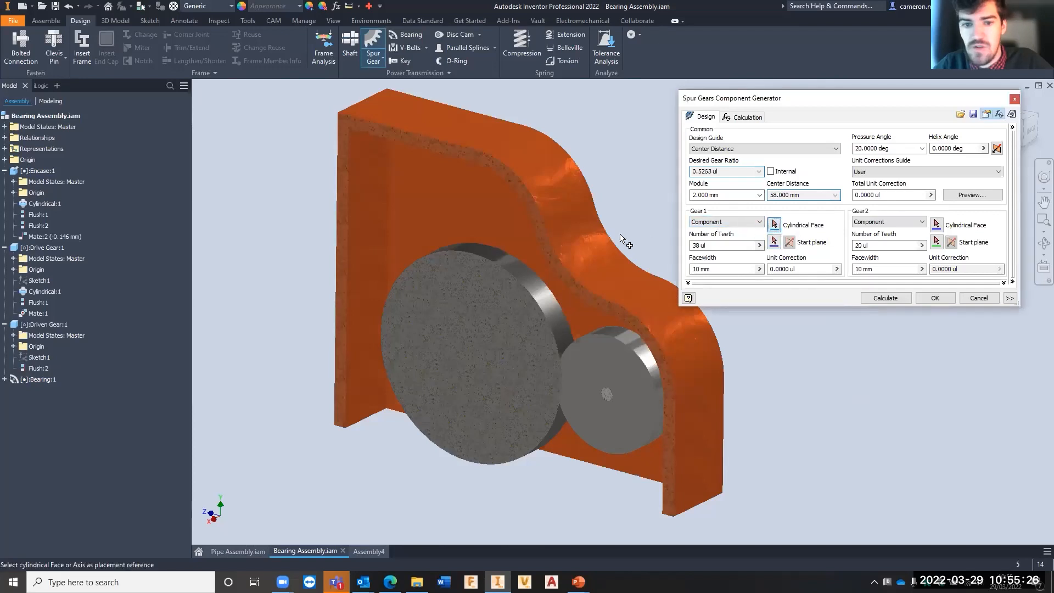
pyautogui.click(476, 249)
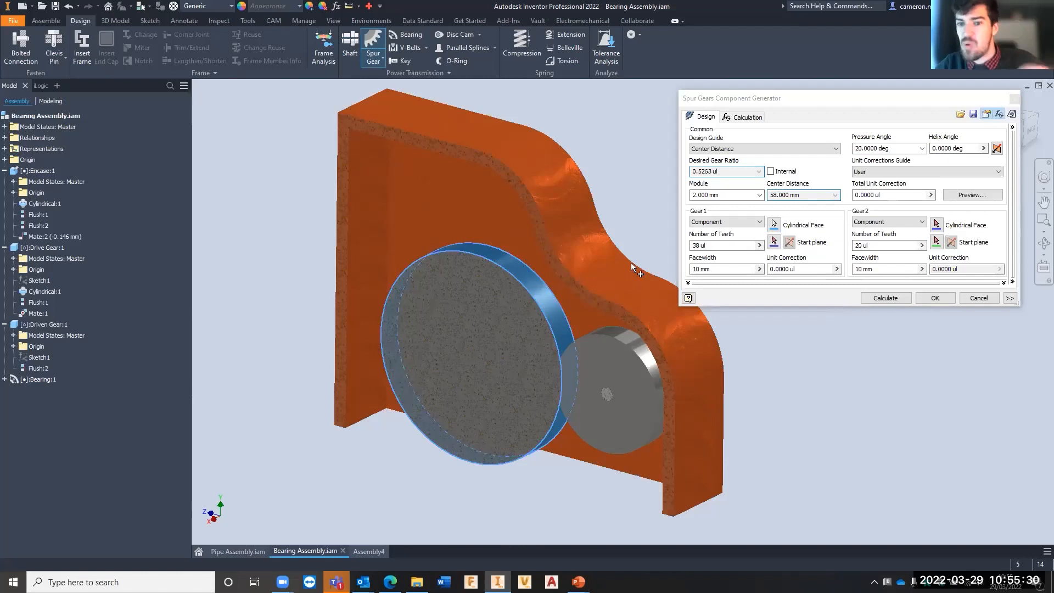
pyautogui.click(774, 242)
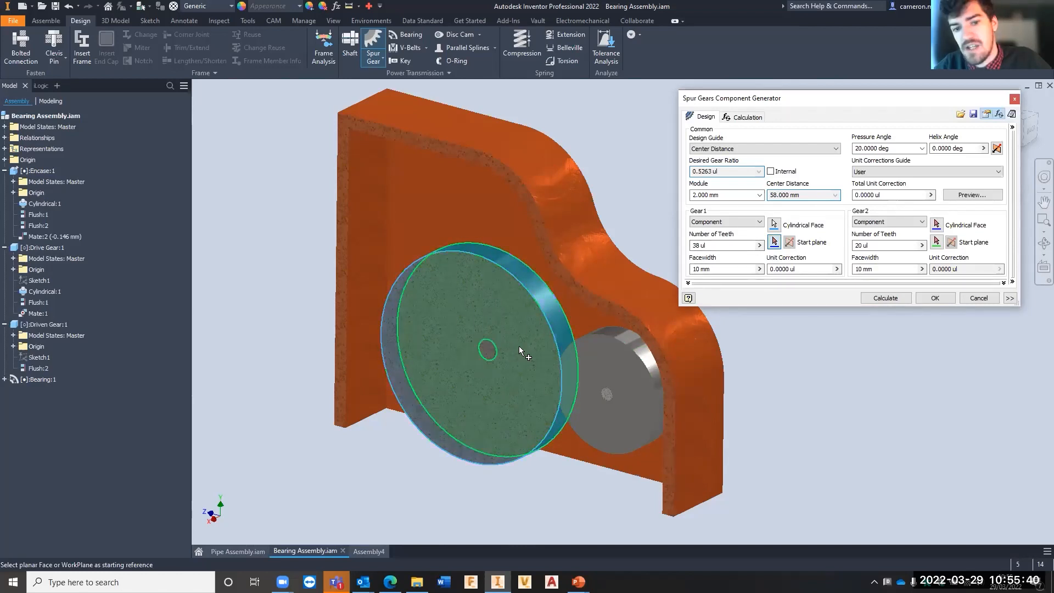
pyautogui.click(536, 364)
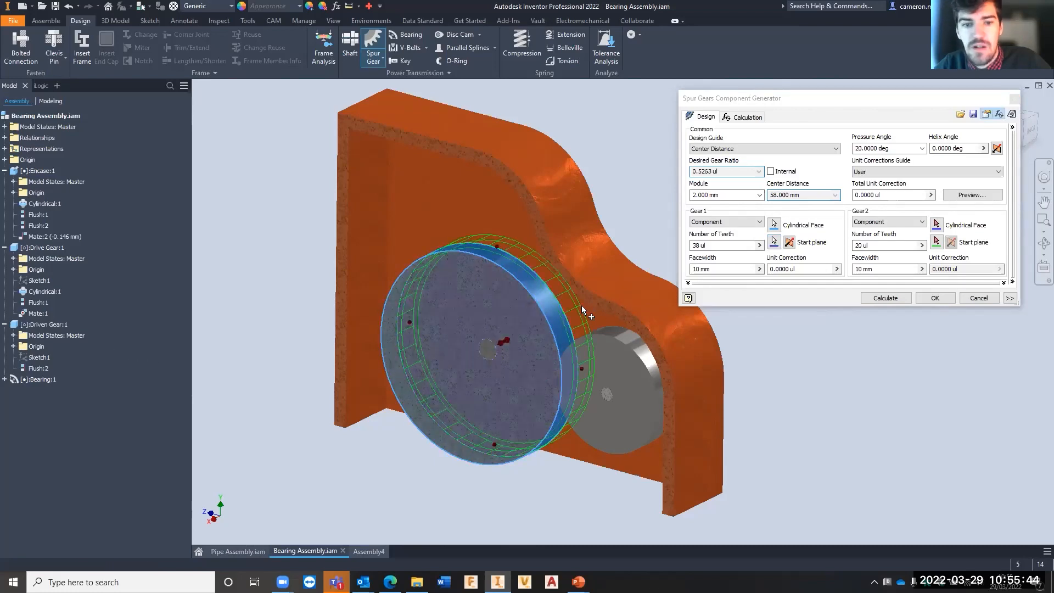
# - Flip Gear1's direction from the start plane so that its preview overlaps the drive gear's disc
pyautogui.keyDown('shift'); pyautogui.moveTo(582, 306); pyautogui.dragTo(528, 304, button='middle'); pyautogui.keyUp('shift')
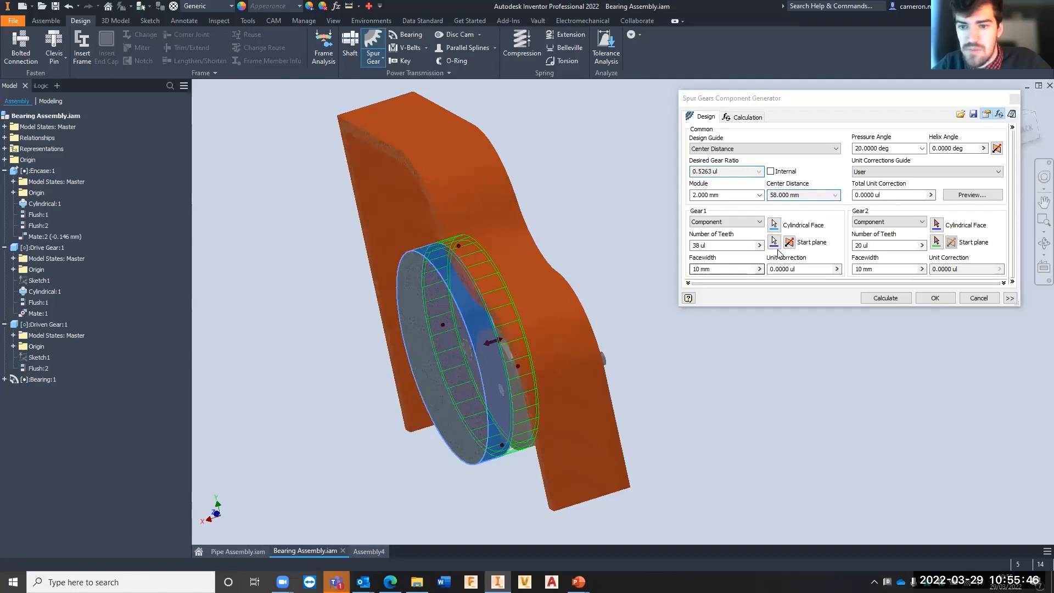
pyautogui.click(790, 242)
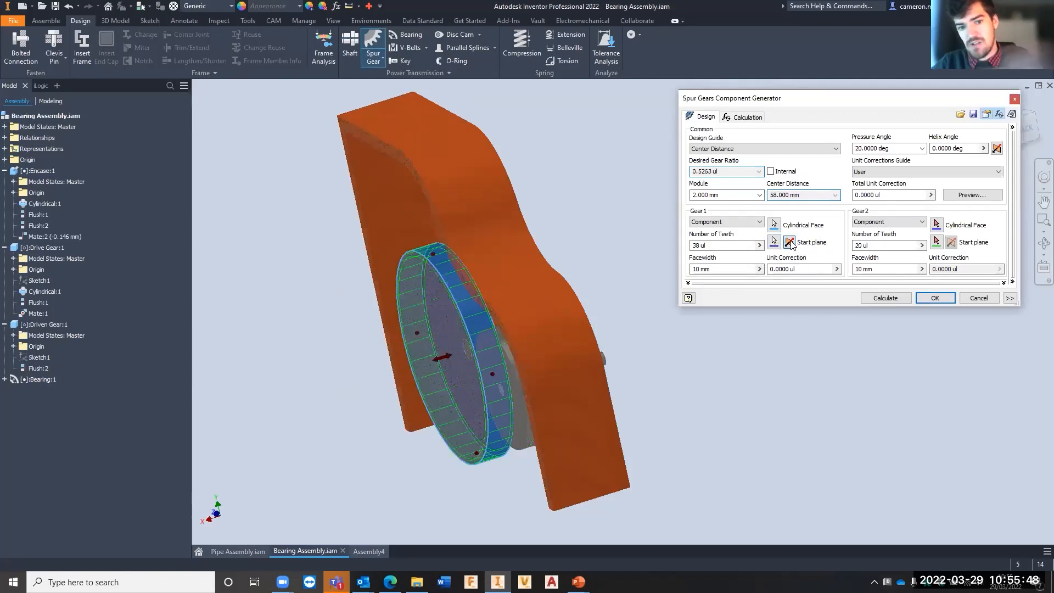
pyautogui.click(789, 243)
pyautogui.click(789, 242)
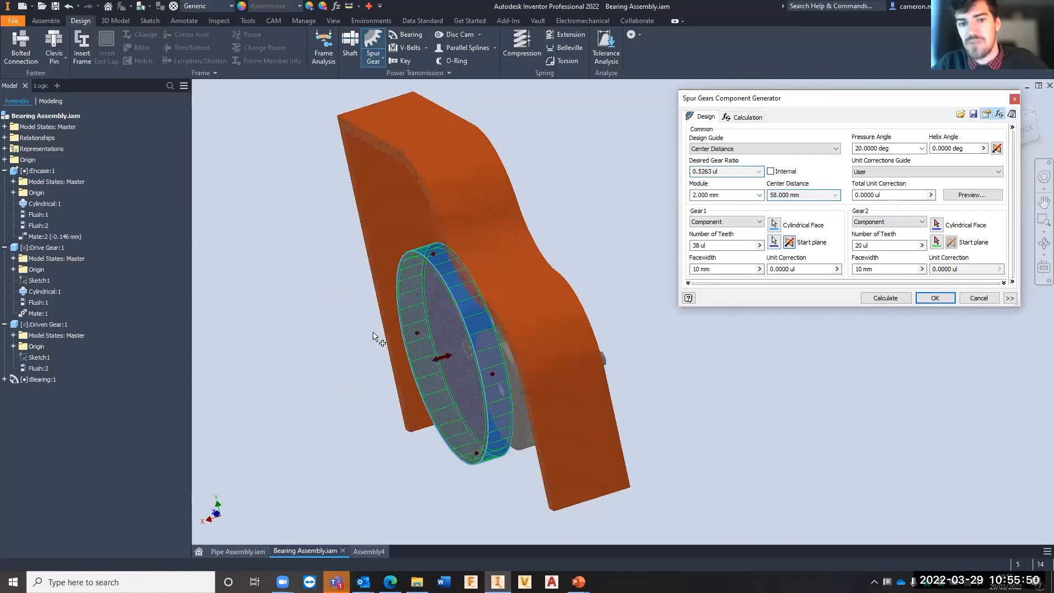
# - Open Gear1's number of teeth for editing
pyautogui.keyDown('shift'); pyautogui.moveTo(431, 304); pyautogui.dragTo(535, 290, button='middle'); pyautogui.keyUp('shift')
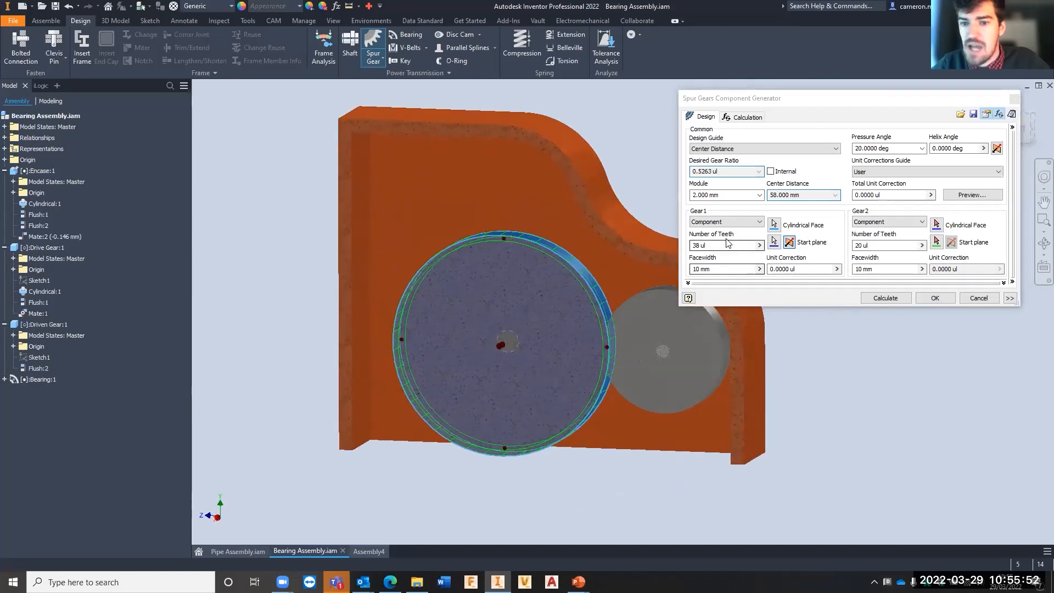
pyautogui.moveTo(728, 245); pyautogui.dragTo(669, 245)
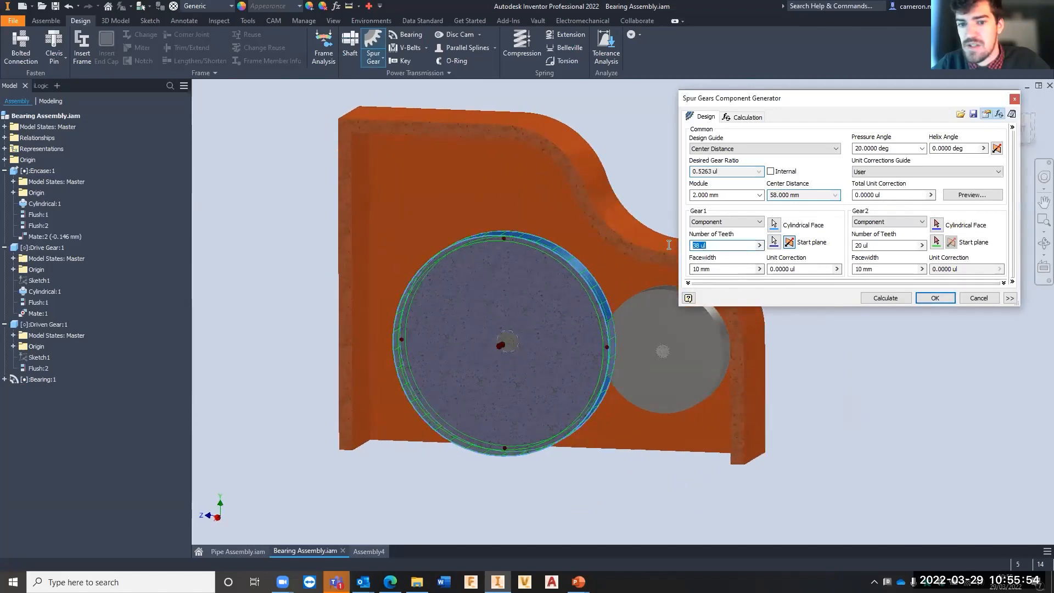
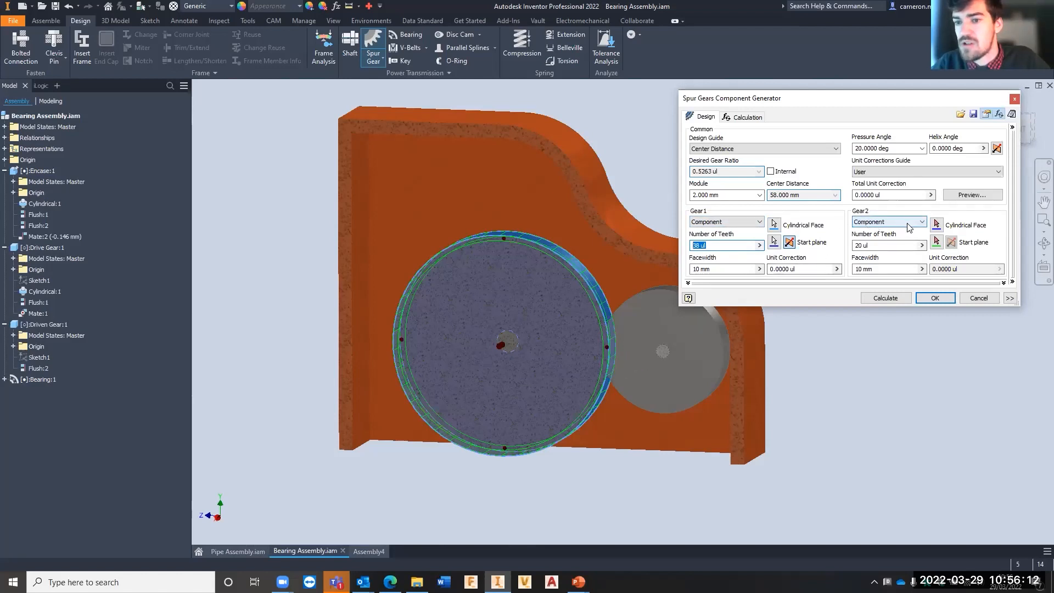
# - Place Gear2 on the driven gear's outer cylindrical face and start picking its start plane
pyautogui.click(936, 226)
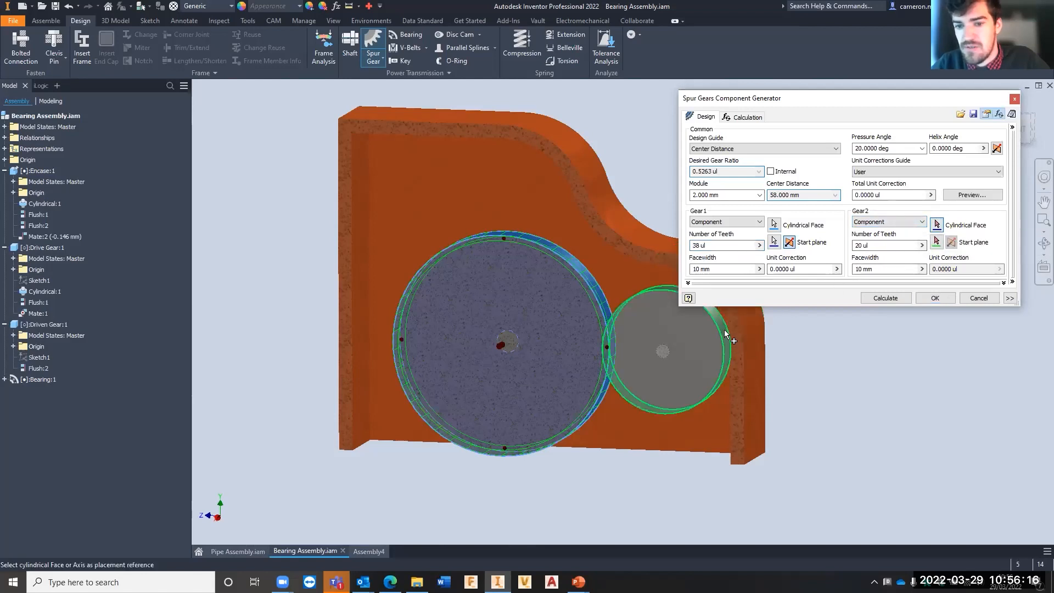
pyautogui.click(726, 333)
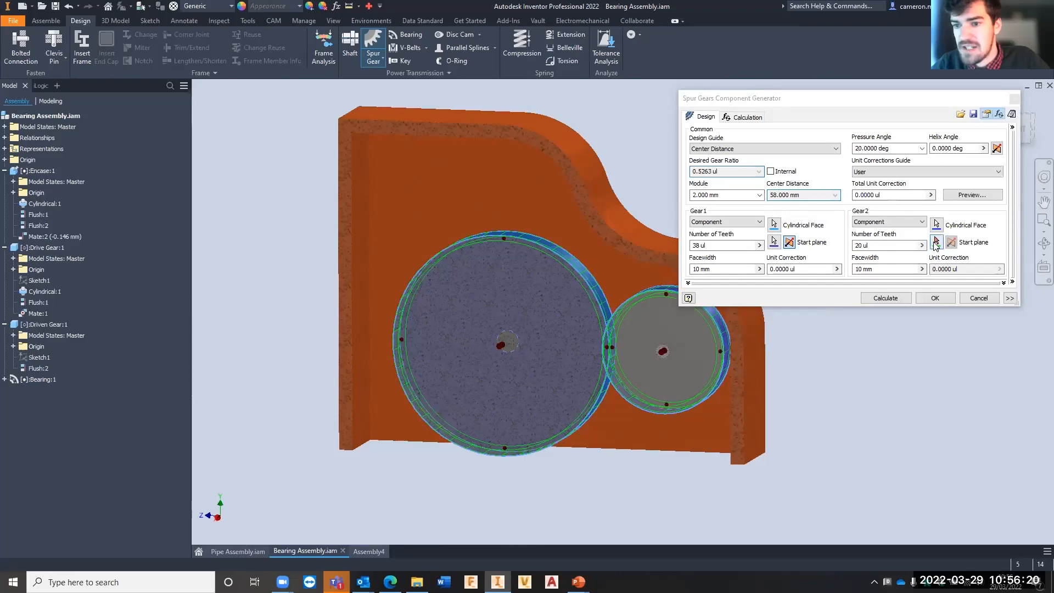
pyautogui.click(936, 242)
pyautogui.keyDown('shift'); pyautogui.moveTo(667, 360); pyautogui.dragTo(697, 350, button='middle'); pyautogui.keyUp('shift')
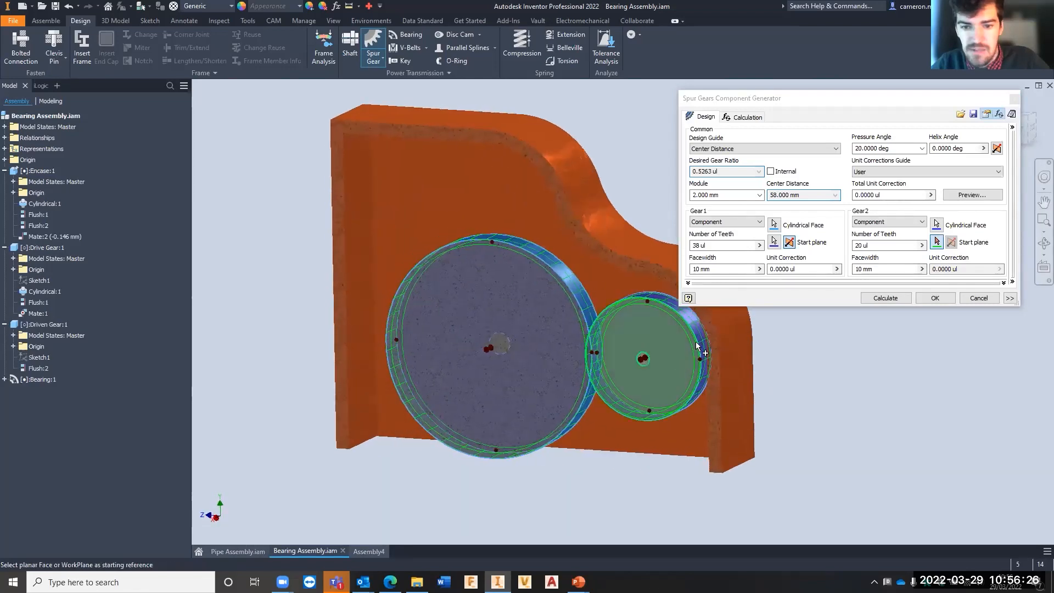
pyautogui.click(995, 247)
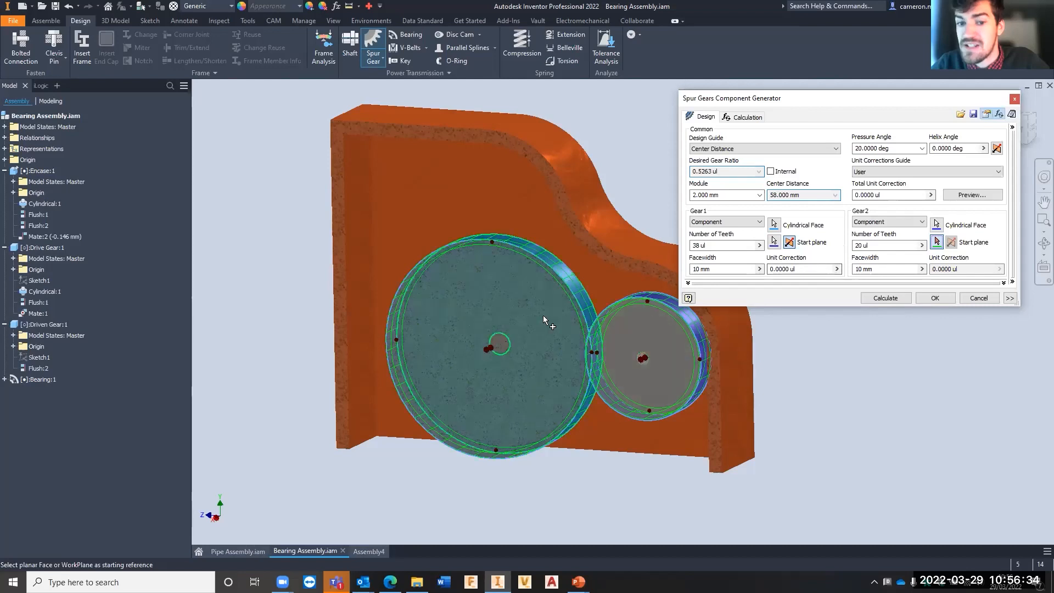
# - Try 50 teeth on Gear1, and set its number of teeth to 37
pyautogui.click(708, 244)
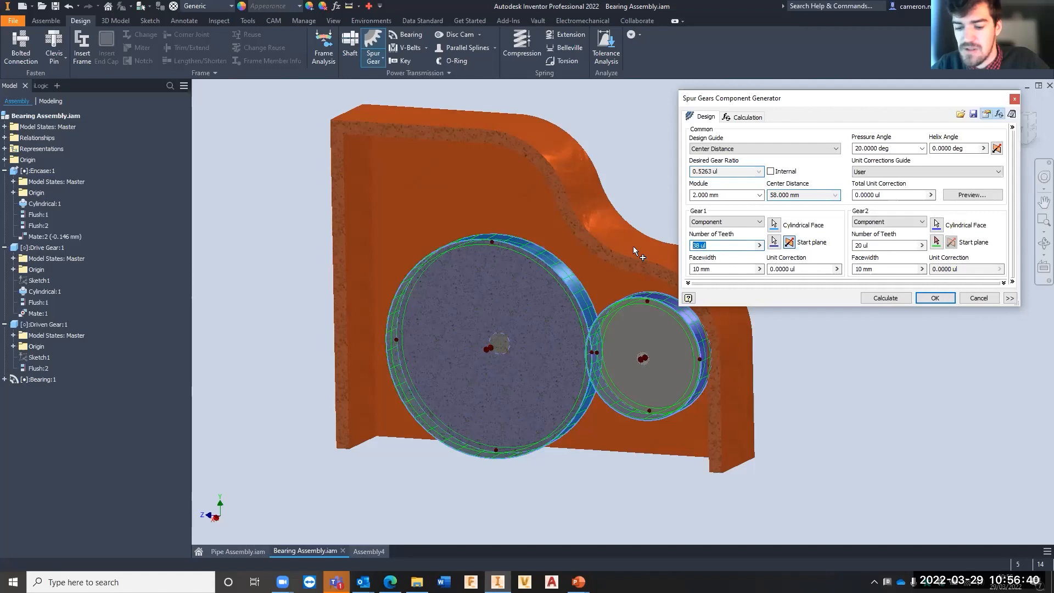
pyautogui.write('50')
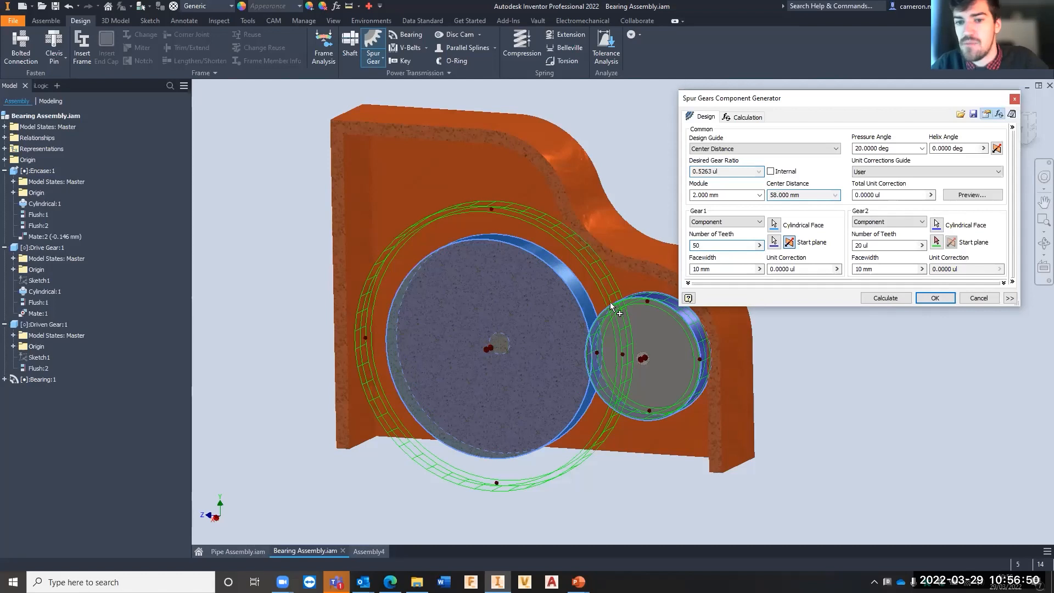
pyautogui.moveTo(703, 246); pyautogui.dragTo(666, 245)
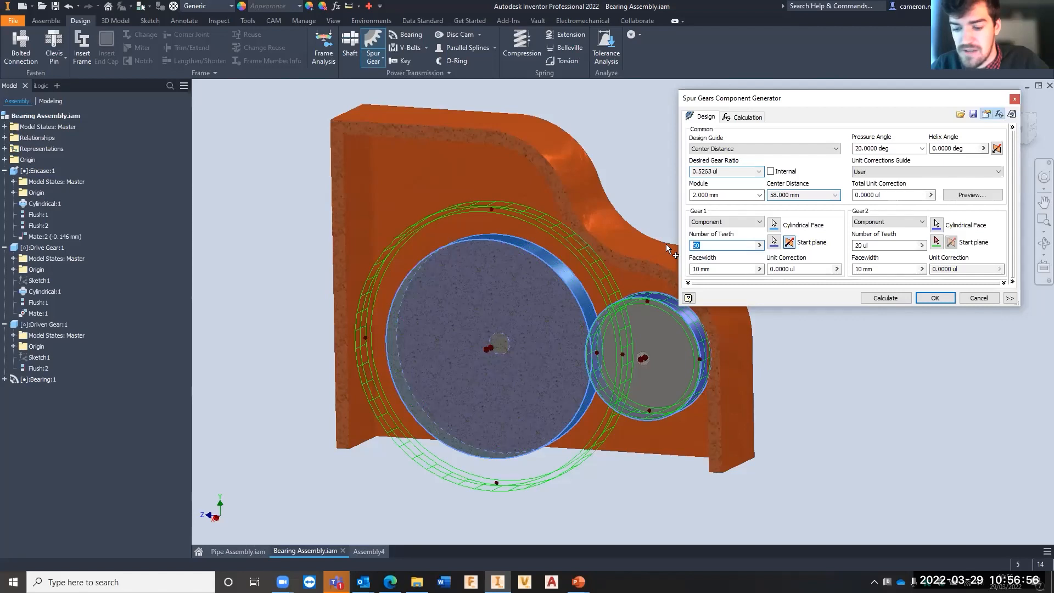
pyautogui.write('37')
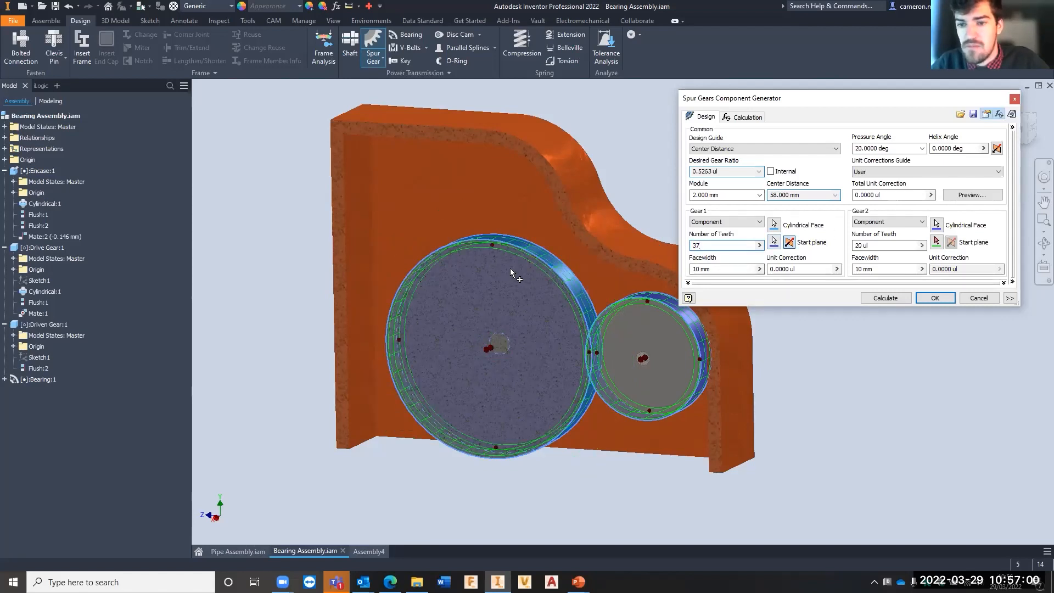
# - Try facewidths of 20, 15 and 8 mm on Gear1 and set it back to 10 mm
pyautogui.keyDown('shift'); pyautogui.moveTo(510, 267); pyautogui.dragTo(538, 261, button='middle'); pyautogui.keyUp('shift')
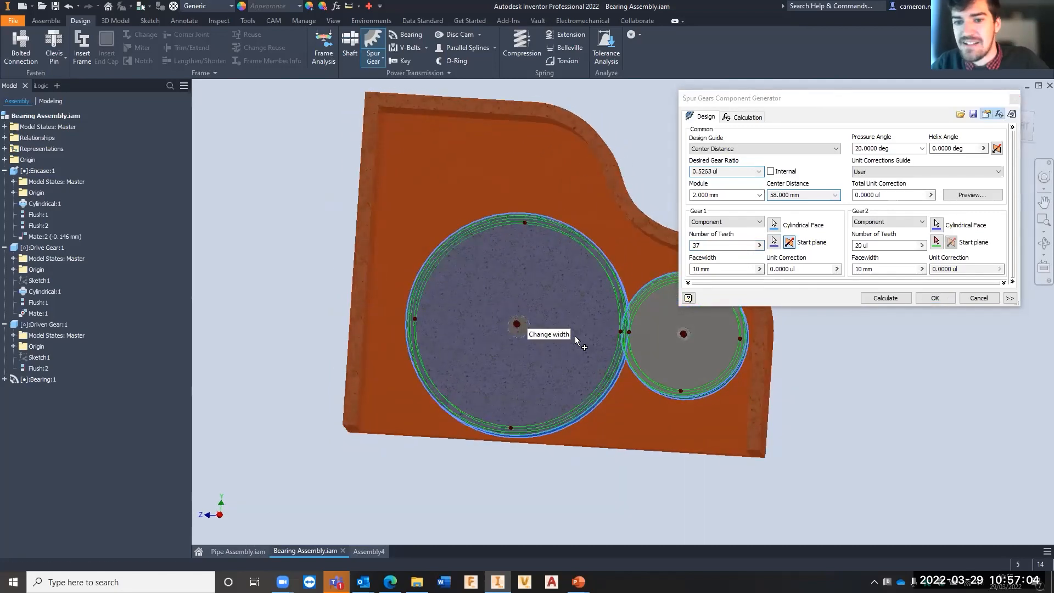
pyautogui.keyDown('shift'); pyautogui.moveTo(536, 290); pyautogui.dragTo(457, 270, button='middle'); pyautogui.keyUp('shift')
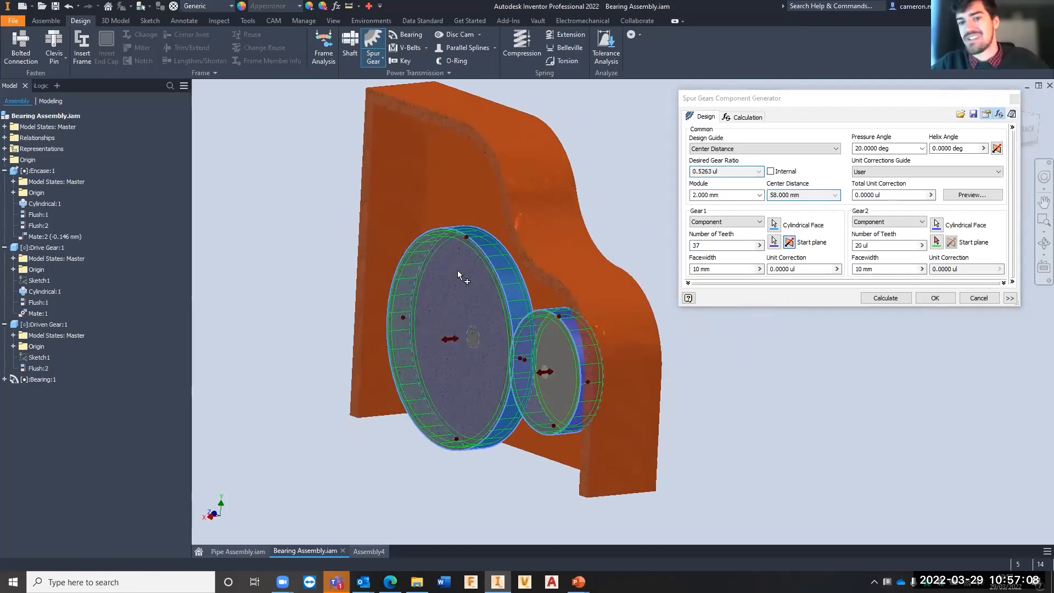
pyautogui.moveTo(725, 269); pyautogui.dragTo(668, 266)
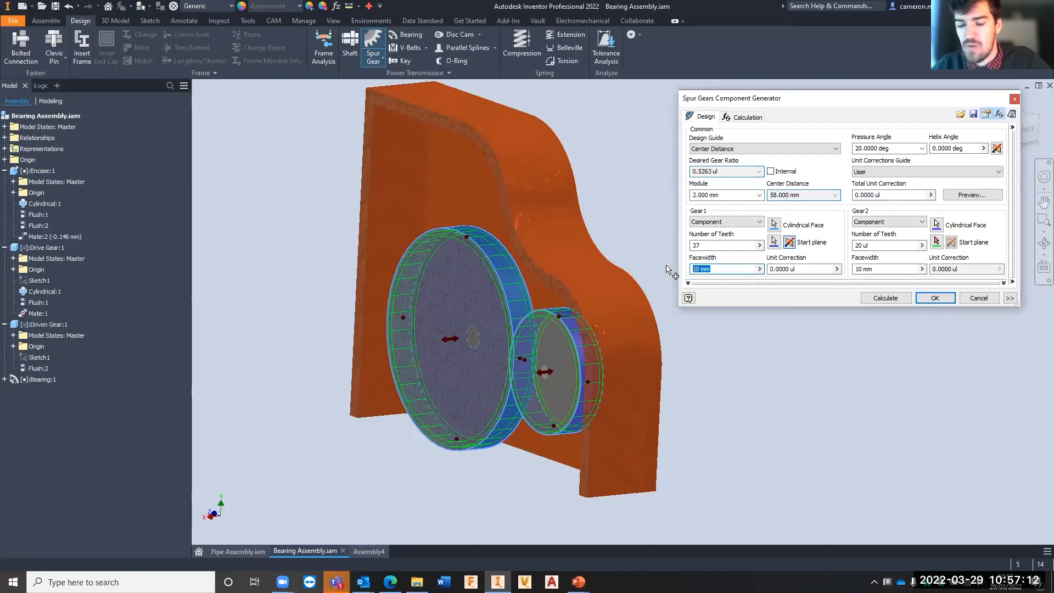
pyautogui.write('20')
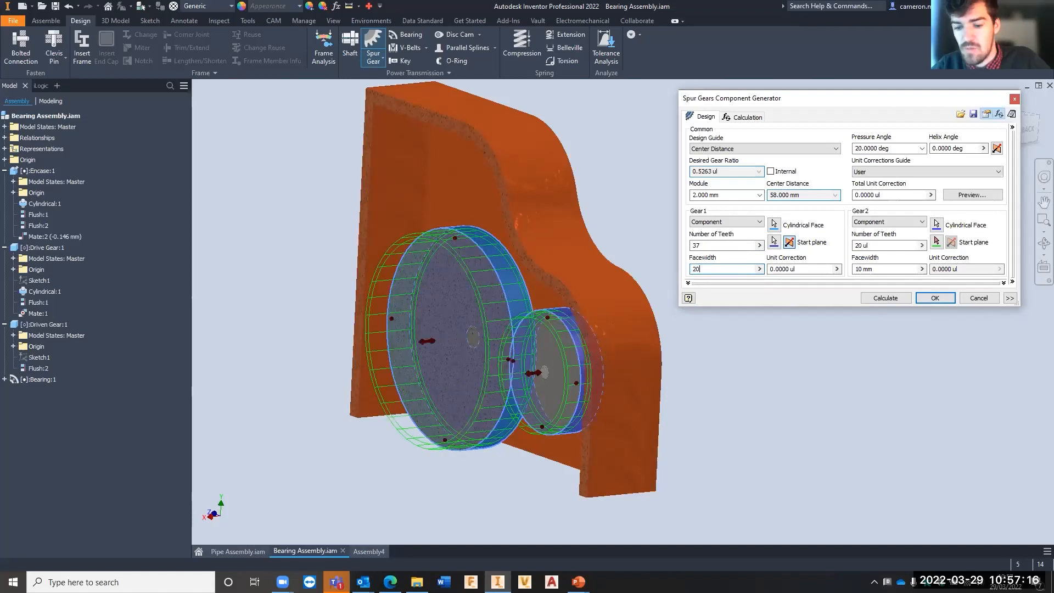
pyautogui.press('BackSpace')
pyautogui.press('BackSpace')
pyautogui.write('15')
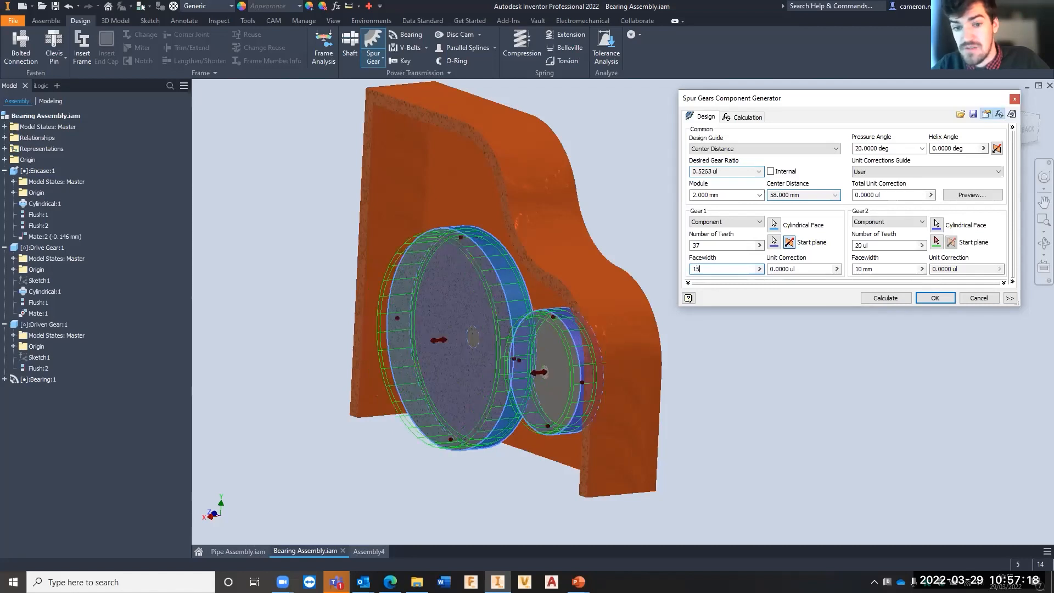
pyautogui.press('BackSpace')
pyautogui.press('BackSpace')
pyautogui.write('8')
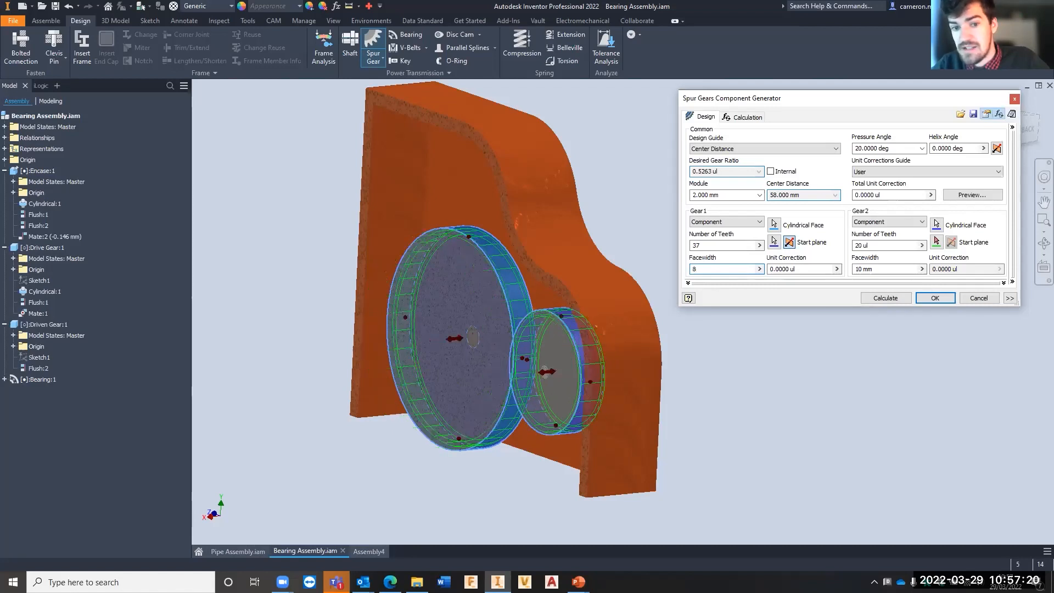
pyautogui.write('10')
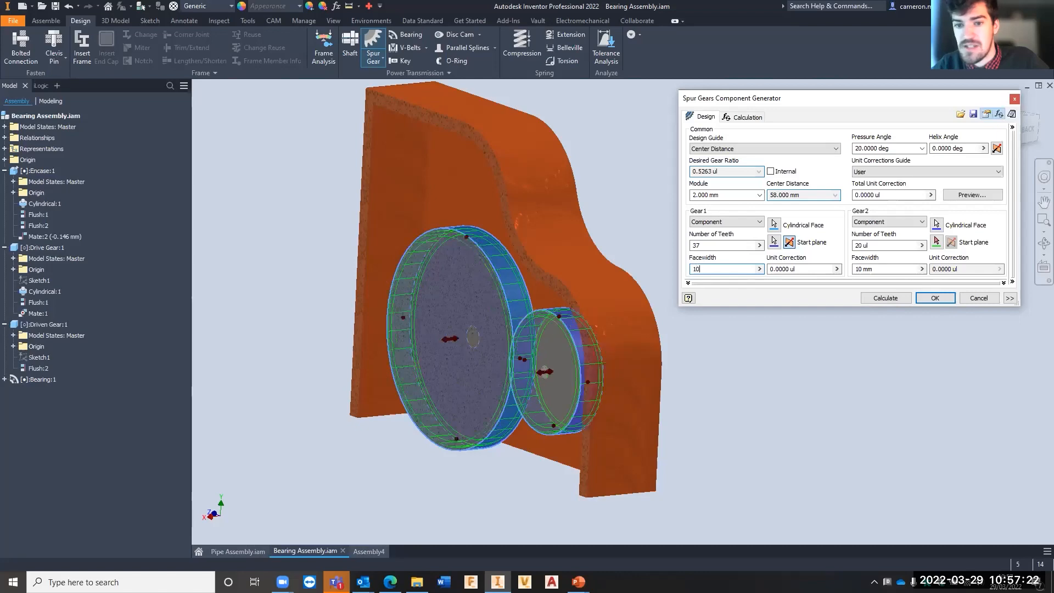
# - Generate the spur gear pair with the default file names, accepting the design despite the reported center distance mismatch
pyautogui.keyDown('shift'); pyautogui.moveTo(452, 251); pyautogui.dragTo(503, 263, button='middle'); pyautogui.keyUp('shift')
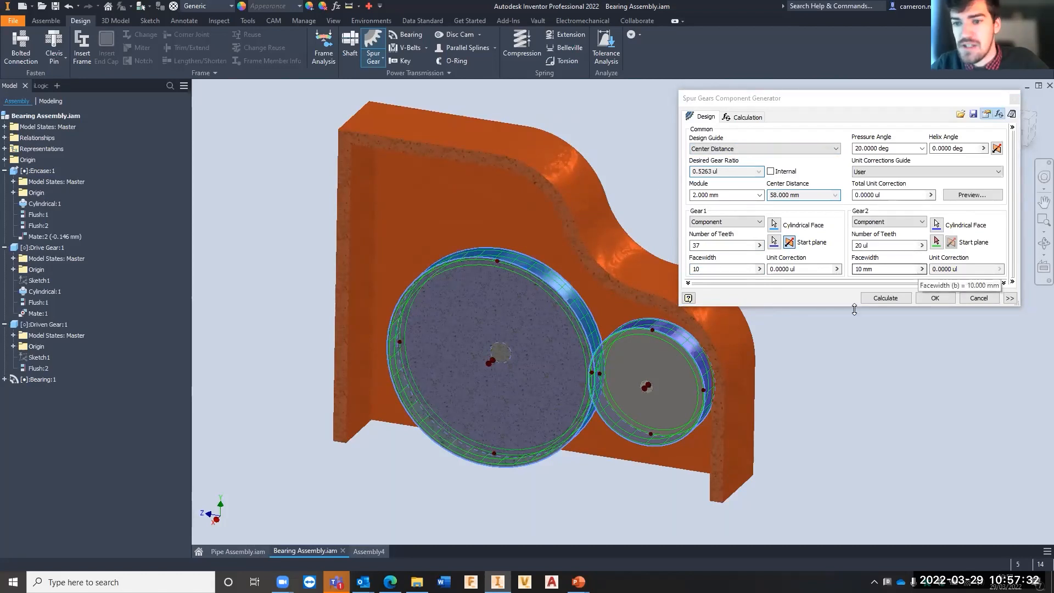
pyautogui.click(939, 297)
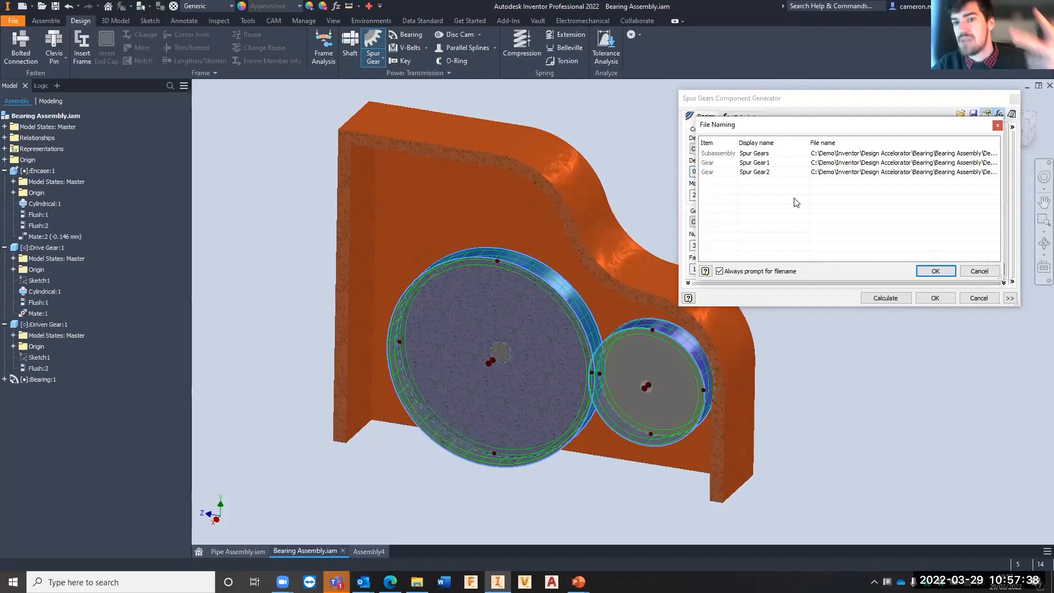
pyautogui.click(934, 275)
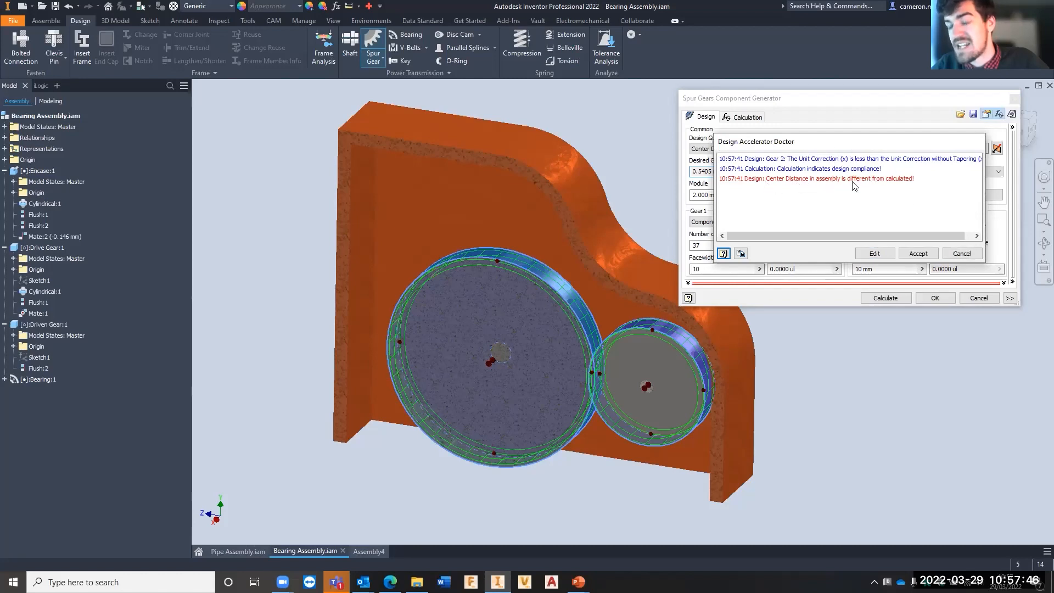
pyautogui.click(917, 254)
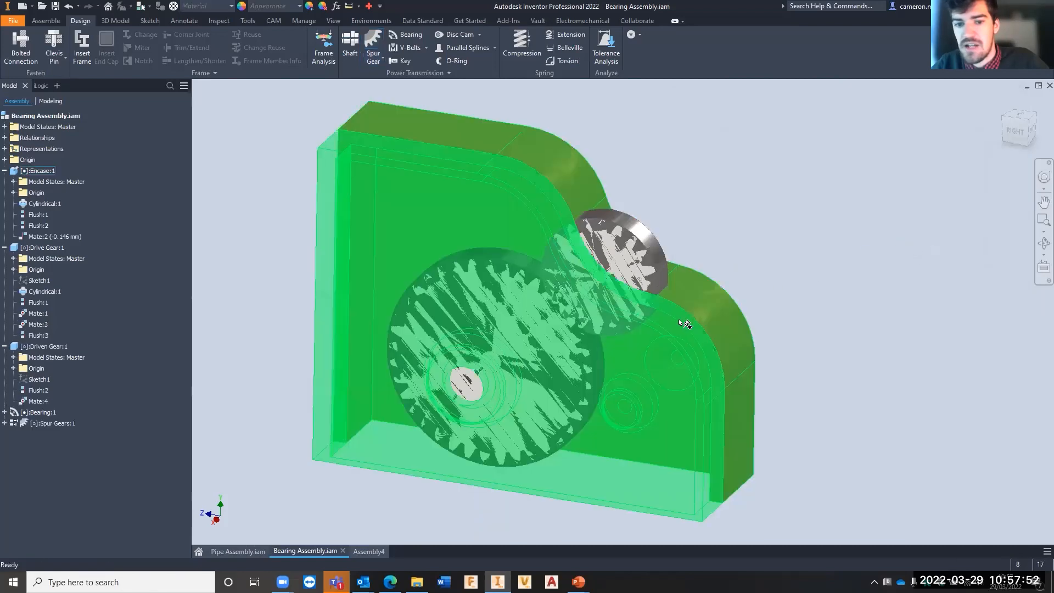
# - Move the driven gear back beside the drive gear and line its shaft up with the hole in the encasement's rear
pyautogui.moveTo(620, 228); pyautogui.dragTo(677, 324)
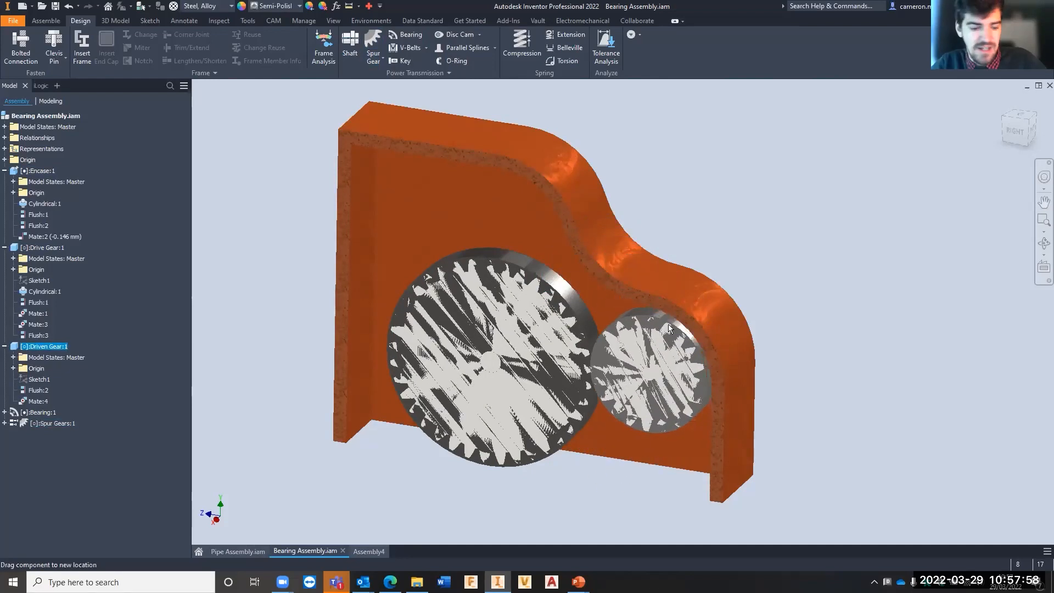
pyautogui.keyDown('shift'); pyautogui.moveTo(680, 326); pyautogui.dragTo(537, 326, button='middle'); pyautogui.keyUp('shift')
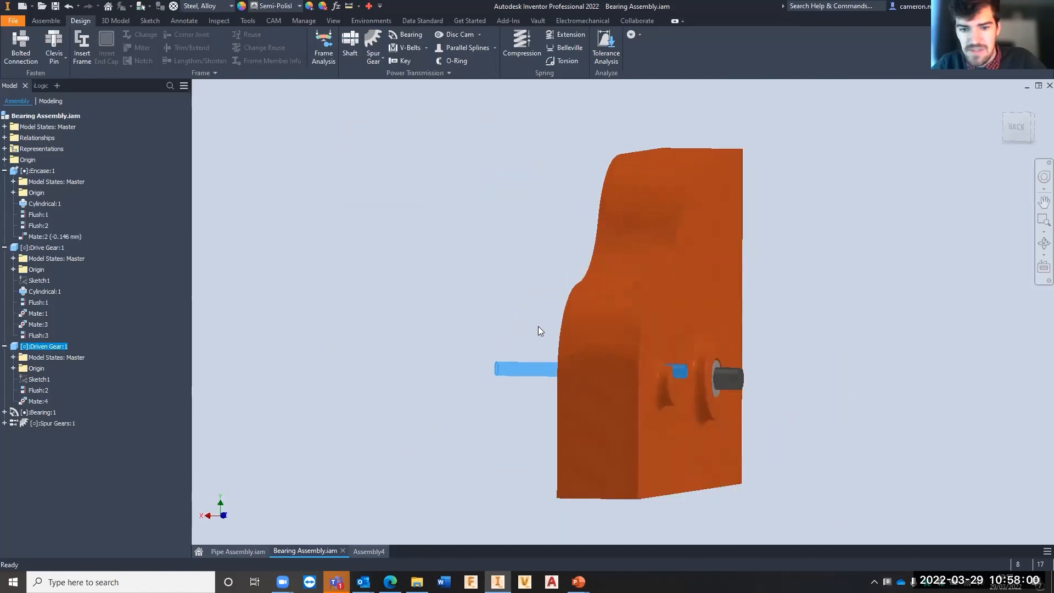
pyautogui.click(523, 395)
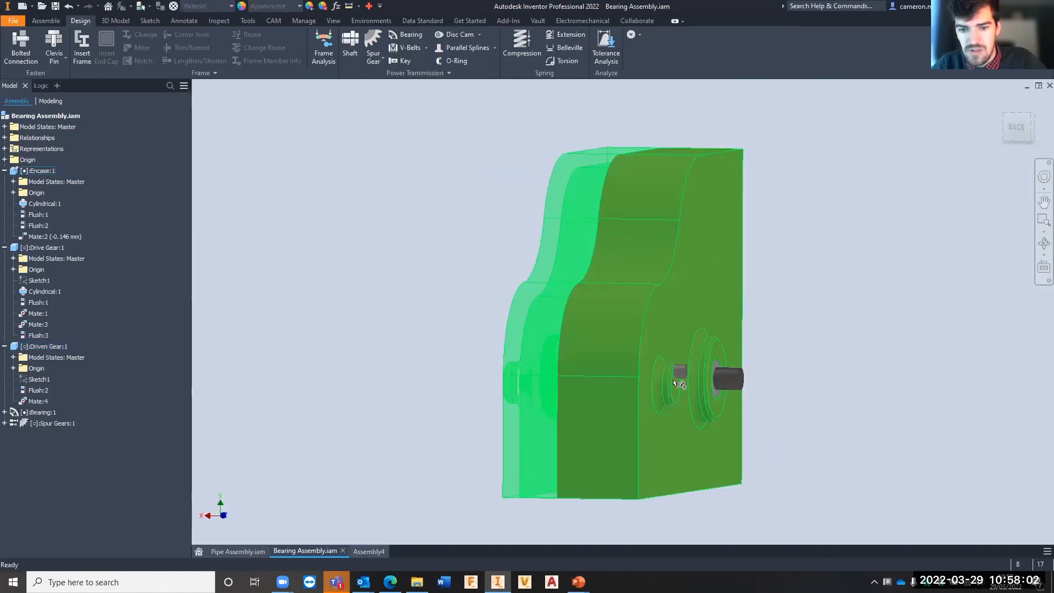
pyautogui.moveTo(679, 372)
pyautogui.mouseDown()
pyautogui.moveTo(679, 391)
pyautogui.moveTo(681, 382)
pyautogui.mouseUp()
pyautogui.keyDown('shift'); pyautogui.moveTo(484, 348); pyautogui.dragTo(647, 361, button='middle'); pyautogui.keyUp('shift')
pyautogui.keyDown('shift'); pyautogui.moveTo(795, 293); pyautogui.dragTo(765, 267, button='middle'); pyautogui.keyUp('shift')
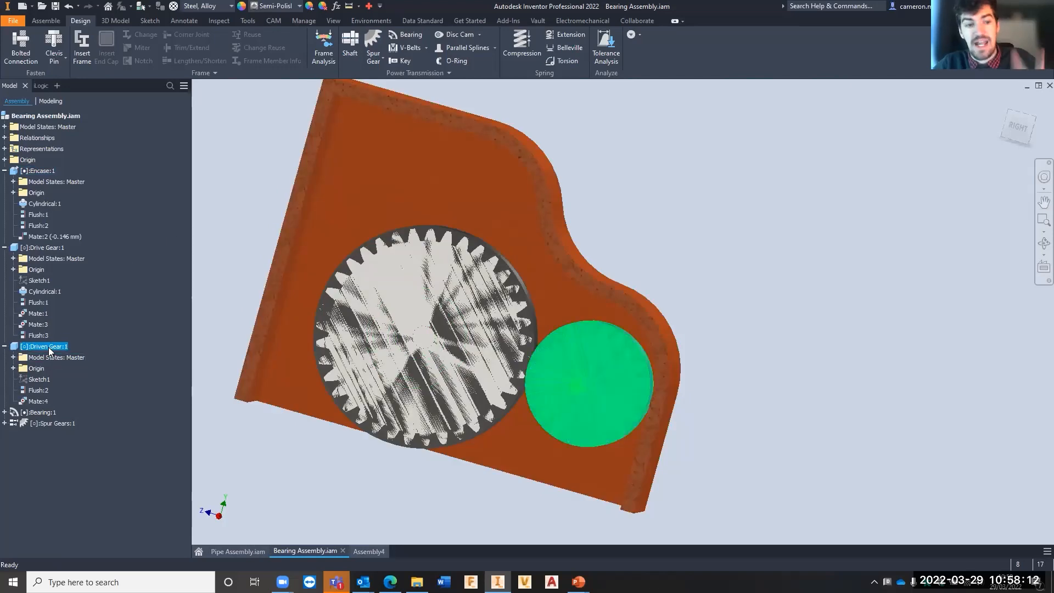
# - Hide the original driven gear and drive gear blanks so that only the generated spur gears show
pyautogui.rightClick(48, 347)
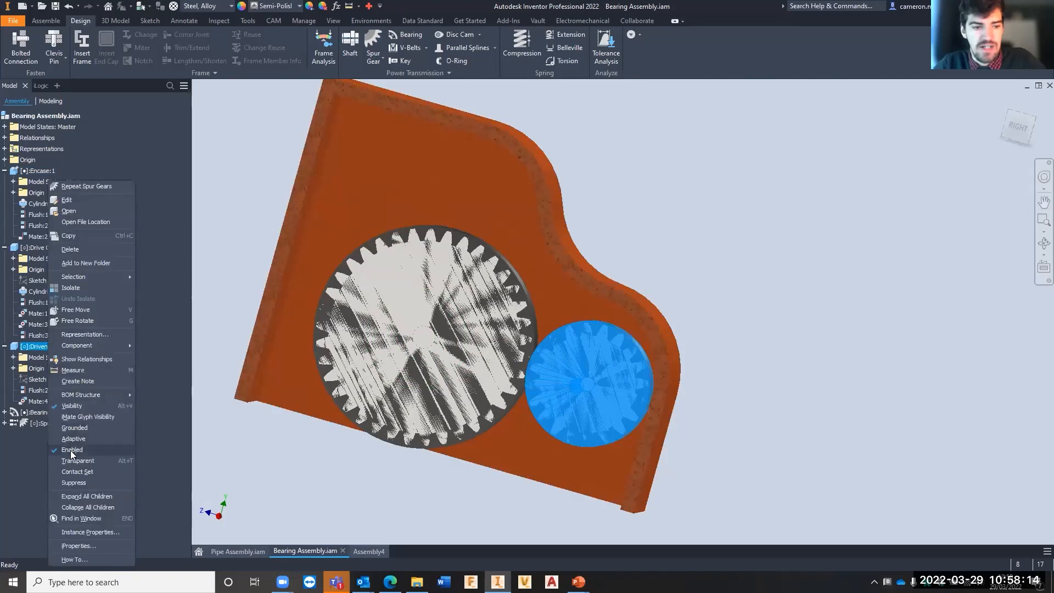
pyautogui.click(80, 403)
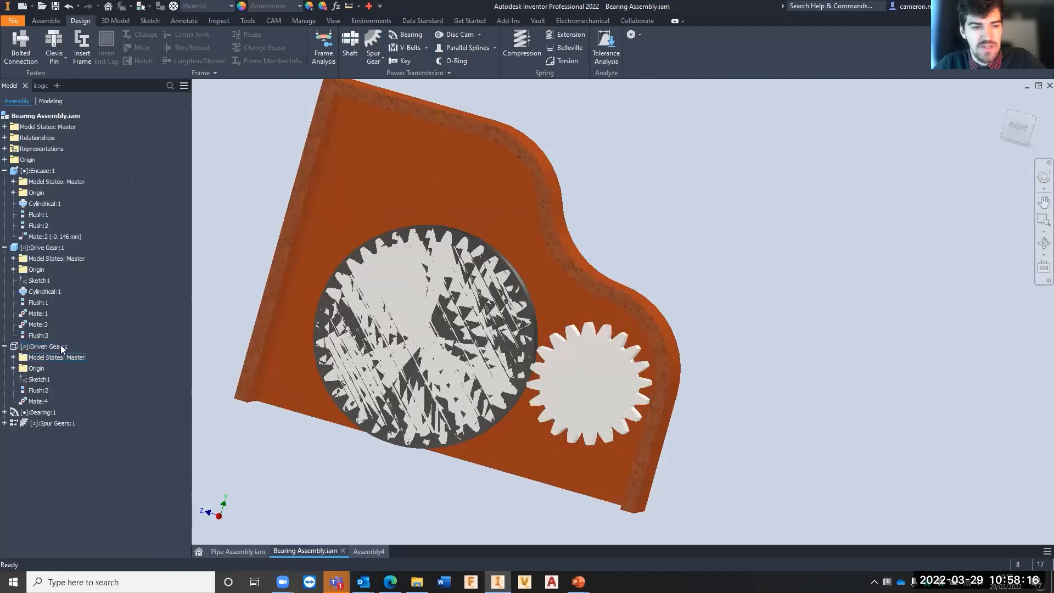
pyautogui.rightClick(45, 248)
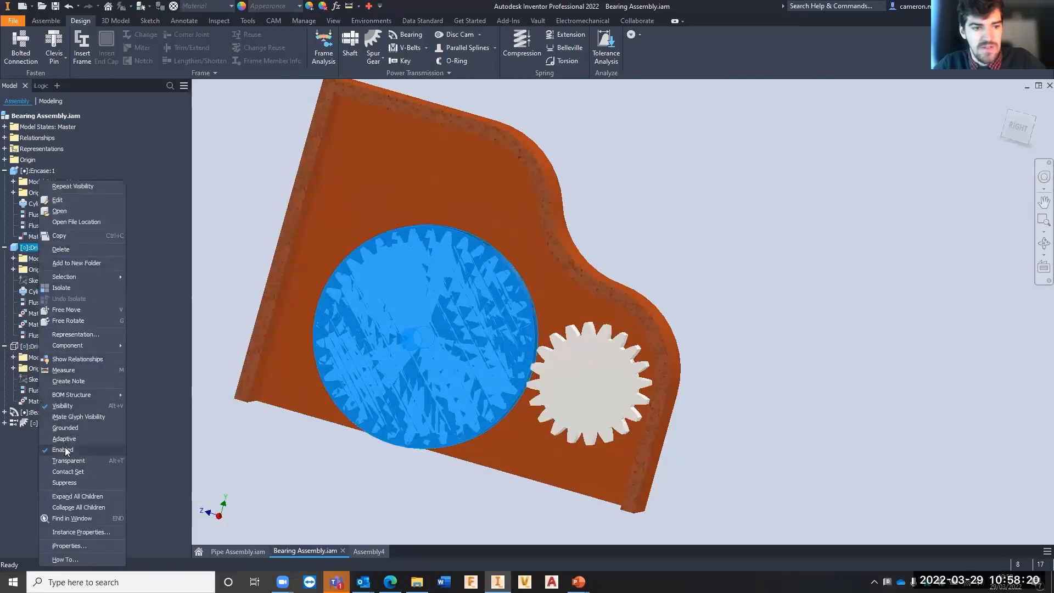
pyautogui.click(64, 406)
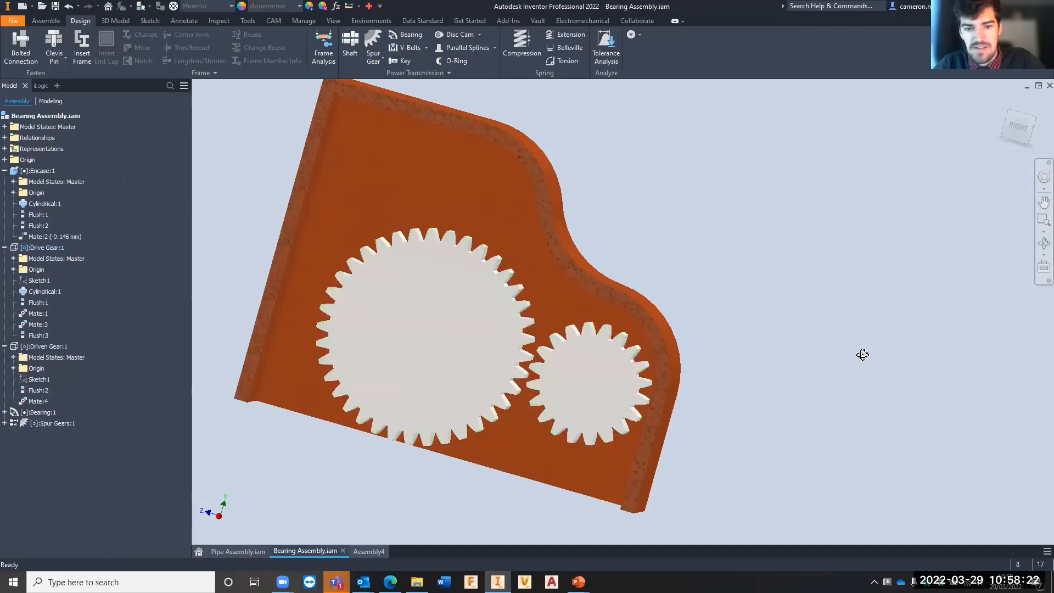
# - Expand the Spur Gears subassembly in the model tree and examine its two gears in the encasement
pyautogui.keyDown('shift'); pyautogui.moveTo(861, 353); pyautogui.dragTo(837, 340, button='middle'); pyautogui.keyUp('shift')
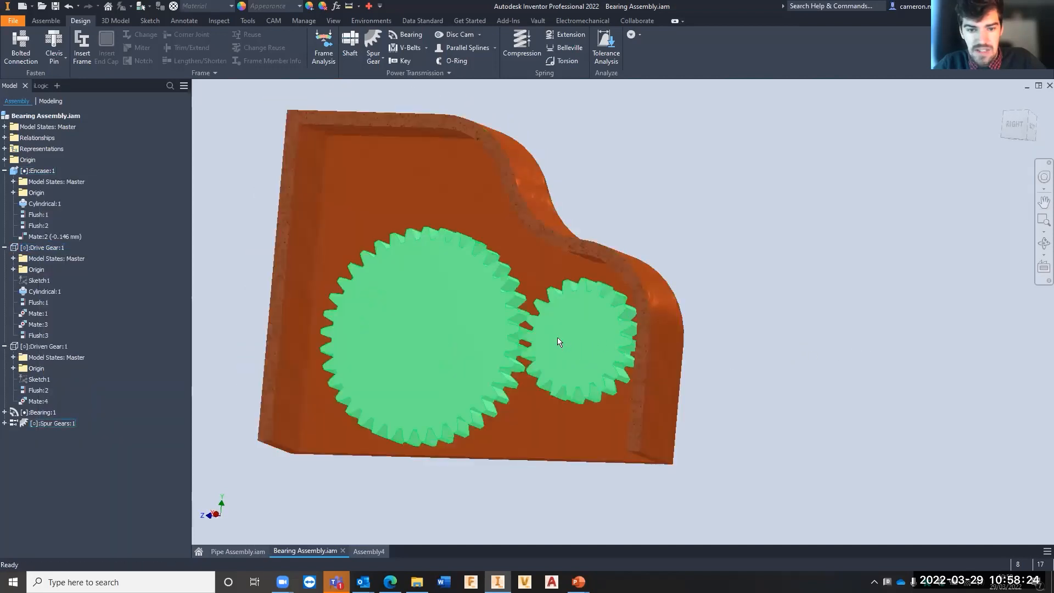
pyautogui.click(5, 423)
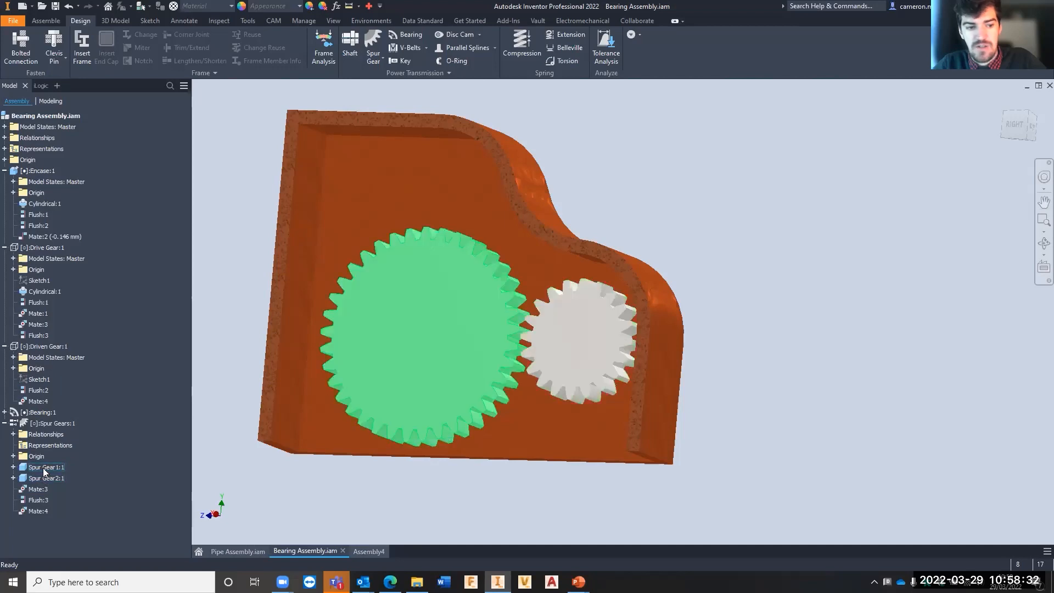
pyautogui.keyDown('shift'); pyautogui.moveTo(681, 357); pyautogui.dragTo(745, 371, button='middle'); pyautogui.keyUp('shift')
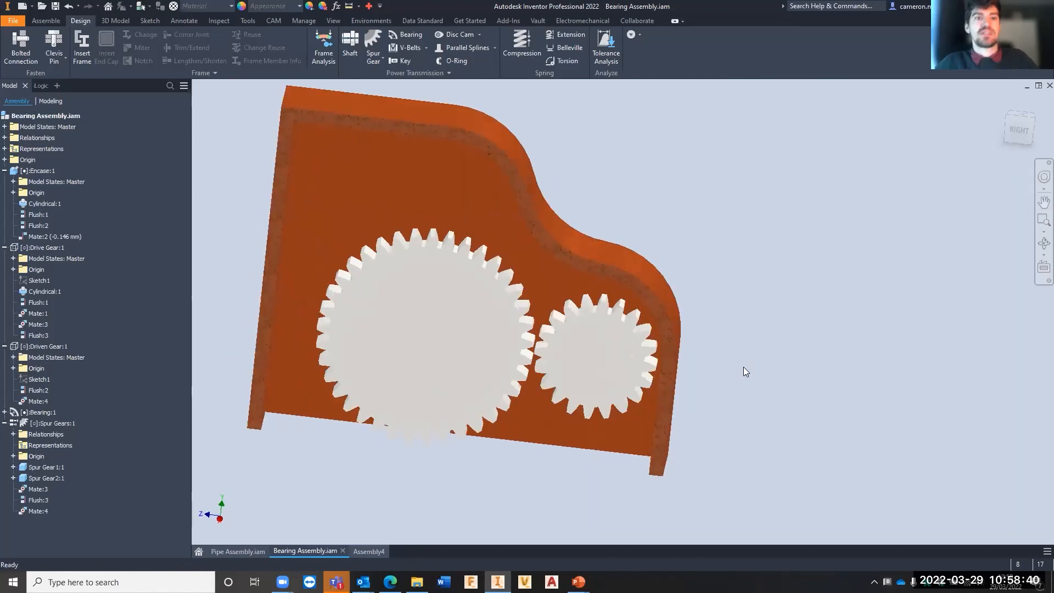